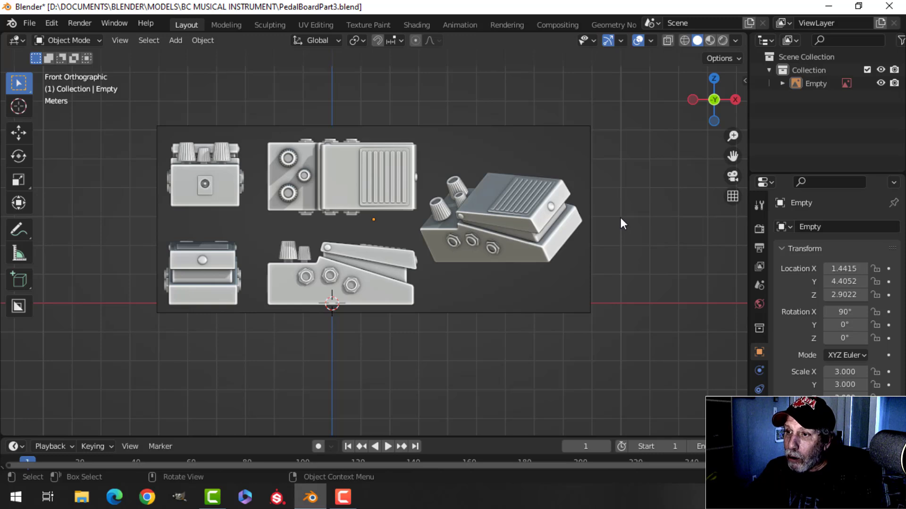
- Examine the orthographic and perspective views of the effects pedal in the reference image
{"action": "left_click", "coordinate": [400, 228]}
{"action": "left_click", "coordinate": [639, 237]}
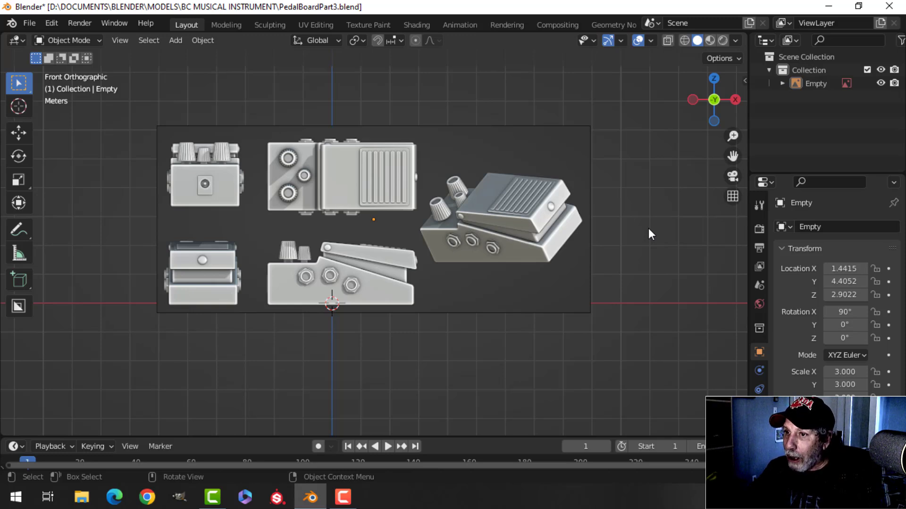
{"action": "scroll", "coordinate": [649, 231], "scroll_direction": "up", "scroll_amount": 1}
{"action": "mouse_move", "coordinate": [664, 206]}
{"action": "middle_mouse_down", "text": "shift"}
{"action": "mouse_move", "coordinate": [656, 225]}
{"action": "mouse_move", "coordinate": [678, 217]}
{"action": "middle_mouse_up", "text": "shift"}
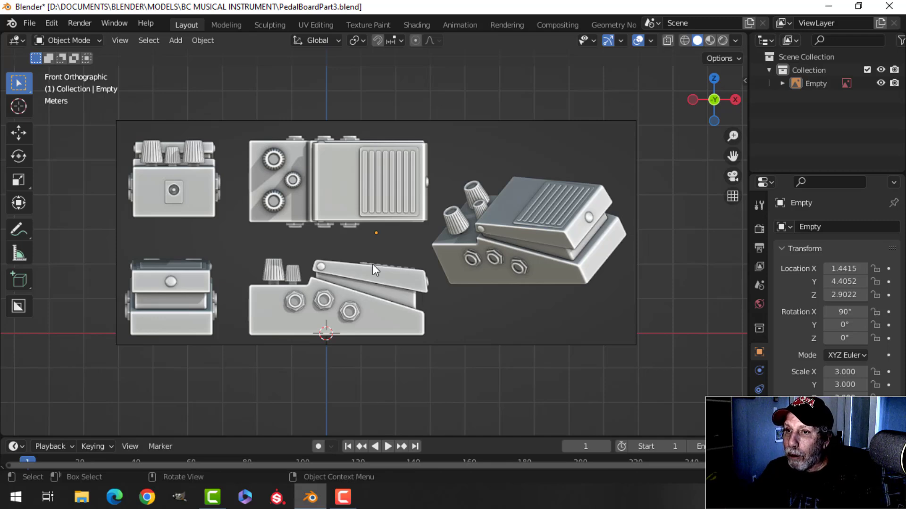
{"action": "scroll", "coordinate": [373, 264], "scroll_direction": "up", "scroll_amount": 1}
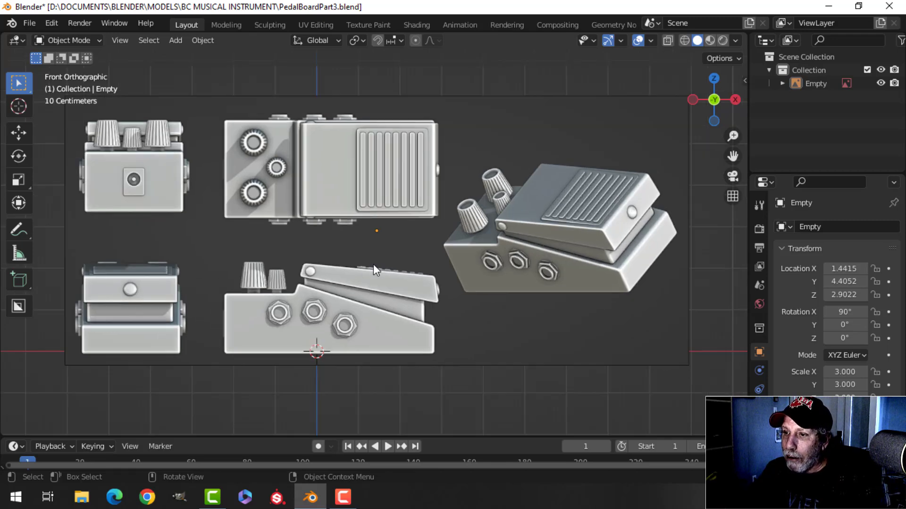
{"action": "middle_click_drag", "start_coordinate": [373, 264], "coordinate": [388, 236], "text": "shift"}
{"action": "scroll", "coordinate": [379, 241], "scroll_direction": "down", "scroll_amount": 1}
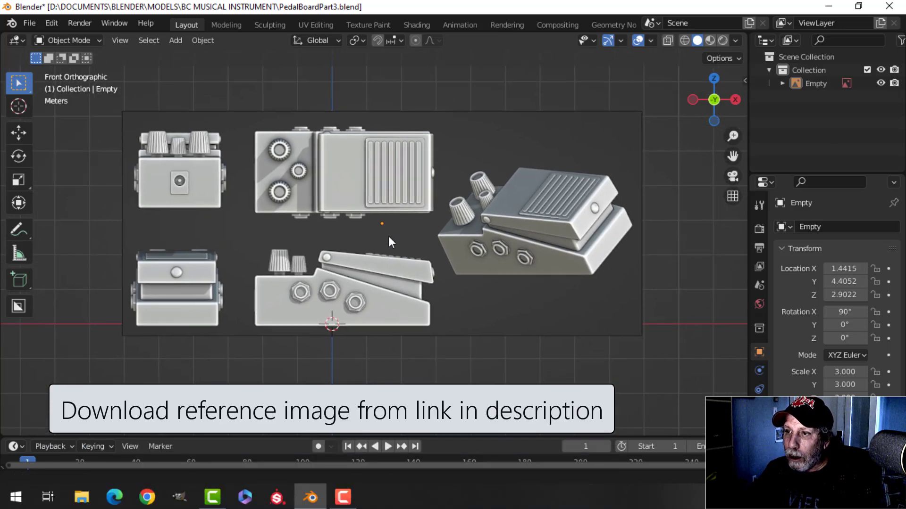
{"action": "scroll", "coordinate": [397, 244], "scroll_direction": "up", "scroll_amount": 1}
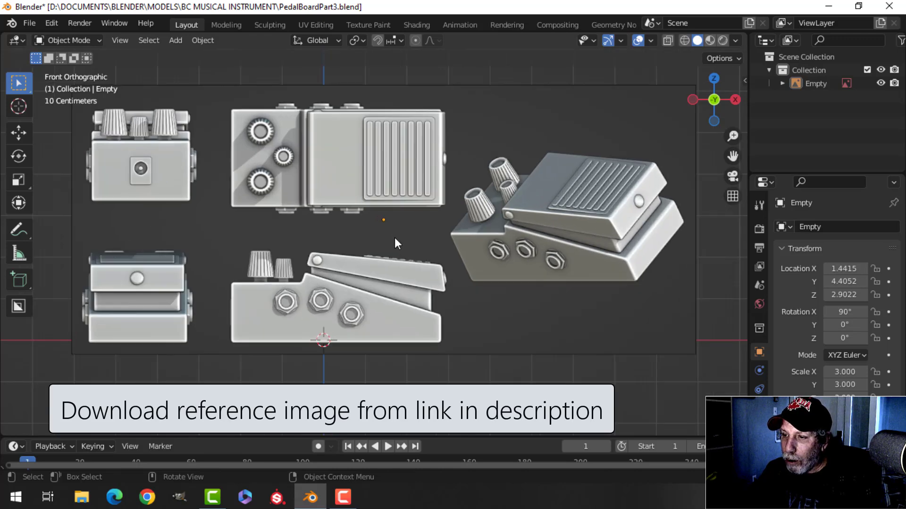
{"action": "scroll", "coordinate": [395, 243], "scroll_direction": "up", "scroll_amount": 1}
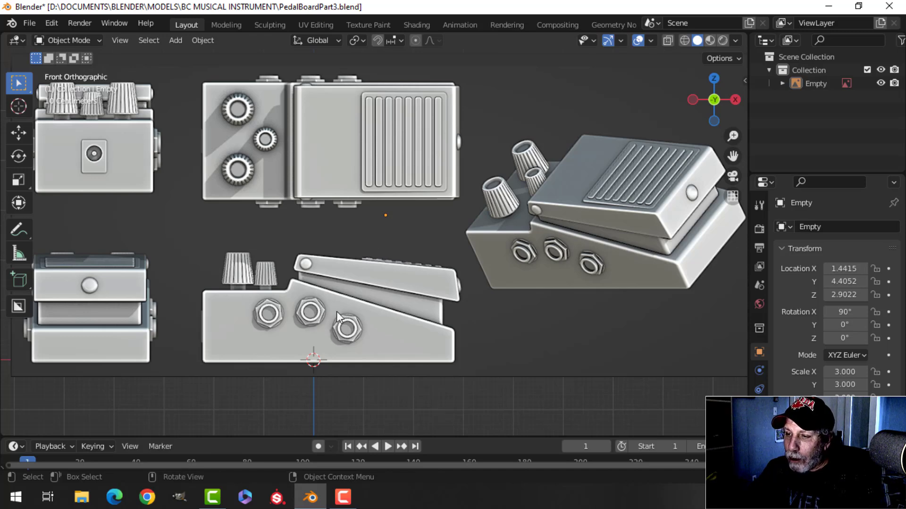
{"action": "scroll", "coordinate": [355, 307], "scroll_direction": "down", "scroll_amount": 1}
{"action": "scroll", "coordinate": [348, 264], "scroll_direction": "up", "scroll_amount": 1}
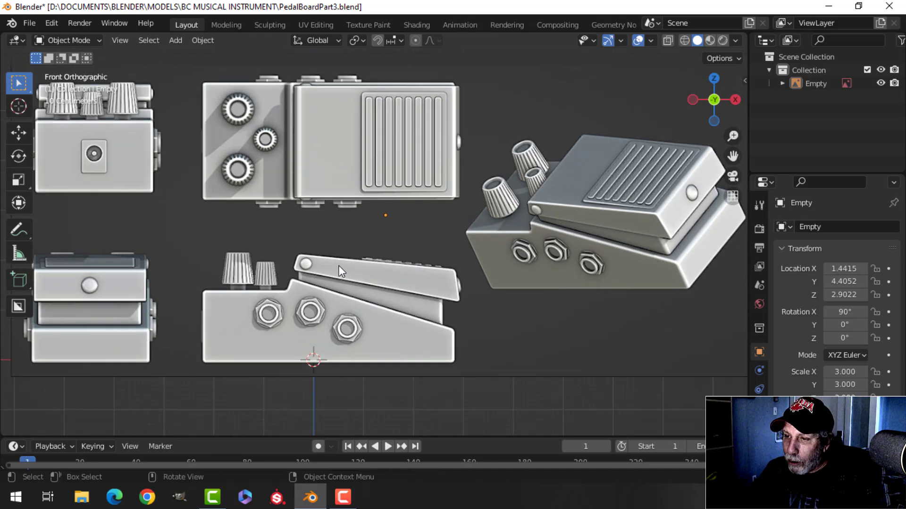
- Add a plane mesh at the origin and merge its vertices at the center into a single point
{"action": "middle_click_drag", "start_coordinate": [362, 259], "coordinate": [412, 250], "text": "shift"}
{"action": "scroll", "coordinate": [366, 245], "scroll_direction": "up", "scroll_amount": 1}
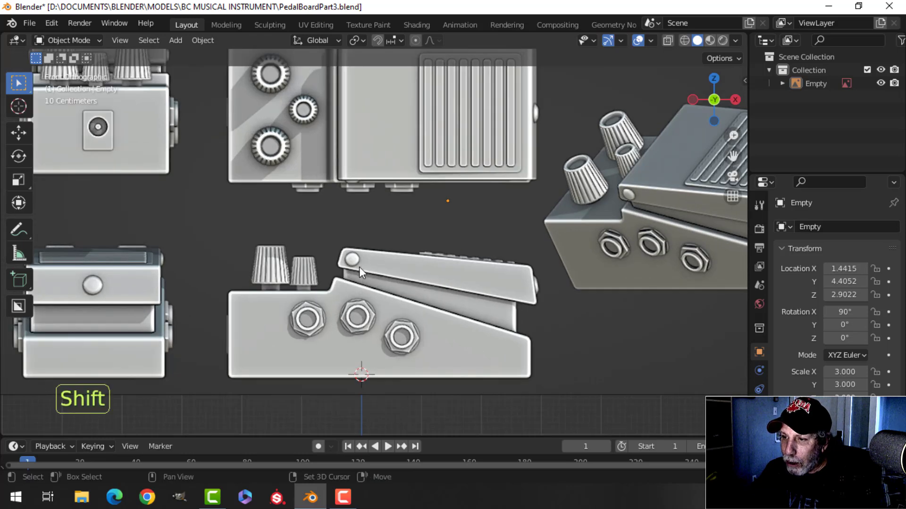
{"action": "middle_click_drag", "start_coordinate": [360, 269], "coordinate": [361, 234], "text": "shift"}
{"action": "scroll", "coordinate": [362, 233], "scroll_direction": "up", "scroll_amount": 1}
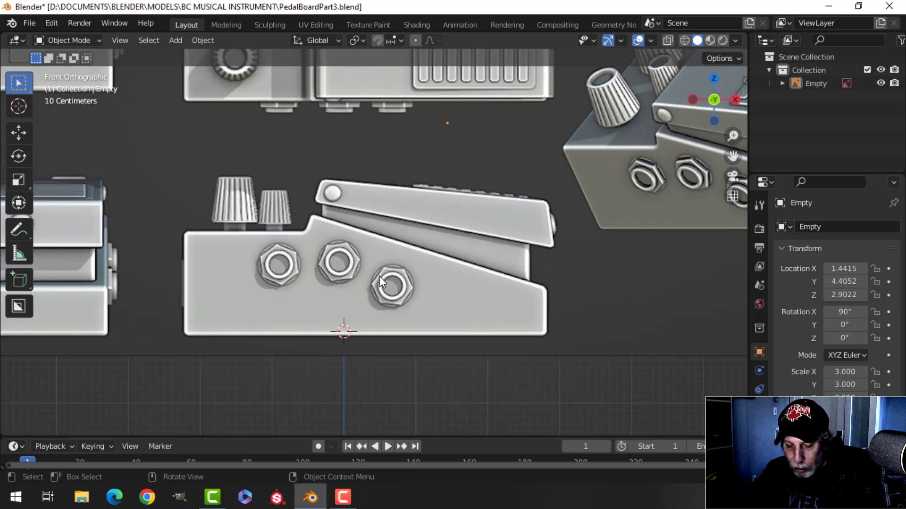
{"action": "key", "text": "shift+a"}
{"action": "mouse_move", "coordinate": [340, 133]}
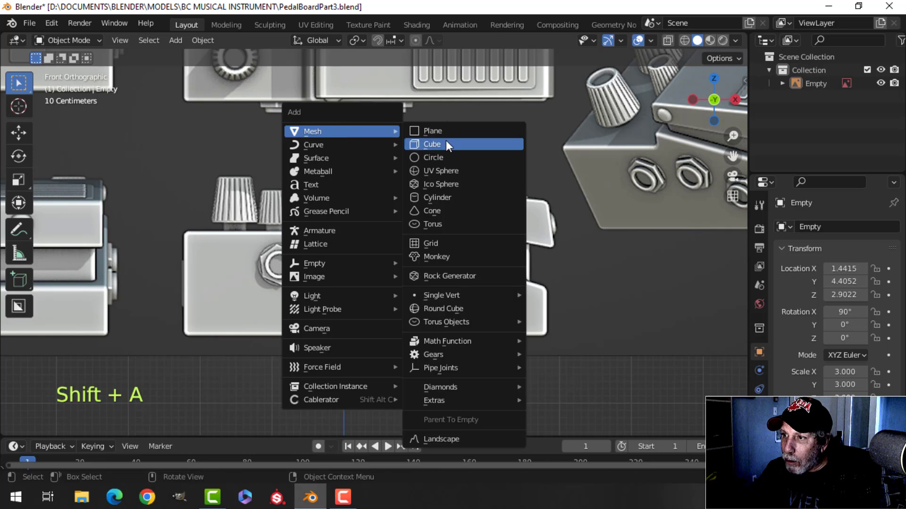
{"action": "left_click", "coordinate": [443, 131]}
{"action": "key", "text": "Tab"}
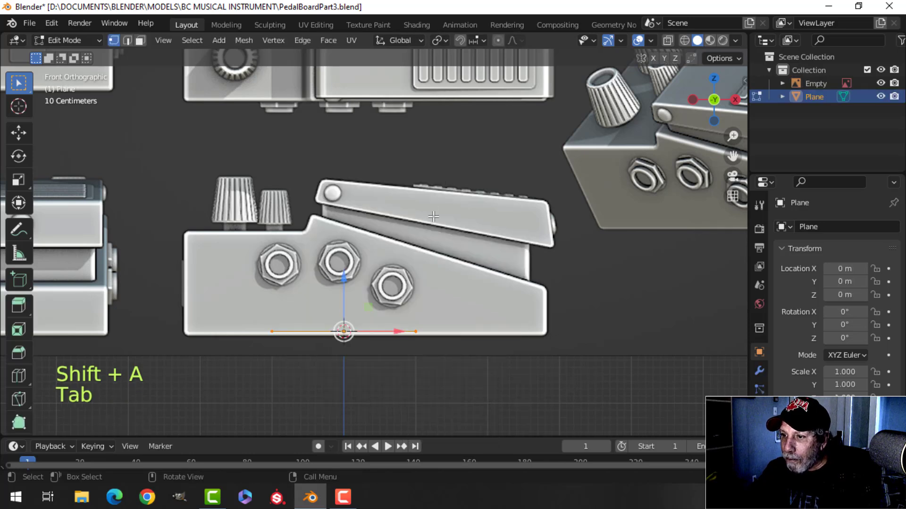
{"action": "key", "text": "m"}
{"action": "left_click", "coordinate": [424, 243]}
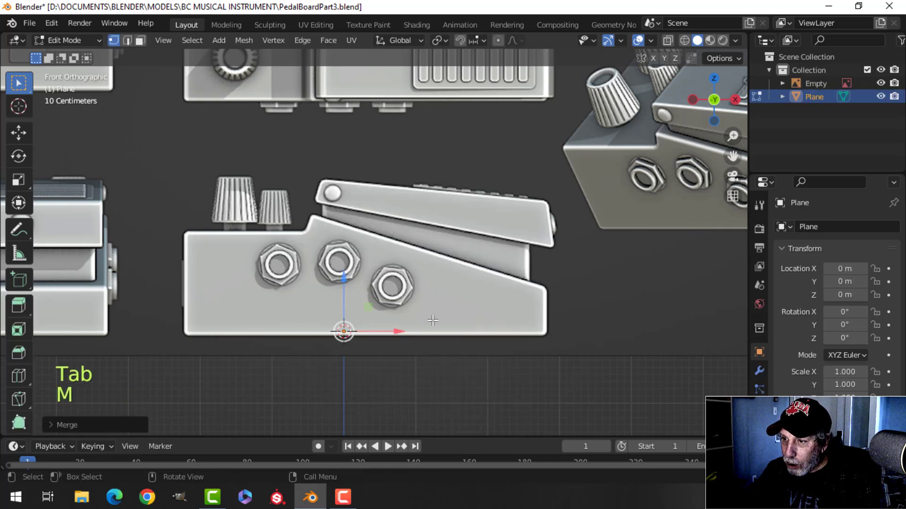
- Move the vertex about 2.2 m to the bottom corner at the knob end of the side view, and extrude it vertically to the upper corner
{"action": "key", "text": "g"}
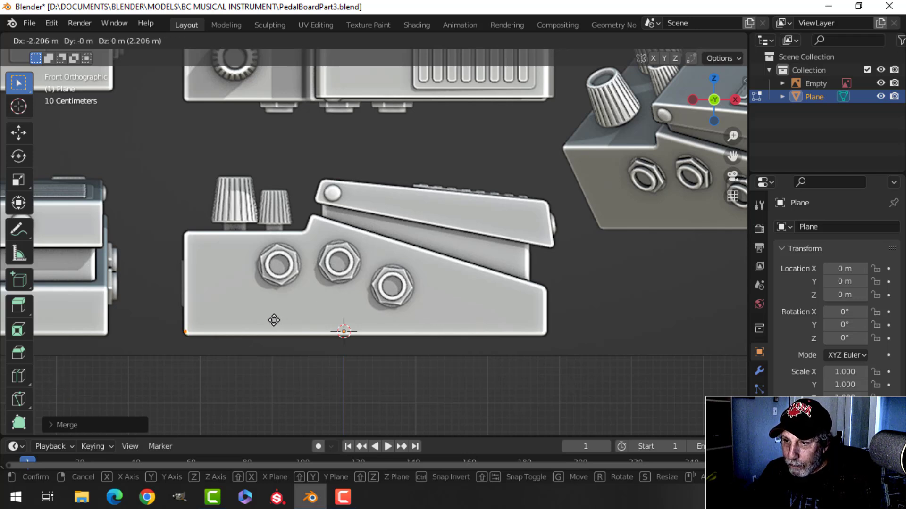
{"action": "left_click", "coordinate": [274, 320]}
{"action": "middle_click_drag", "start_coordinate": [274, 320], "coordinate": [296, 325], "text": "shift"}
{"action": "key", "text": "e"}
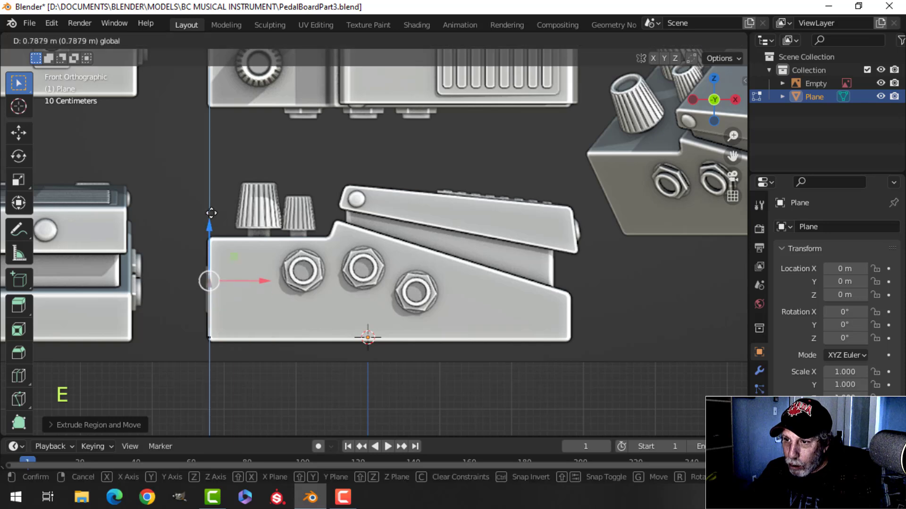
{"action": "left_click", "coordinate": [218, 177]}
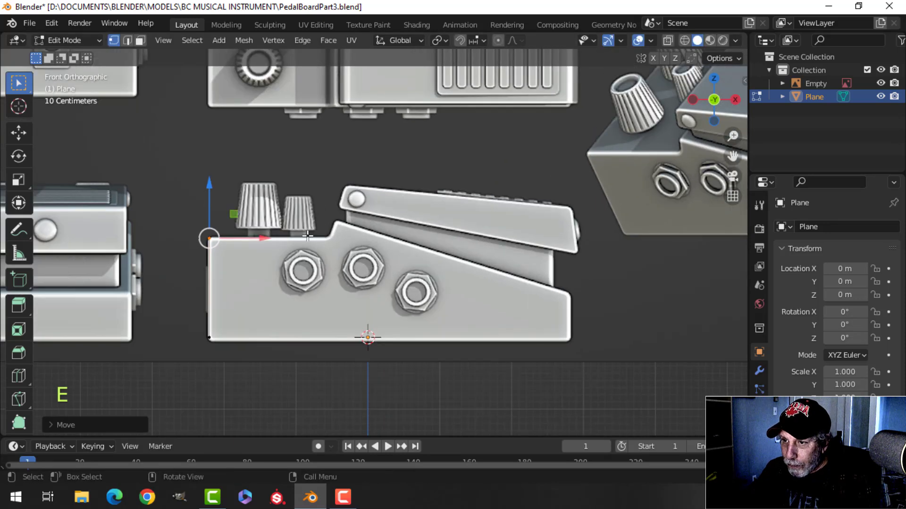
- Extrude the outline horizontally along the knob surface to the foot of the raised step, and extrude it about 0.25 m up to the step's peak
{"action": "scroll", "coordinate": [308, 236], "scroll_direction": "up", "scroll_amount": 1}
{"action": "key", "text": "e"}
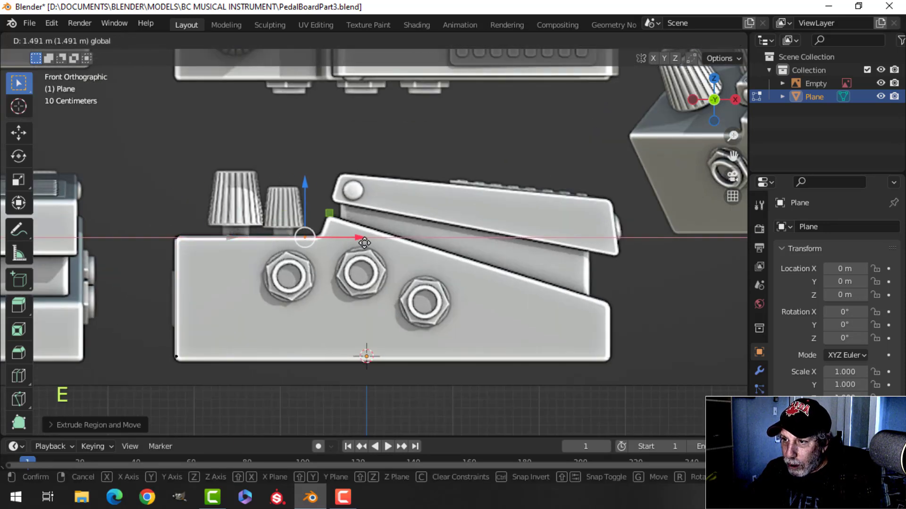
{"action": "left_click", "coordinate": [376, 241]}
{"action": "scroll", "coordinate": [377, 241], "scroll_direction": "up", "scroll_amount": 3}
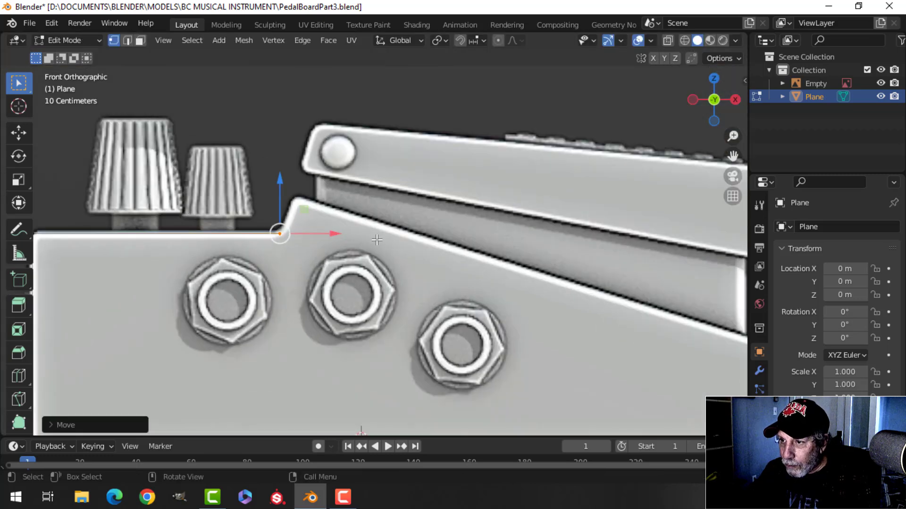
{"action": "key", "text": "e"}
{"action": "right_click", "coordinate": [376, 240]}
{"action": "key", "text": "g"}
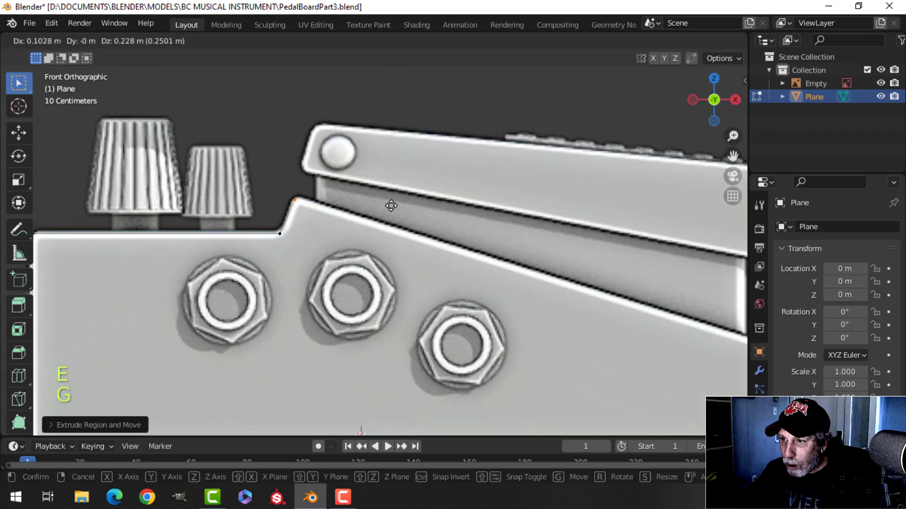
{"action": "left_click", "coordinate": [391, 206]}
- Extrude the peak vertex about 3.3 m down the slope to the upper corner at the base's low end
{"action": "scroll", "coordinate": [392, 205], "scroll_direction": "down", "scroll_amount": 3}
{"action": "middle_click_drag", "start_coordinate": [512, 221], "coordinate": [441, 228], "text": "shift"}
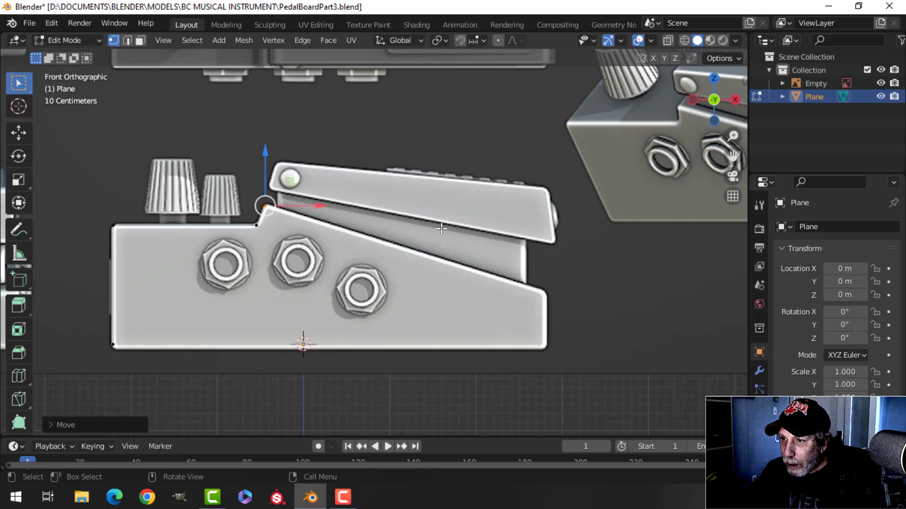
{"action": "key", "text": "e"}
{"action": "key", "text": "g"}
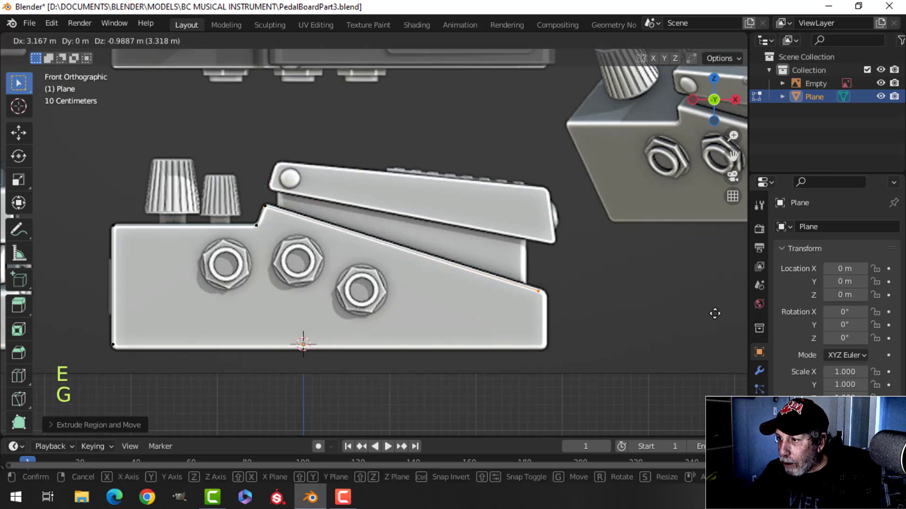
{"action": "left_click", "coordinate": [715, 313]}
- Extrude that corner straight down and use Vertex snapping to level the new vertex with the opposite bottom corner
{"action": "middle_click_drag", "start_coordinate": [670, 299], "coordinate": [610, 263], "text": "shift"}
{"action": "key", "text": "e"}
{"action": "right_click", "coordinate": [511, 223]}
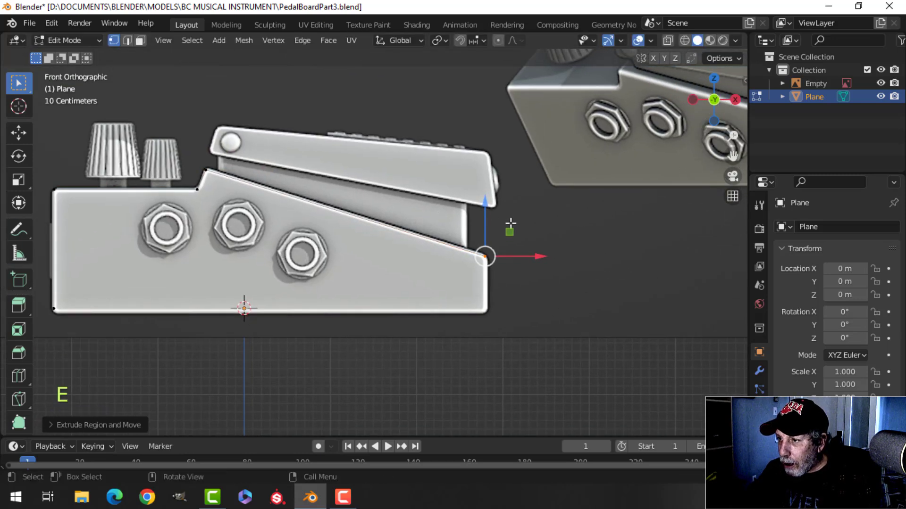
{"action": "left_click_drag", "start_coordinate": [491, 210], "coordinate": [491, 259]}
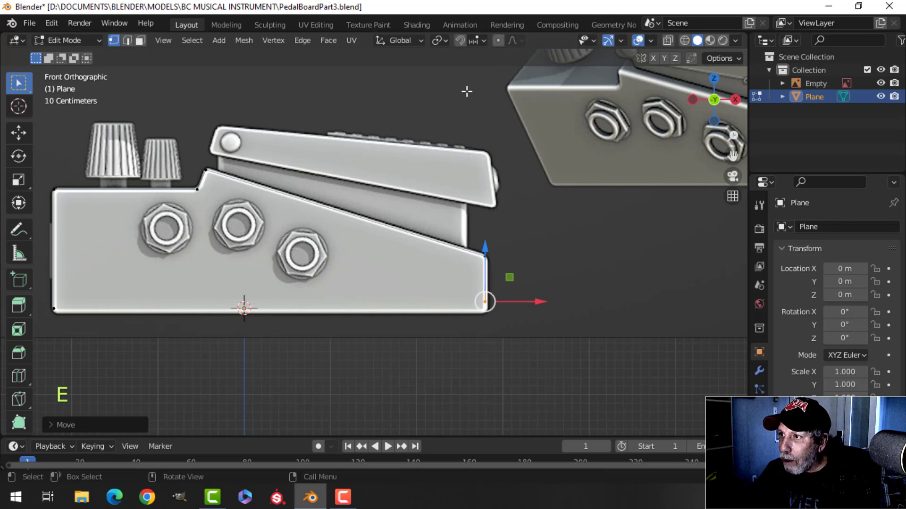
{"action": "left_click", "coordinate": [480, 41]}
{"action": "left_click", "coordinate": [449, 93]}
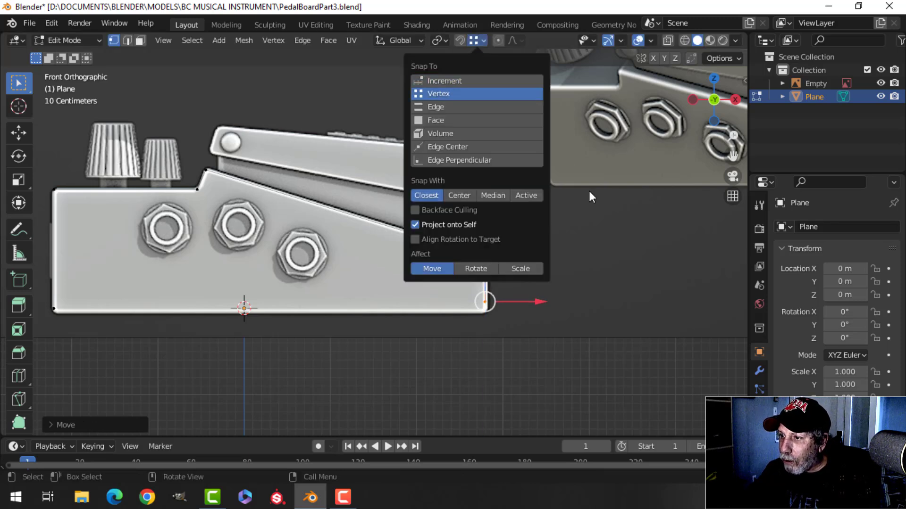
{"action": "left_click_drag", "start_coordinate": [485, 250], "coordinate": [60, 308], "text": "ctrl"}
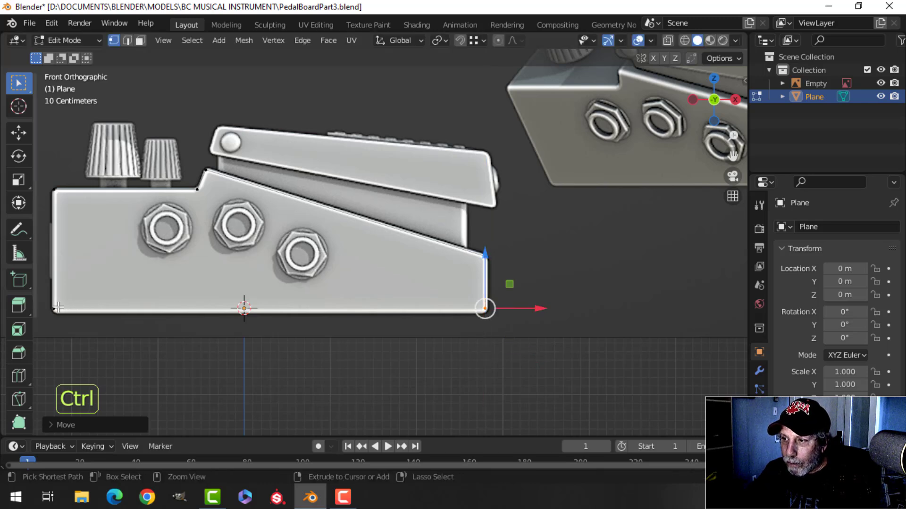
- Close the base profile with an edge between its two bottom corner vertices
{"action": "left_click", "coordinate": [54, 309], "text": "shift"}
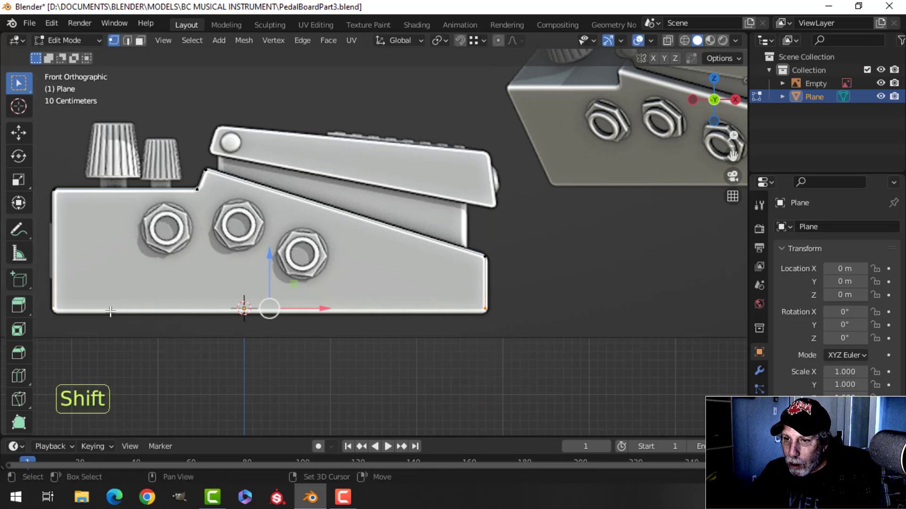
{"action": "key", "text": "f"}
{"action": "left_click", "coordinate": [465, 310]}
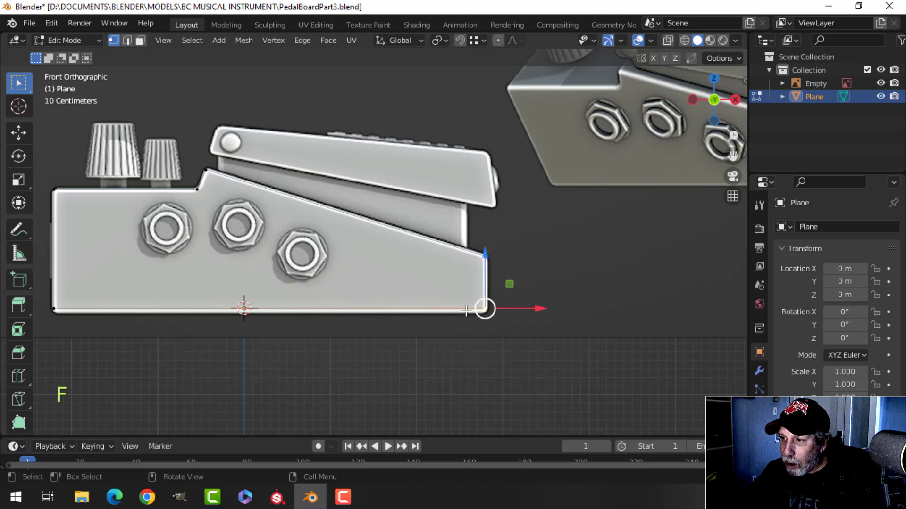
{"action": "left_click", "coordinate": [54, 308], "text": "shift"}
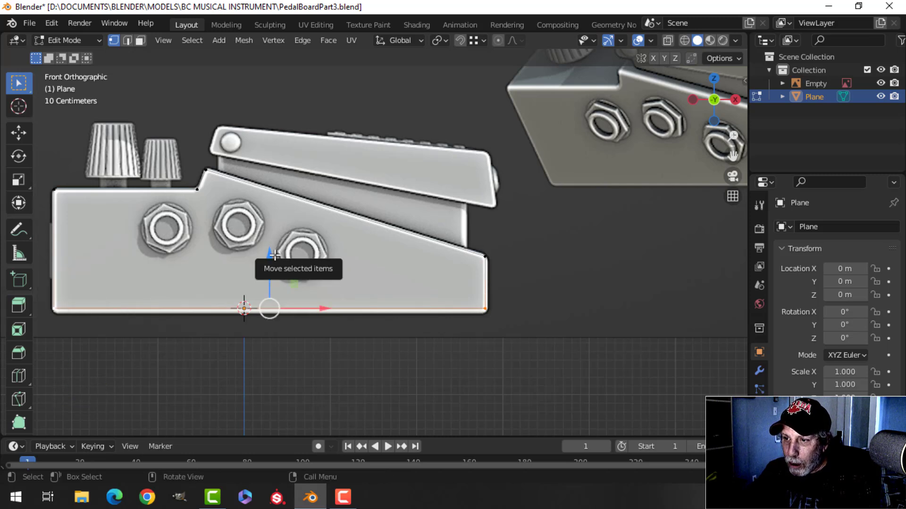
{"action": "left_click_drag", "start_coordinate": [272, 256], "coordinate": [275, 263]}
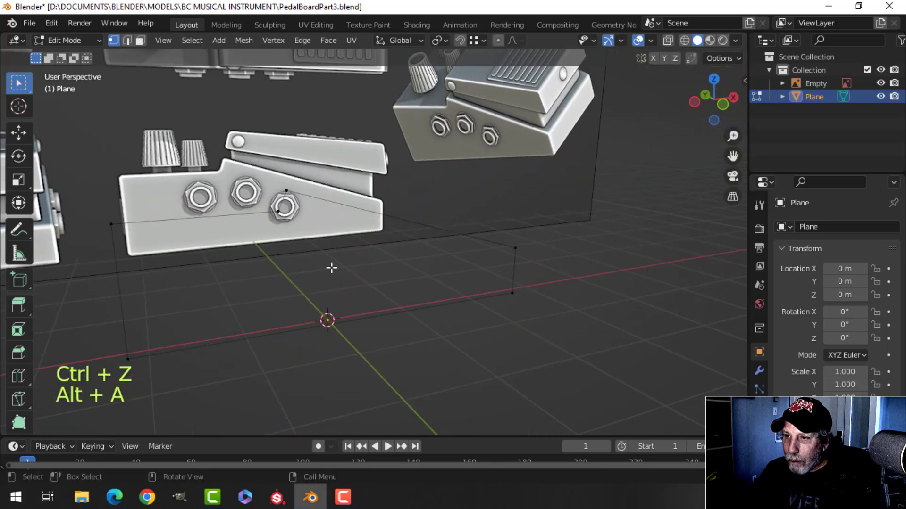
{"action": "middle_click_drag", "start_coordinate": [321, 260], "coordinate": [364, 281], "text": "shift"}
{"action": "scroll", "coordinate": [328, 283], "scroll_direction": "up", "scroll_amount": 1}
{"action": "scroll", "coordinate": [363, 281], "scroll_direction": "up", "scroll_amount": 1}
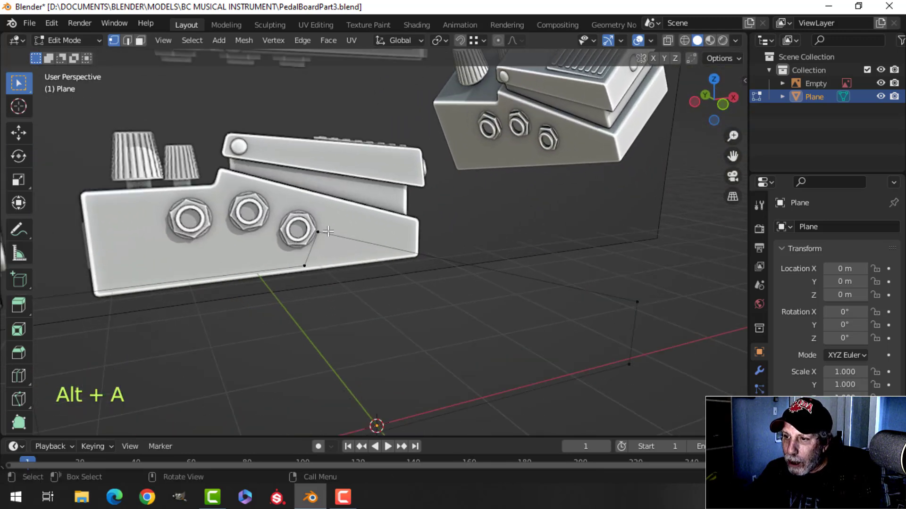
{"action": "left_click", "coordinate": [322, 230]}
{"action": "middle_click_drag", "start_coordinate": [441, 289], "coordinate": [325, 239], "text": "shift"}
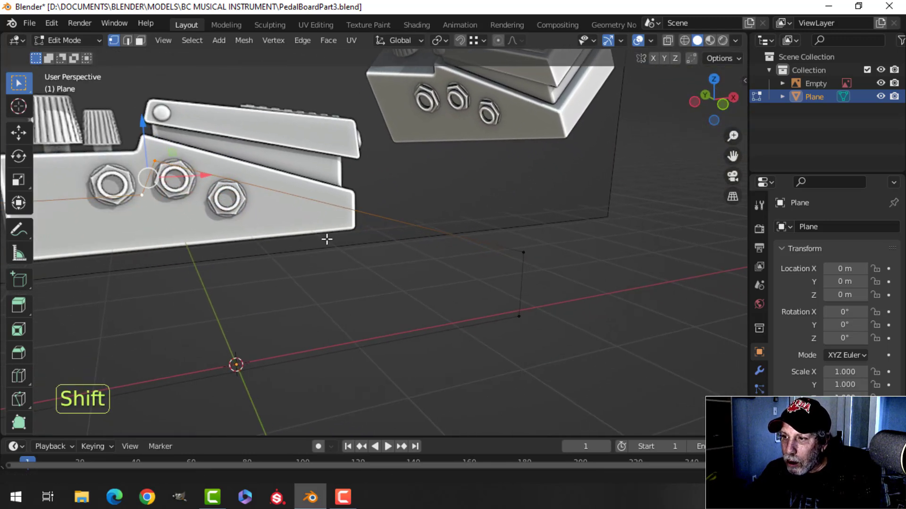
{"action": "middle_click_drag", "start_coordinate": [502, 247], "coordinate": [433, 272], "text": "shift"}
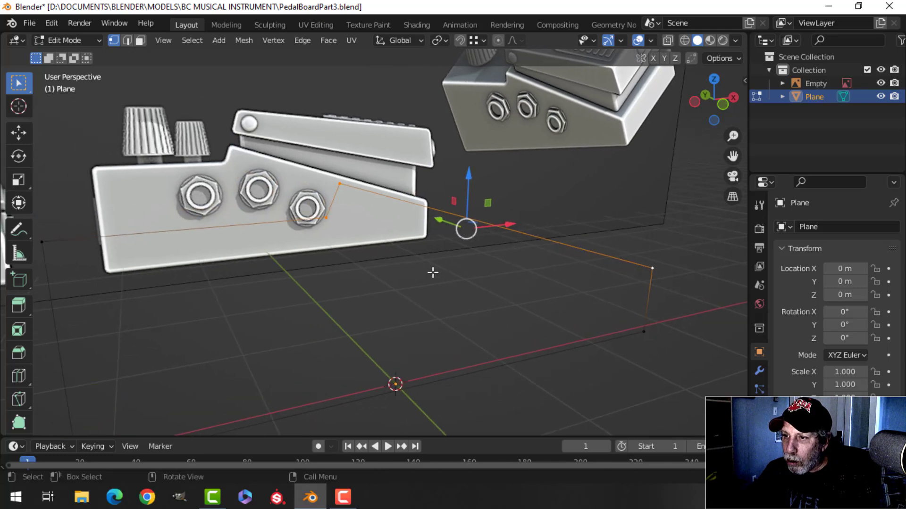
{"action": "key", "text": "ctrl+shift+b"}
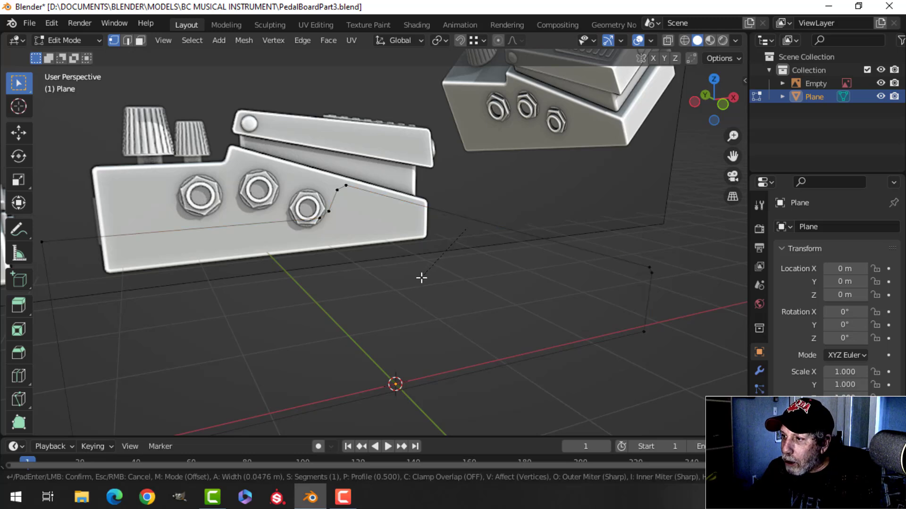
{"action": "key", "text": "Escape"}
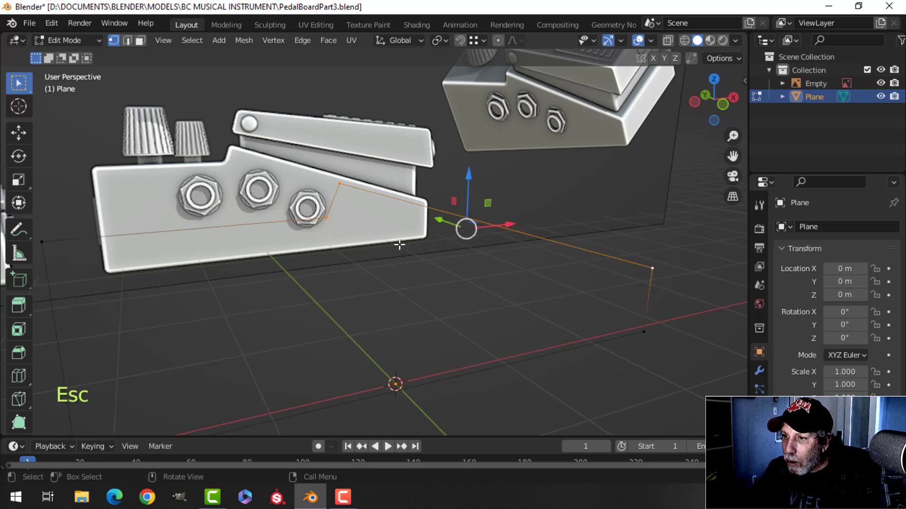
- Bevel the two vertices at the foot and peak of the raised step about 0.04 m with 2 segments
{"action": "left_click", "coordinate": [342, 181]}
{"action": "left_click", "coordinate": [326, 218], "text": "shift"}
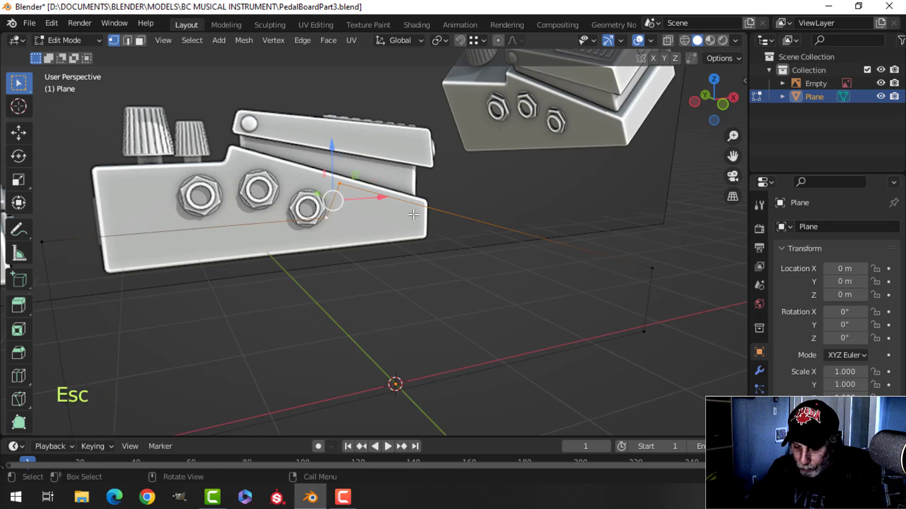
{"action": "key", "text": "shift+ctrl+b"}
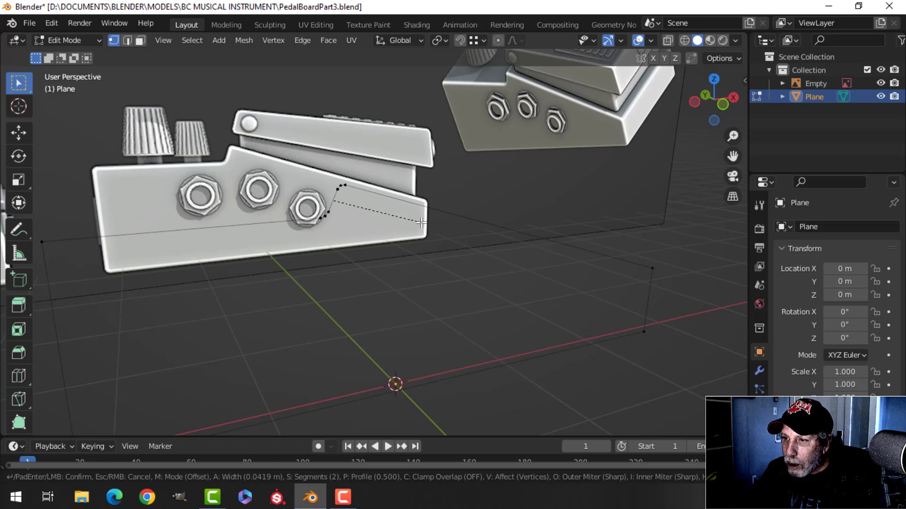
{"action": "left_click", "coordinate": [420, 223]}
- Bevel the four outer corner vertices of the base profile about 0.1 m with 2 segments
{"action": "middle_click_drag", "start_coordinate": [491, 248], "coordinate": [539, 262], "text": "shift"}
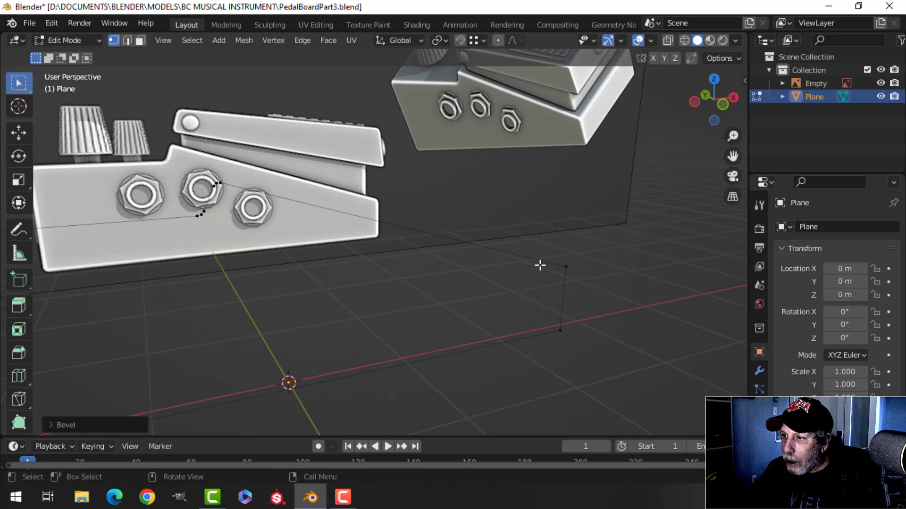
{"action": "key", "text": "alt+a"}
{"action": "left_click", "coordinate": [565, 265]}
{"action": "middle_click_drag", "start_coordinate": [435, 267], "coordinate": [561, 249], "text": "shift"}
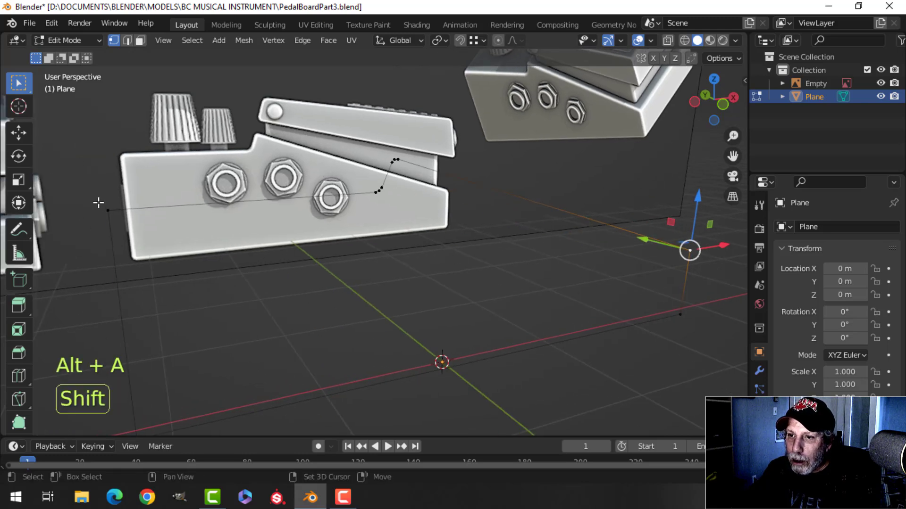
{"action": "left_click", "coordinate": [99, 203], "text": "shift"}
{"action": "middle_click_drag", "start_coordinate": [182, 283], "coordinate": [187, 220], "text": "shift"}
{"action": "left_click", "coordinate": [140, 316], "text": "shift"}
{"action": "middle_click_drag", "start_coordinate": [380, 298], "coordinate": [200, 309], "text": "shift"}
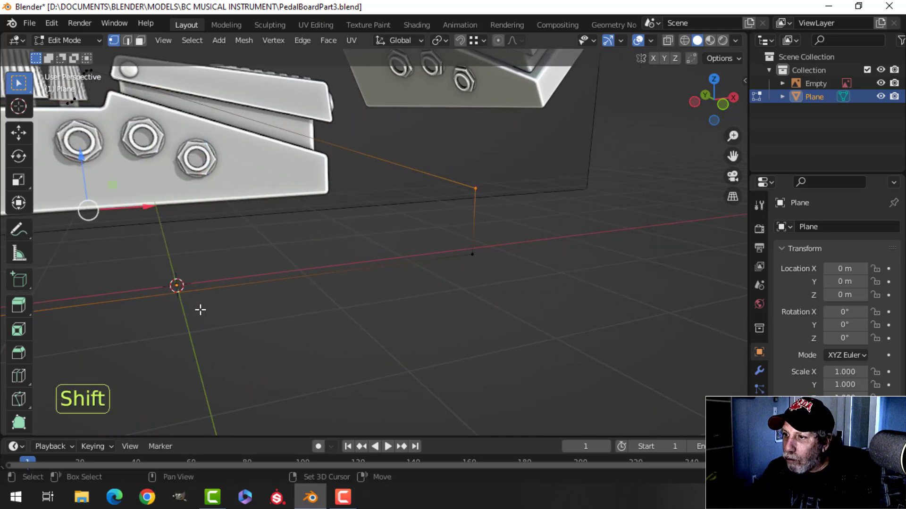
{"action": "left_click", "coordinate": [472, 255], "text": "shift"}
{"action": "middle_click_drag", "start_coordinate": [503, 259], "coordinate": [426, 286], "text": "shift"}
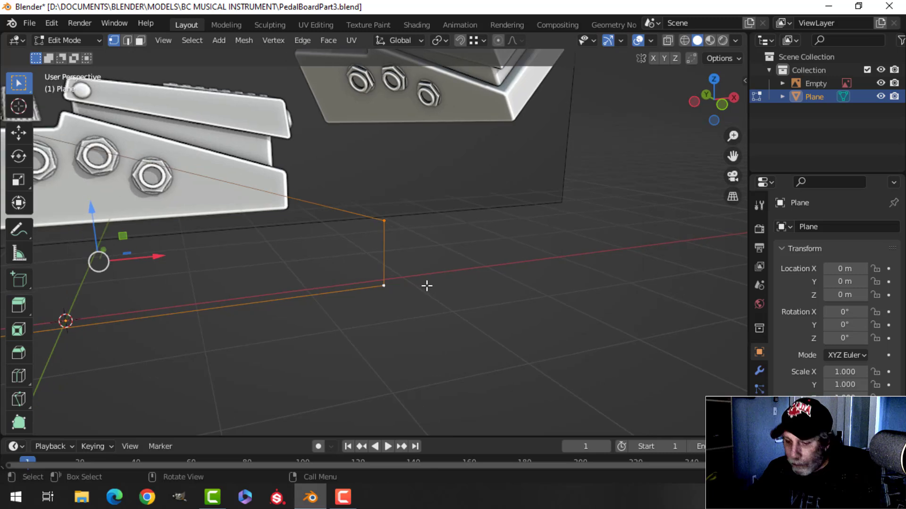
{"action": "key", "text": "ctrl+shift+b"}
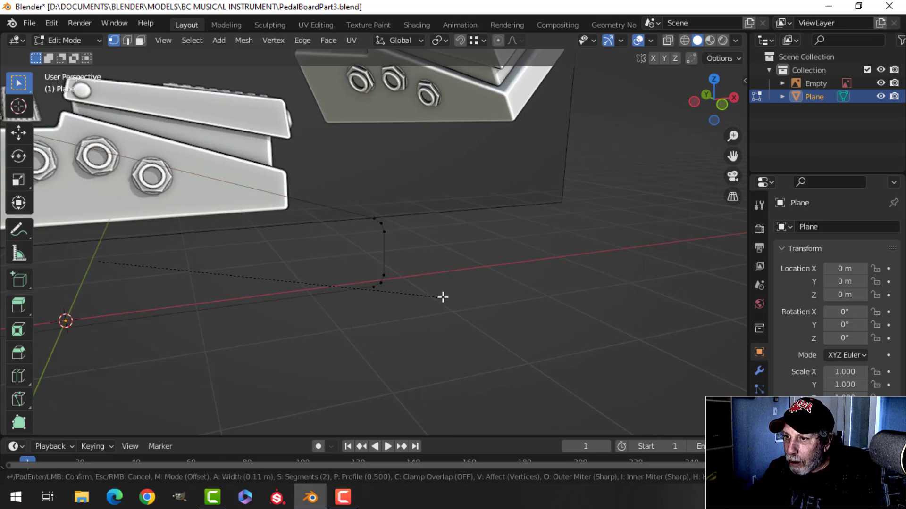
{"action": "left_click", "coordinate": [440, 293]}
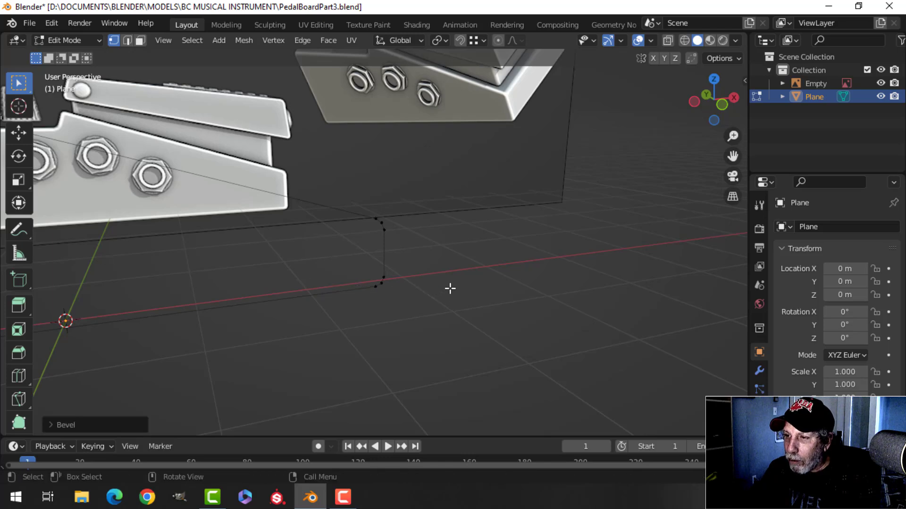
- Fill the closed base profile with a face and extrude it along the Y axis to give the base its full width
{"action": "mouse_move", "coordinate": [448, 287]}
{"action": "middle_mouse_down"}
{"action": "mouse_move", "coordinate": [376, 299]}
{"action": "mouse_move", "coordinate": [421, 313]}
{"action": "mouse_move", "coordinate": [424, 270]}
{"action": "mouse_move", "coordinate": [382, 277]}
{"action": "mouse_move", "coordinate": [425, 289]}
{"action": "mouse_move", "coordinate": [419, 267]}
{"action": "mouse_move", "coordinate": [393, 275]}
{"action": "mouse_move", "coordinate": [307, 256]}
{"action": "mouse_move", "coordinate": [335, 251]}
{"action": "mouse_move", "coordinate": [304, 259]}
{"action": "mouse_move", "coordinate": [286, 301]}
{"action": "mouse_move", "coordinate": [340, 274]}
{"action": "mouse_move", "coordinate": [390, 299]}
{"action": "mouse_move", "coordinate": [394, 287]}
{"action": "middle_mouse_up"}
{"action": "key", "text": "a"}
{"action": "key", "text": "f"}
{"action": "key", "text": "z"}
{"action": "key", "text": "e"}
{"action": "right_click", "coordinate": [395, 287]}
{"action": "left_click_drag", "start_coordinate": [309, 284], "coordinate": [223, 288]}
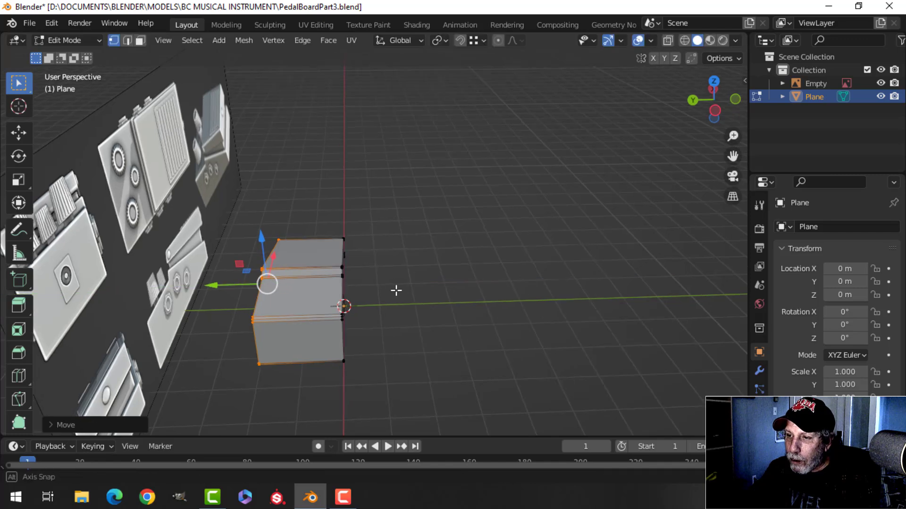
{"action": "middle_click_drag", "start_coordinate": [396, 289], "coordinate": [538, 283]}
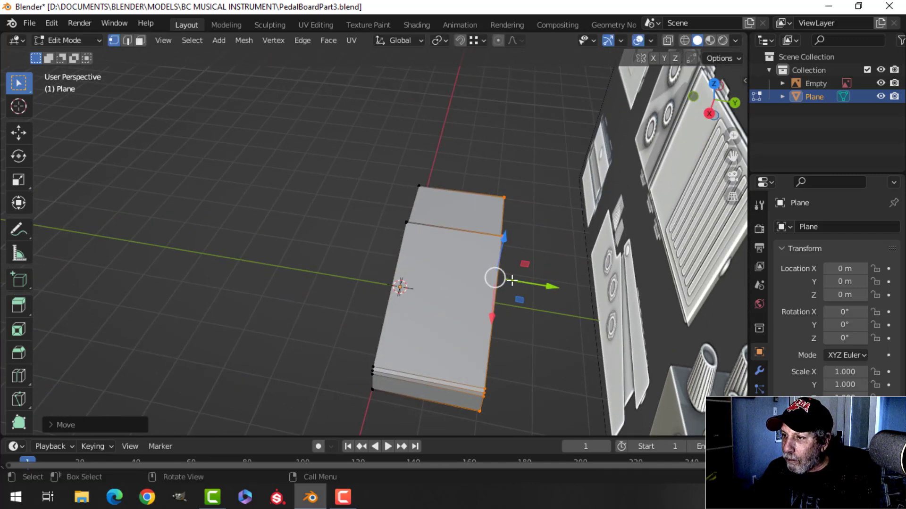
{"action": "left_click_drag", "start_coordinate": [514, 282], "coordinate": [562, 285]}
{"action": "middle_click_drag", "start_coordinate": [562, 285], "coordinate": [493, 255]}
{"action": "key", "text": "Tab"}
{"action": "scroll", "coordinate": [401, 268], "scroll_direction": "up", "scroll_amount": 3}
{"action": "key", "text": "alt+a"}
{"action": "middle_click_drag", "start_coordinate": [401, 268], "coordinate": [336, 280], "text": "shift"}
- Bevel the edge loops around both side faces of the base about 0.03 m with 2 segments
{"action": "key", "text": "Tab"}
{"action": "scroll", "coordinate": [326, 285], "scroll_direction": "up", "scroll_amount": 2}
{"action": "key", "text": "alt+a"}
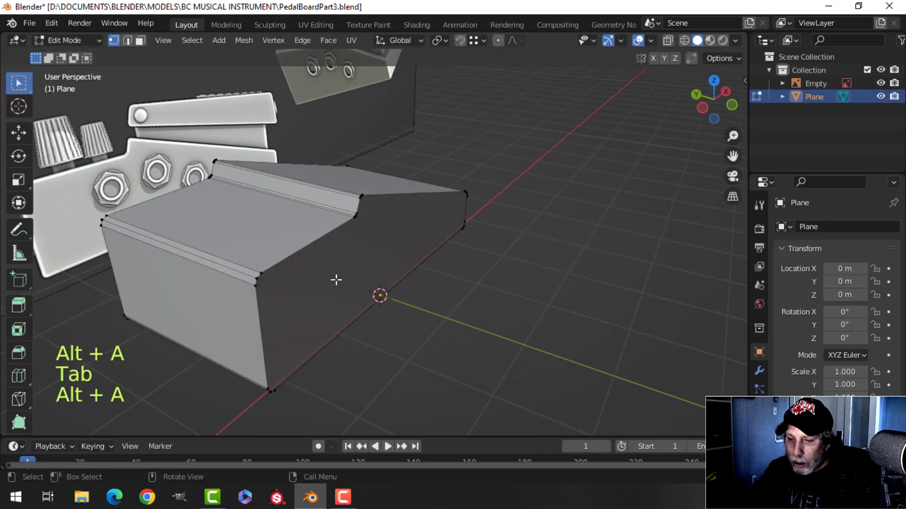
{"action": "key", "text": "2"}
{"action": "left_click", "coordinate": [296, 256], "text": "alt+shift"}
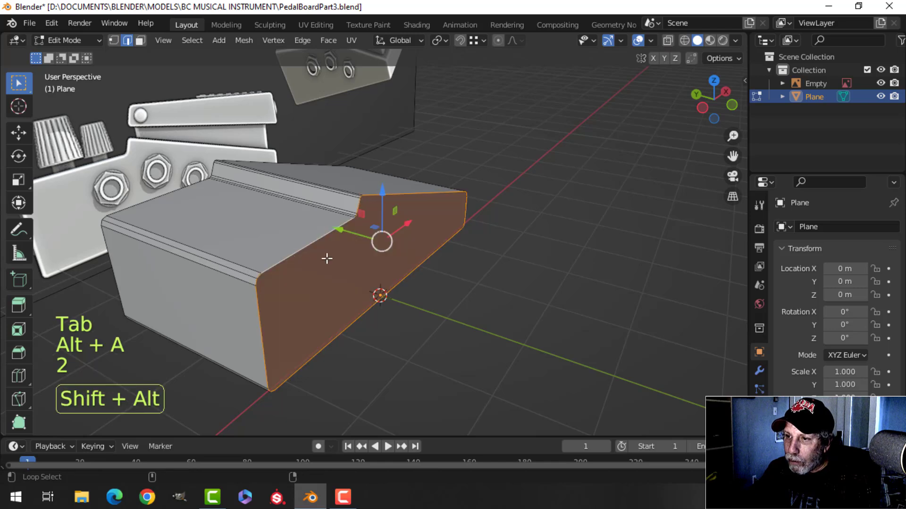
{"action": "left_click", "coordinate": [175, 197], "text": "alt+shift"}
{"action": "scroll", "coordinate": [306, 253], "scroll_direction": "up", "scroll_amount": 1}
{"action": "middle_click_drag", "start_coordinate": [318, 255], "coordinate": [392, 240], "text": "shift"}
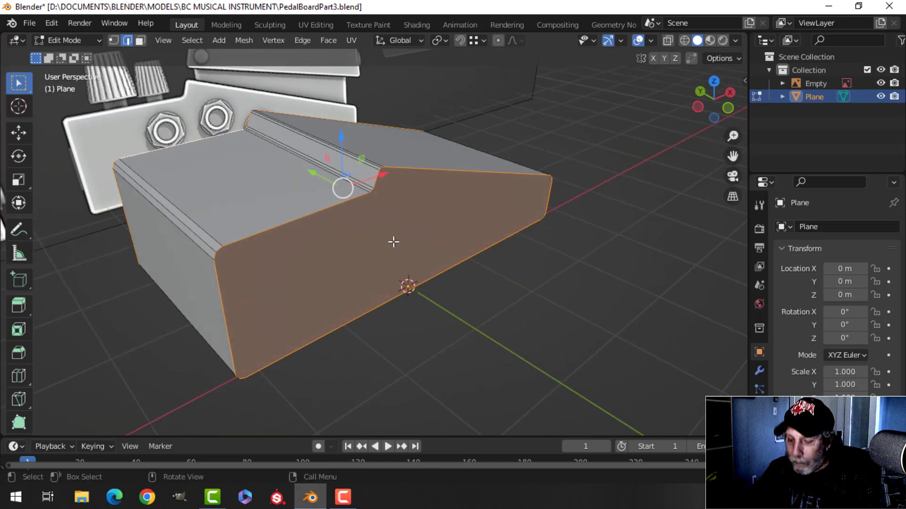
{"action": "key", "text": "ctrl+b"}
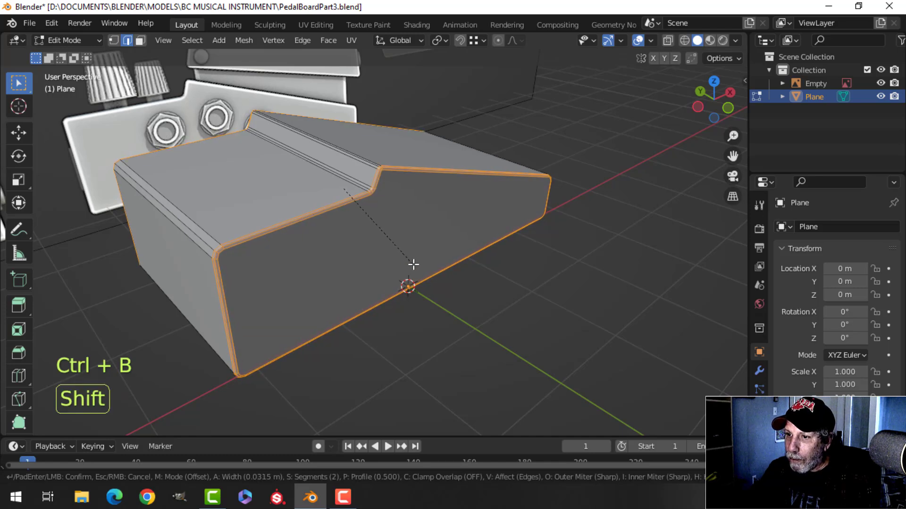
{"action": "left_click", "coordinate": [422, 268]}
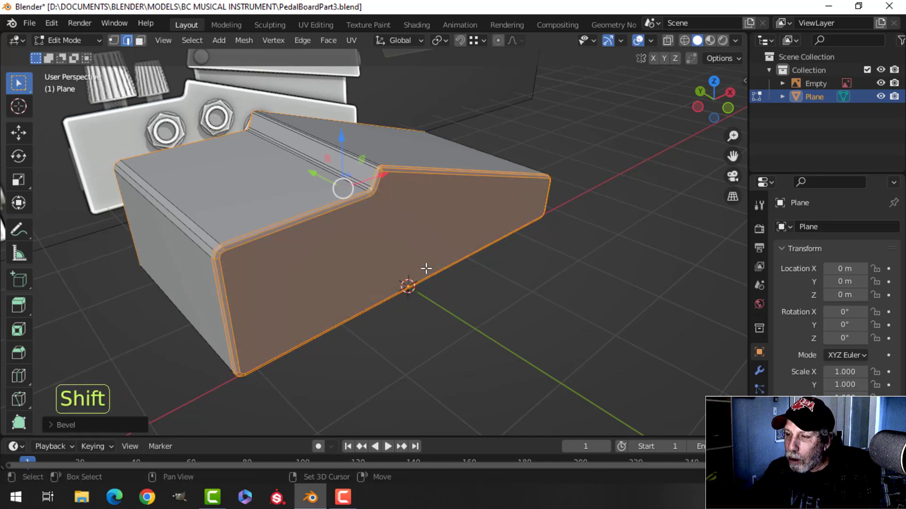
{"action": "key", "text": "Tab"}
- In front view, duplicate the vertex at the step's peak and move the copy to the reference foot pedal's lower corner at the hinge end
{"action": "mouse_move", "coordinate": [376, 232]}
{"action": "middle_mouse_down"}
{"action": "mouse_move", "coordinate": [356, 221]}
{"action": "mouse_move", "coordinate": [383, 208]}
{"action": "mouse_move", "coordinate": [359, 251]}
{"action": "mouse_move", "coordinate": [355, 241]}
{"action": "mouse_move", "coordinate": [406, 226]}
{"action": "mouse_move", "coordinate": [373, 242]}
{"action": "middle_mouse_up"}
{"action": "key", "text": "KP_1"}
{"action": "scroll", "coordinate": [373, 241], "scroll_direction": "up", "scroll_amount": 3}
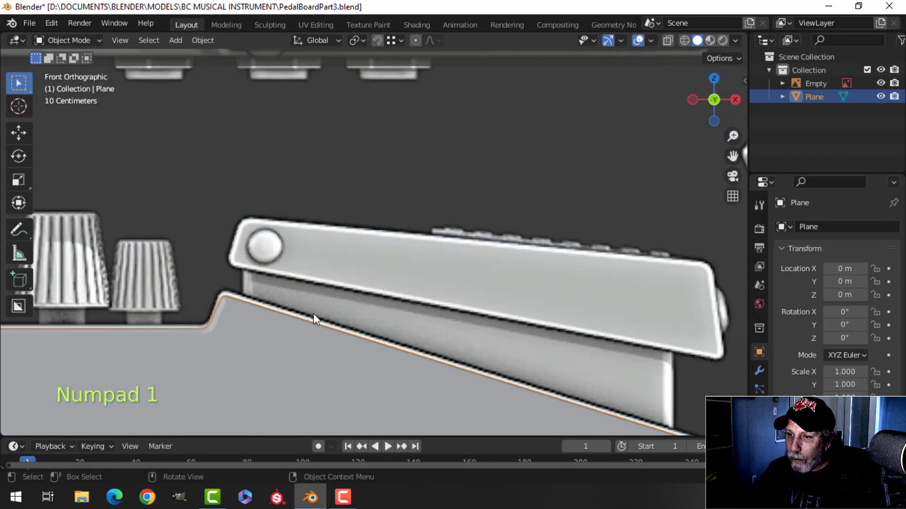
{"action": "middle_click_drag", "start_coordinate": [313, 314], "coordinate": [381, 264], "text": "shift"}
{"action": "scroll", "coordinate": [333, 276], "scroll_direction": "down", "scroll_amount": 1}
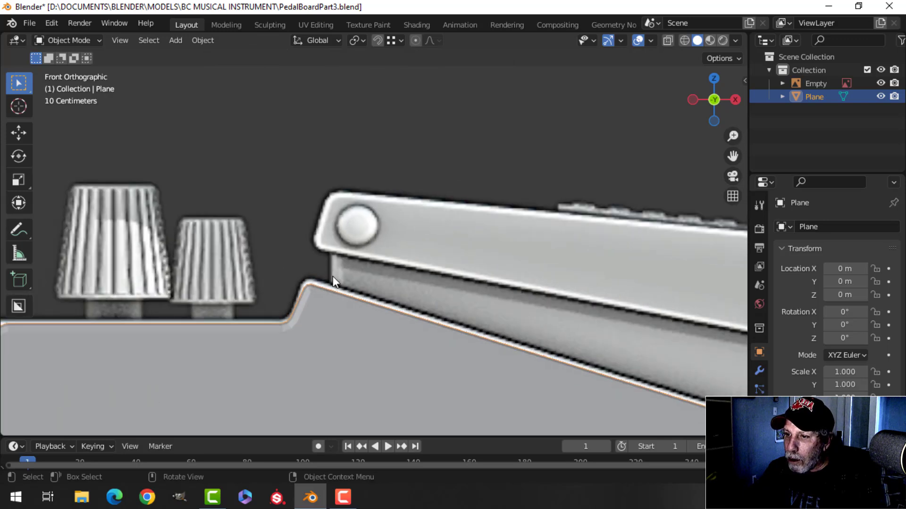
{"action": "key", "text": "Tab"}
{"action": "key", "text": "alt+a"}
{"action": "middle_click_drag", "start_coordinate": [324, 303], "coordinate": [401, 296], "text": "shift"}
{"action": "key", "text": "1"}
{"action": "scroll", "coordinate": [343, 314], "scroll_direction": "up", "scroll_amount": 2}
{"action": "scroll", "coordinate": [366, 299], "scroll_direction": "up", "scroll_amount": 3}
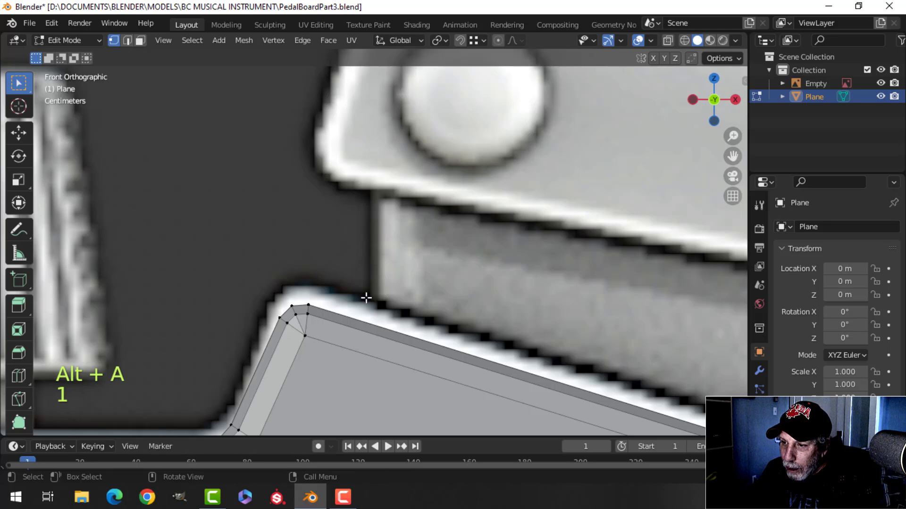
{"action": "left_click", "coordinate": [322, 310]}
{"action": "scroll", "coordinate": [322, 310], "scroll_direction": "down", "scroll_amount": 3}
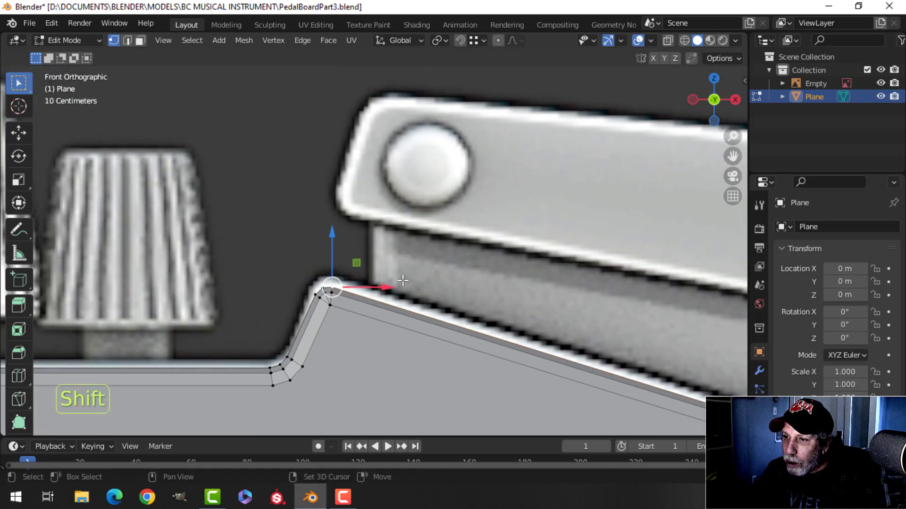
{"action": "middle_click_drag", "start_coordinate": [409, 265], "coordinate": [409, 275], "text": "shift"}
{"action": "key", "text": "shift+d"}
{"action": "right_click", "coordinate": [404, 273]}
{"action": "key", "text": "g"}
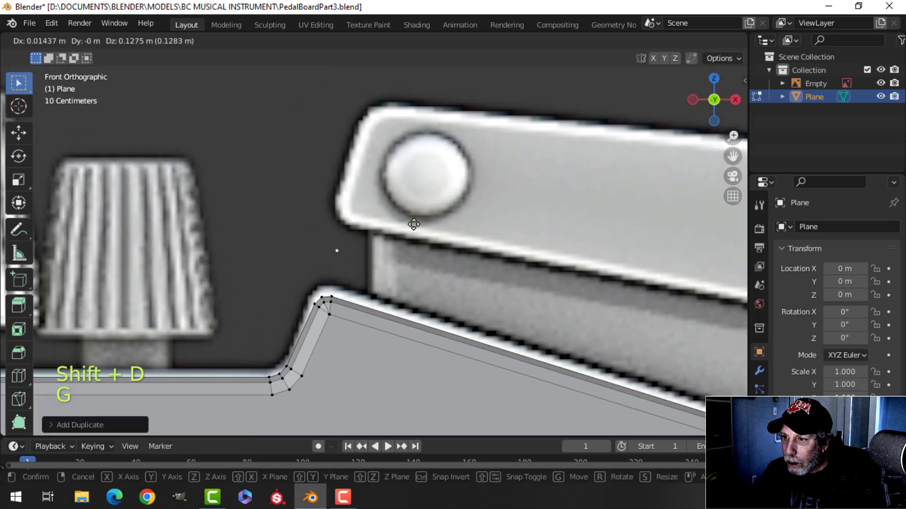
{"action": "left_click", "coordinate": [416, 190]}
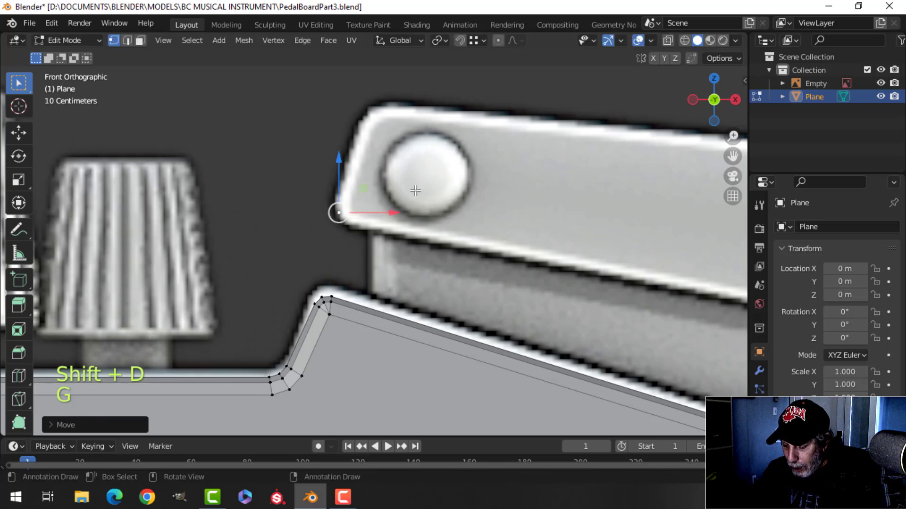
- Separate the duplicated vertex into its own object and open that object for editing with its vertex selected
{"action": "key", "text": "p"}
{"action": "left_click", "coordinate": [415, 190]}
{"action": "key", "text": "Tab"}
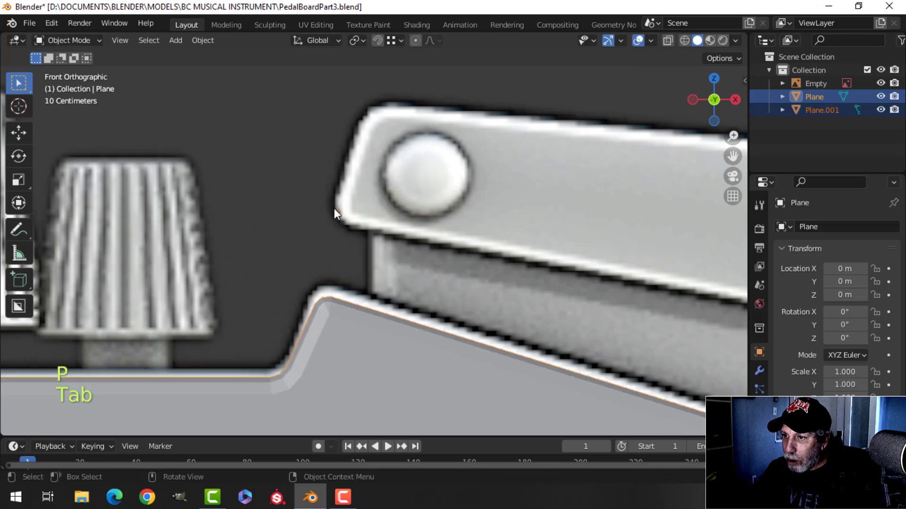
{"action": "left_click", "coordinate": [338, 212]}
{"action": "scroll", "coordinate": [427, 232], "scroll_direction": "down", "scroll_amount": 2}
{"action": "key", "text": "Tab"}
{"action": "key", "text": "a"}
{"action": "scroll", "coordinate": [423, 233], "scroll_direction": "up", "scroll_amount": 2}
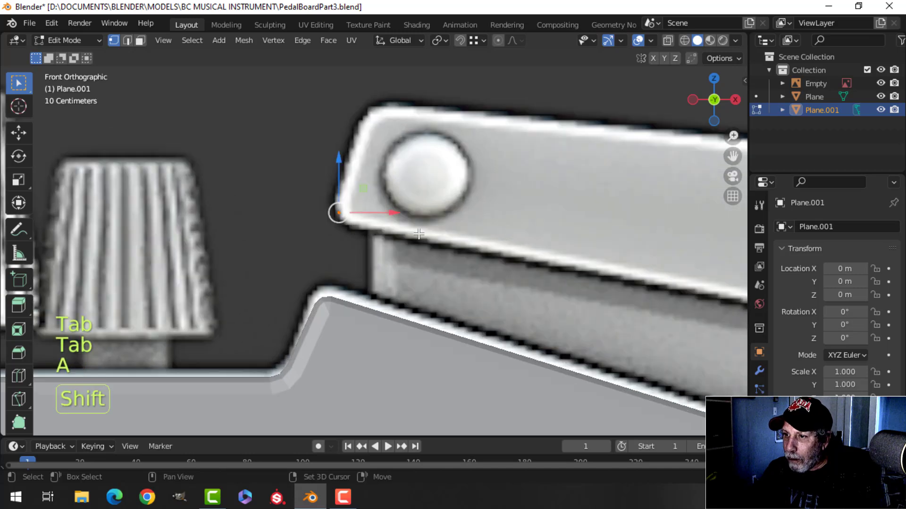
- Extrude the vertex about 0.3 m up to the foot pedal's upper corner at the hinge end
{"action": "middle_click_drag", "start_coordinate": [423, 233], "coordinate": [425, 255], "text": "shift"}
{"action": "key", "text": "e"}
{"action": "key", "text": "g"}
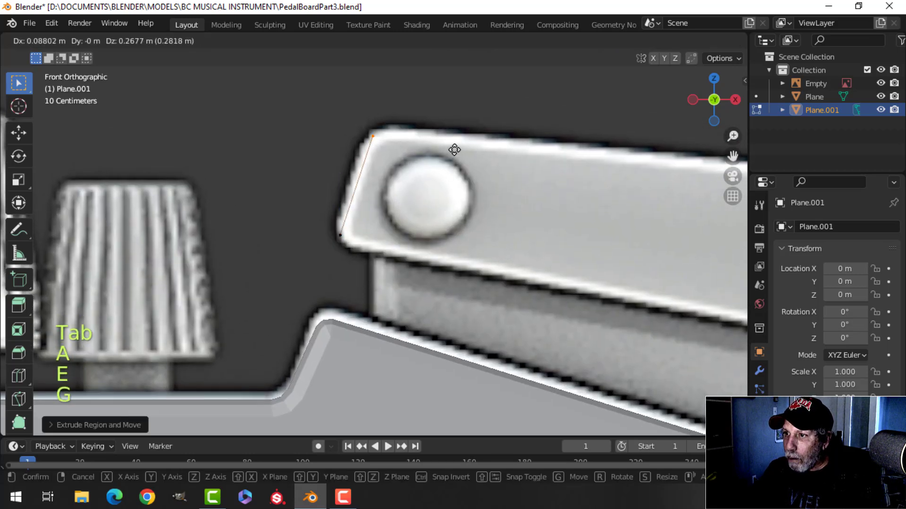
{"action": "left_click", "coordinate": [457, 145]}
{"action": "scroll", "coordinate": [461, 195], "scroll_direction": "down", "scroll_amount": 1}
{"action": "scroll", "coordinate": [461, 194], "scroll_direction": "down", "scroll_amount": 5}
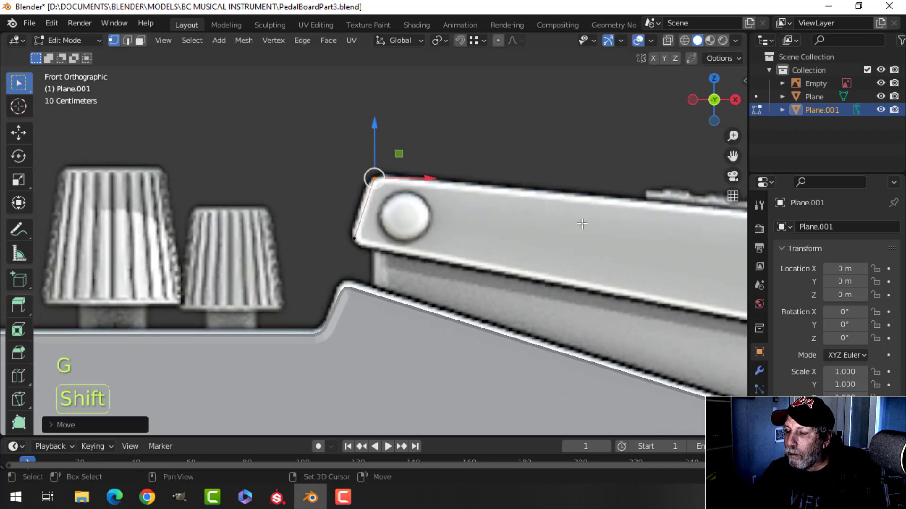
- Extrude the outline along the foot pedal's upper edge to its far corner, and extrude it down to the lower far corner
{"action": "middle_click_drag", "start_coordinate": [543, 224], "coordinate": [361, 219], "text": "shift"}
{"action": "key", "text": "e"}
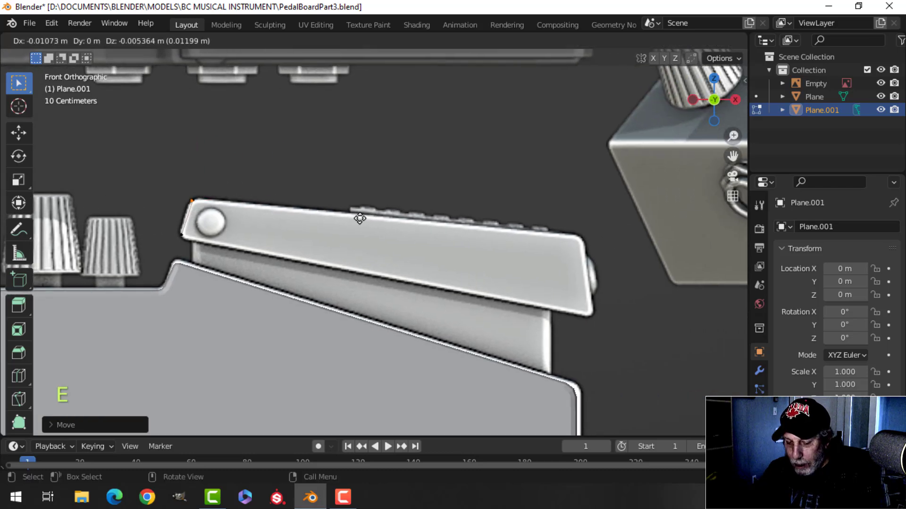
{"action": "key", "text": "g"}
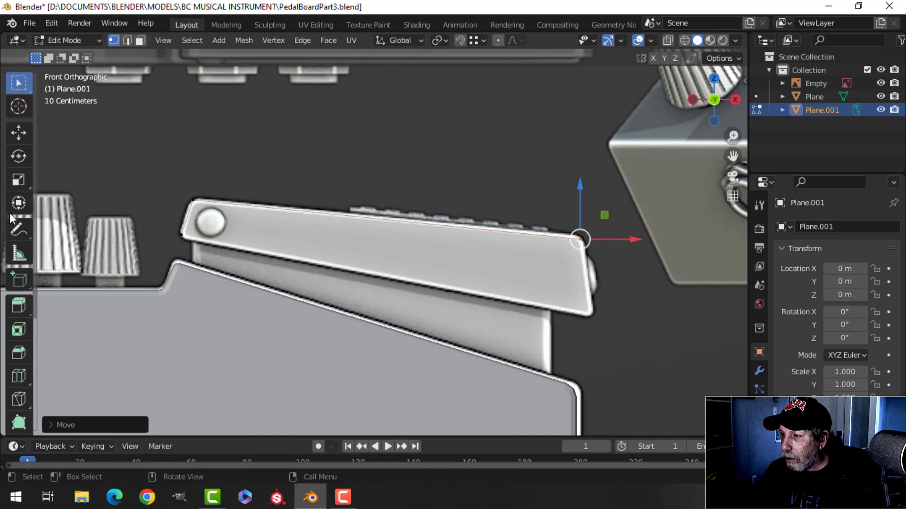
{"action": "middle_click_drag", "start_coordinate": [491, 251], "coordinate": [414, 247], "text": "shift"}
{"action": "key", "text": "e"}
{"action": "key", "text": "g"}
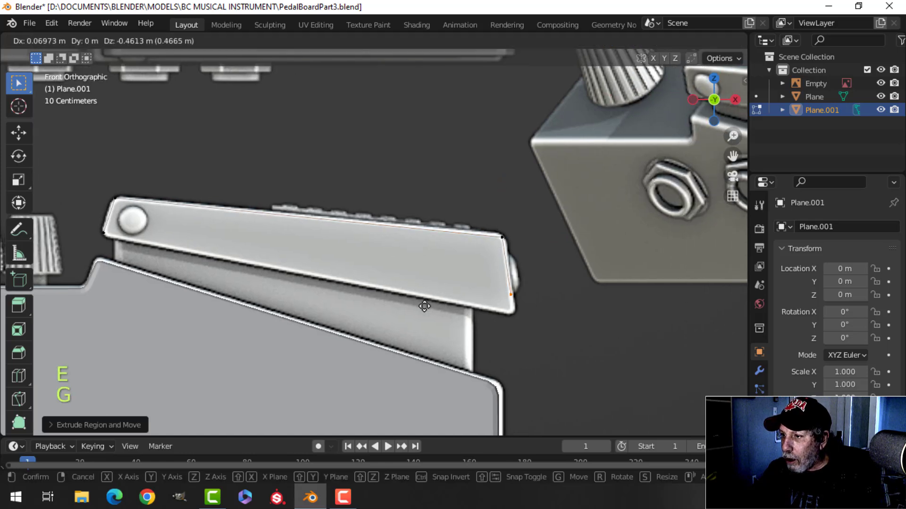
{"action": "left_click", "coordinate": [426, 320]}
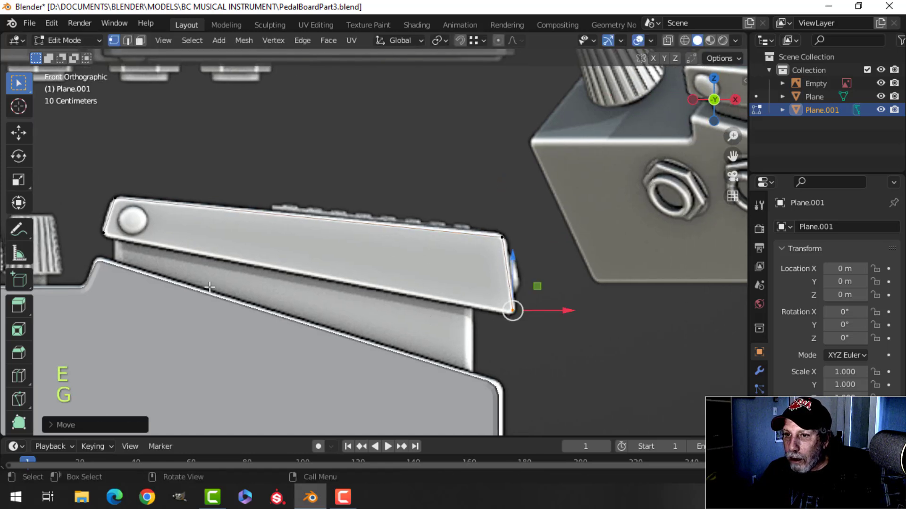
- Close the foot pedal outline with an edge along its underside and nudge the lower far corner onto the reference
{"action": "left_click", "coordinate": [106, 239], "text": "shift"}
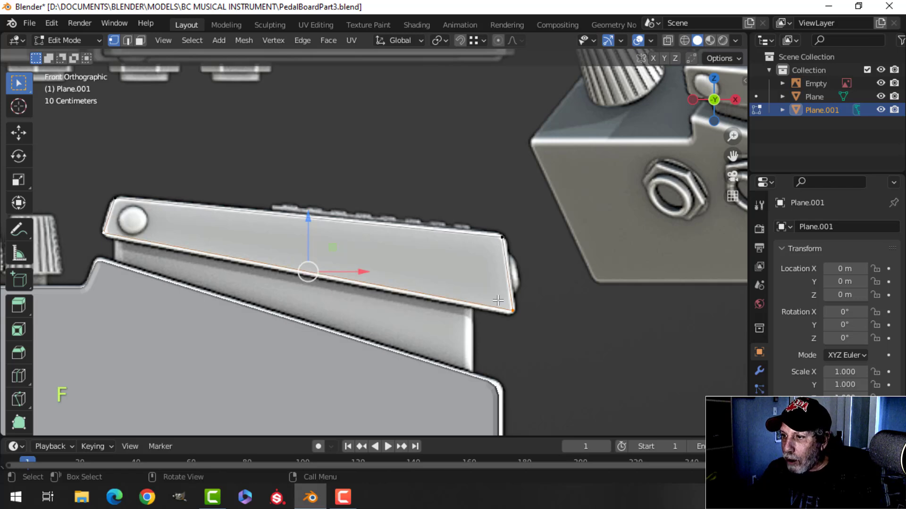
{"action": "key", "text": "g"}
{"action": "left_click", "coordinate": [526, 314]}
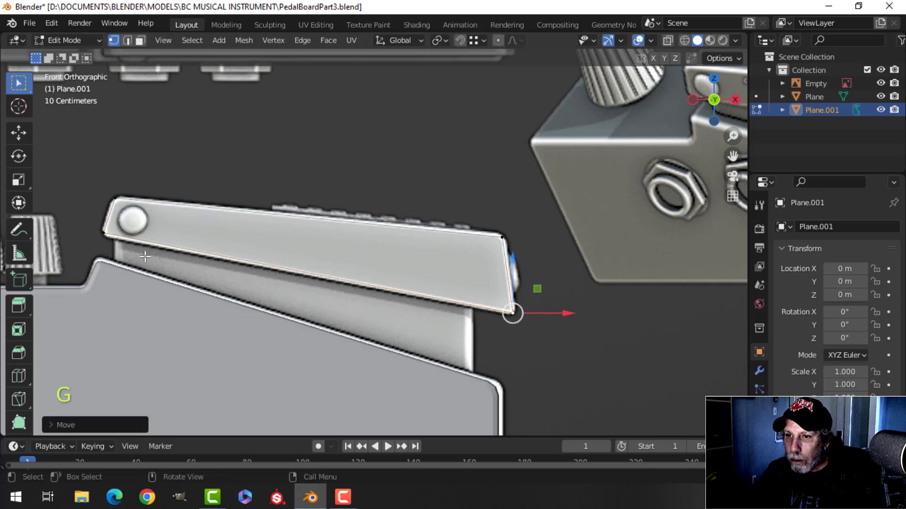
{"action": "left_click", "coordinate": [102, 234]}
- Bevel the four corner vertices of the foot pedal outline about 0.03 m with 2 segments, and select the whole outline
{"action": "middle_click_drag", "start_coordinate": [349, 266], "coordinate": [264, 254]}
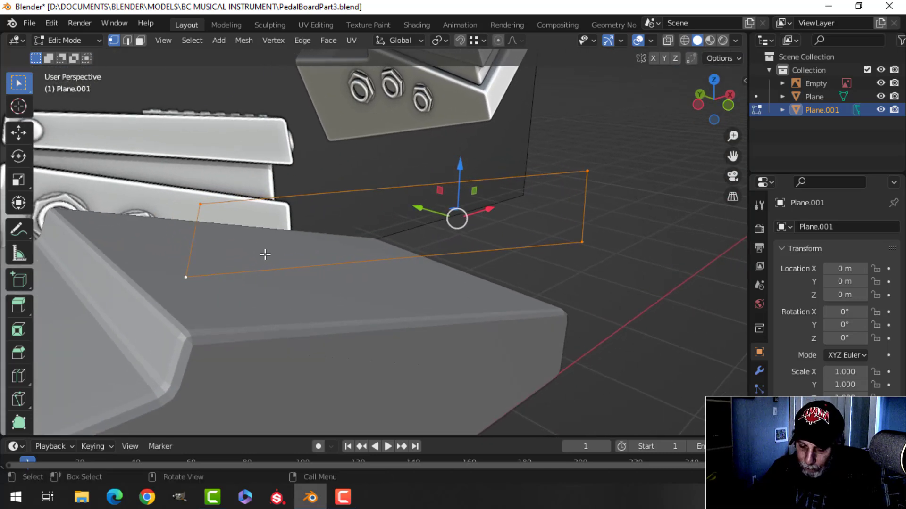
{"action": "key", "text": "ctrl+shift+b"}
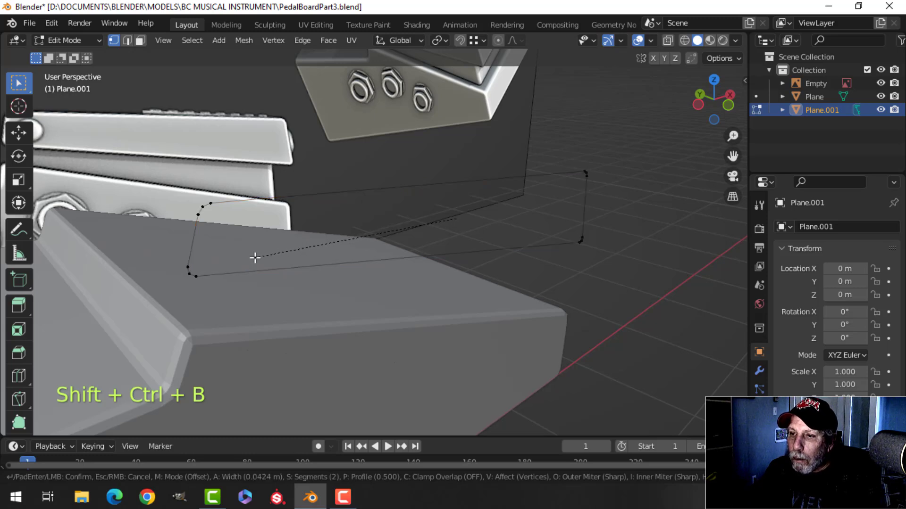
{"action": "key", "text": "shift"}
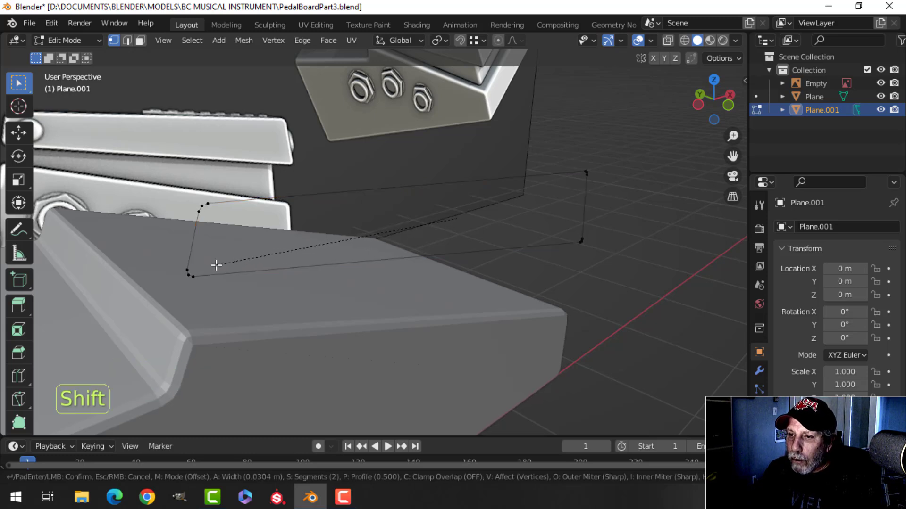
{"action": "left_click", "coordinate": [215, 266]}
{"action": "middle_click_drag", "start_coordinate": [396, 246], "coordinate": [472, 231]}
{"action": "key", "text": "a"}
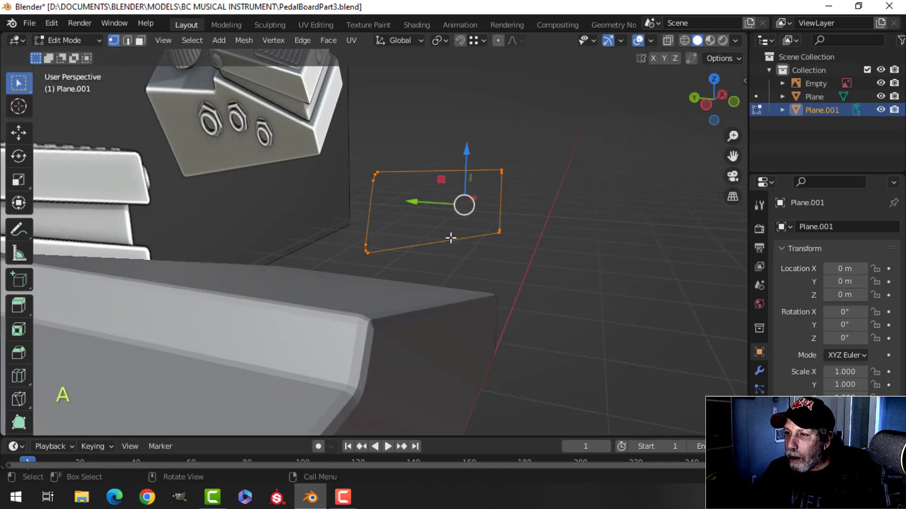
- Fill the foot pedal outline with a face and extrude it about 2.21 m across the width of the base
{"action": "key", "text": "f"}
{"action": "middle_click_drag", "start_coordinate": [414, 241], "coordinate": [426, 257]}
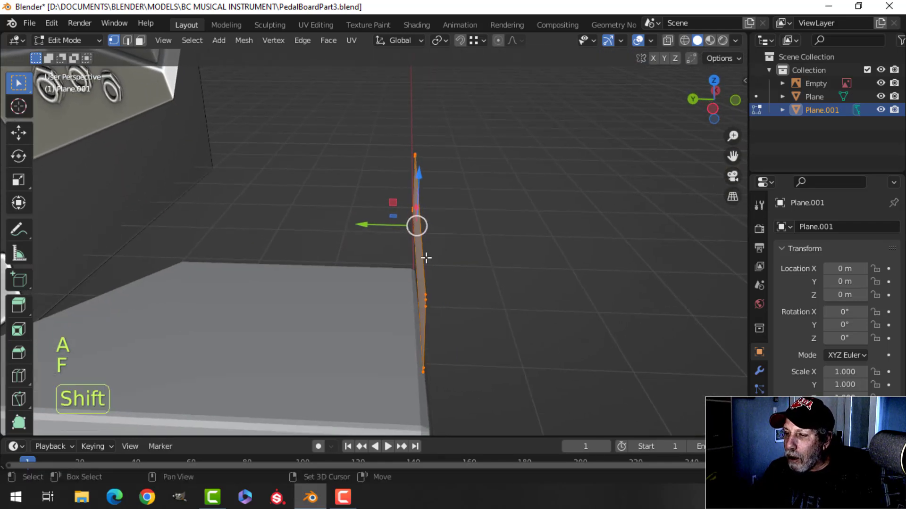
{"action": "key", "text": "KP_7"}
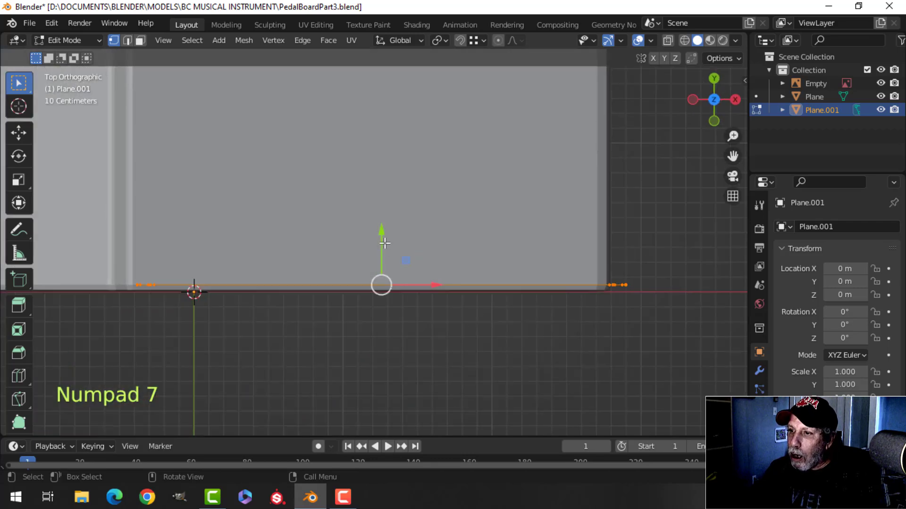
{"action": "scroll", "coordinate": [384, 244], "scroll_direction": "down", "scroll_amount": 5}
{"action": "middle_click_drag", "start_coordinate": [379, 230], "coordinate": [380, 257], "text": "shift"}
{"action": "left_click_drag", "start_coordinate": [377, 232], "coordinate": [378, 227]}
{"action": "middle_click_drag", "start_coordinate": [377, 227], "coordinate": [365, 256], "text": "shift"}
{"action": "key", "text": "e"}
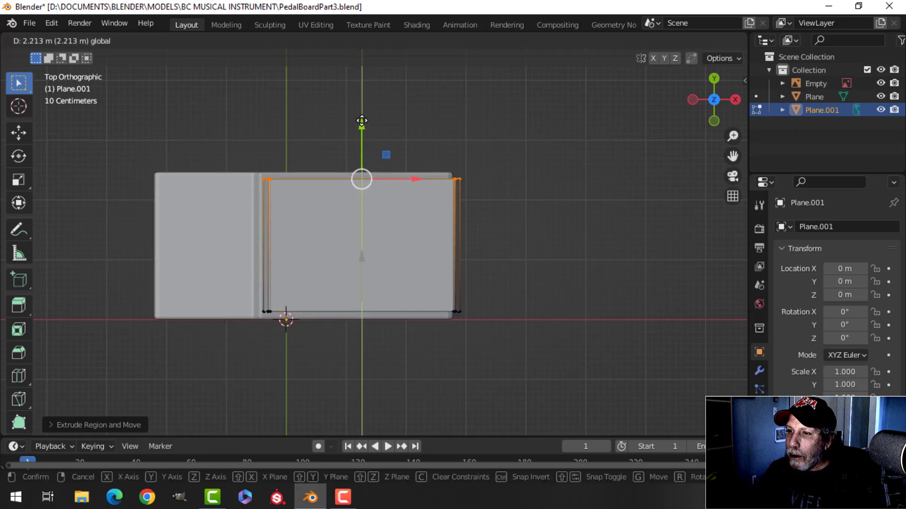
{"action": "left_click", "coordinate": [362, 120]}
{"action": "middle_click_drag", "start_coordinate": [361, 121], "coordinate": [519, 259]}
- Bevel the edge loops around both side faces of the foot pedal about 0.03 m with 2 segments
{"action": "key", "text": "alt+a"}
{"action": "middle_click_drag", "start_coordinate": [415, 275], "coordinate": [379, 297], "text": "shift"}
{"action": "key", "text": "2"}
{"action": "left_click", "coordinate": [361, 274], "text": "alt"}
{"action": "middle_click_drag", "start_coordinate": [224, 290], "coordinate": [420, 306]}
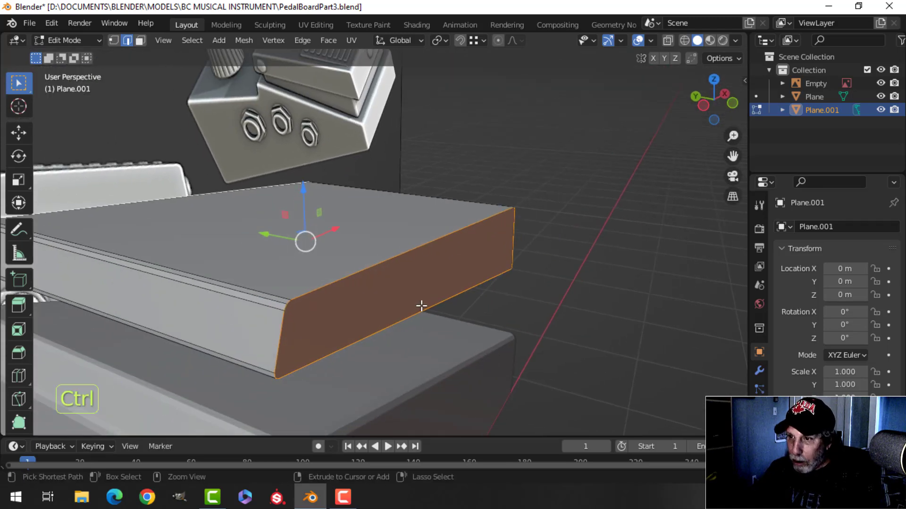
{"action": "key", "text": "ctrl+b"}
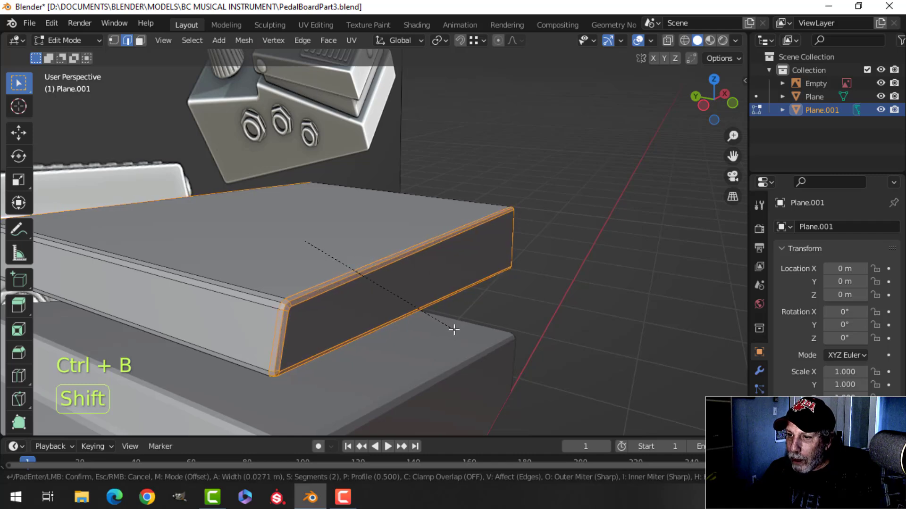
{"action": "left_click", "coordinate": [453, 329]}
{"action": "key", "text": "Tab"}
{"action": "scroll", "coordinate": [437, 307], "scroll_direction": "down", "scroll_amount": 3}
{"action": "key", "text": "alt+a"}
{"action": "middle_click_drag", "start_coordinate": [442, 291], "coordinate": [335, 340]}
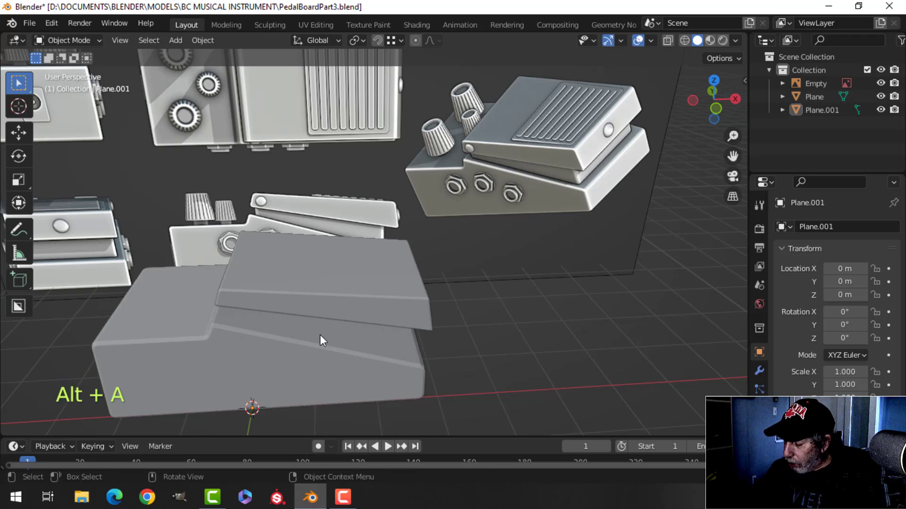
- Add a cube for the filler block, move it up over the reference side view and display it in wireframe
{"action": "key", "text": "KP_1"}
{"action": "scroll", "coordinate": [315, 333], "scroll_direction": "up", "scroll_amount": 3}
{"action": "scroll", "coordinate": [315, 333], "scroll_direction": "down", "scroll_amount": 2}
{"action": "key", "text": "shift+a"}
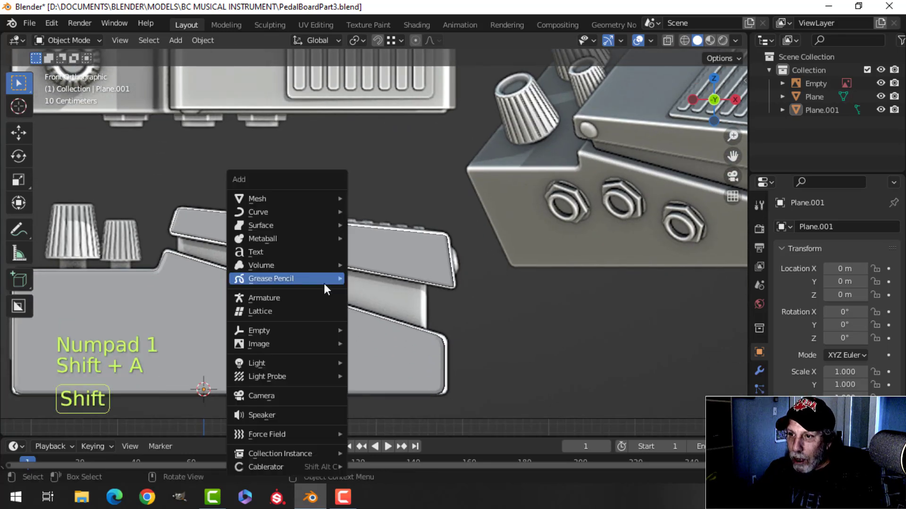
{"action": "mouse_move", "coordinate": [282, 197]}
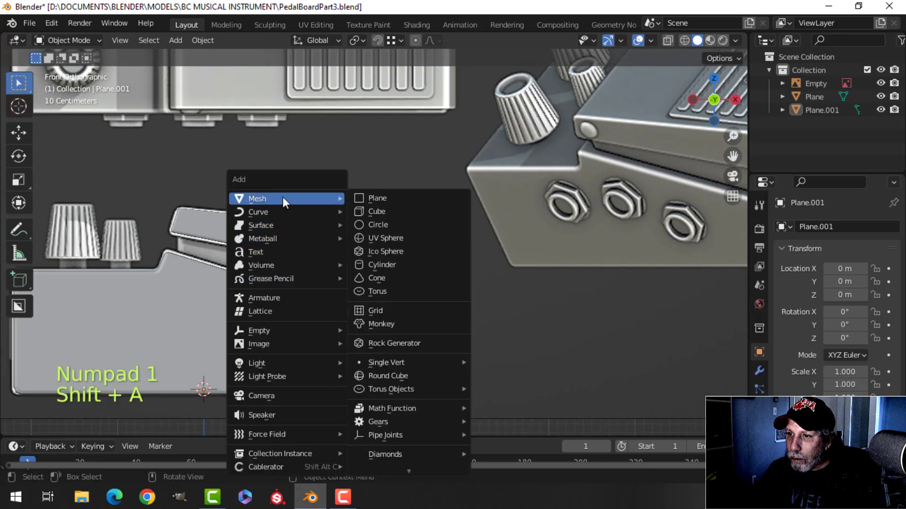
{"action": "left_click", "coordinate": [367, 212]}
{"action": "key", "text": "Tab"}
{"action": "key", "text": "g"}
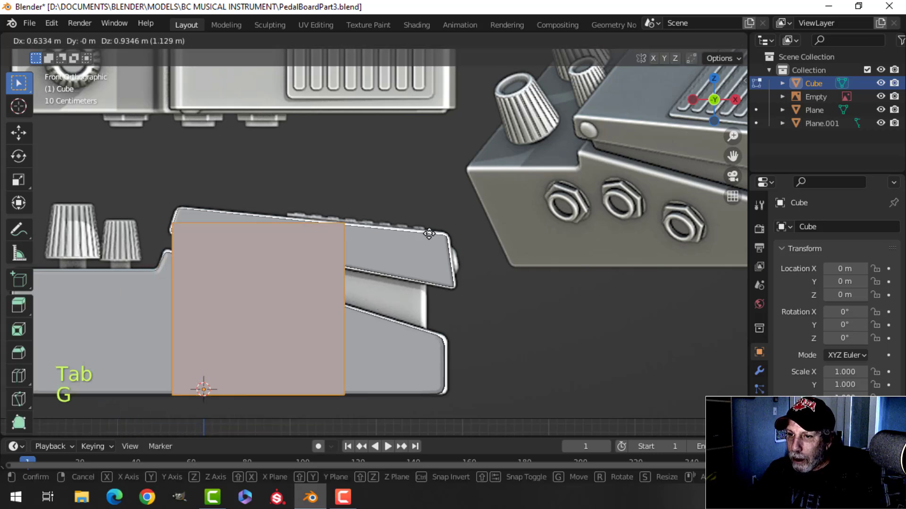
{"action": "left_click", "coordinate": [430, 226]}
{"action": "key", "text": "z"}
{"action": "left_click", "coordinate": [339, 236]}
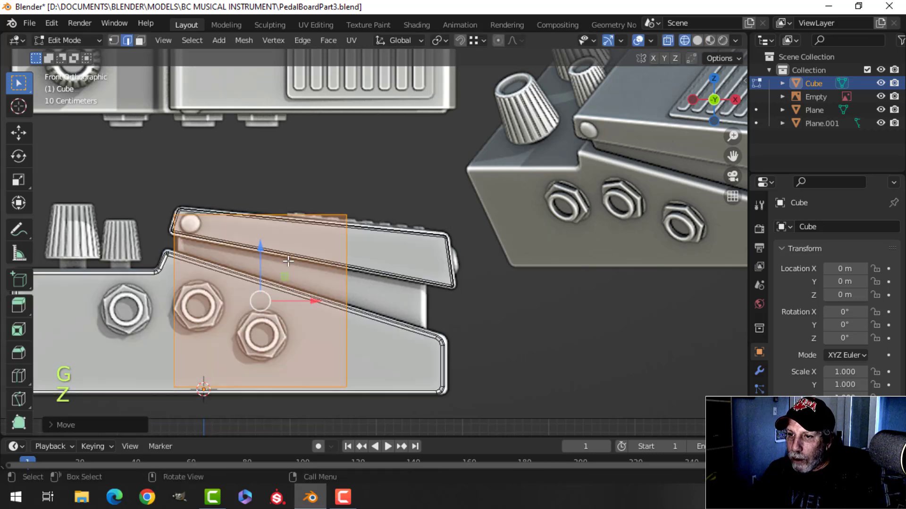
- Move the cube's upper far vertices about 0.92 m outward and 0.81 m down to the wedge's upper far corner
{"action": "key", "text": "1"}
{"action": "key", "text": "alt+a"}
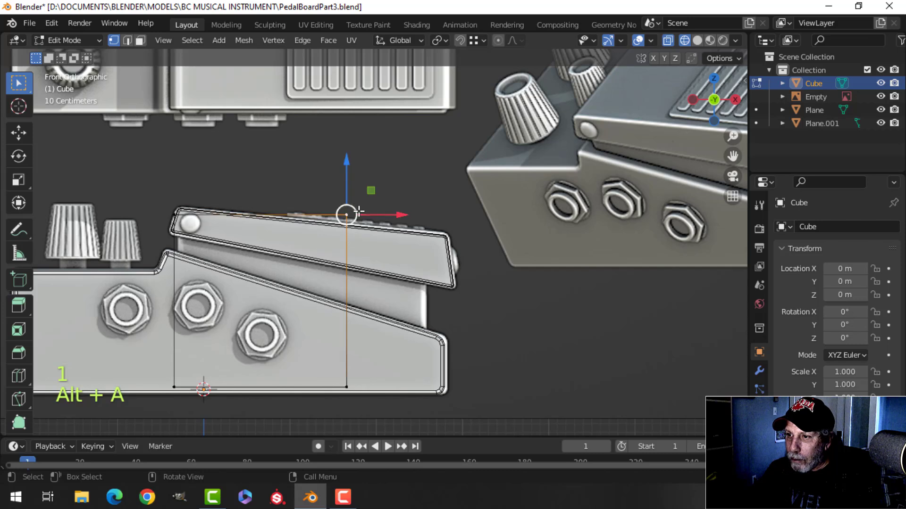
{"action": "key", "text": "g"}
{"action": "key", "text": "Escape"}
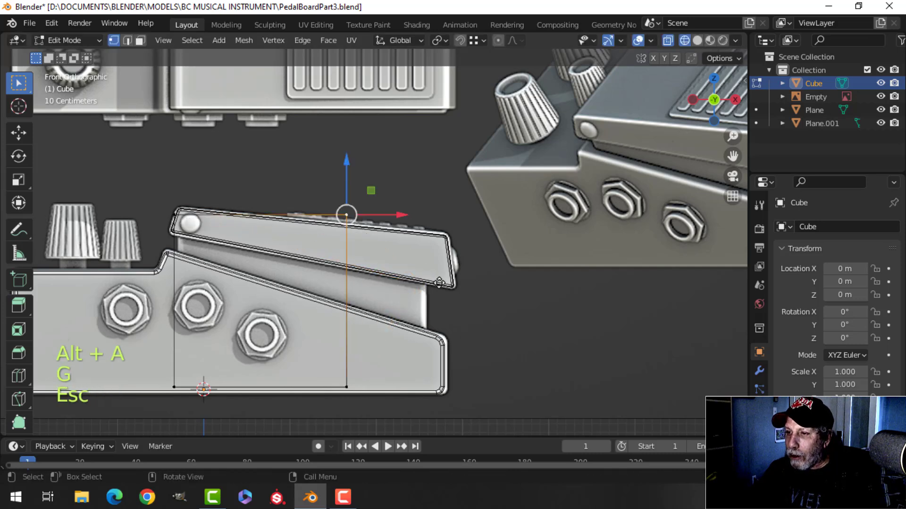
{"action": "key", "text": "ctrl+z"}
{"action": "key", "text": "b"}
{"action": "left_click_drag", "start_coordinate": [311, 196], "coordinate": [363, 222]}
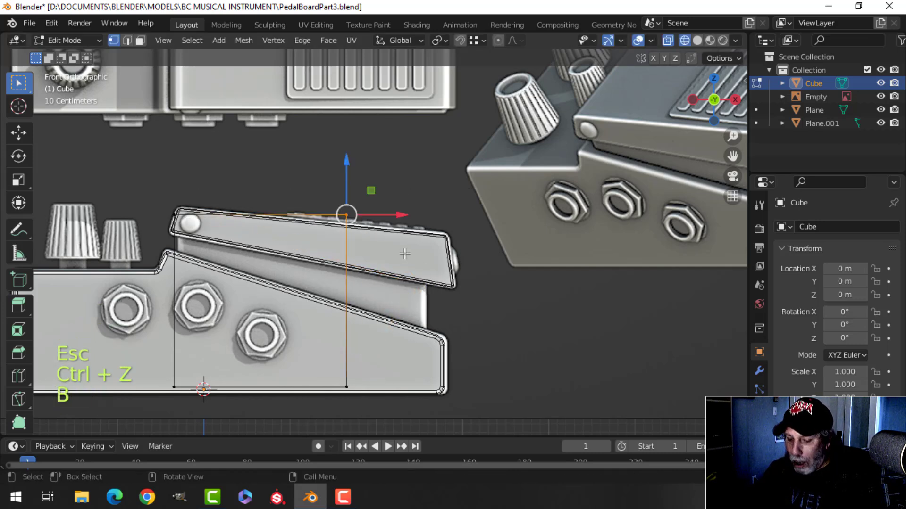
{"action": "key", "text": "g"}
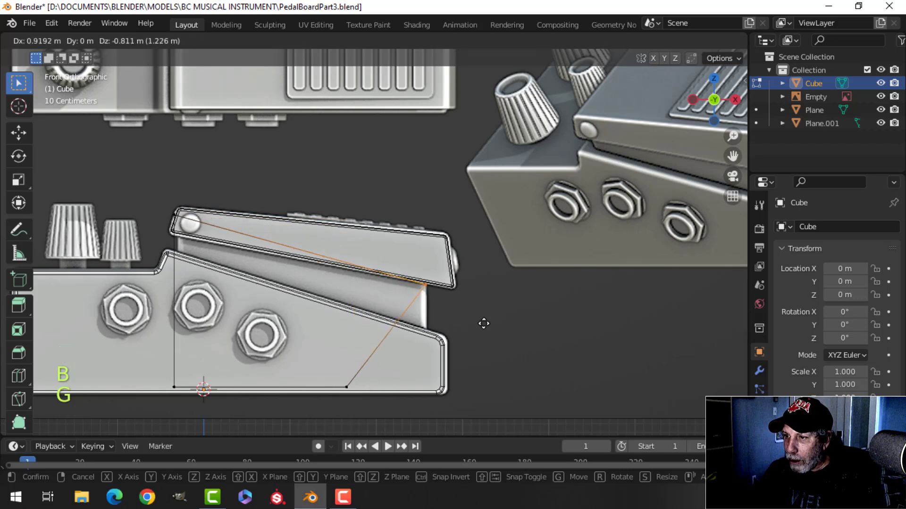
{"action": "right_click", "coordinate": [484, 324]}
- Move the cube's upper hinge-end vertices about 0.05 m inward and 0.19 m down to the foot pedal's lower edge
{"action": "key", "text": "alt+a"}
{"action": "key", "text": "b"}
{"action": "left_click_drag", "start_coordinate": [150, 183], "coordinate": [207, 242]}
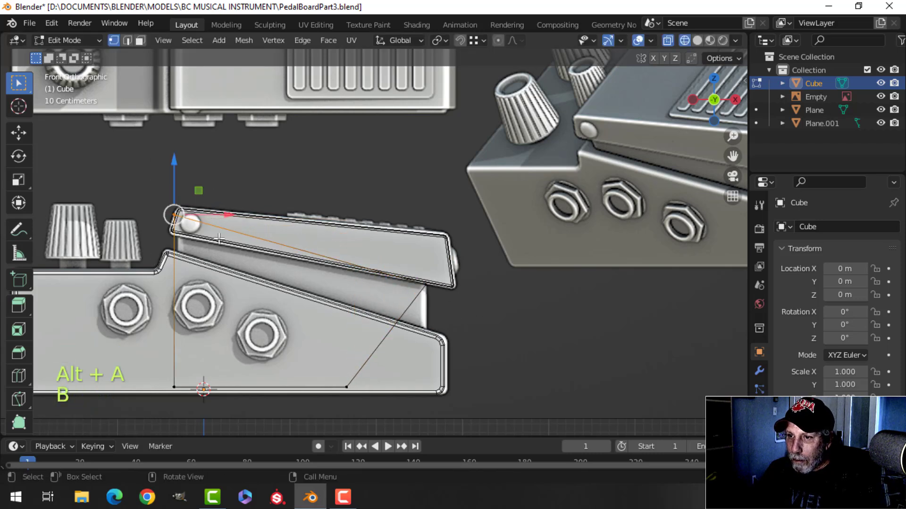
{"action": "key", "text": "g"}
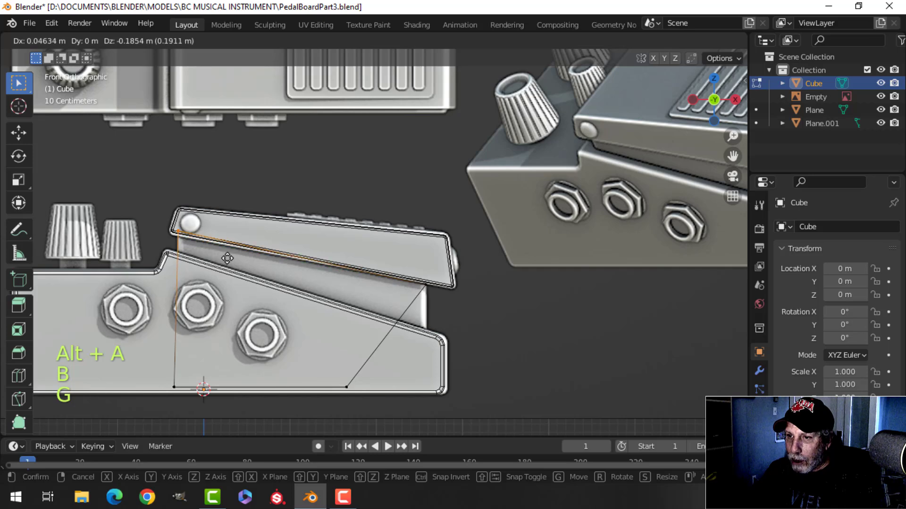
{"action": "left_click", "coordinate": [227, 258]}
- Nudge the cube's upper far vertices about 0.05 m outward and 0.05 m up into the foot pedal's underside
{"action": "key", "text": "alt+a"}
{"action": "key", "text": "b"}
{"action": "left_click_drag", "start_coordinate": [397, 276], "coordinate": [442, 297]}
{"action": "key", "text": "g"}
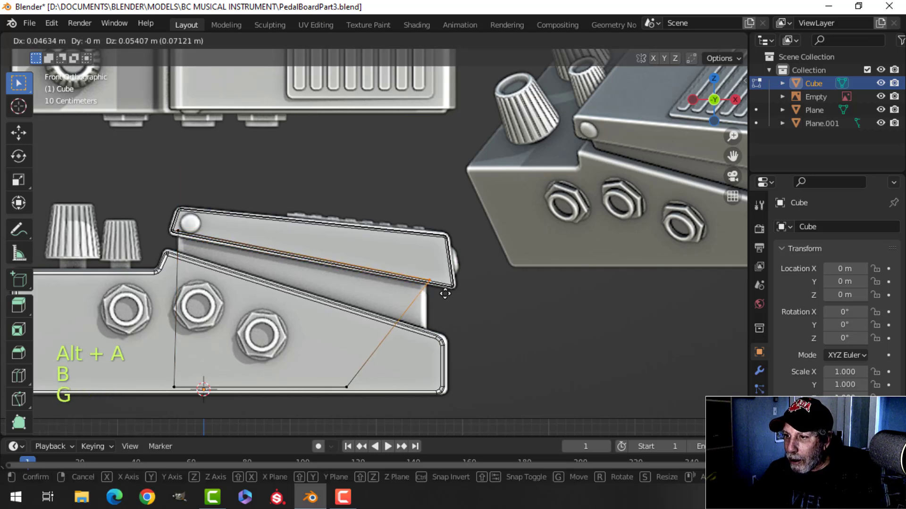
{"action": "left_click", "coordinate": [446, 292]}
- Move the cube's lower far vertices outward and up to sit just inside the sloping top of the base
{"action": "key", "text": "alt+a"}
{"action": "middle_click_drag", "start_coordinate": [366, 356], "coordinate": [364, 304], "text": "shift"}
{"action": "key", "text": "b"}
{"action": "left_click_drag", "start_coordinate": [319, 306], "coordinate": [382, 360]}
{"action": "key", "text": "g"}
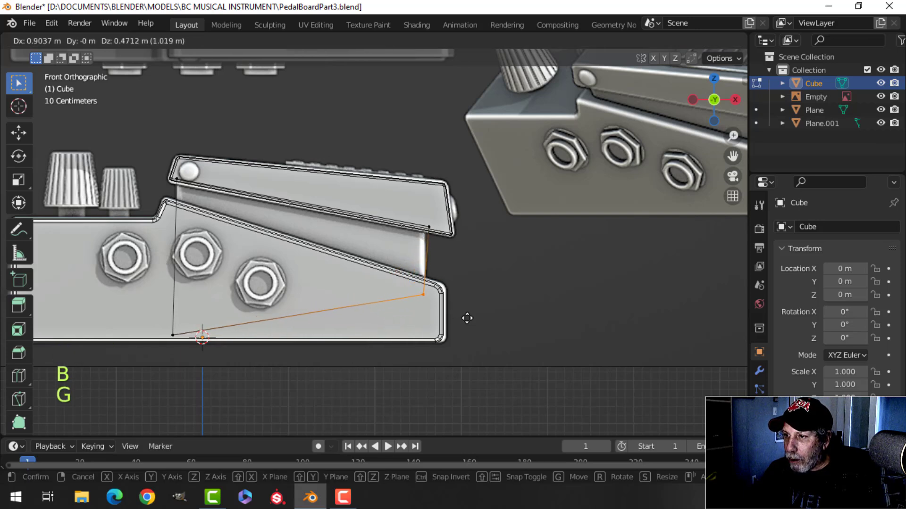
{"action": "left_click", "coordinate": [474, 320]}
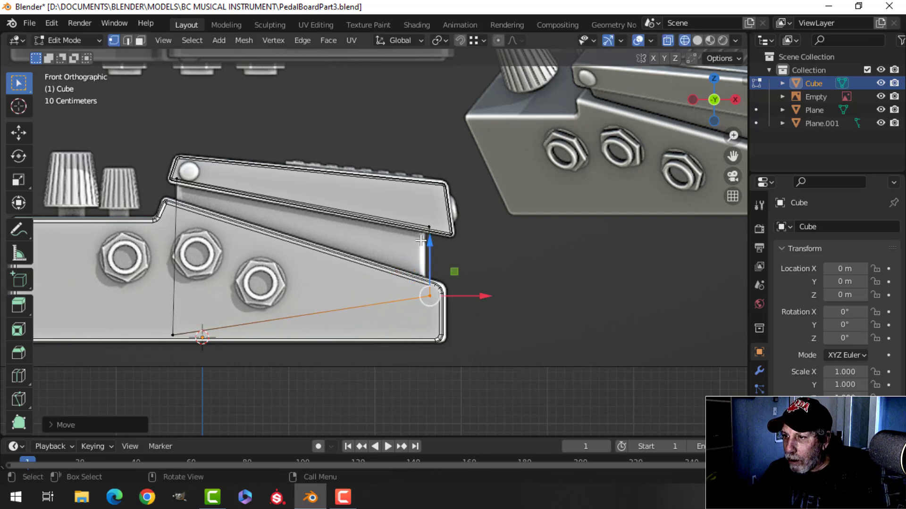
- Shift the upper and lower far vertices together along X onto the wedge's end in the reference
{"action": "left_click", "coordinate": [427, 227], "text": "shift"}
{"action": "key", "text": "g"}
{"action": "key", "text": "x"}
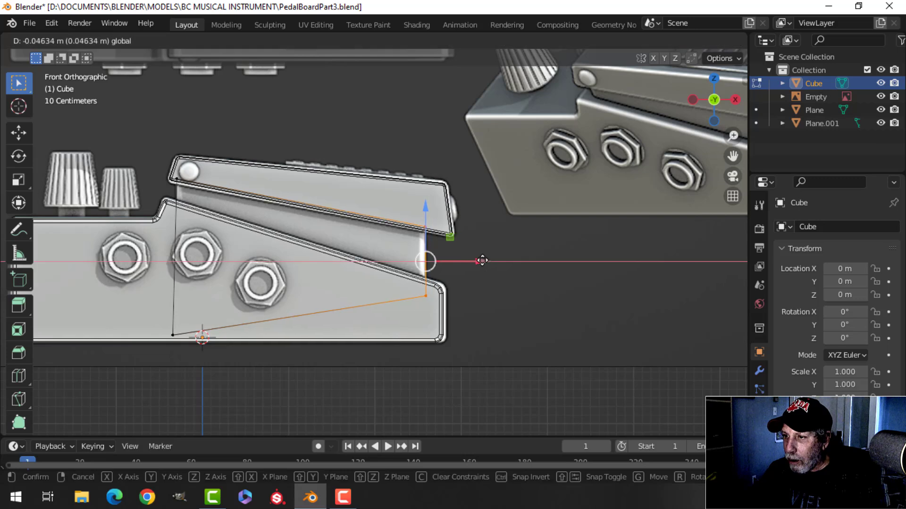
{"action": "left_click", "coordinate": [479, 260]}
- Move the cube's lower hinge-end vertices up about 1.38 m to sit just below the base's sloping top
{"action": "key", "text": "alt+a"}
{"action": "key", "text": "b"}
{"action": "left_click_drag", "start_coordinate": [152, 364], "coordinate": [200, 326]}
{"action": "key", "text": "g"}
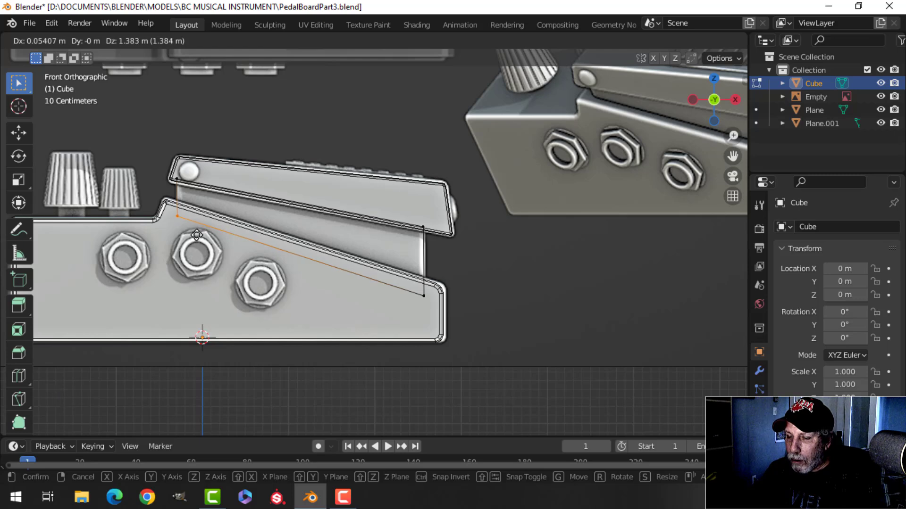
{"action": "left_click", "coordinate": [196, 234]}
- Move the whole filler block along Y to centre it between the foot pedal and base, and return to solid shading
{"action": "key", "text": "a"}
{"action": "middle_click_drag", "start_coordinate": [371, 260], "coordinate": [425, 345]}
{"action": "key", "text": "KP_7"}
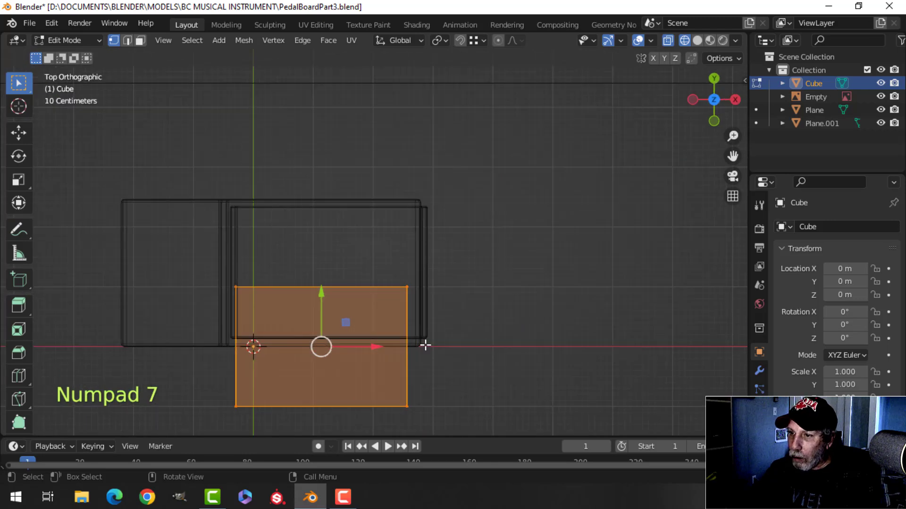
{"action": "mouse_move", "coordinate": [322, 296]}
{"action": "left_mouse_down"}
{"action": "mouse_move", "coordinate": [334, 229]}
{"action": "mouse_move", "coordinate": [349, 218]}
{"action": "left_mouse_up"}
{"action": "key", "text": "z"}
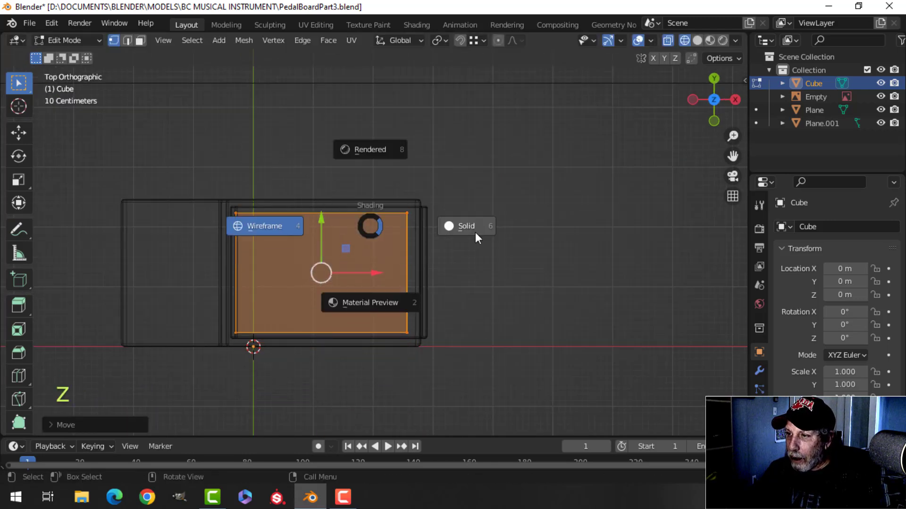
{"action": "left_click", "coordinate": [475, 236]}
{"action": "mouse_move", "coordinate": [475, 236]}
{"action": "middle_mouse_down"}
{"action": "mouse_move", "coordinate": [430, 153]}
{"action": "mouse_move", "coordinate": [343, 253]}
{"action": "mouse_move", "coordinate": [396, 203]}
{"action": "mouse_move", "coordinate": [425, 192]}
{"action": "mouse_move", "coordinate": [459, 214]}
{"action": "mouse_move", "coordinate": [435, 228]}
{"action": "mouse_move", "coordinate": [424, 218]}
{"action": "mouse_move", "coordinate": [495, 238]}
{"action": "mouse_move", "coordinate": [602, 418]}
{"action": "mouse_move", "coordinate": [428, 238]}
{"action": "mouse_move", "coordinate": [236, 240]}
{"action": "middle_mouse_up"}
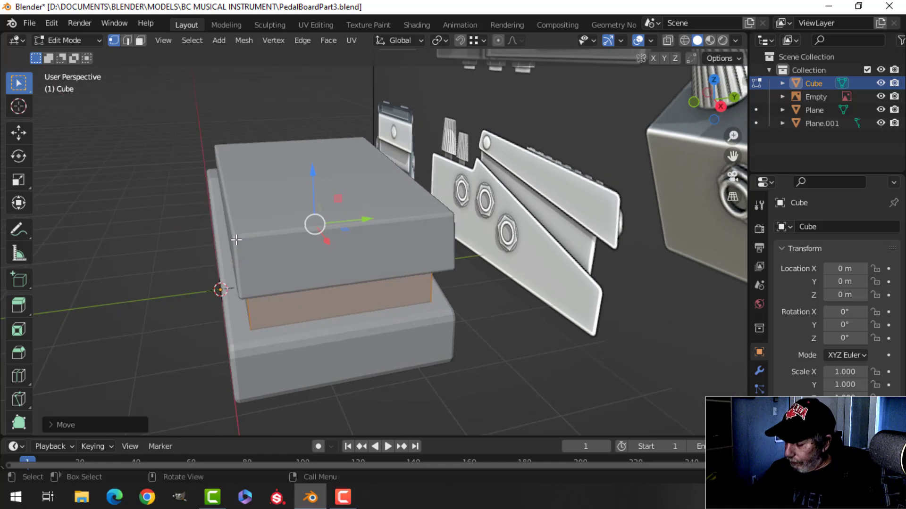
{"action": "key", "text": "KP_3"}
{"action": "scroll", "coordinate": [235, 240], "scroll_direction": "up", "scroll_amount": 2}
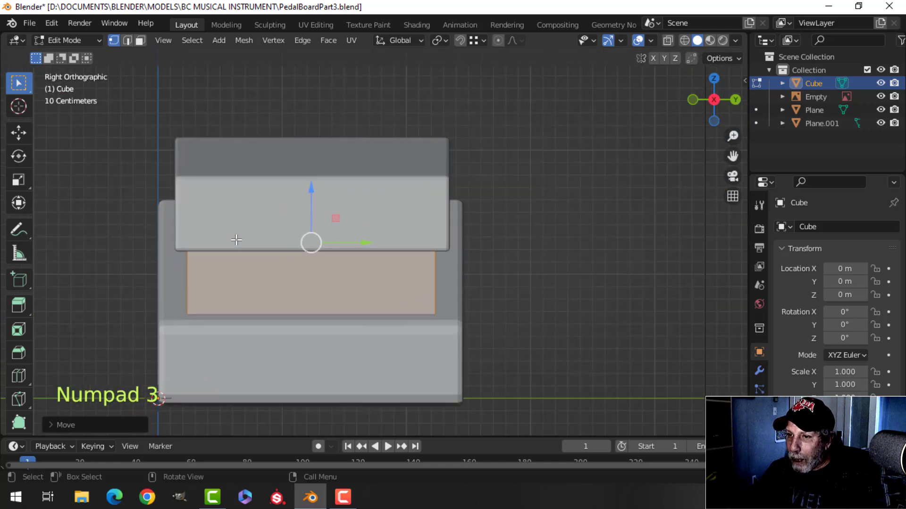
{"action": "middle_click_drag", "start_coordinate": [270, 276], "coordinate": [307, 289]}
- Isolate the filler block and delete its top and bottom faces
{"action": "key", "text": "Tab"}
{"action": "scroll", "coordinate": [372, 293], "scroll_direction": "up", "scroll_amount": 2}
{"action": "key", "text": "KP_Divide"}
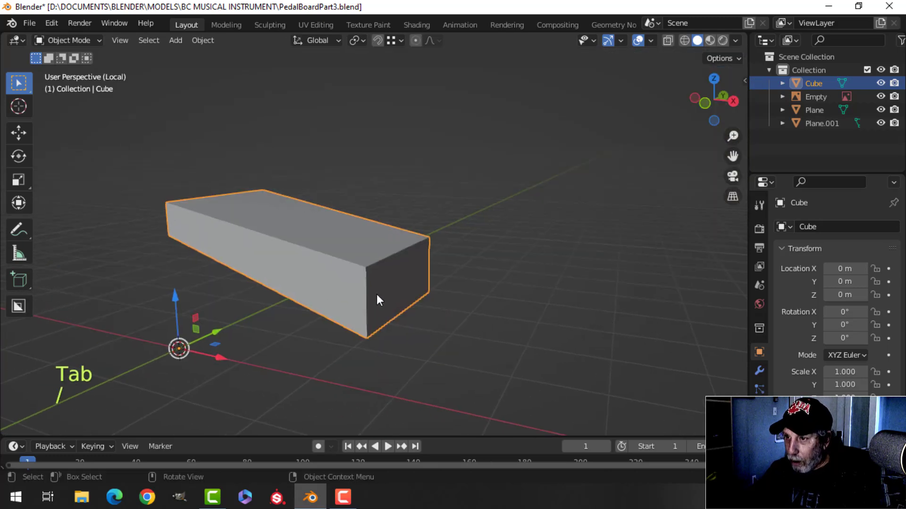
{"action": "middle_click_drag", "start_coordinate": [376, 293], "coordinate": [485, 329]}
{"action": "key", "text": "Tab"}
{"action": "key", "text": "alt+a"}
{"action": "key", "text": "3"}
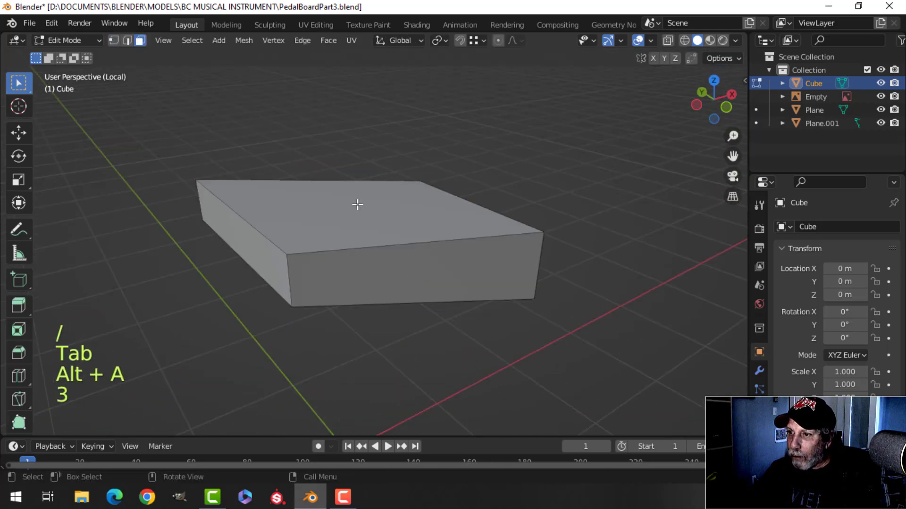
{"action": "middle_click_drag", "start_coordinate": [421, 288], "coordinate": [406, 250]}
{"action": "mouse_move", "coordinate": [379, 205]}
{"action": "middle_mouse_down"}
{"action": "mouse_move", "coordinate": [424, 198]}
{"action": "mouse_move", "coordinate": [373, 204]}
{"action": "middle_mouse_up"}
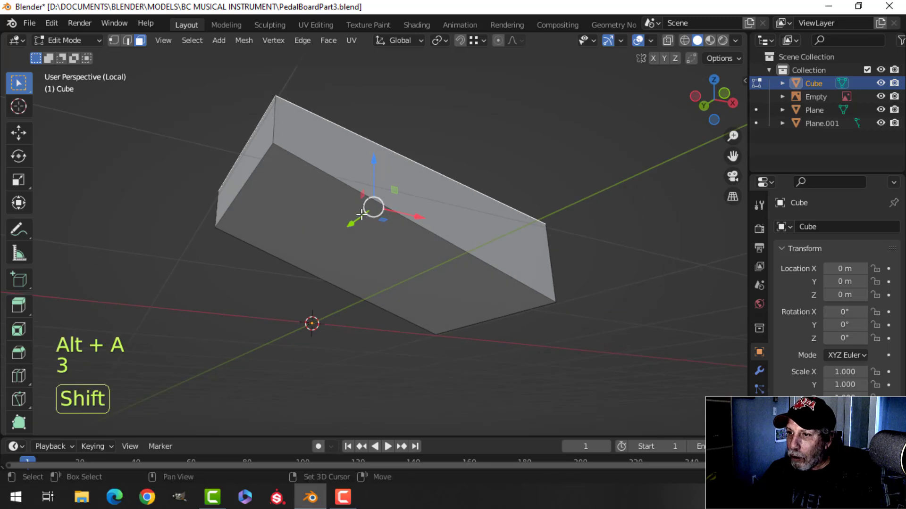
{"action": "left_click", "coordinate": [377, 222], "text": "shift"}
{"action": "key", "text": "x"}
{"action": "left_click", "coordinate": [359, 247]}
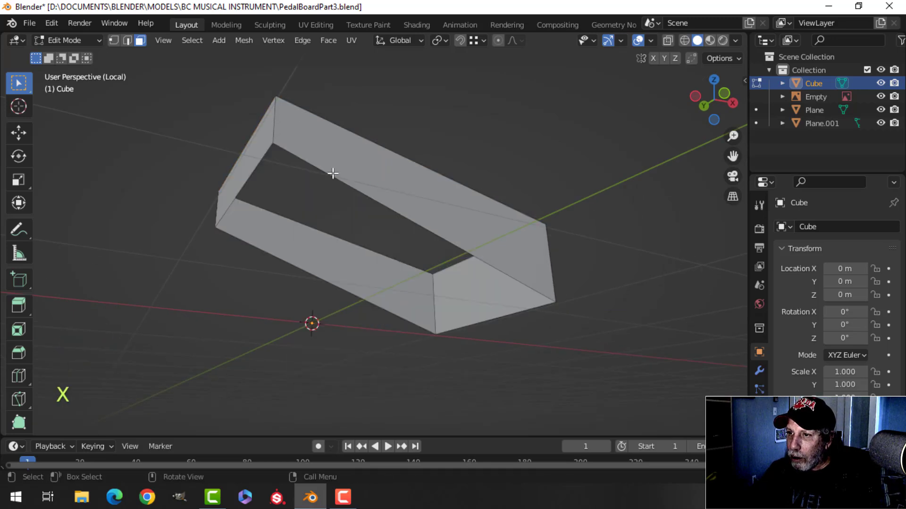
- Bevel the filler block's four vertical corner edges with 2 segments and bring the rest of the pedal back into view
{"action": "middle_click_drag", "start_coordinate": [332, 170], "coordinate": [374, 233]}
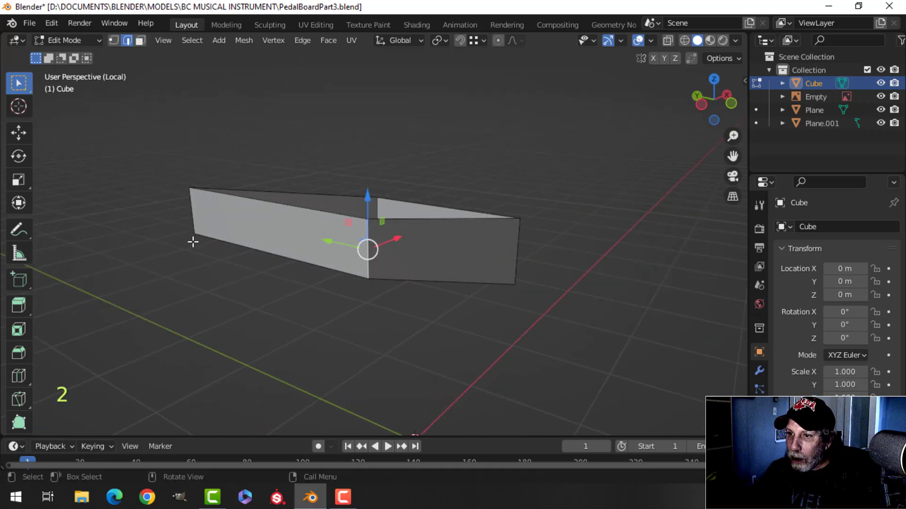
{"action": "left_click", "coordinate": [515, 244], "text": "shift"}
{"action": "key", "text": "ctrl+b"}
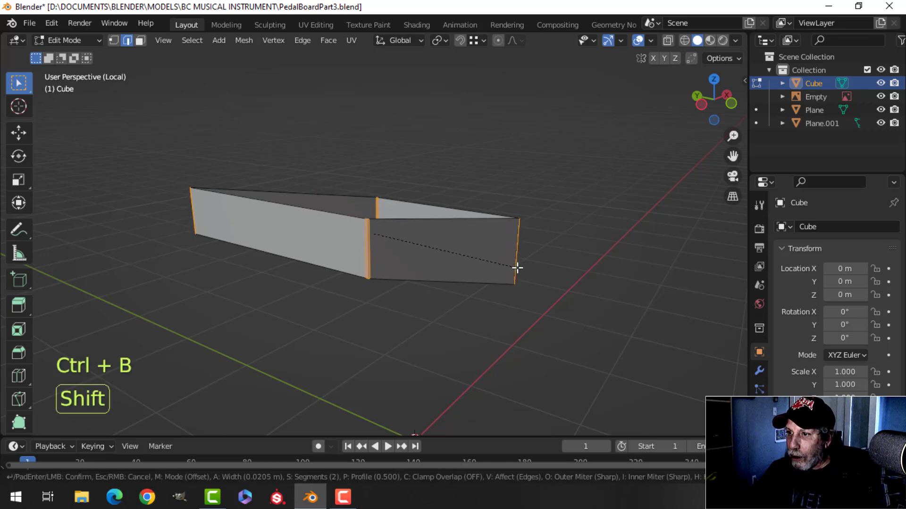
{"action": "left_click", "coordinate": [542, 275]}
{"action": "key", "text": "alt+a"}
{"action": "key", "text": "Tab"}
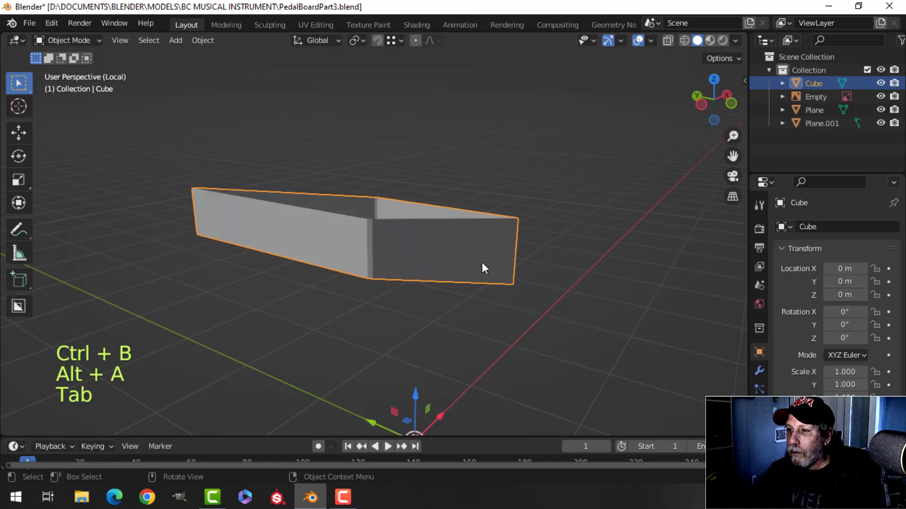
{"action": "key", "text": "slash"}
{"action": "key", "text": "alt+a"}
{"action": "middle_click_drag", "start_coordinate": [367, 262], "coordinate": [389, 241]}
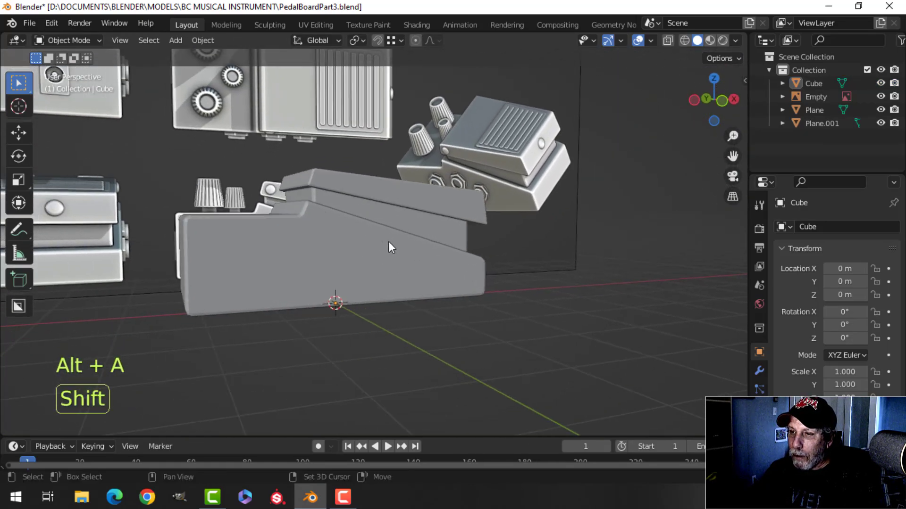
- Extrude the flat underside face of the base by a small amount
{"action": "middle_click_drag", "start_coordinate": [336, 300], "coordinate": [316, 248]}
{"action": "scroll", "coordinate": [322, 258], "scroll_direction": "up", "scroll_amount": 3}
{"action": "left_click", "coordinate": [318, 237]}
{"action": "key", "text": "Tab"}
{"action": "key", "text": "alt+a"}
{"action": "scroll", "coordinate": [305, 243], "scroll_direction": "down", "scroll_amount": 2}
{"action": "key", "text": "3"}
{"action": "left_click", "coordinate": [307, 204]}
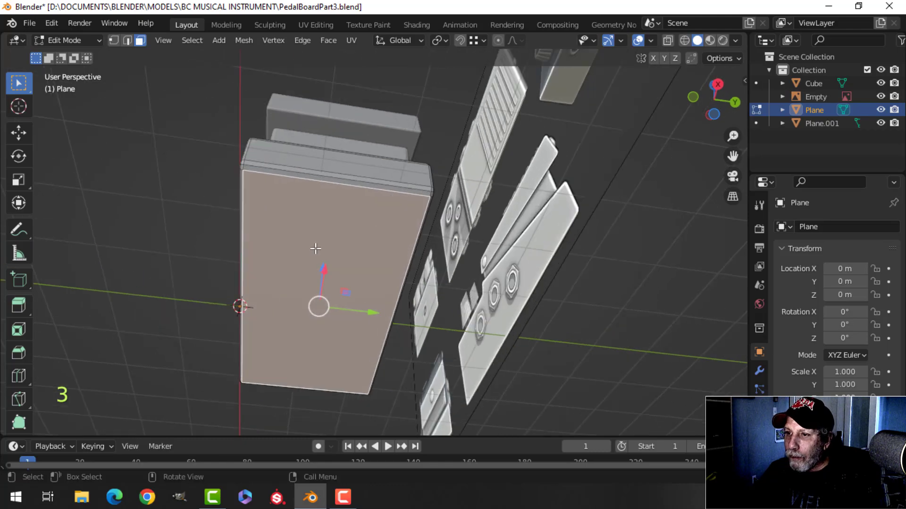
{"action": "scroll", "coordinate": [315, 248], "scroll_direction": "up", "scroll_amount": 3}
{"action": "middle_click_drag", "start_coordinate": [256, 221], "coordinate": [478, 239], "text": "shift"}
{"action": "scroll", "coordinate": [399, 332], "scroll_direction": "down", "scroll_amount": 3}
{"action": "key", "text": "e"}
{"action": "left_click", "coordinate": [415, 243]}
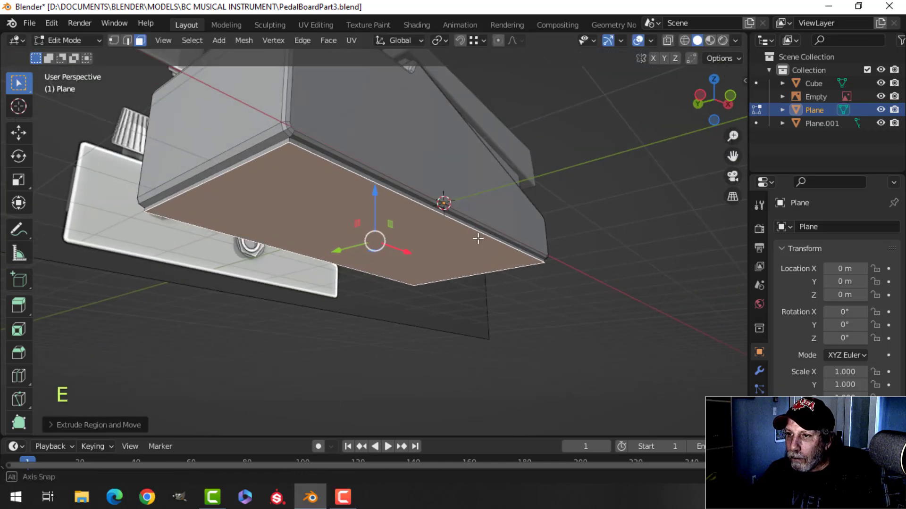
- Undo the small extrusion of the base's underside face
{"action": "scroll", "coordinate": [308, 196], "scroll_direction": "up", "scroll_amount": 2}
{"action": "scroll", "coordinate": [308, 196], "scroll_direction": "down", "scroll_amount": 1}
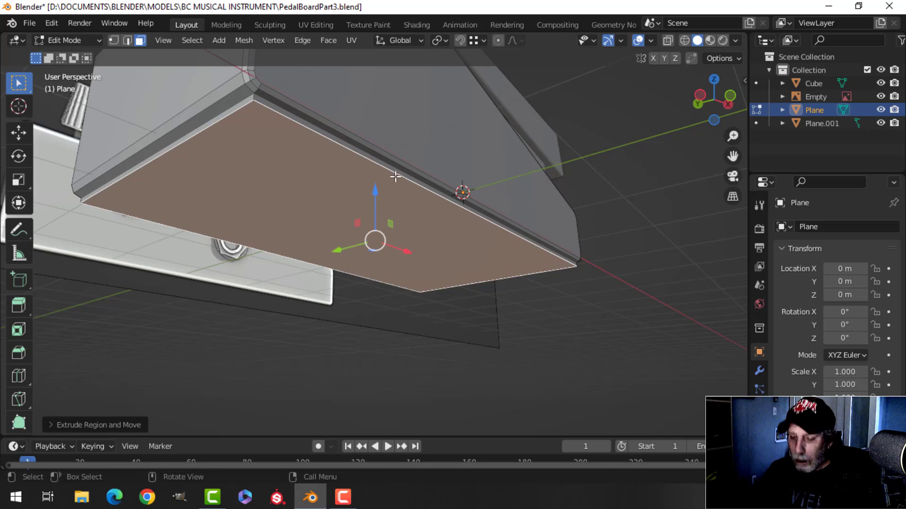
{"action": "key", "text": "ctrl+b"}
{"action": "key", "text": "Escape"}
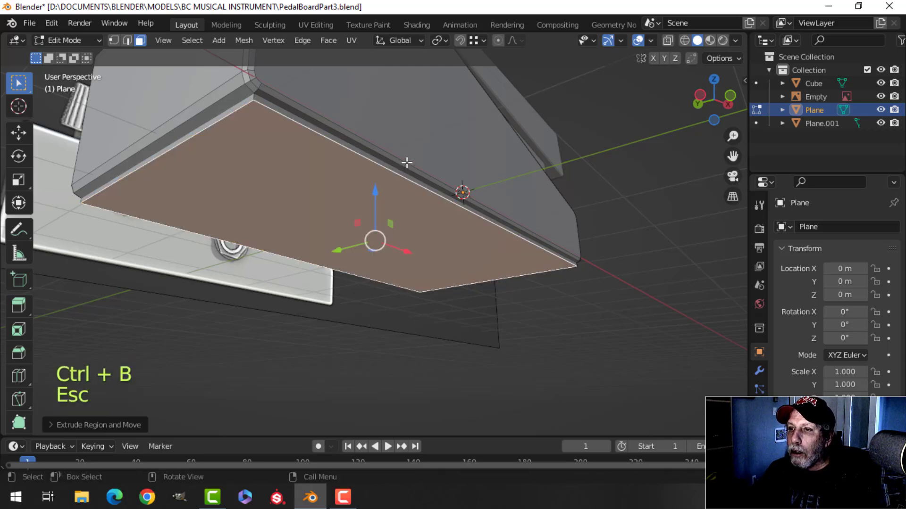
{"action": "key", "text": "ctrl+z"}
{"action": "key", "text": "ctrl+z"}
{"action": "scroll", "coordinate": [366, 194], "scroll_direction": "down", "scroll_amount": 1}
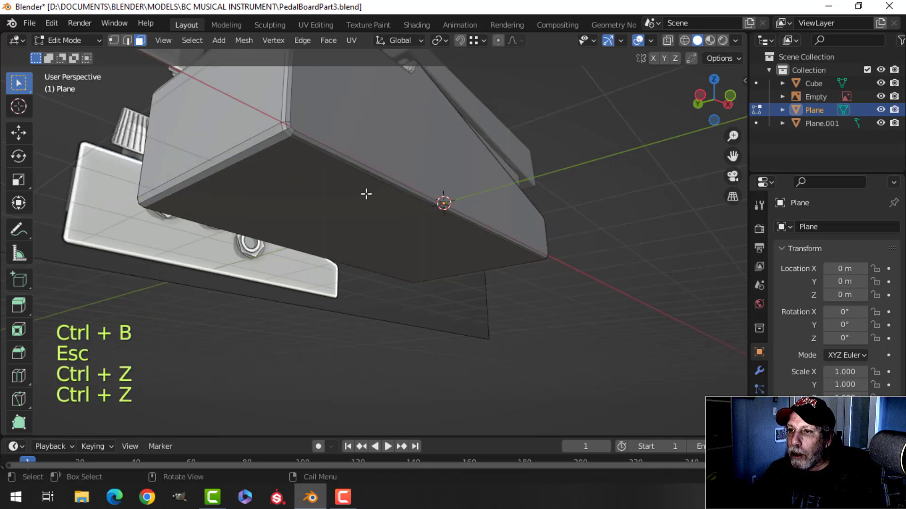
- Select the whole base mesh and merge its vertices by distance
{"action": "left_click", "coordinate": [342, 203]}
{"action": "key", "text": "a"}
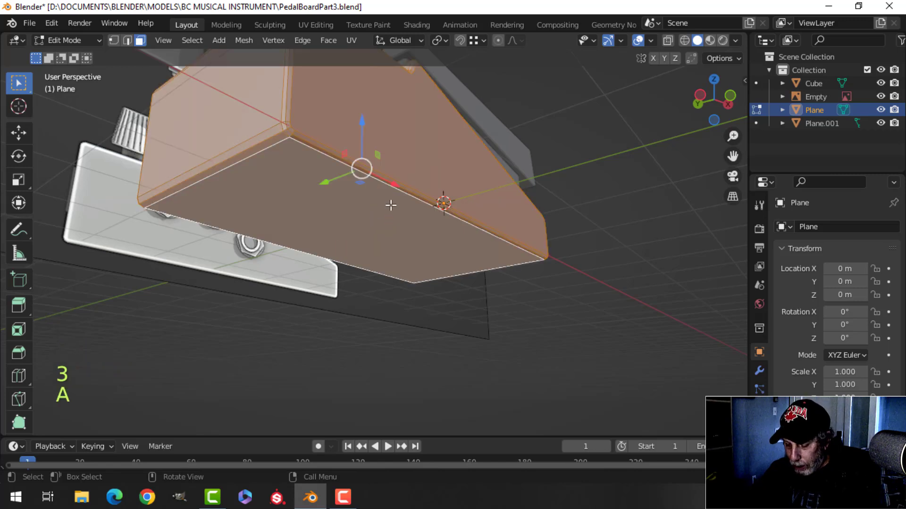
{"action": "key", "text": "m"}
{"action": "left_click", "coordinate": [360, 252]}
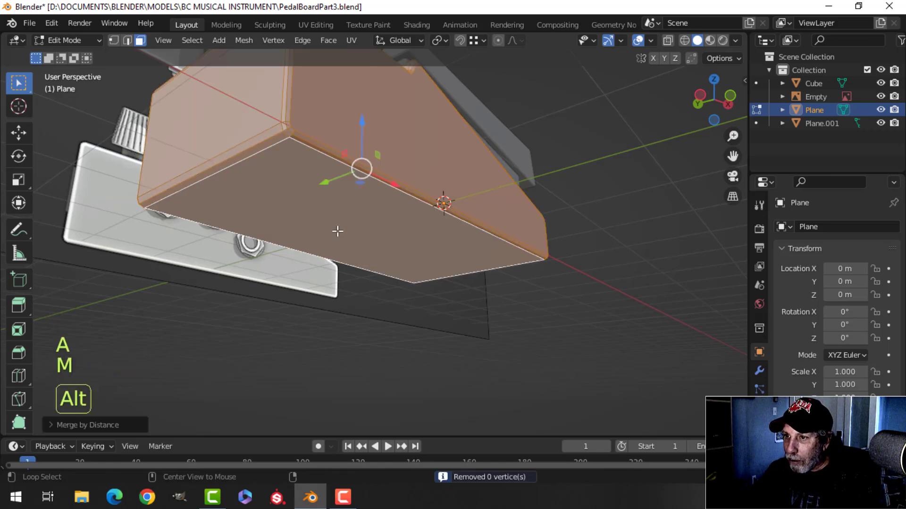
- Duplicate the base's underside face, place the copy below the base and separate it into its own object
{"action": "key", "text": "alt+a"}
{"action": "key", "text": "3"}
{"action": "left_click", "coordinate": [326, 222]}
{"action": "middle_click_drag", "start_coordinate": [326, 222], "coordinate": [389, 232]}
{"action": "key", "text": "shift+d"}
{"action": "left_click", "coordinate": [359, 221]}
{"action": "key", "text": "p"}
{"action": "left_click", "coordinate": [388, 232]}
{"action": "key", "text": "Tab"}
{"action": "left_click", "coordinate": [390, 252]}
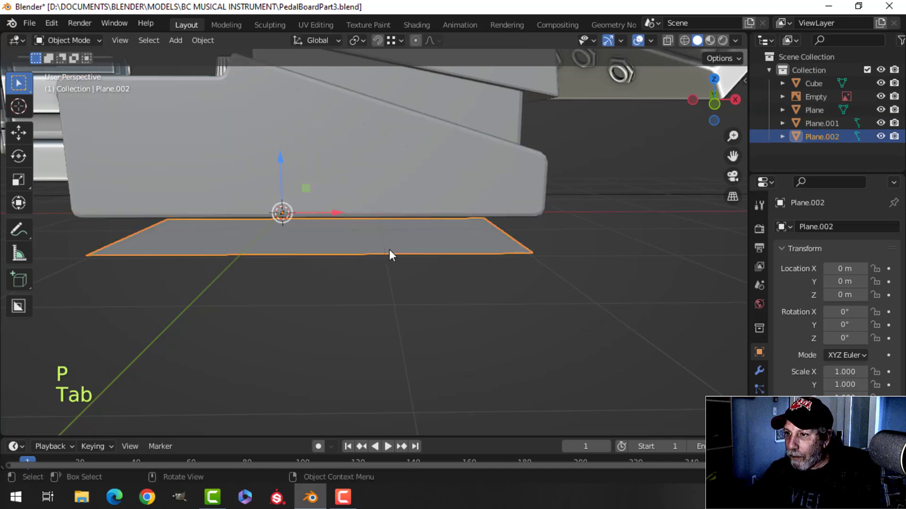
- Extrude the separated underside plate about 0.09 m thick and delete its top face
{"action": "key", "text": "Tab"}
{"action": "key", "text": "a"}
{"action": "key", "text": "e"}
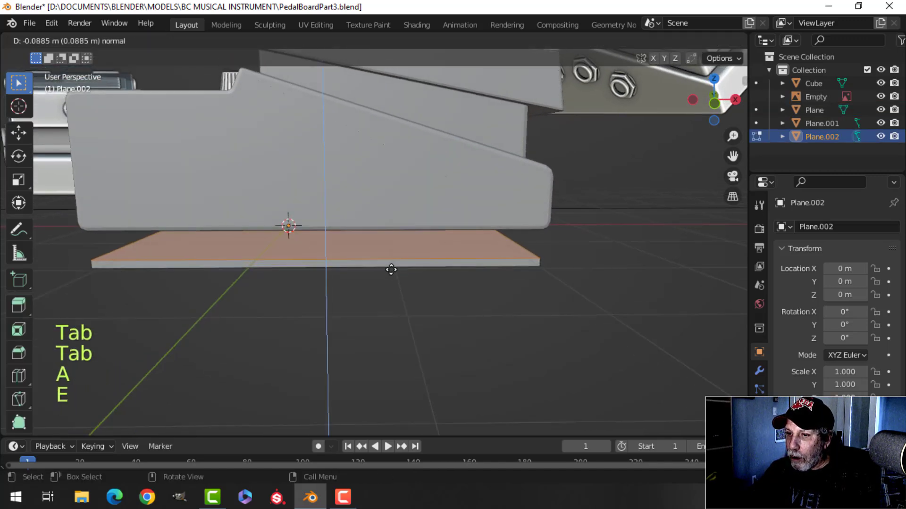
{"action": "left_click", "coordinate": [390, 267]}
{"action": "key", "text": "x"}
{"action": "left_click", "coordinate": [386, 265]}
- Bevel the four vertical corner edges of the underside plate
{"action": "middle_click_drag", "start_coordinate": [386, 265], "coordinate": [371, 286]}
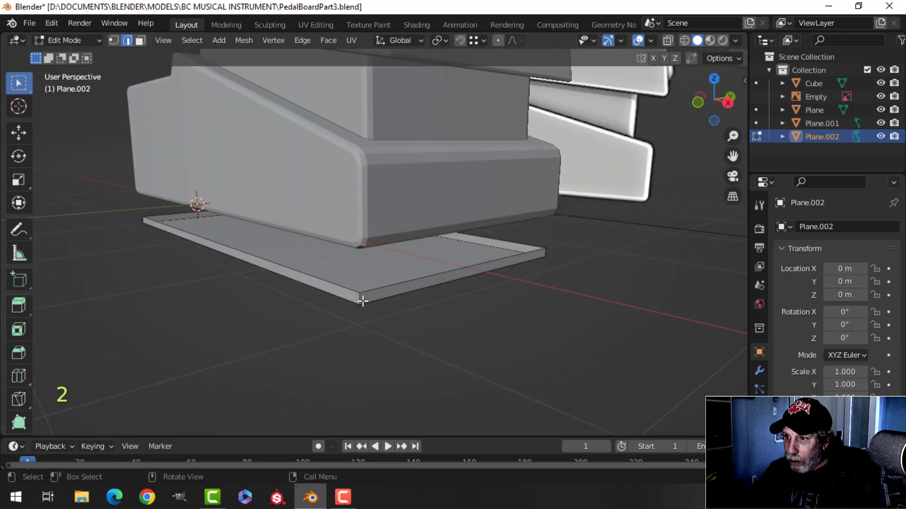
{"action": "middle_click_drag", "start_coordinate": [450, 303], "coordinate": [370, 313]}
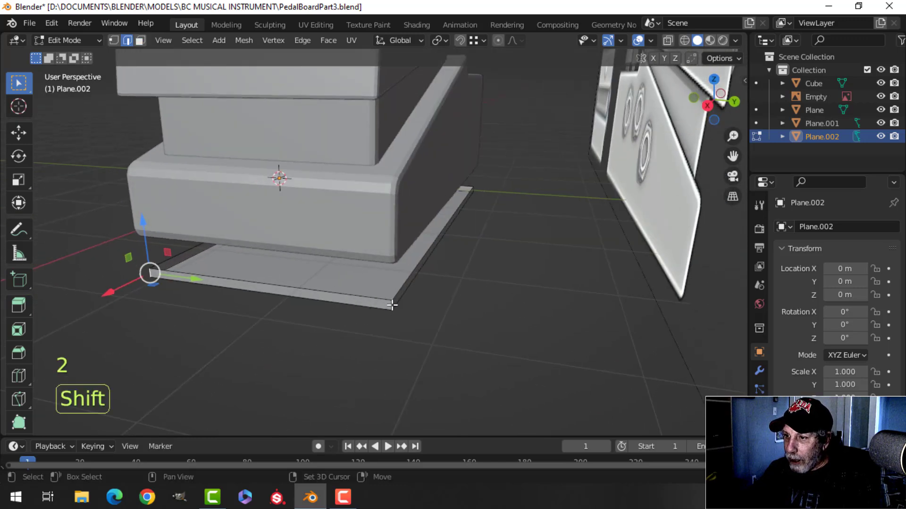
{"action": "middle_click_drag", "start_coordinate": [452, 307], "coordinate": [275, 289]}
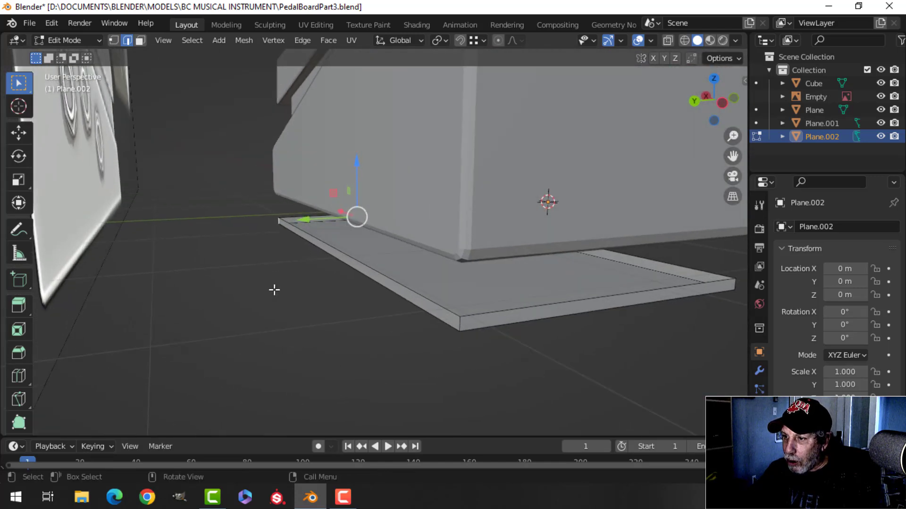
{"action": "middle_click_drag", "start_coordinate": [477, 328], "coordinate": [220, 275], "text": "shift"}
{"action": "left_click", "coordinate": [218, 269], "text": "shift"}
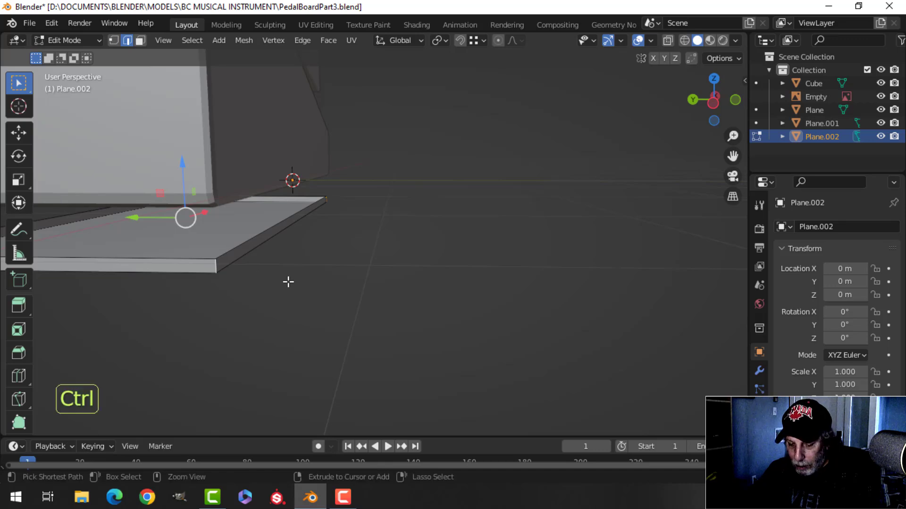
{"action": "key", "text": "ctrl+b"}
{"action": "left_click", "coordinate": [353, 300]}
{"action": "key", "text": "alt+a"}
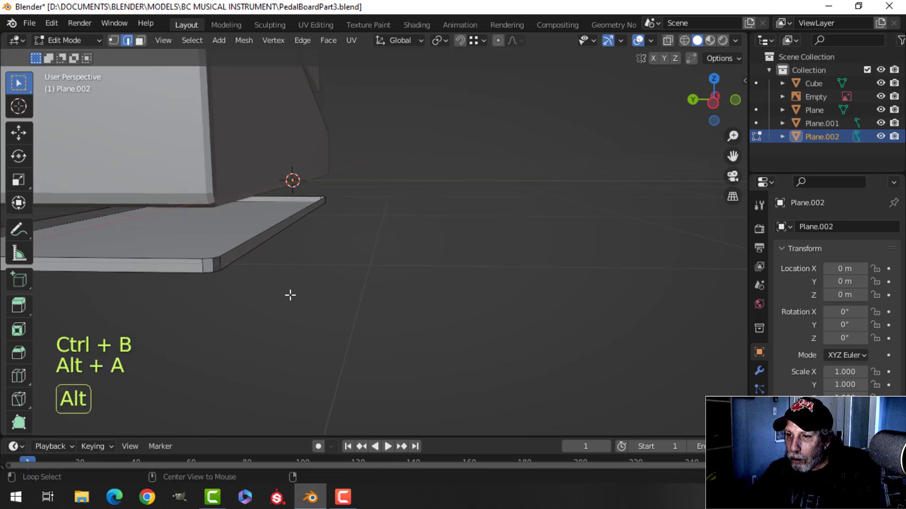
- Bevel the edge loop around the plate's lower rim and raise the whole plate against the base's underside
{"action": "middle_click_drag", "start_coordinate": [284, 288], "coordinate": [304, 302], "text": "shift"}
{"action": "left_click", "coordinate": [254, 266], "text": "alt+shift"}
{"action": "key", "text": "ctrl+b"}
{"action": "left_click", "coordinate": [318, 277]}
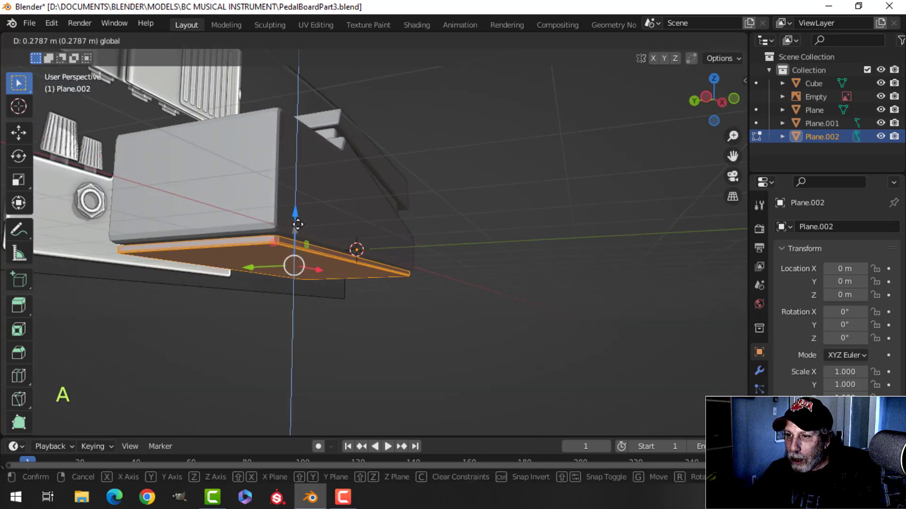
{"action": "key", "text": "Tab"}
{"action": "middle_click_drag", "start_coordinate": [400, 266], "coordinate": [409, 300]}
{"action": "key", "text": "alt+a"}
- From below in wireframe, scale the whole underside plate to about 0.96 along Y to even its margins, and return to solid shading
{"action": "left_click", "coordinate": [407, 295]}
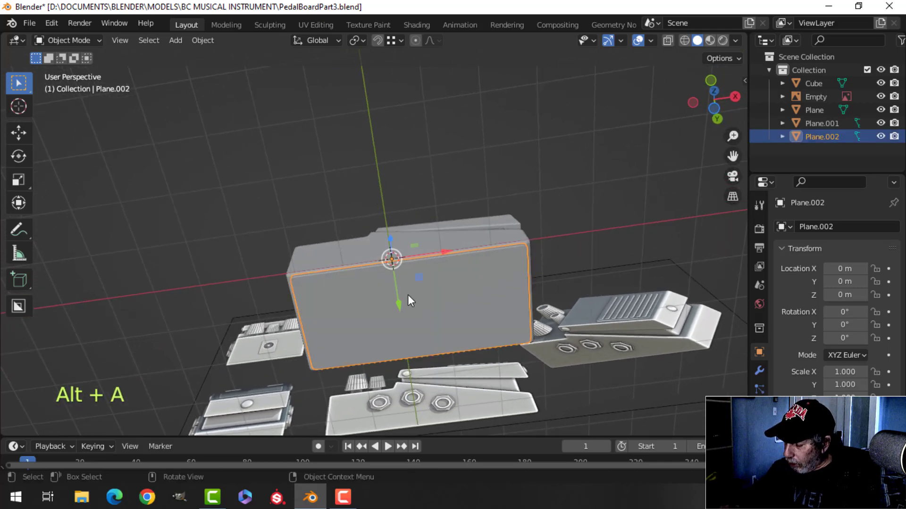
{"action": "key", "text": "ctrl+KP_7"}
{"action": "key", "text": "Tab"}
{"action": "key", "text": "z"}
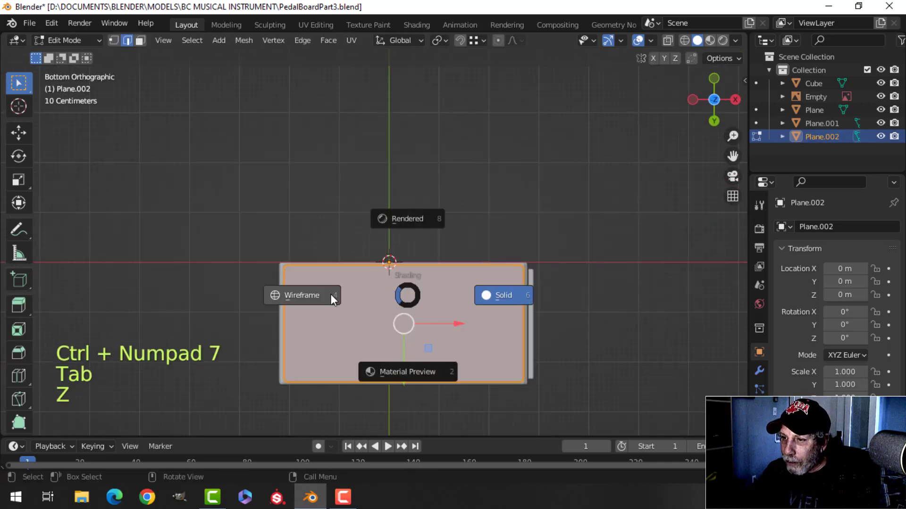
{"action": "left_click", "coordinate": [330, 295]}
{"action": "scroll", "coordinate": [348, 300], "scroll_direction": "up", "scroll_amount": 1}
{"action": "key", "text": "alt+a"}
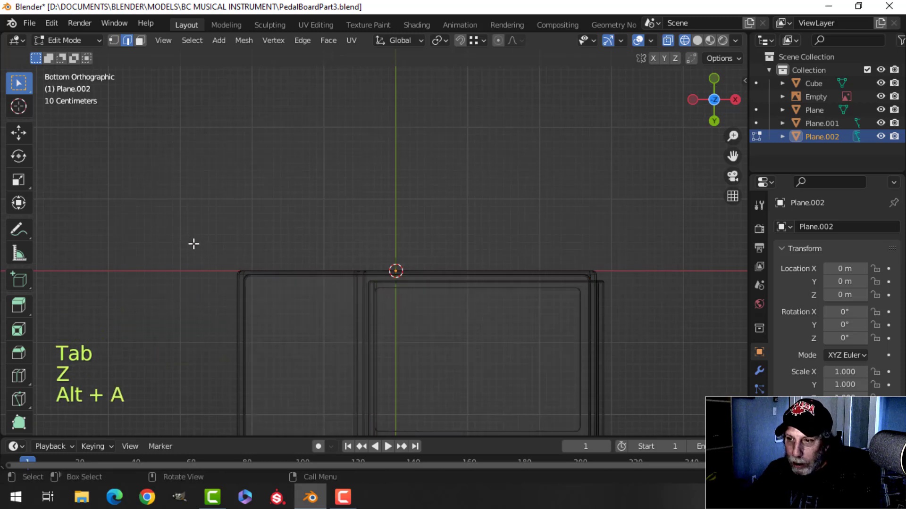
{"action": "key", "text": "b"}
{"action": "left_click_drag", "start_coordinate": [172, 223], "coordinate": [636, 311]}
{"action": "scroll", "coordinate": [574, 319], "scroll_direction": "down", "scroll_amount": 2}
{"action": "middle_click_drag", "start_coordinate": [573, 318], "coordinate": [546, 253], "text": "shift"}
{"action": "left_click_drag", "start_coordinate": [204, 287], "coordinate": [567, 356]}
{"action": "scroll", "coordinate": [486, 346], "scroll_direction": "up", "scroll_amount": 1}
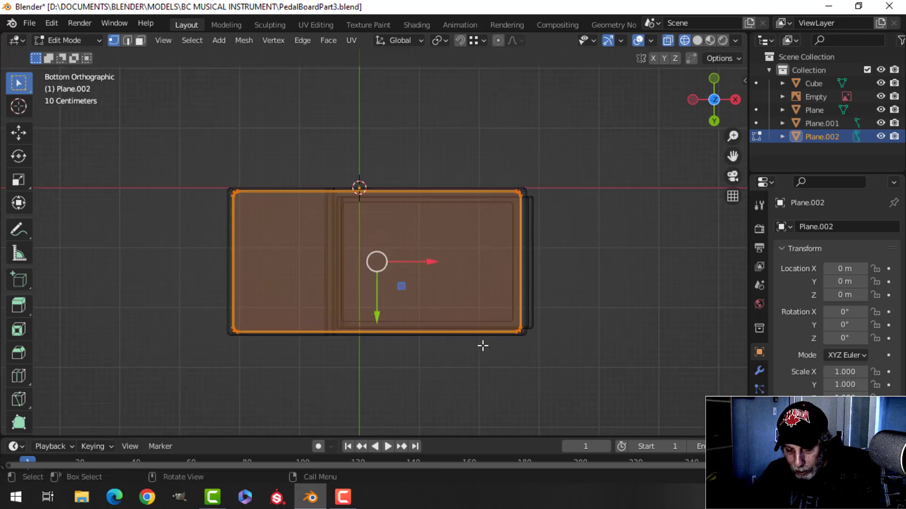
{"action": "key", "text": "s"}
{"action": "key", "text": "y"}
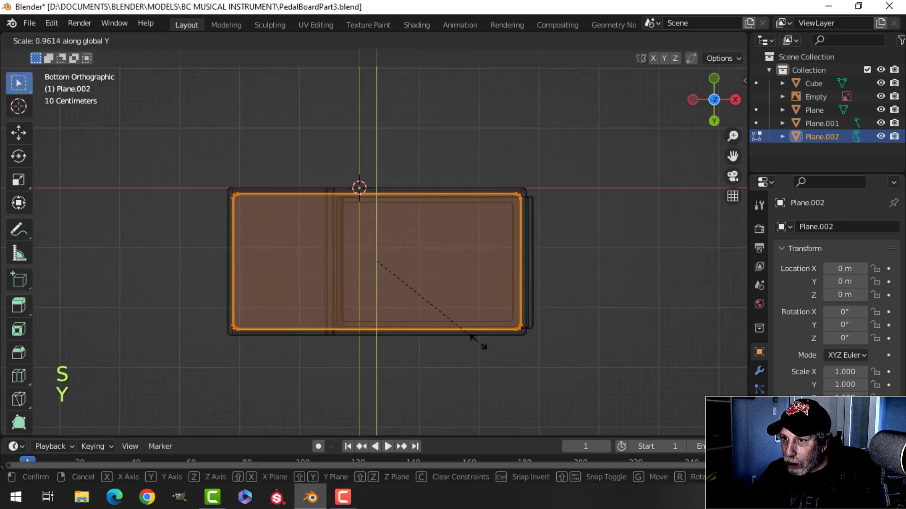
{"action": "left_click", "coordinate": [482, 346]}
{"action": "key", "text": "z"}
{"action": "left_click", "coordinate": [649, 329]}
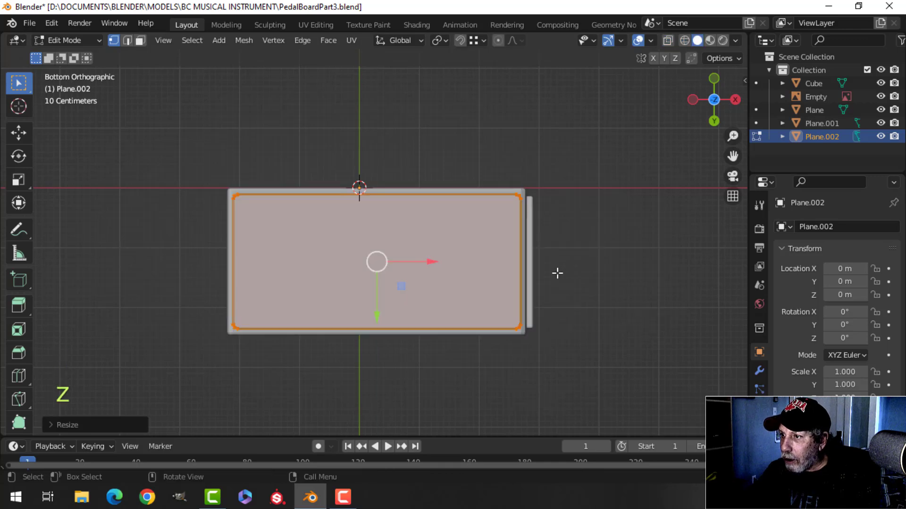
- Examine the assembled pedal from several angles and compare it with the reference image
{"action": "key", "text": "Tab"}
{"action": "key", "text": "alt+a"}
{"action": "middle_click_drag", "start_coordinate": [531, 266], "coordinate": [461, 310]}
{"action": "middle_click_drag", "start_coordinate": [425, 264], "coordinate": [407, 334]}
{"action": "scroll", "coordinate": [386, 308], "scroll_direction": "down", "scroll_amount": 2}
{"action": "middle_click_drag", "start_coordinate": [407, 334], "coordinate": [386, 329]}
{"action": "scroll", "coordinate": [375, 315], "scroll_direction": "up", "scroll_amount": 3}
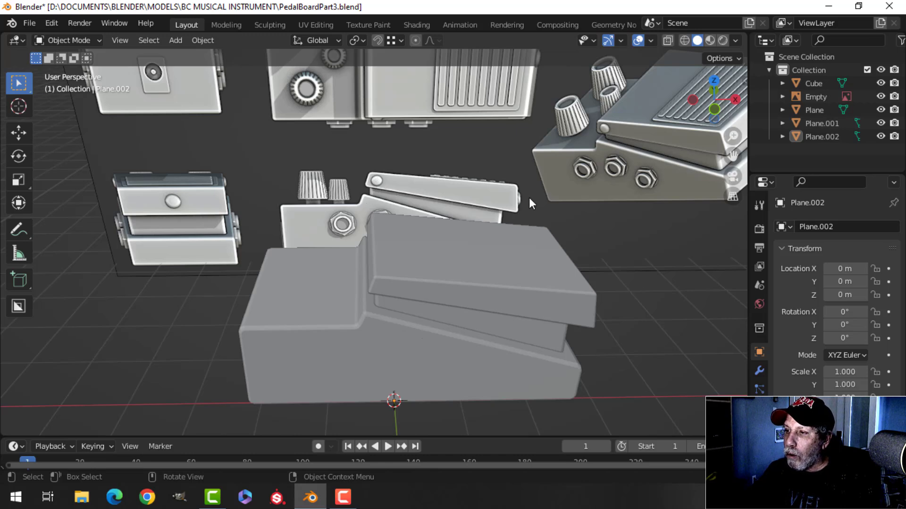
{"action": "middle_click_drag", "start_coordinate": [462, 314], "coordinate": [404, 262]}
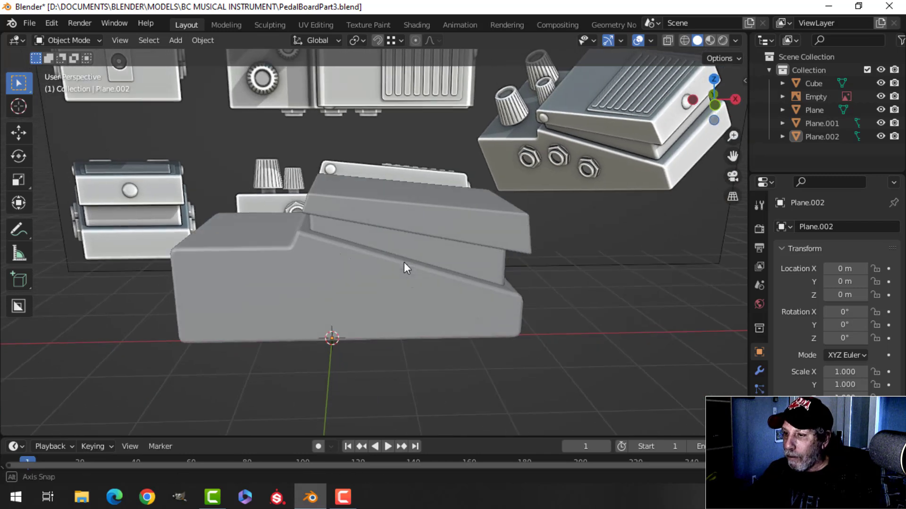
- Turn on the Cavity viewport shading option and view the pedal from the front
{"action": "key", "text": "KP_1"}
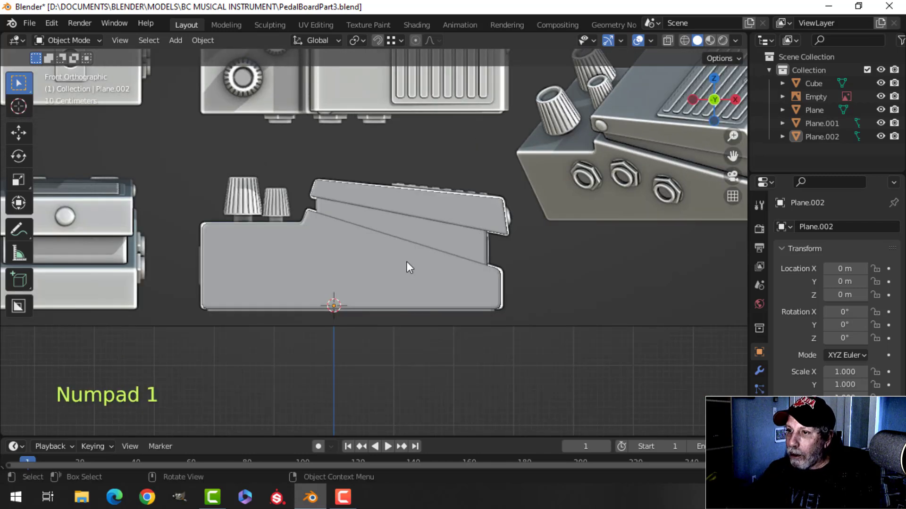
{"action": "left_click", "coordinate": [735, 40]}
{"action": "left_click", "coordinate": [660, 339]}
{"action": "scroll", "coordinate": [395, 312], "scroll_direction": "up", "scroll_amount": 2}
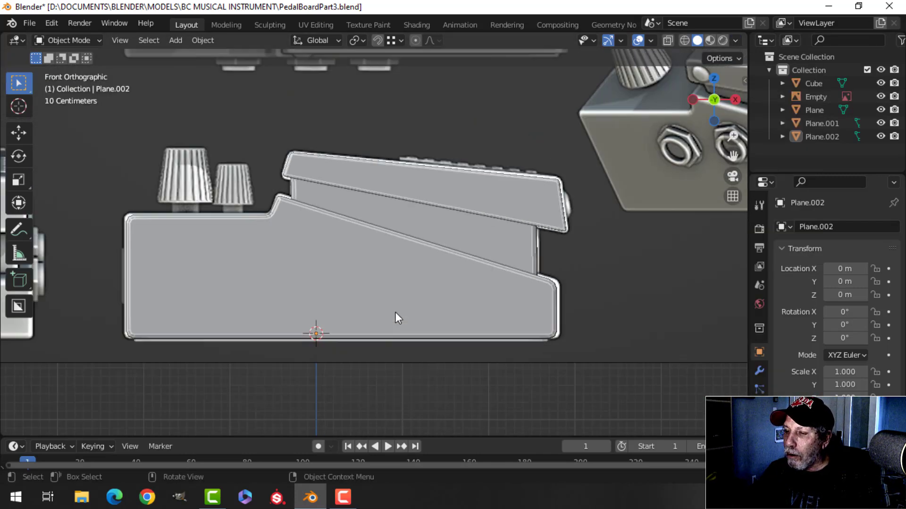
{"action": "scroll", "coordinate": [396, 304], "scroll_direction": "up", "scroll_amount": 1}
{"action": "scroll", "coordinate": [392, 303], "scroll_direction": "down", "scroll_amount": 1}
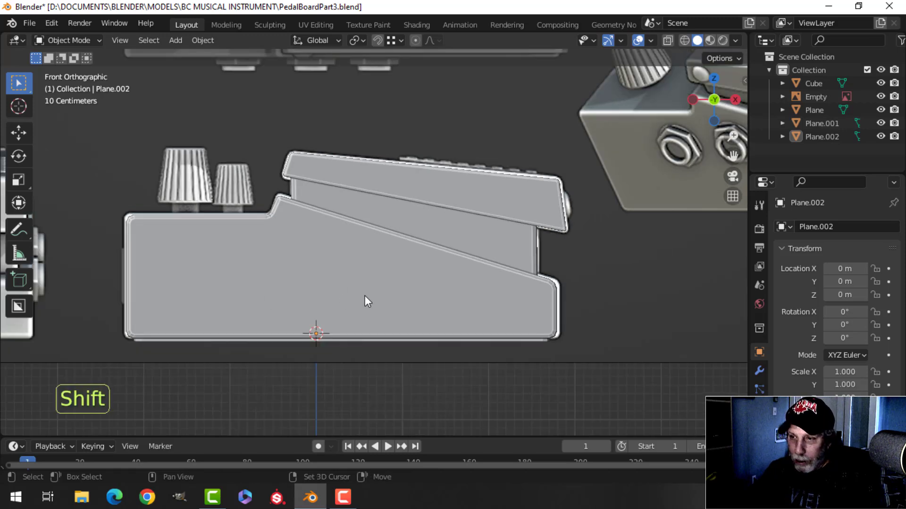
- Add a mesh circle with 16 vertices
{"action": "key", "text": "shift+a"}
{"action": "mouse_move", "coordinate": [302, 198]}
{"action": "left_click", "coordinate": [416, 223]}
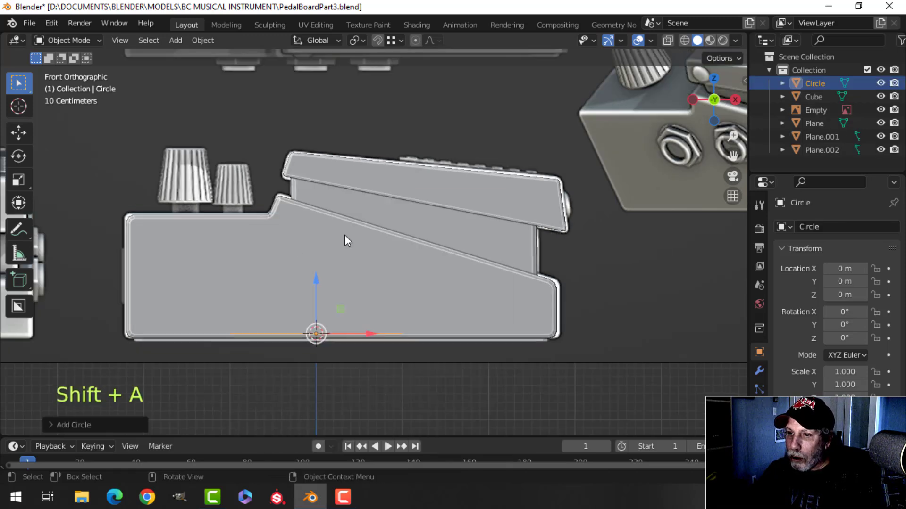
{"action": "left_click", "coordinate": [119, 419]}
{"action": "left_click", "coordinate": [196, 280]}
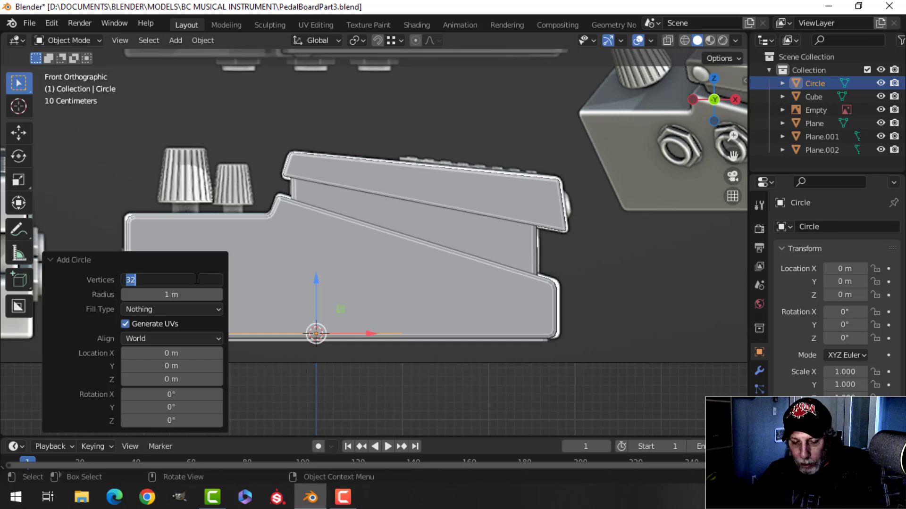
{"action": "type", "text": "16"}
{"action": "key", "text": "Return"}
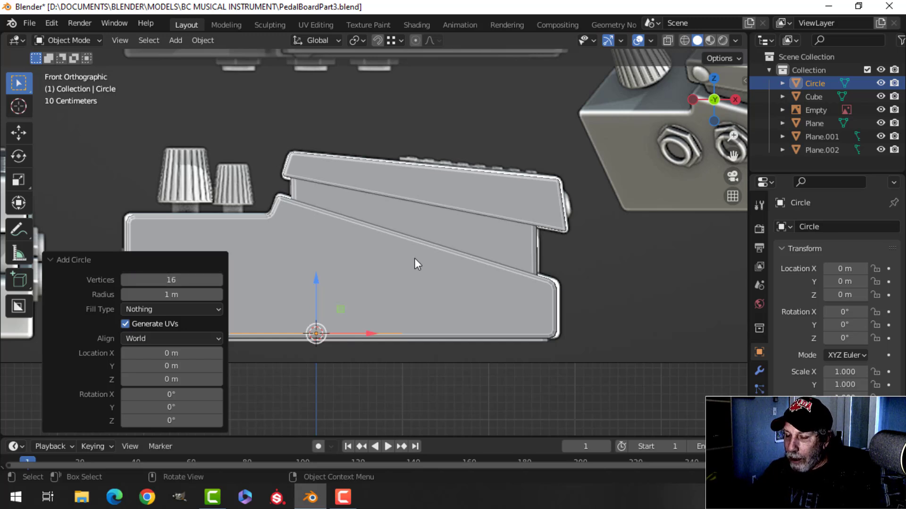
- Scale the circle down to a small disc size and raise it about 0.71 m along Z
{"action": "key", "text": "Tab"}
{"action": "key", "text": "s"}
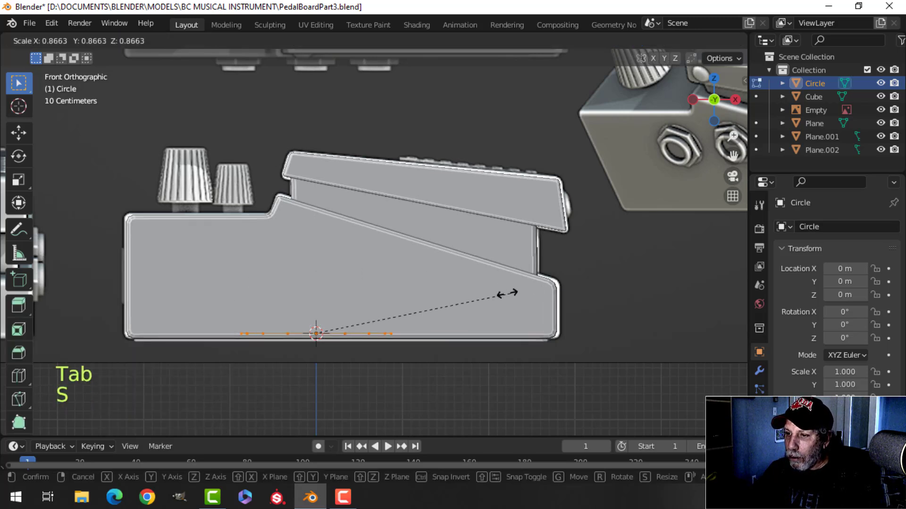
{"action": "left_click", "coordinate": [347, 313]}
{"action": "left_click_drag", "start_coordinate": [317, 283], "coordinate": [318, 222]}
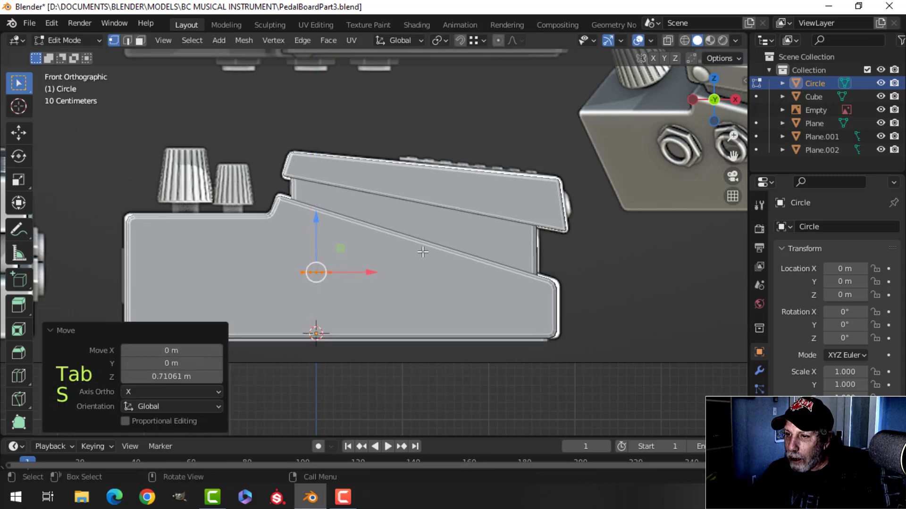
{"action": "key", "text": "s"}
{"action": "left_click", "coordinate": [391, 258]}
- Fill the circle with a face and rotate it 90° about X
{"action": "key", "text": "f"}
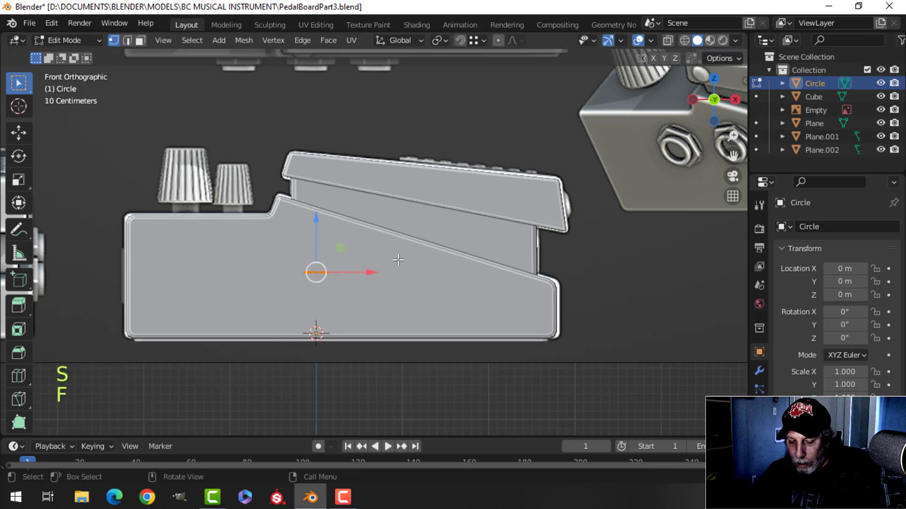
{"action": "key", "text": "r"}
{"action": "key", "text": "x"}
{"action": "left_click", "coordinate": [398, 261]}
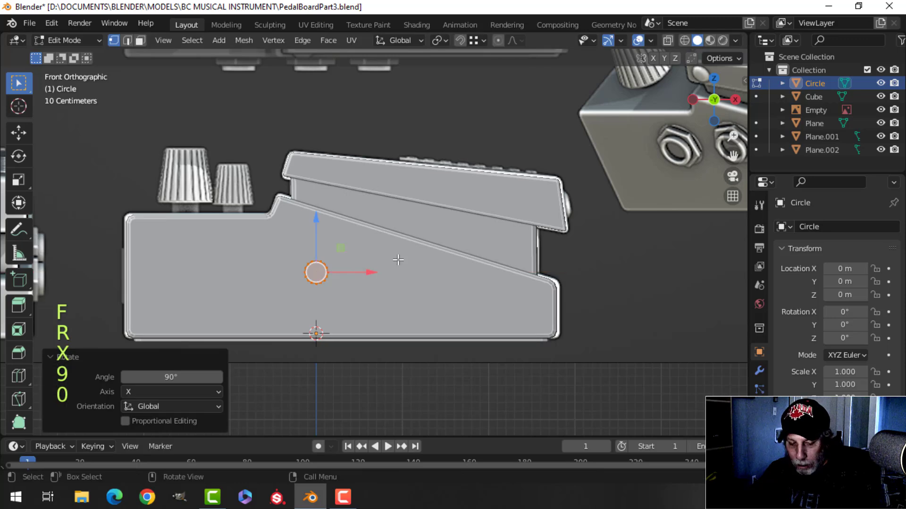
- In wireframe, move the circle about -0.16 m in X and 1.23 m in Z onto the foot pedal's round pin
{"action": "key", "text": "z"}
{"action": "left_click", "coordinate": [354, 267]}
{"action": "scroll", "coordinate": [353, 267], "scroll_direction": "up", "scroll_amount": 2}
{"action": "key", "text": "g"}
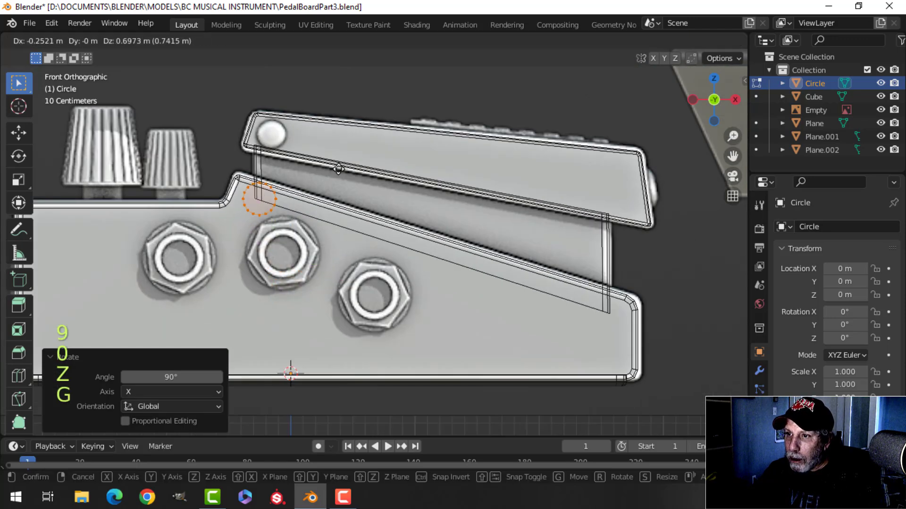
{"action": "left_click", "coordinate": [351, 115]}
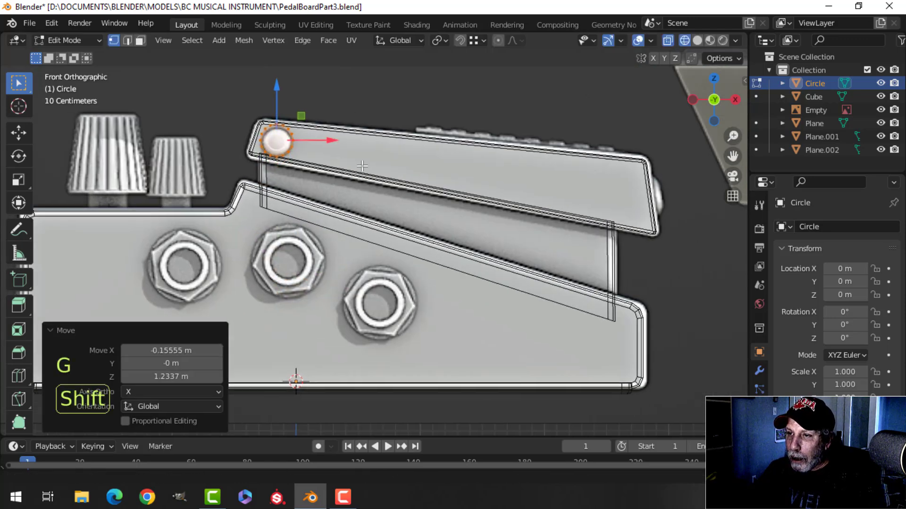
- Scale the circle to 0.877 and nudge it down about 0.01 m to match the reference pin
{"action": "scroll", "coordinate": [350, 118], "scroll_direction": "up", "scroll_amount": 2}
{"action": "key", "text": "s"}
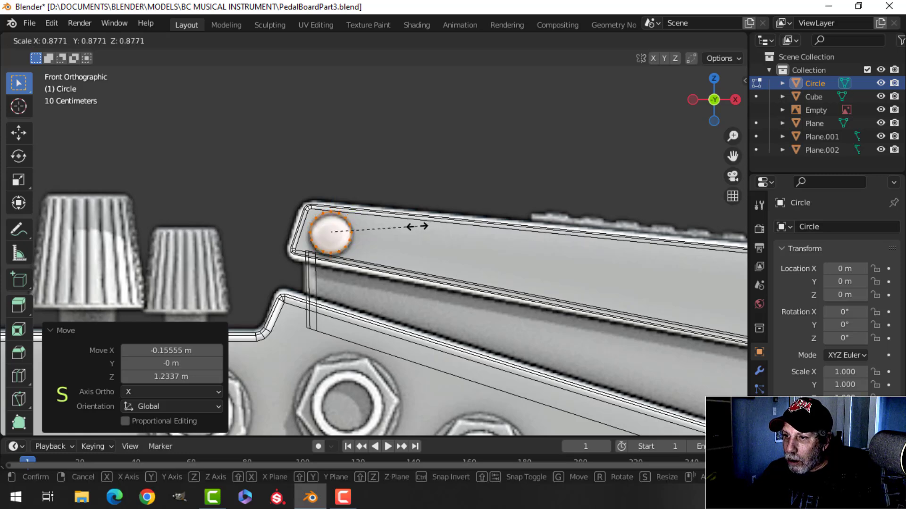
{"action": "left_click", "coordinate": [417, 226]}
{"action": "key", "text": "g"}
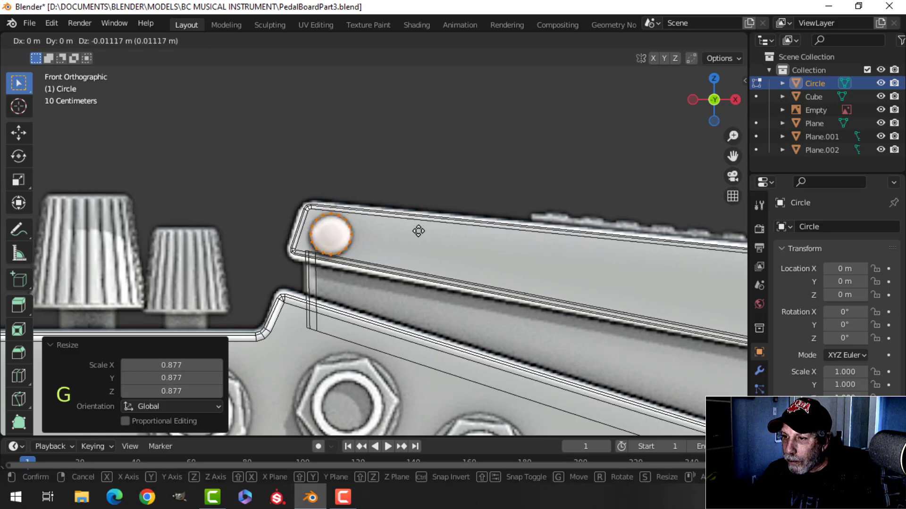
{"action": "left_click", "coordinate": [418, 230]}
- In solid shading, extrude the disc along Y into a short pin and delete its hidden back face
{"action": "key", "text": "z"}
{"action": "left_click", "coordinate": [519, 228]}
{"action": "mouse_move", "coordinate": [519, 227]}
{"action": "middle_mouse_down"}
{"action": "mouse_move", "coordinate": [439, 269]}
{"action": "mouse_move", "coordinate": [517, 289]}
{"action": "mouse_move", "coordinate": [576, 277]}
{"action": "mouse_move", "coordinate": [542, 291]}
{"action": "mouse_move", "coordinate": [512, 278]}
{"action": "middle_mouse_up"}
{"action": "key", "text": "e"}
{"action": "left_click", "coordinate": [551, 290]}
{"action": "key", "text": "x"}
{"action": "left_click", "coordinate": [529, 294]}
- Bevel the rim of the pin's front face with a 0.024 m width and 2 segments
{"action": "left_click", "coordinate": [363, 269]}
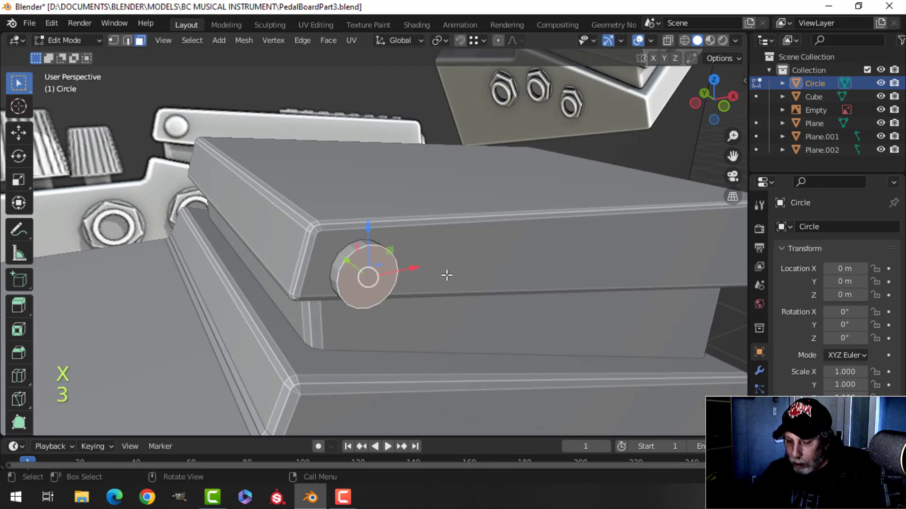
{"action": "key", "text": "ctrl+b"}
{"action": "key", "text": "shift"}
{"action": "left_click", "coordinate": [518, 275]}
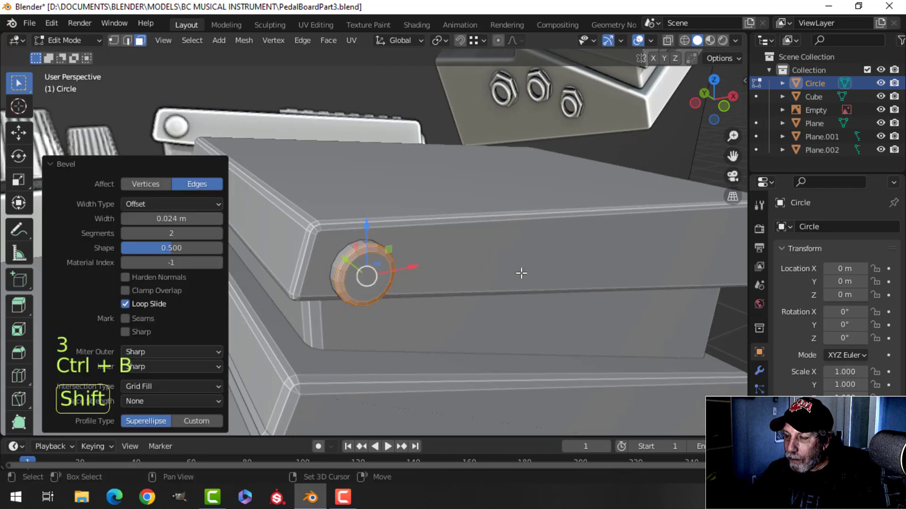
- Move the whole pin about 0.1 m along Y so it sits against the foot pedal's side
{"action": "key", "text": "Tab"}
{"action": "key", "text": "Tab"}
{"action": "key", "text": "a"}
{"action": "middle_click_drag", "start_coordinate": [422, 283], "coordinate": [450, 294]}
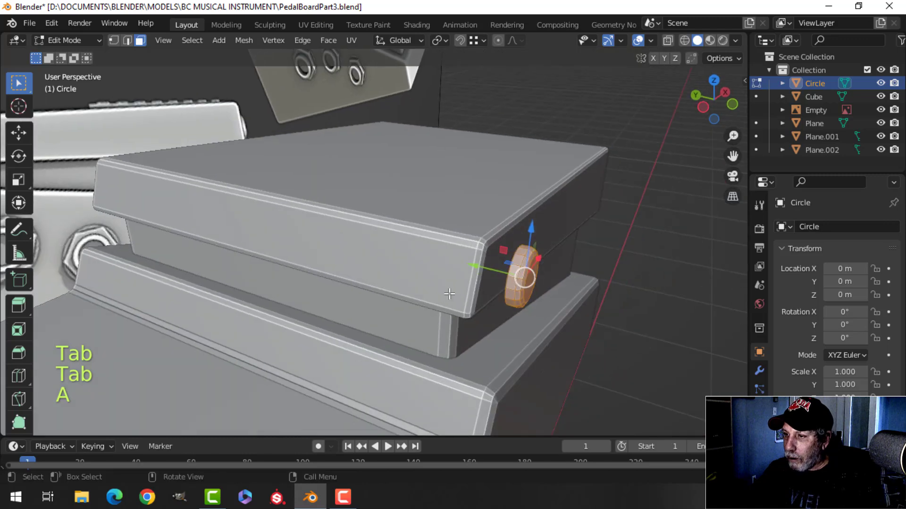
{"action": "key", "text": "g"}
{"action": "key", "text": "y"}
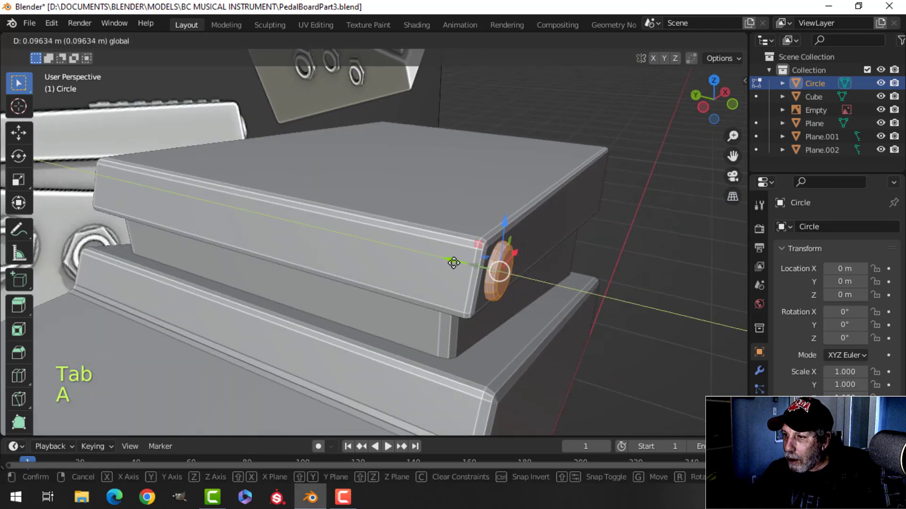
{"action": "left_click", "coordinate": [452, 263]}
- Apply smooth shading to the pin
{"action": "middle_click_drag", "start_coordinate": [453, 263], "coordinate": [422, 259]}
{"action": "key", "text": "Tab"}
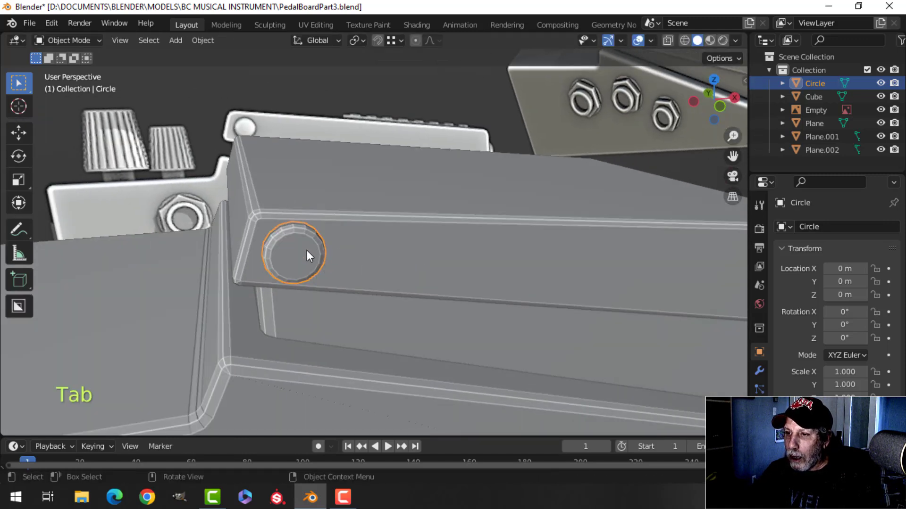
{"action": "right_click", "coordinate": [307, 251]}
{"action": "left_click", "coordinate": [278, 239]}
- Scale the whole pin mesh slightly to refine its size on the pedal's side
{"action": "middle_click_drag", "start_coordinate": [344, 279], "coordinate": [477, 277], "text": "shift"}
{"action": "key", "text": "Tab"}
{"action": "key", "text": "a"}
{"action": "key", "text": "s"}
{"action": "left_click", "coordinate": [350, 250]}
{"action": "key", "text": "Tab"}
- Snap the 3D cursor to the centre of the foot pedal's entire mesh
{"action": "key", "text": "alt+a"}
{"action": "left_click", "coordinate": [410, 254]}
{"action": "key", "text": "Tab"}
{"action": "key", "text": "a"}
{"action": "key", "text": "shift+s"}
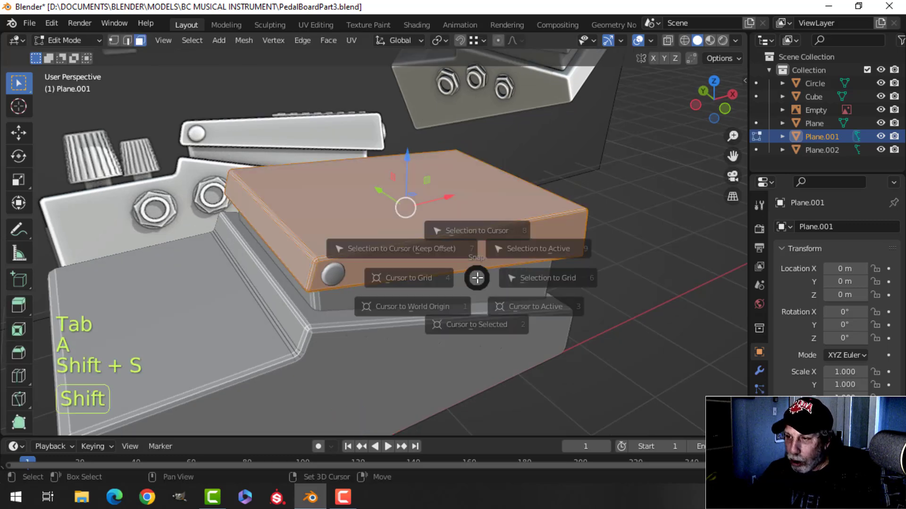
{"action": "left_click", "coordinate": [470, 354]}
- Set the pin's origin to the 3D cursor
{"action": "key", "text": "Tab"}
{"action": "left_click", "coordinate": [334, 278]}
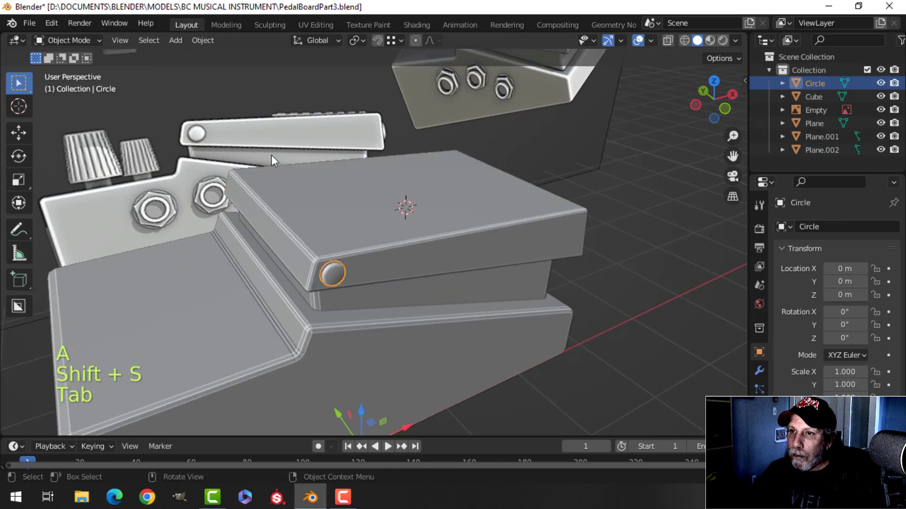
{"action": "left_click", "coordinate": [203, 40]}
{"action": "mouse_move", "coordinate": [287, 65]}
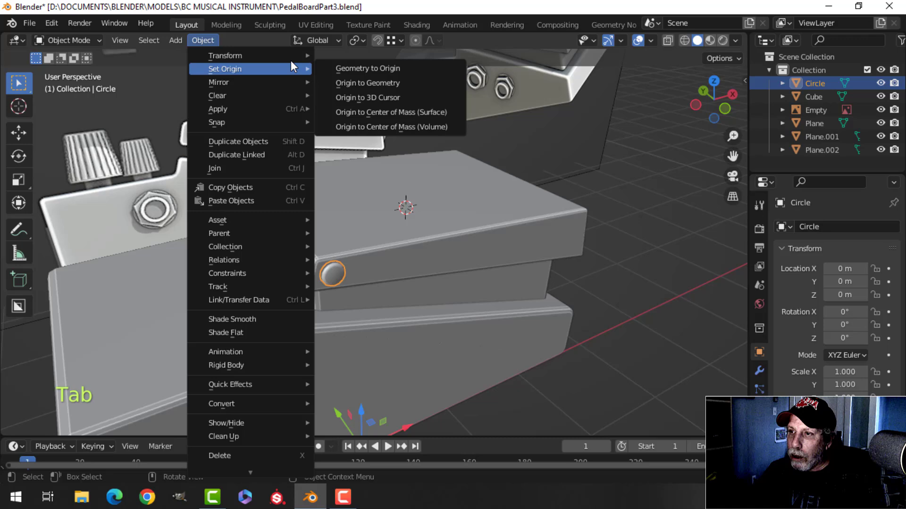
{"action": "left_click", "coordinate": [368, 97]}
- Add a Mirror modifier to the pin and mirror it across the Y axis only
{"action": "middle_click_drag", "start_coordinate": [394, 168], "coordinate": [451, 205]}
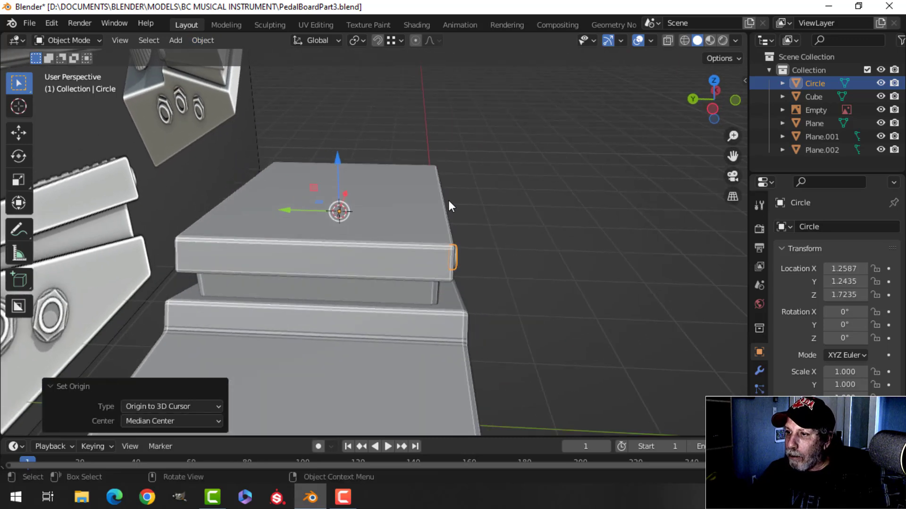
{"action": "left_click", "coordinate": [759, 371]}
{"action": "left_click", "coordinate": [806, 225]}
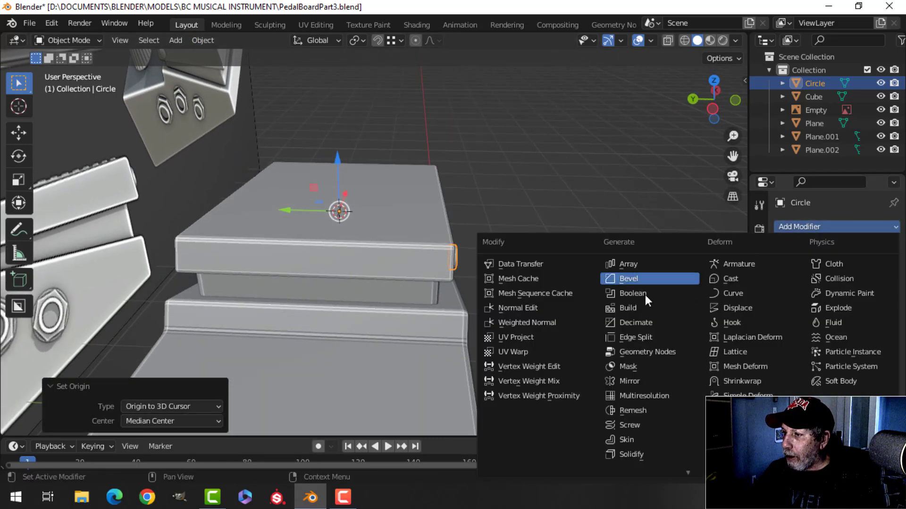
{"action": "left_click", "coordinate": [643, 378]}
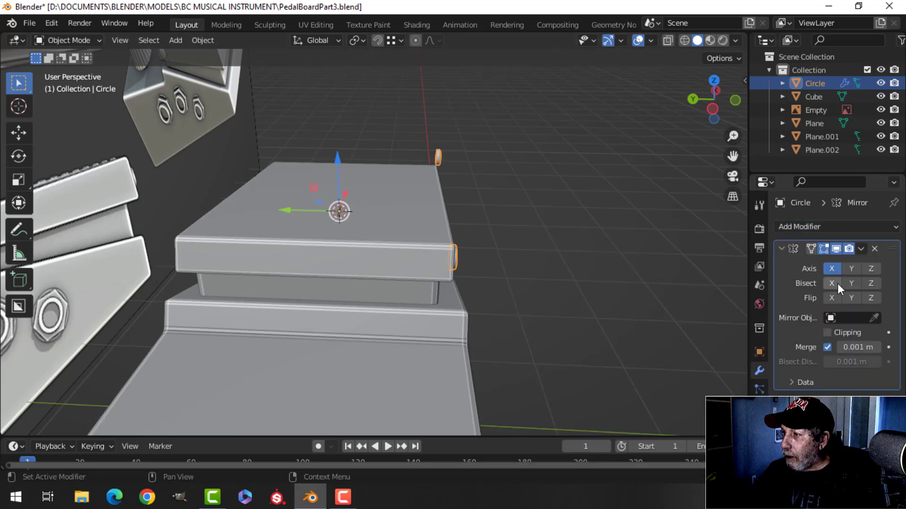
{"action": "left_click", "coordinate": [849, 267]}
{"action": "left_click", "coordinate": [830, 268]}
- Duplicate the pin's mesh along X past the pedal's far end and separate the copy into its own object
{"action": "middle_click_drag", "start_coordinate": [503, 268], "coordinate": [225, 232]}
{"action": "scroll", "coordinate": [358, 261], "scroll_direction": "down", "scroll_amount": 4}
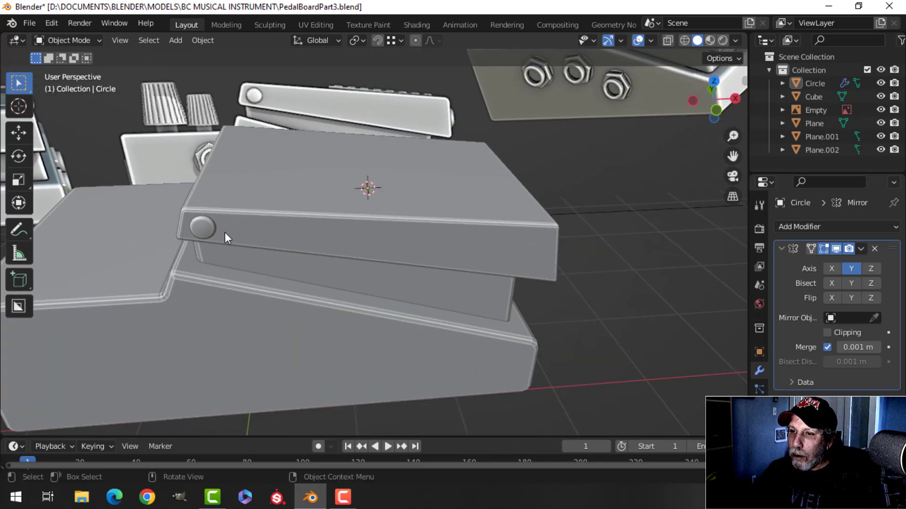
{"action": "scroll", "coordinate": [292, 253], "scroll_direction": "down", "scroll_amount": 1}
{"action": "left_click", "coordinate": [242, 238]}
{"action": "scroll", "coordinate": [365, 267], "scroll_direction": "up", "scroll_amount": 2}
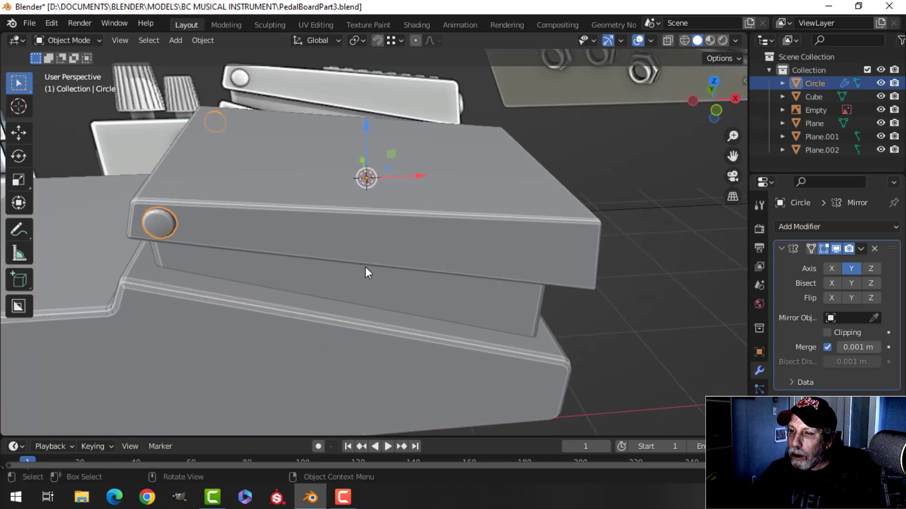
{"action": "scroll", "coordinate": [365, 267], "scroll_direction": "down", "scroll_amount": 1}
{"action": "middle_click_drag", "start_coordinate": [365, 267], "coordinate": [280, 255], "text": "shift"}
{"action": "key", "text": "Tab"}
{"action": "key", "text": "a"}
{"action": "key", "text": "shift+d"}
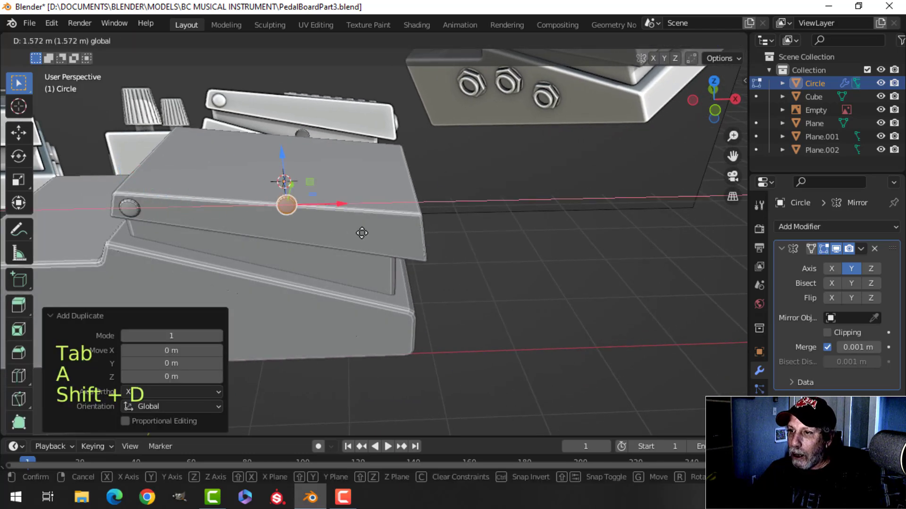
{"action": "right_click", "coordinate": [503, 242]}
{"action": "key", "text": "p"}
{"action": "left_click", "coordinate": [501, 248]}
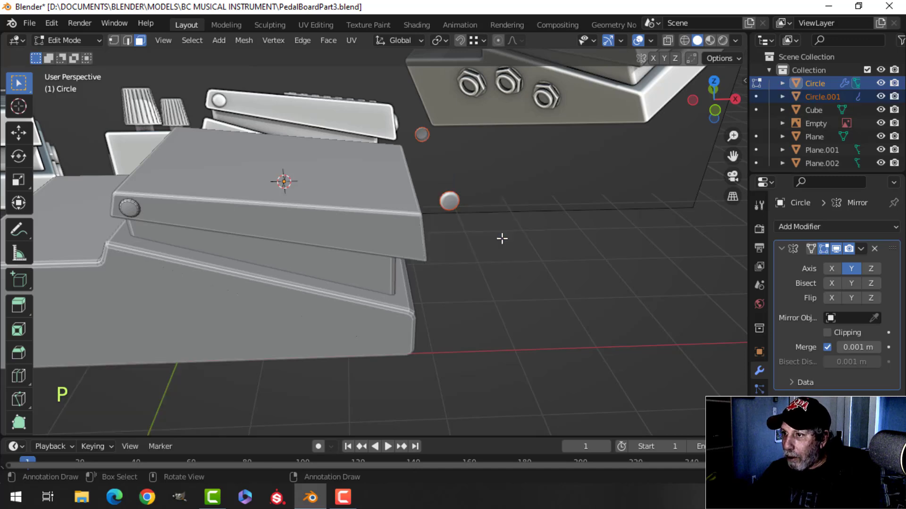
- Remove the Mirror modifier from the separated pin copy and select its whole mesh
{"action": "key", "text": "Tab"}
{"action": "left_click", "coordinate": [450, 202]}
{"action": "left_click", "coordinate": [874, 248]}
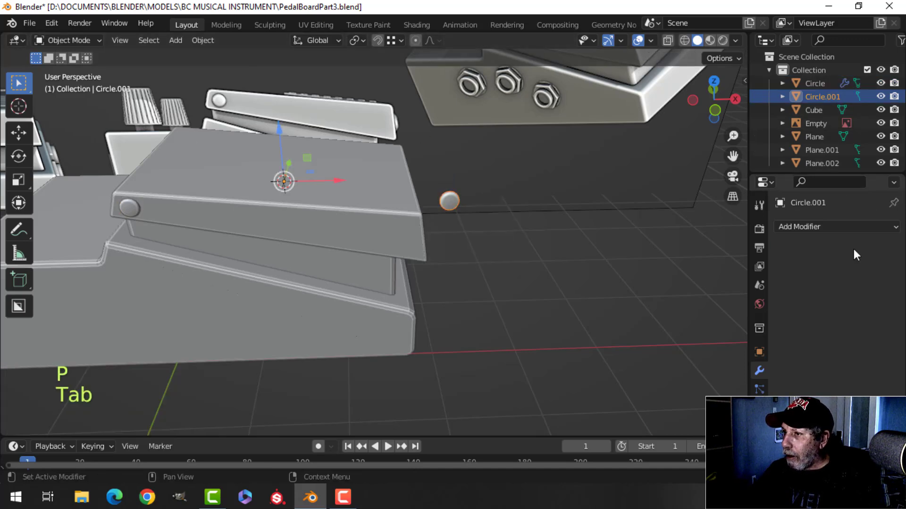
{"action": "middle_click_drag", "start_coordinate": [519, 257], "coordinate": [458, 289]}
{"action": "key", "text": "Tab"}
{"action": "key", "text": "a"}
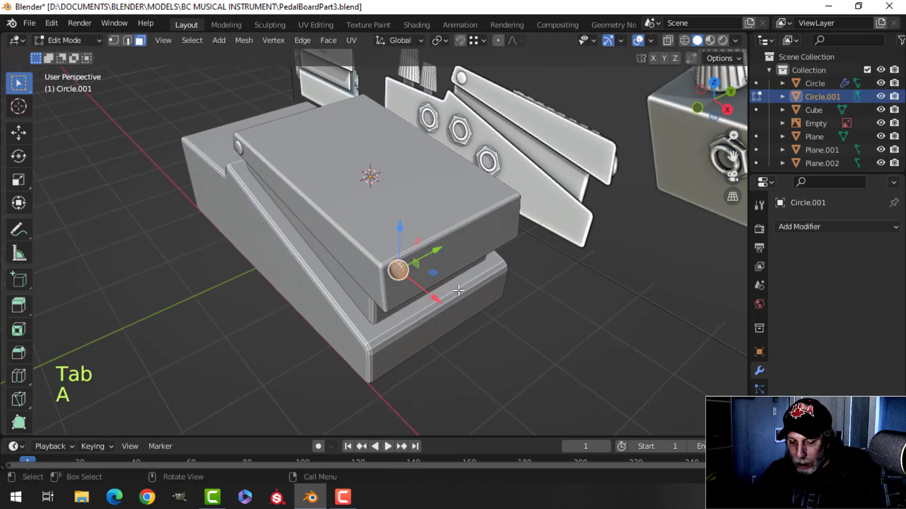
{"action": "key", "text": "r"}
{"action": "key", "text": "x"}
{"action": "key", "text": "Escape"}
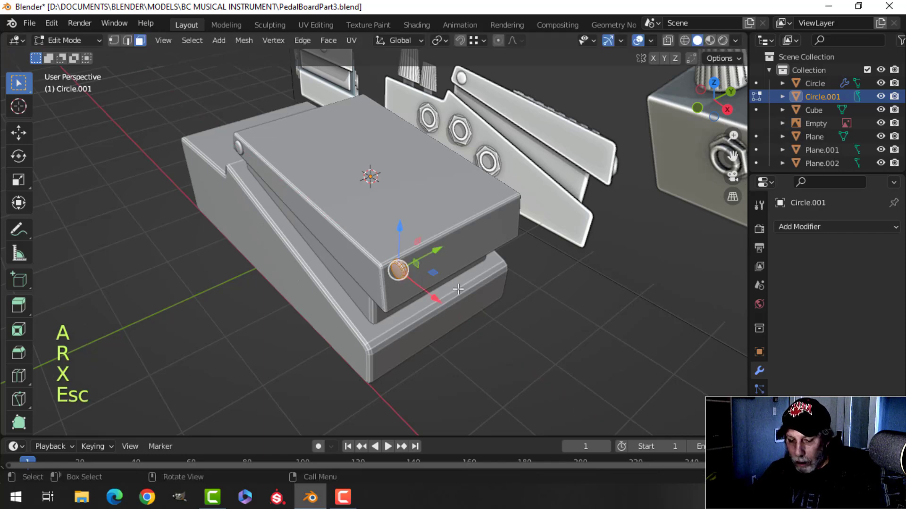
- Rotate the pin copy 90° about Z so it faces along the pedal's length
{"action": "key", "text": "r"}
{"action": "key", "text": "z"}
{"action": "key", "text": "9"}
{"action": "key", "text": "0"}
{"action": "left_click", "coordinate": [458, 289]}
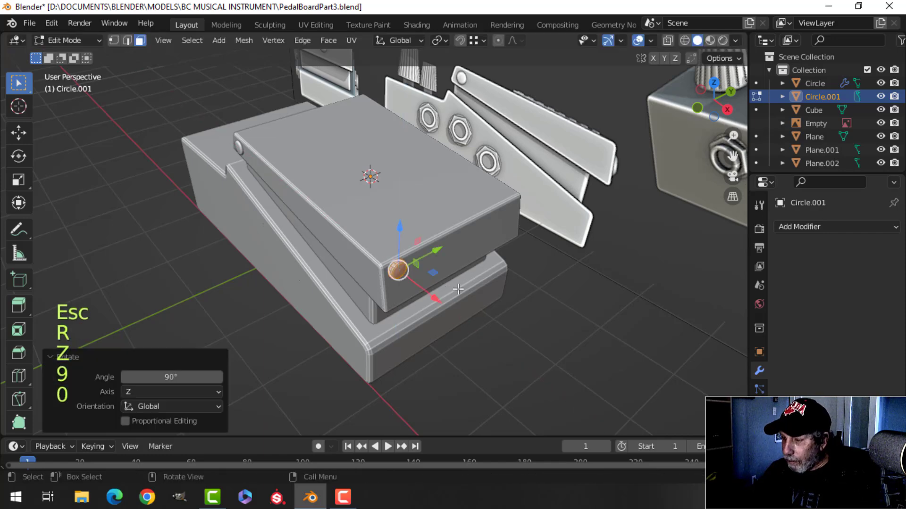
- In right view, centre the pin copy on the foot pedal's end face and scale it by 1.342
{"action": "key", "text": "KP_3"}
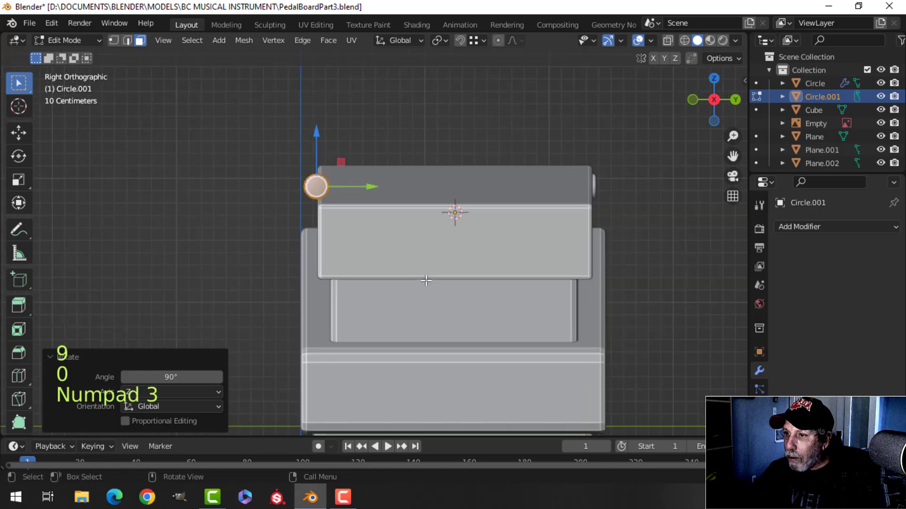
{"action": "key", "text": "g"}
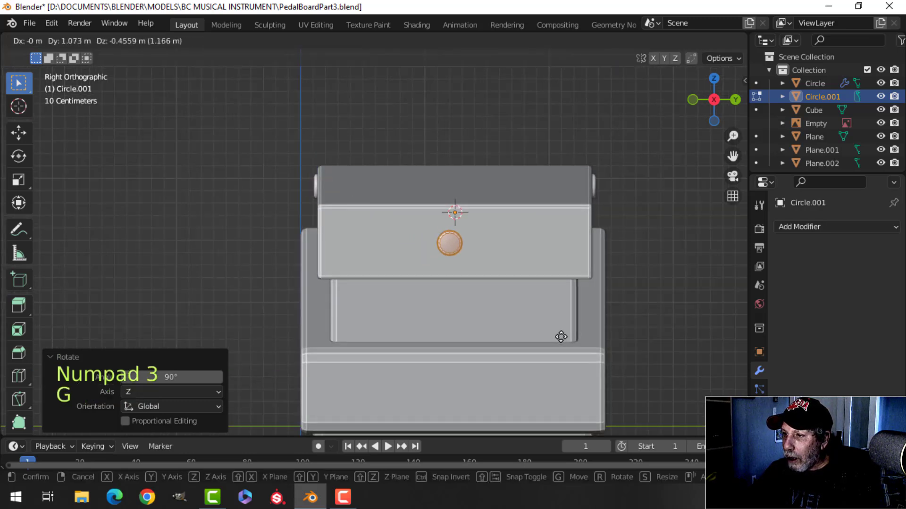
{"action": "left_click", "coordinate": [560, 334]}
{"action": "middle_click_drag", "start_coordinate": [539, 275], "coordinate": [521, 273], "text": "shift"}
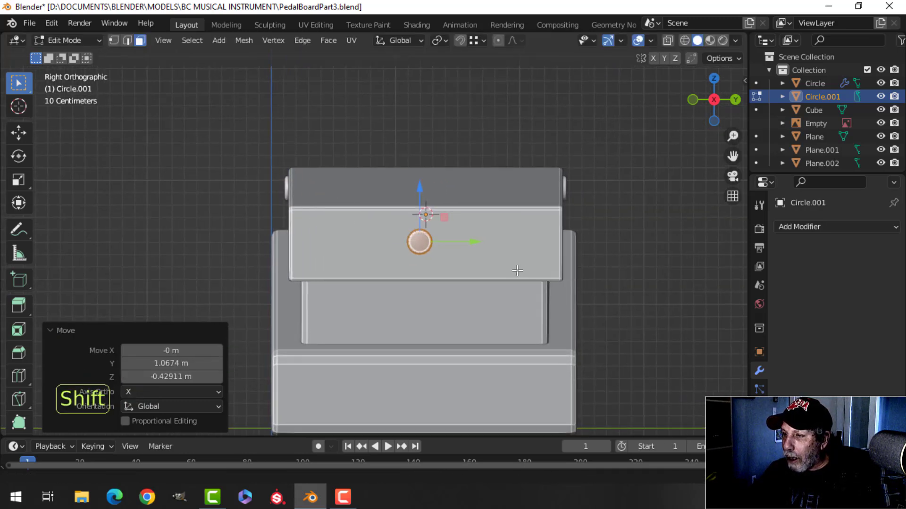
{"action": "scroll", "coordinate": [521, 272], "scroll_direction": "up", "scroll_amount": 1}
{"action": "key", "text": "g"}
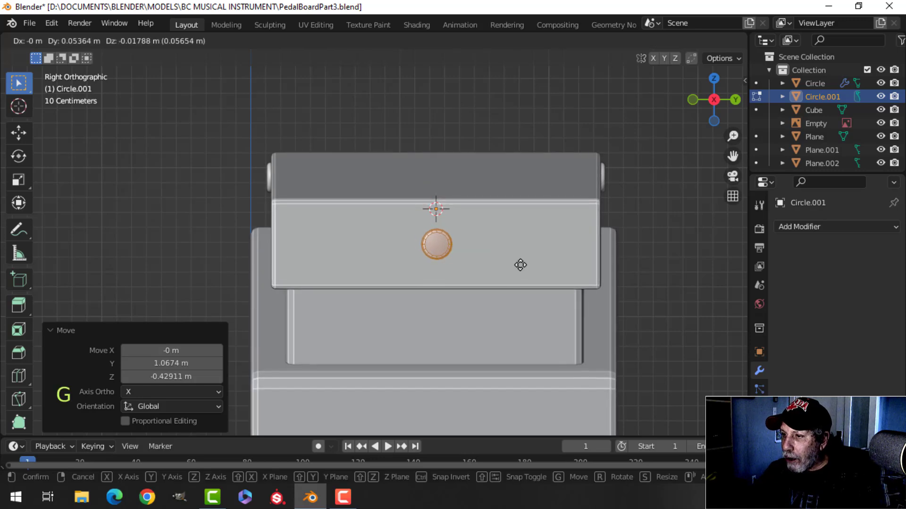
{"action": "key", "text": "s"}
{"action": "left_click", "coordinate": [550, 276]}
- Move the pin copy about -0.225 m along X to seat it against the pedal's end face
{"action": "middle_click_drag", "start_coordinate": [550, 276], "coordinate": [572, 269]}
{"action": "key", "text": "g"}
{"action": "key", "text": "x"}
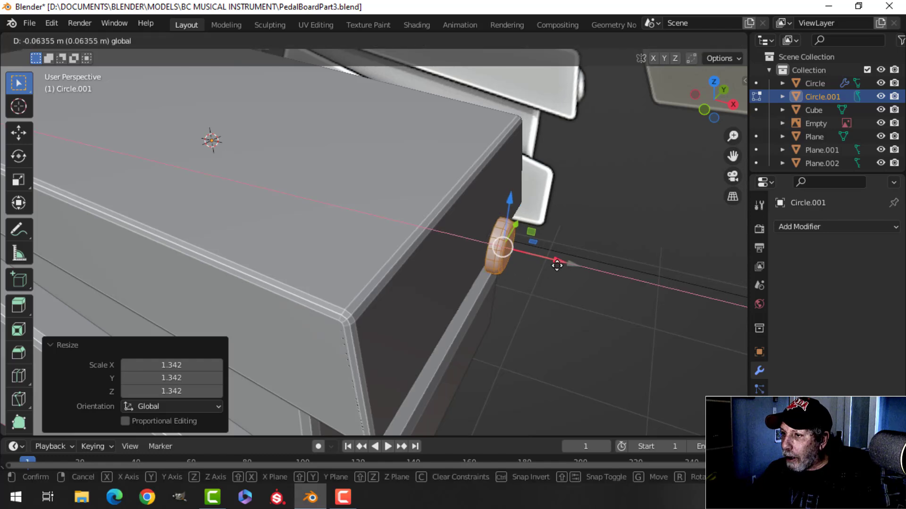
{"action": "left_click", "coordinate": [526, 258]}
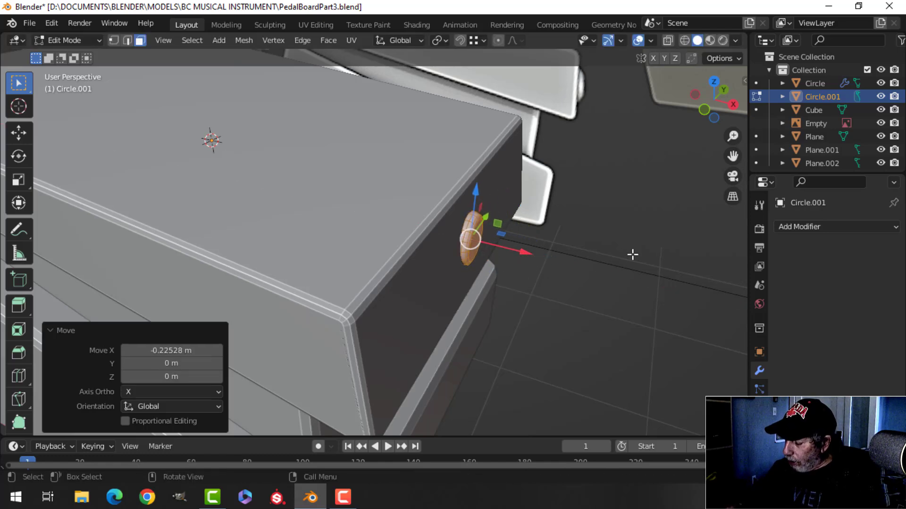
- In front view, rotate the pin copy by -6.78° and -2.36° to follow the sloped end face, and nudge it into place
{"action": "key", "text": "KP_1"}
{"action": "scroll", "coordinate": [615, 250], "scroll_direction": "up", "scroll_amount": 3}
{"action": "middle_click_drag", "start_coordinate": [604, 247], "coordinate": [508, 267], "text": "shift"}
{"action": "key", "text": "r"}
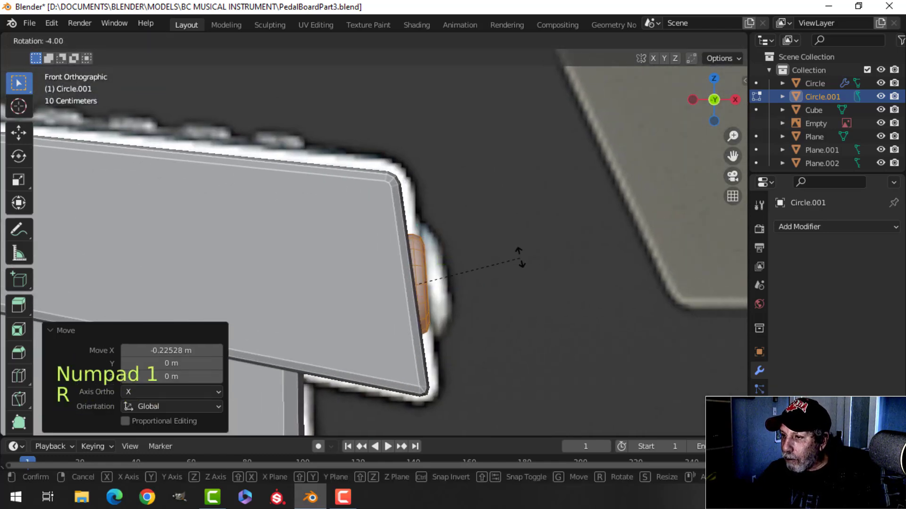
{"action": "left_click", "coordinate": [521, 252]}
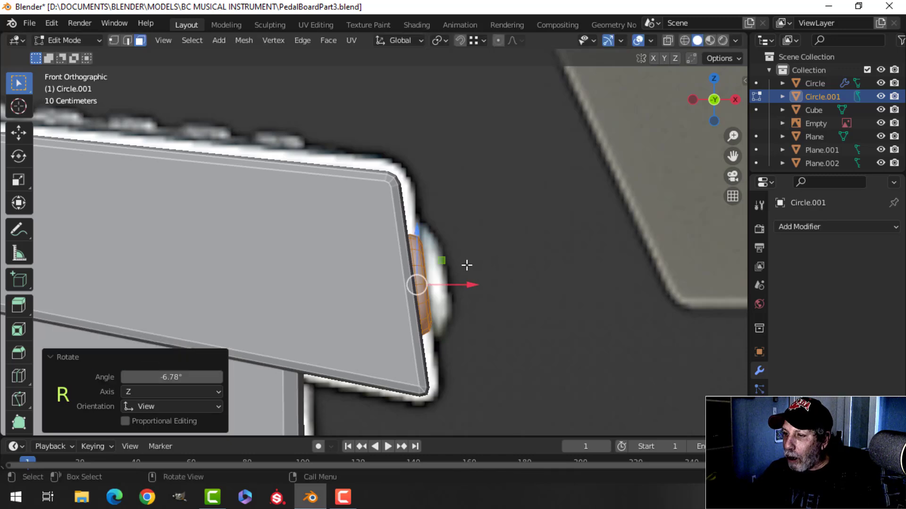
{"action": "key", "text": "r"}
{"action": "left_click", "coordinate": [474, 257]}
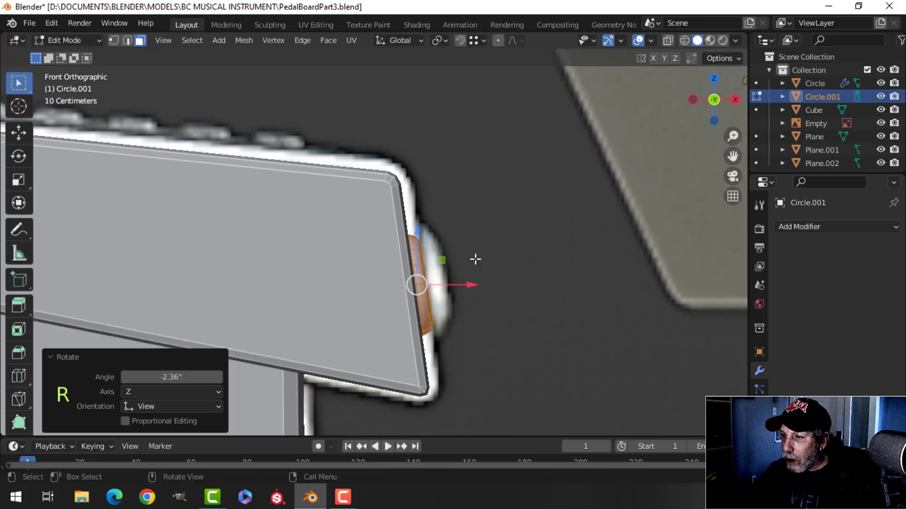
{"action": "key", "text": "g"}
{"action": "left_click", "coordinate": [479, 259]}
{"action": "key", "text": "Tab"}
{"action": "key", "text": "alt+a"}
- Join the end-face pin into the foot pedal object
{"action": "middle_click_drag", "start_coordinate": [487, 273], "coordinate": [391, 288]}
{"action": "scroll", "coordinate": [397, 289], "scroll_direction": "down", "scroll_amount": 2}
{"action": "left_click", "coordinate": [412, 254]}
{"action": "middle_click_drag", "start_coordinate": [412, 253], "coordinate": [423, 269]}
{"action": "left_click", "coordinate": [367, 247], "text": "shift"}
{"action": "key", "text": "ctrl+j"}
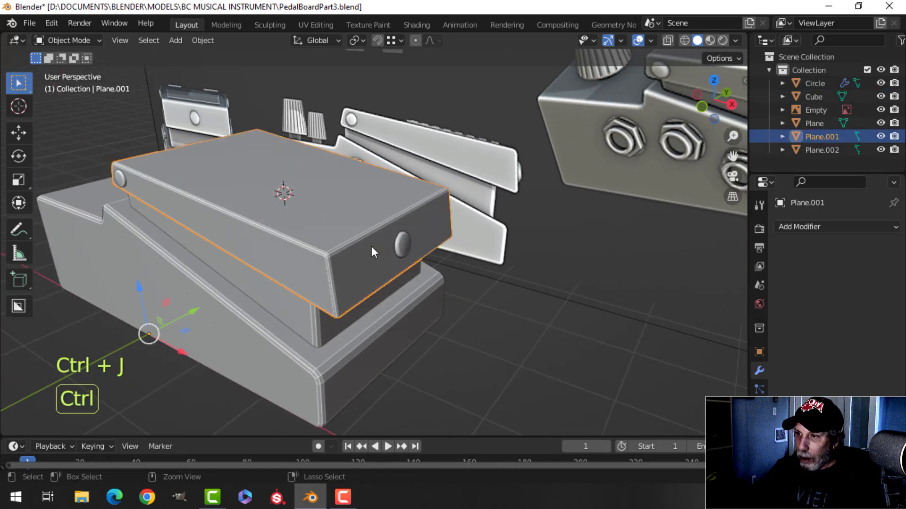
- Apply the side pins' Mirror modifier and join them into the foot pedal object
{"action": "middle_click_drag", "start_coordinate": [372, 246], "coordinate": [207, 323]}
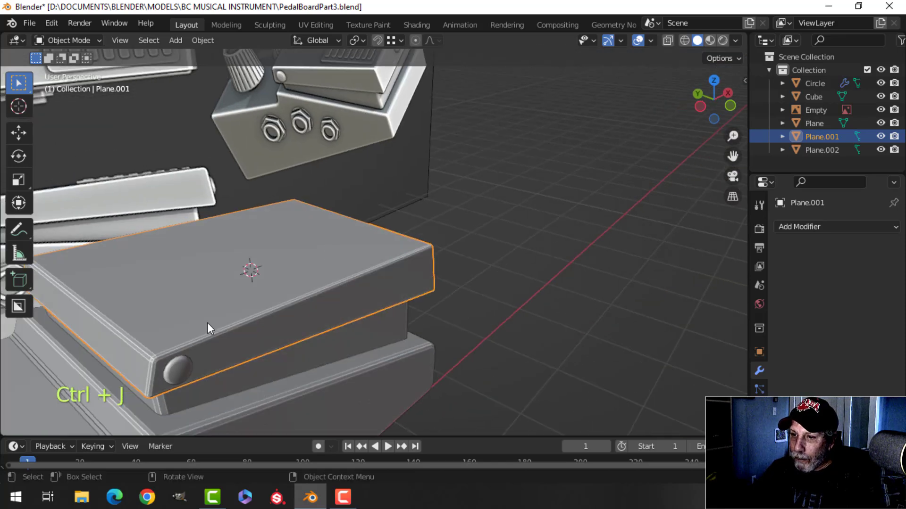
{"action": "left_click", "coordinate": [183, 374]}
{"action": "left_click", "coordinate": [861, 249]}
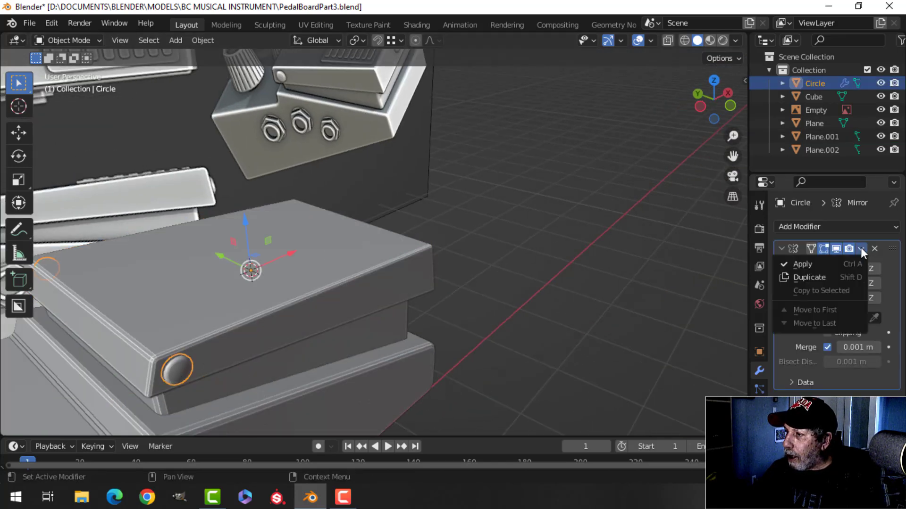
{"action": "left_click", "coordinate": [841, 260]}
{"action": "left_click", "coordinate": [271, 308], "text": "shift"}
{"action": "key", "text": "ctrl+j"}
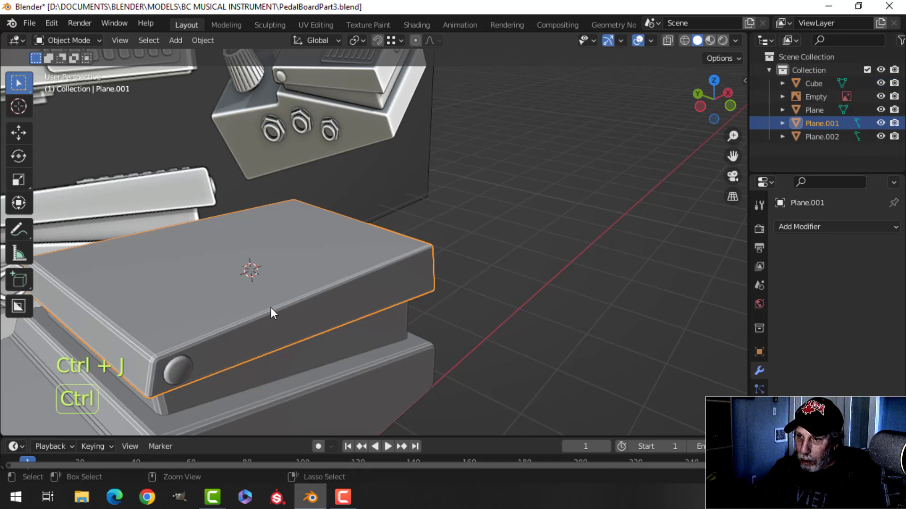
{"action": "key", "text": "alt+a"}
{"action": "middle_click_drag", "start_coordinate": [304, 317], "coordinate": [281, 203]}
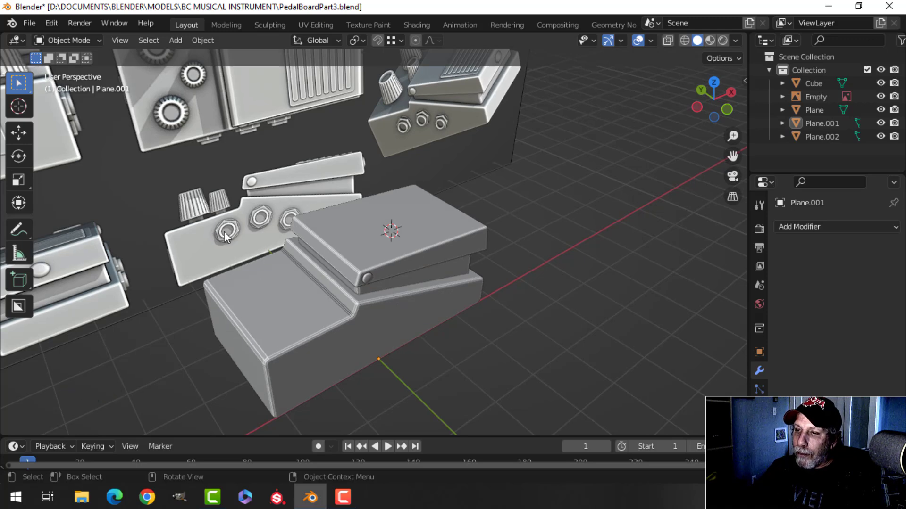
- Compare the pedal model with the reference image's views, examining the hex nuts, knobs and ribbed foot plate
{"action": "scroll", "coordinate": [285, 218], "scroll_direction": "down", "scroll_amount": 3}
{"action": "middle_click_drag", "start_coordinate": [315, 285], "coordinate": [288, 287]}
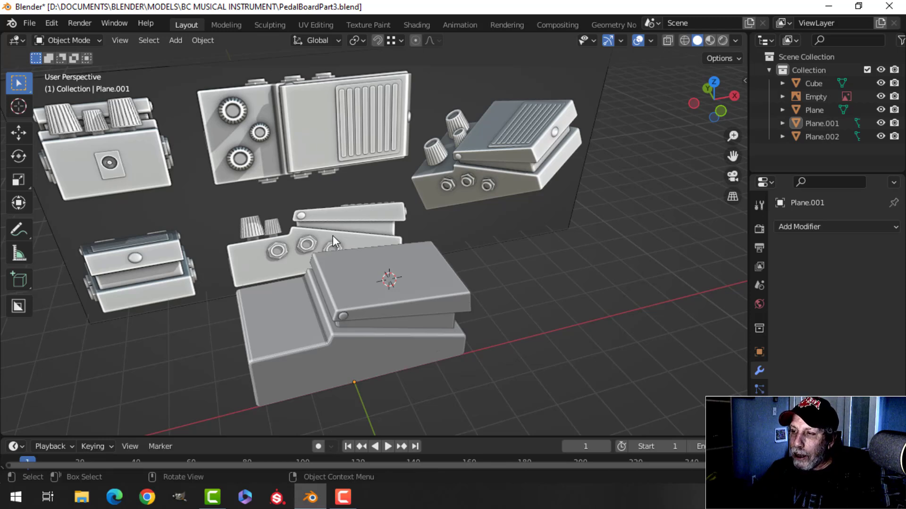
{"action": "middle_click_drag", "start_coordinate": [333, 236], "coordinate": [400, 213]}
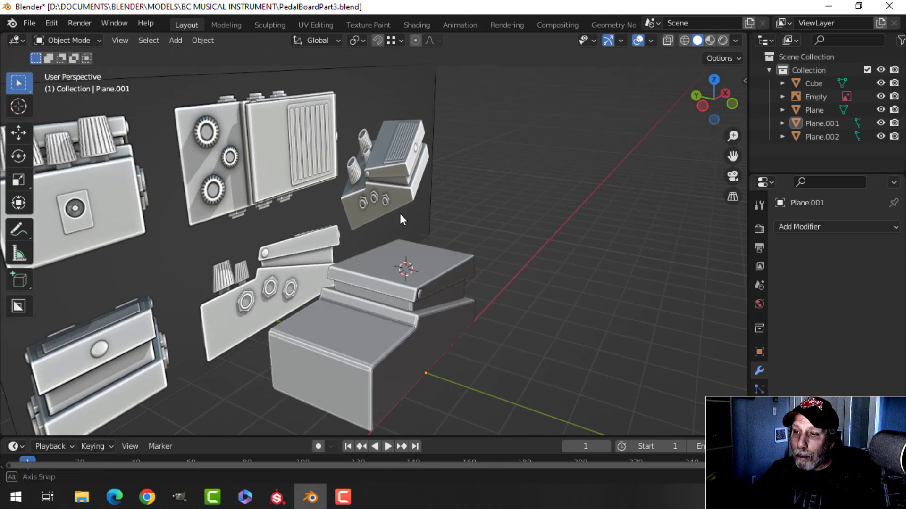
{"action": "middle_click_drag", "start_coordinate": [296, 257], "coordinate": [268, 290]}
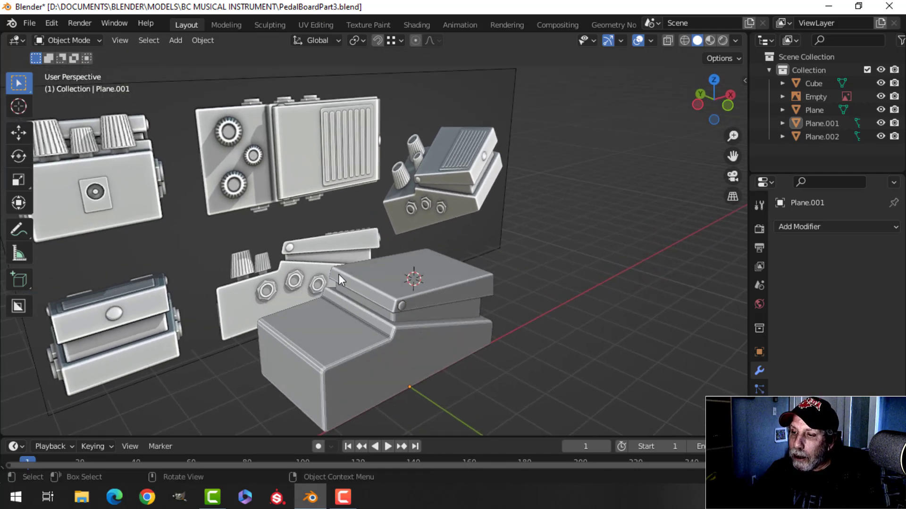
{"action": "scroll", "coordinate": [330, 284], "scroll_direction": "up", "scroll_amount": 2}
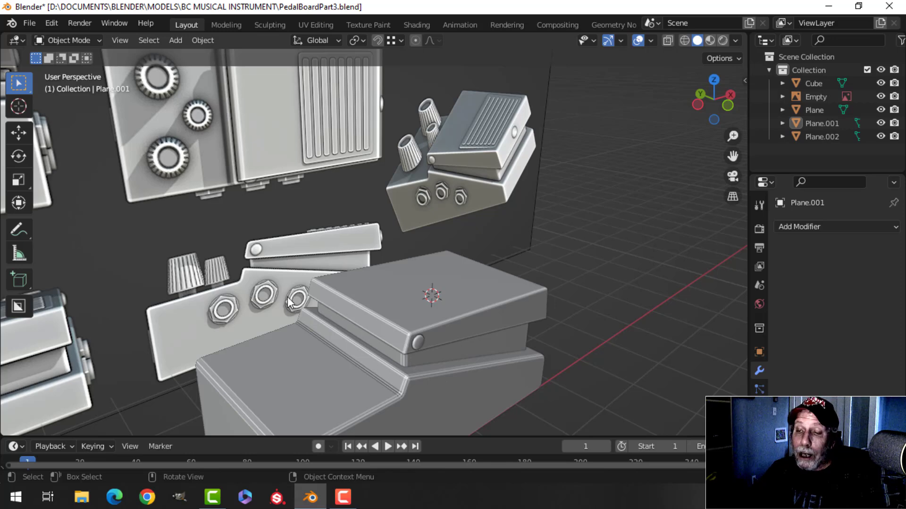
{"action": "scroll", "coordinate": [259, 300], "scroll_direction": "down", "scroll_amount": 1}
{"action": "middle_click_drag", "start_coordinate": [259, 300], "coordinate": [257, 248], "text": "shift"}
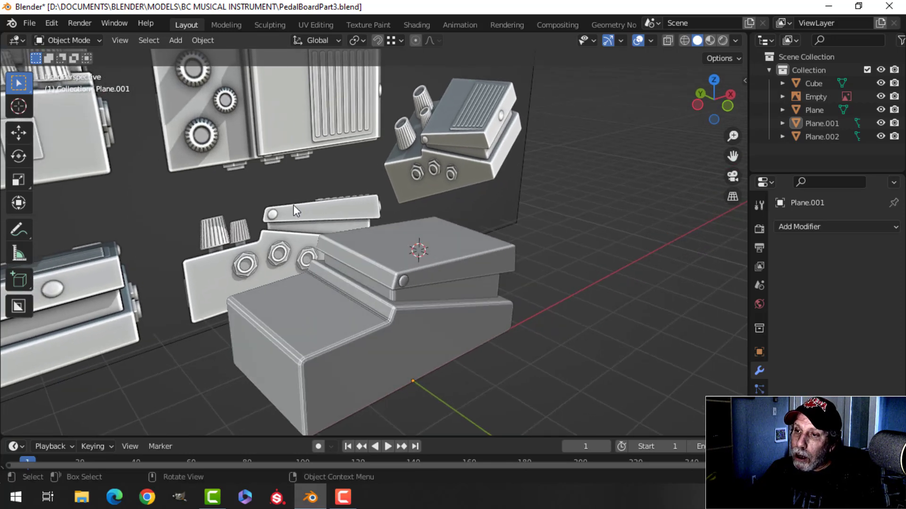
{"action": "scroll", "coordinate": [292, 208], "scroll_direction": "down", "scroll_amount": 4}
{"action": "middle_click_drag", "start_coordinate": [293, 208], "coordinate": [335, 267]}
{"action": "scroll", "coordinate": [335, 267], "scroll_direction": "up", "scroll_amount": 4}
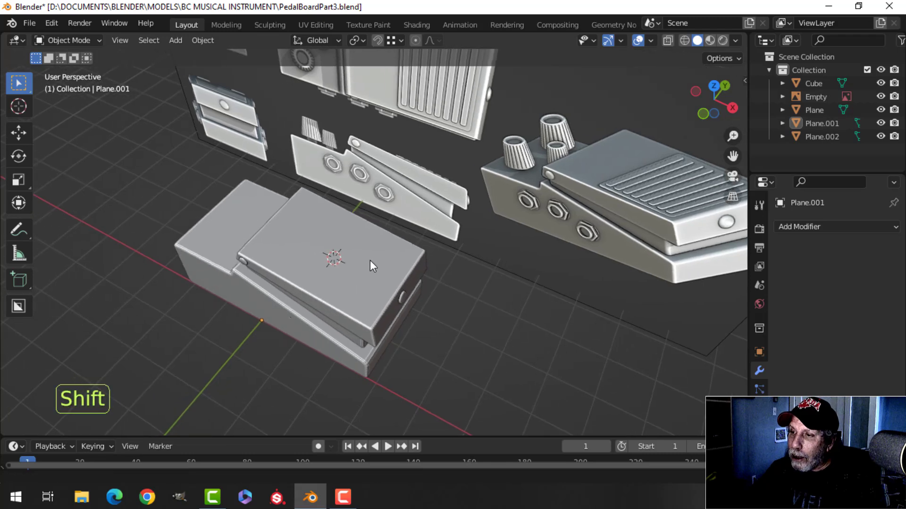
{"action": "scroll", "coordinate": [428, 159], "scroll_direction": "down", "scroll_amount": 1}
{"action": "middle_click_drag", "start_coordinate": [392, 193], "coordinate": [375, 230], "text": "shift"}
{"action": "middle_click_drag", "start_coordinate": [342, 300], "coordinate": [355, 293]}
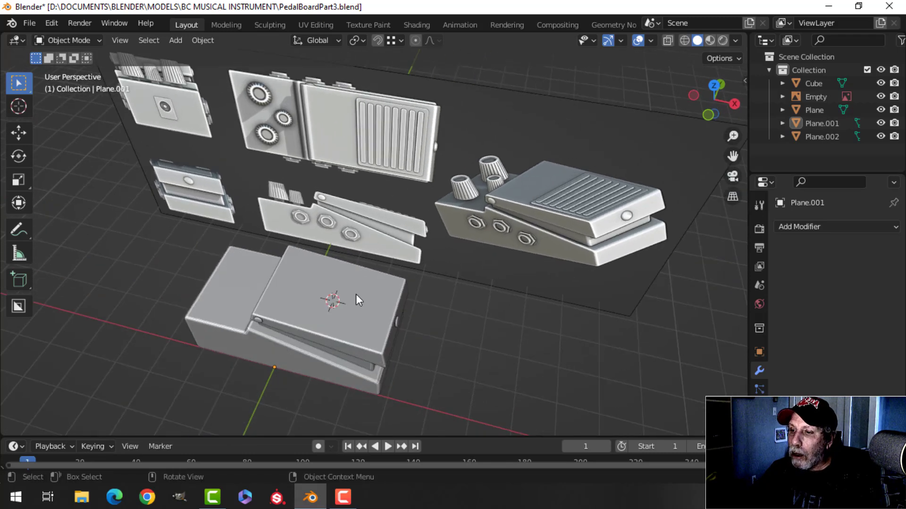
- Duplicate the foot pedal's top face and raise the copy about 0.39 m along Z
{"action": "left_click", "coordinate": [356, 294]}
{"action": "key", "text": "Tab"}
{"action": "middle_click_drag", "start_coordinate": [348, 335], "coordinate": [349, 291], "text": "shift"}
{"action": "key", "text": "alt+a"}
{"action": "key", "text": "3"}
{"action": "left_click", "coordinate": [363, 276]}
{"action": "middle_click_drag", "start_coordinate": [349, 290], "coordinate": [400, 240]}
{"action": "scroll", "coordinate": [366, 272], "scroll_direction": "up", "scroll_amount": 2}
{"action": "key", "text": "shift+d"}
{"action": "right_click", "coordinate": [401, 239]}
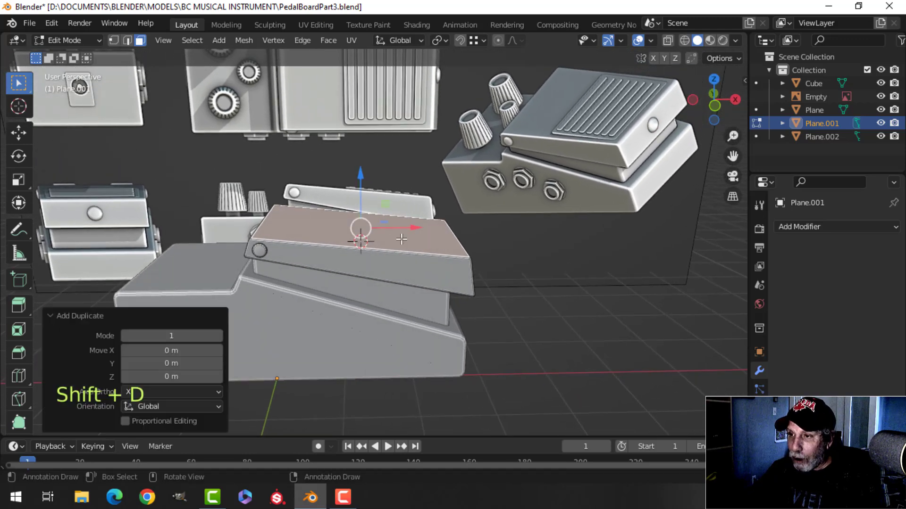
{"action": "left_click_drag", "start_coordinate": [361, 177], "coordinate": [368, 150]}
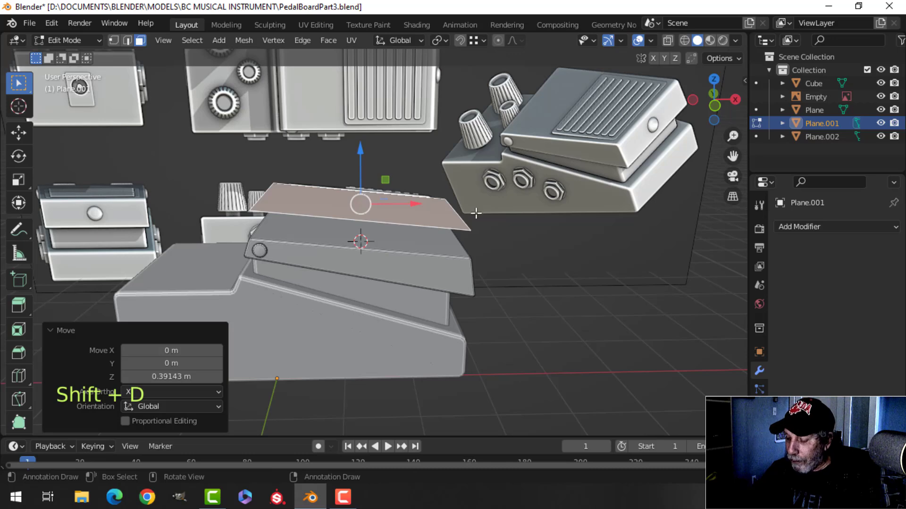
- In top view, scale the copied face to about 0.867 and separate it into its own object
{"action": "key", "text": "KP_7"}
{"action": "key", "text": "s"}
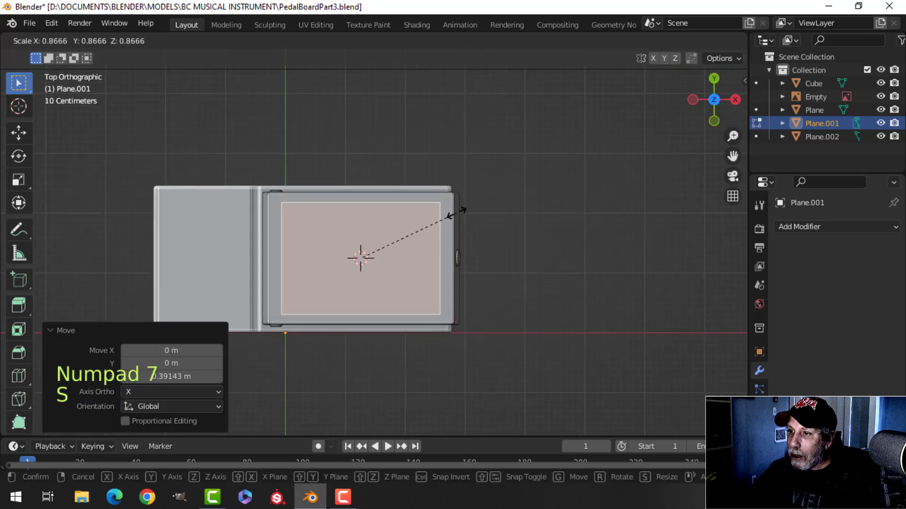
{"action": "left_click", "coordinate": [456, 211]}
{"action": "key", "text": "p"}
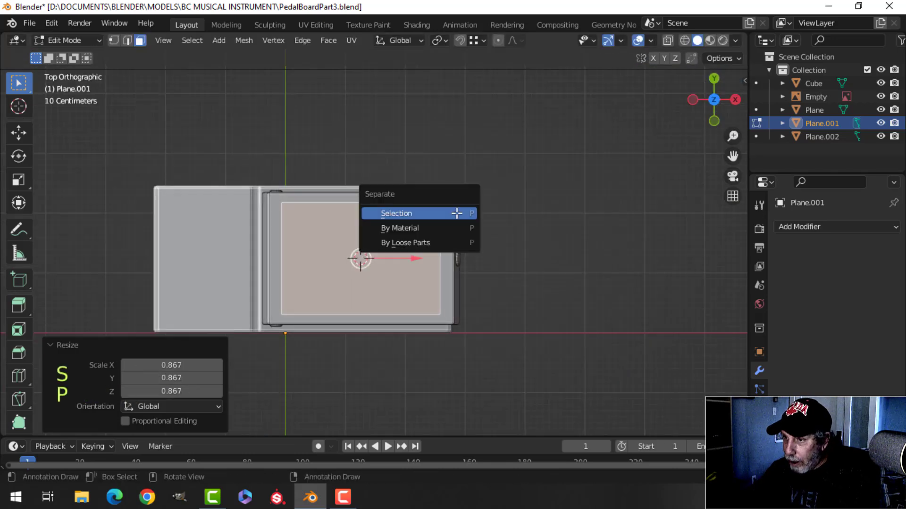
{"action": "left_click", "coordinate": [457, 213]}
- Shorten the separated face by moving its edge nearest the pedal's hinge end about 1.01 m along X
{"action": "key", "text": "Tab"}
{"action": "left_click", "coordinate": [285, 231]}
{"action": "key", "text": "Tab"}
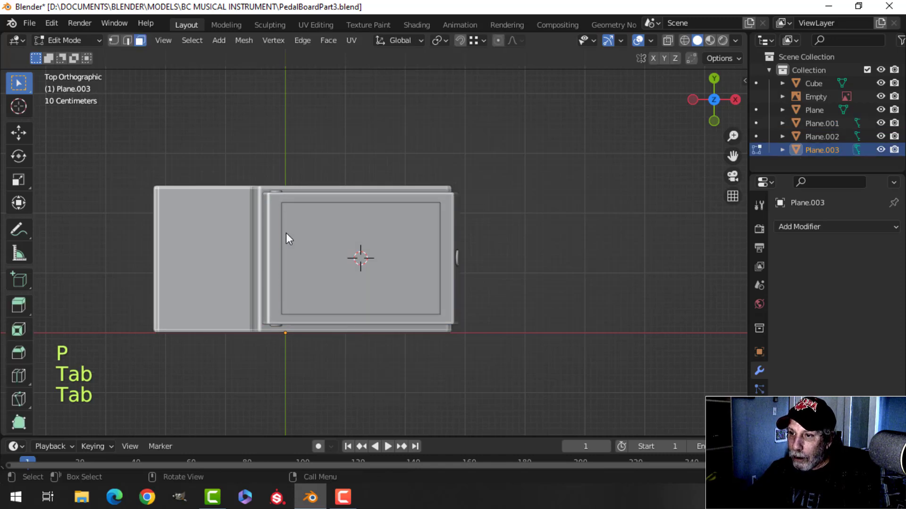
{"action": "key", "text": "2"}
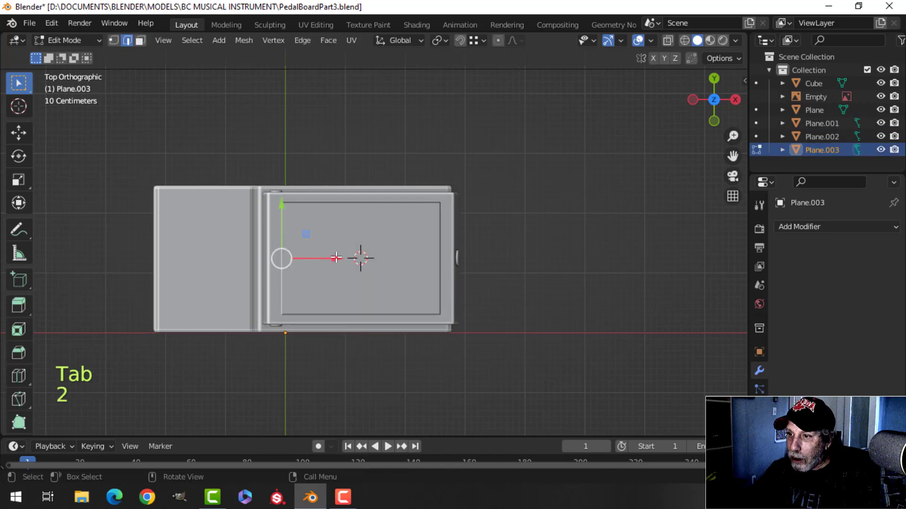
{"action": "left_click_drag", "start_coordinate": [335, 258], "coordinate": [401, 255]}
- Extrude the whole face about -0.035 m along its normal to form a thin plate, and delete its selected bottom face
{"action": "middle_click_drag", "start_coordinate": [425, 268], "coordinate": [403, 235]}
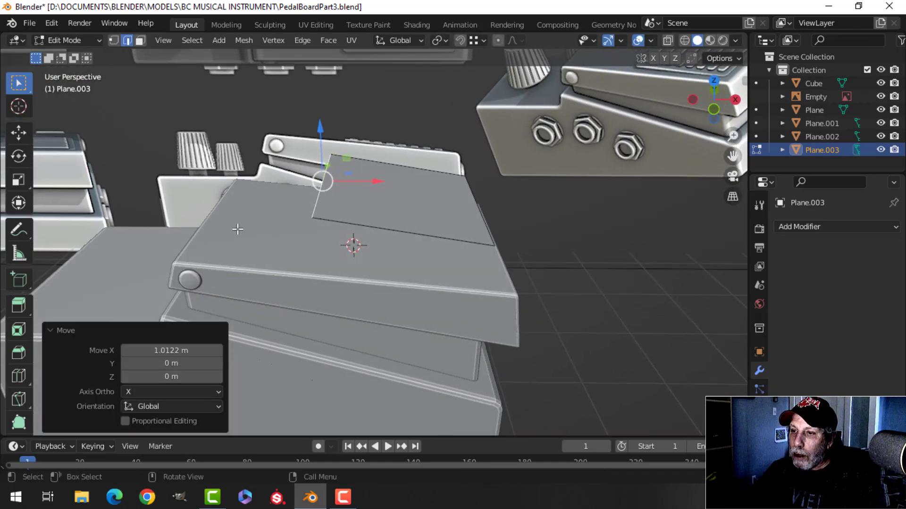
{"action": "middle_click_drag", "start_coordinate": [255, 223], "coordinate": [449, 253]}
{"action": "key", "text": "a"}
{"action": "scroll", "coordinate": [443, 255], "scroll_direction": "up", "scroll_amount": 2}
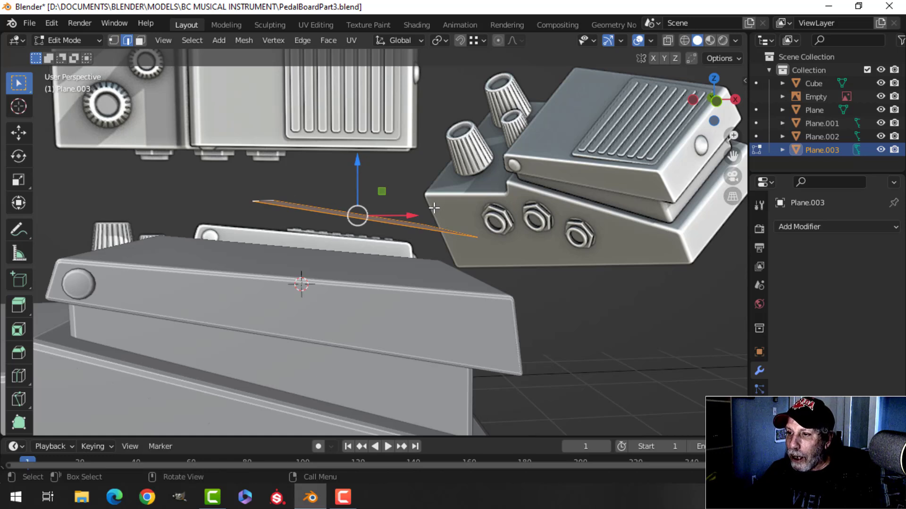
{"action": "middle_click_drag", "start_coordinate": [433, 207], "coordinate": [441, 214]}
{"action": "key", "text": "e"}
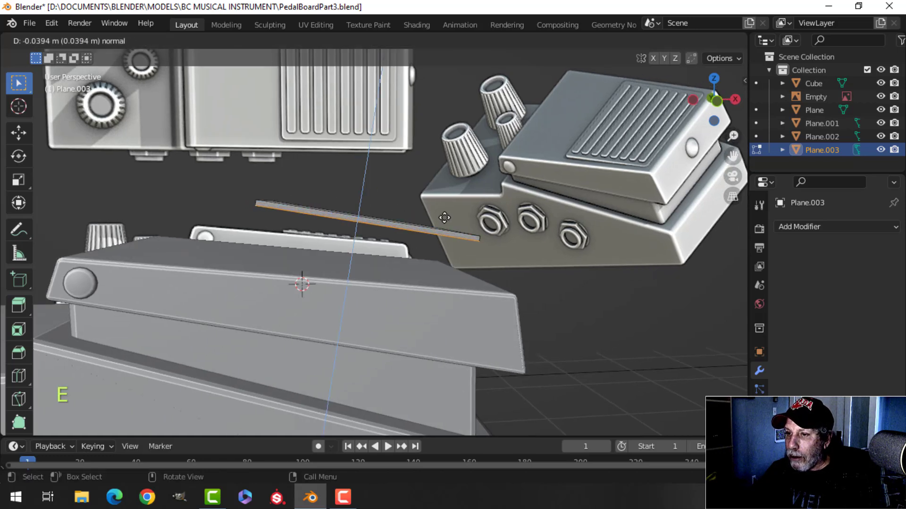
{"action": "key", "text": "shift"}
{"action": "left_click", "coordinate": [443, 212]}
{"action": "key", "text": "x"}
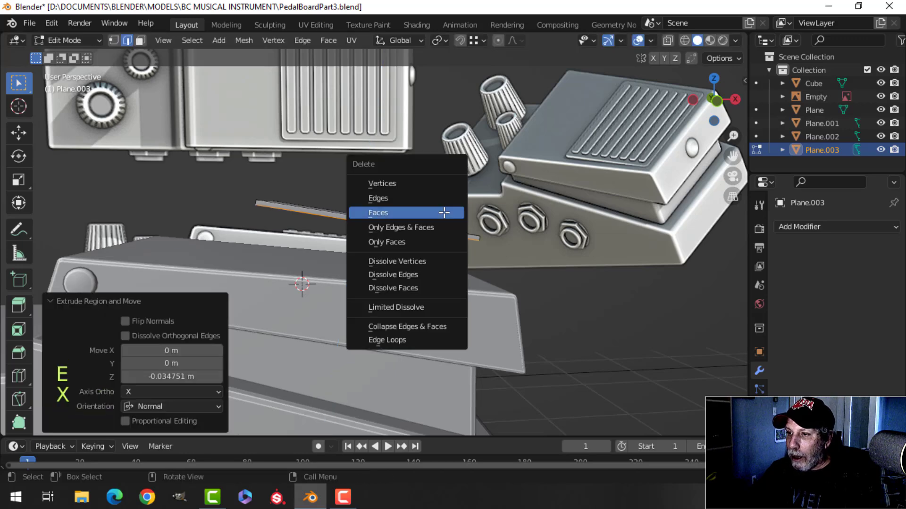
{"action": "left_click", "coordinate": [444, 213]}
- Bevel the plate's vertical corner edges with a width of about 0.0187 m and 2 segments
{"action": "middle_click_drag", "start_coordinate": [441, 214], "coordinate": [368, 240]}
{"action": "scroll", "coordinate": [367, 241], "scroll_direction": "up", "scroll_amount": 3}
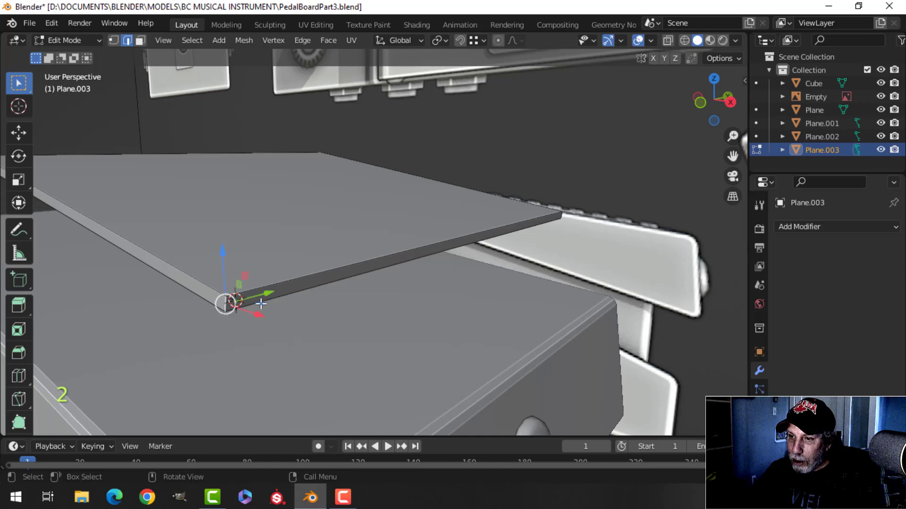
{"action": "middle_click_drag", "start_coordinate": [261, 304], "coordinate": [353, 298]}
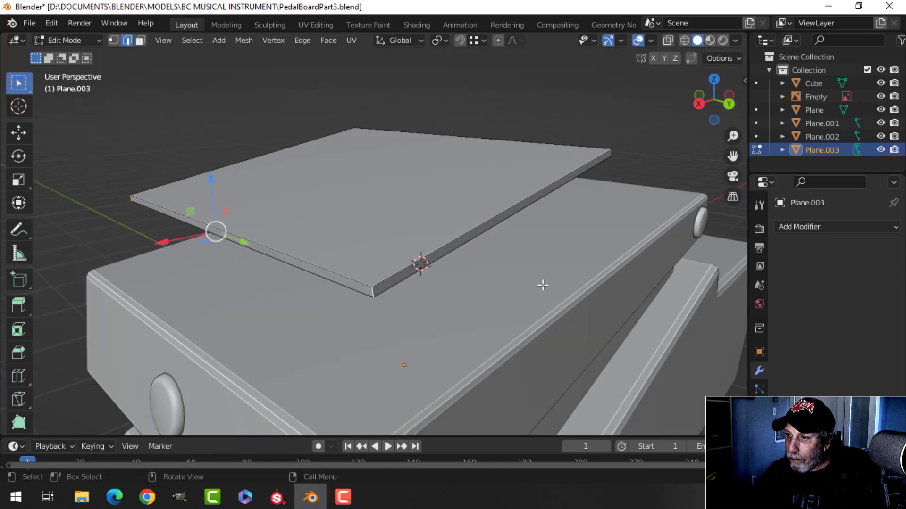
{"action": "middle_click_drag", "start_coordinate": [543, 285], "coordinate": [284, 291]}
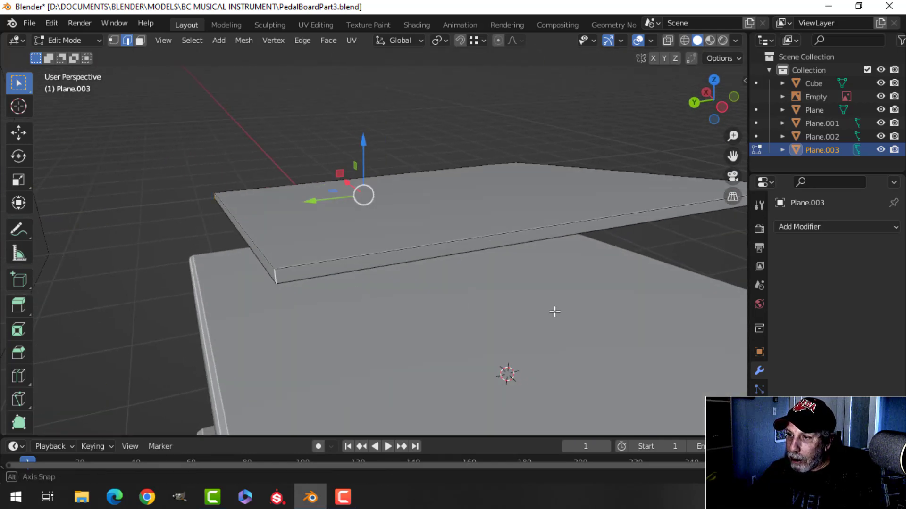
{"action": "middle_click_drag", "start_coordinate": [554, 311], "coordinate": [445, 304]}
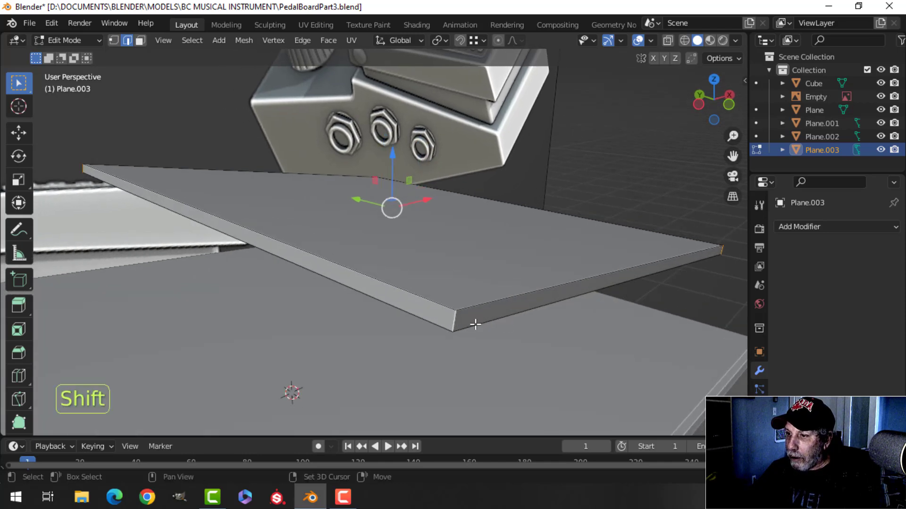
{"action": "key", "text": "ctrl+b"}
{"action": "left_click", "coordinate": [580, 333]}
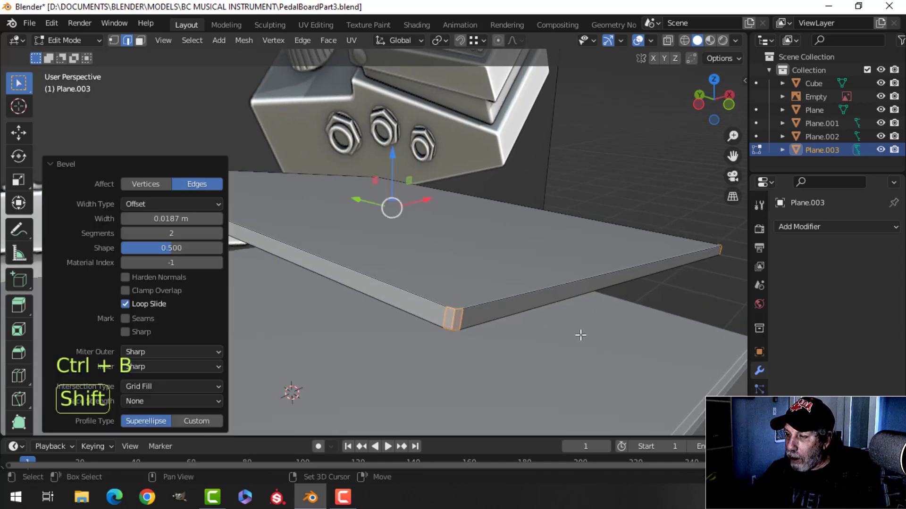
- Bevel the edge loop around the plate's top face
{"action": "key", "text": "alt+a"}
{"action": "left_click", "coordinate": [510, 299], "text": "alt+shift"}
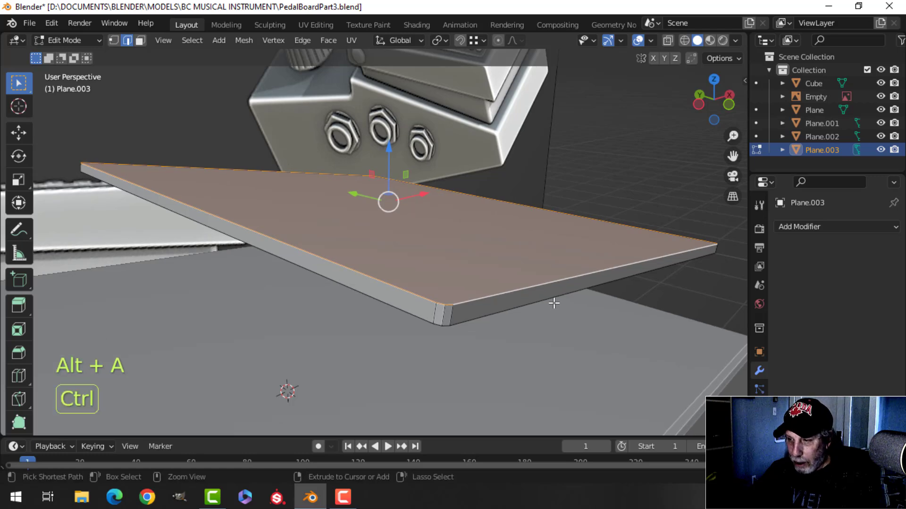
{"action": "key", "text": "ctrl+b"}
{"action": "left_click", "coordinate": [573, 315]}
{"action": "middle_click_drag", "start_coordinate": [573, 316], "coordinate": [425, 276]}
{"action": "key", "text": "Tab"}
{"action": "key", "text": "a"}
{"action": "key", "text": "alt+a"}
- In front view, lower the whole plate about 0.354 m along Z and rotate it by -2.86° towards the pedal's slope
{"action": "left_click", "coordinate": [437, 259]}
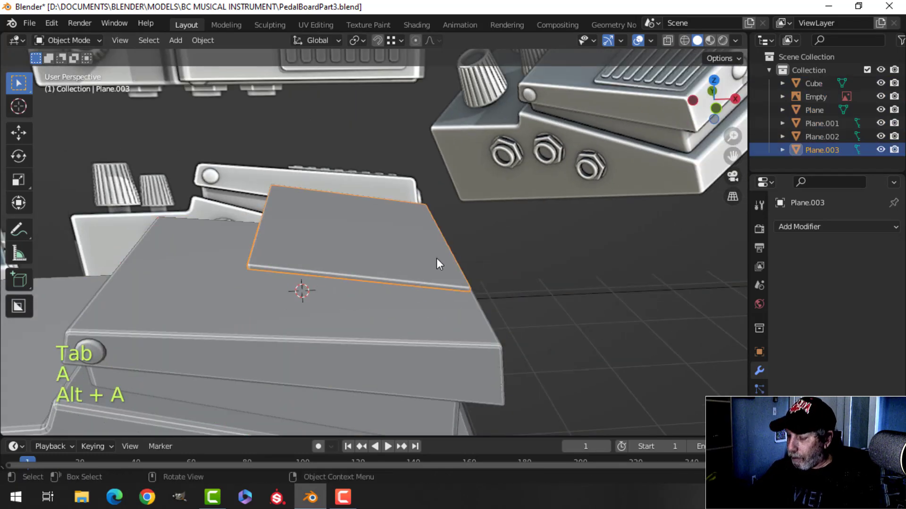
{"action": "key", "text": "KP_1"}
{"action": "key", "text": "Tab"}
{"action": "key", "text": "a"}
{"action": "scroll", "coordinate": [437, 258], "scroll_direction": "up", "scroll_amount": 2}
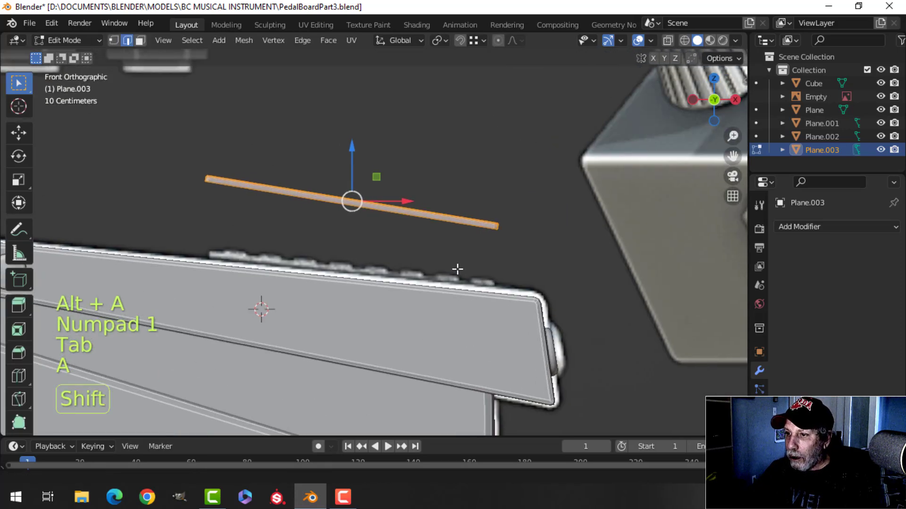
{"action": "middle_click_drag", "start_coordinate": [457, 269], "coordinate": [470, 278], "text": "shift"}
{"action": "left_click_drag", "start_coordinate": [365, 159], "coordinate": [364, 220]}
{"action": "key", "text": "r"}
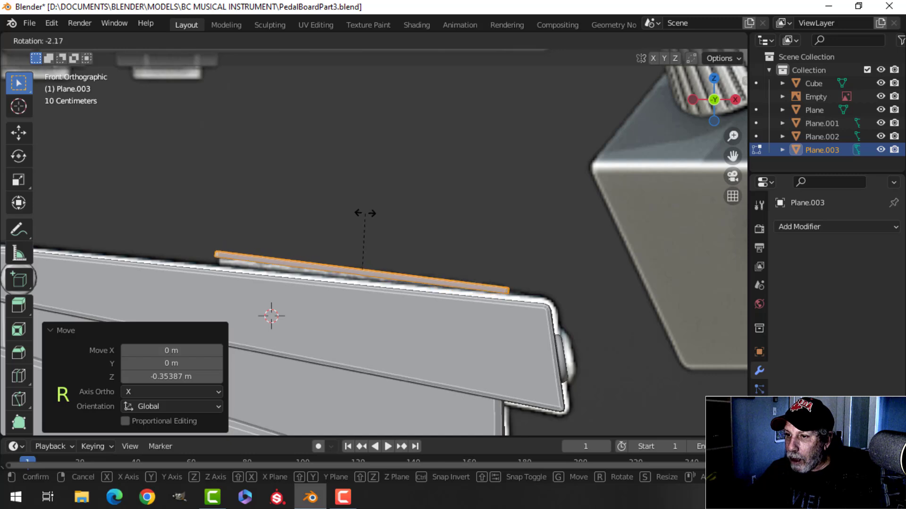
{"action": "left_click", "coordinate": [364, 212]}
- Seat the plate on the pedal's sloped top, lowering it about 0.030 m and 0.028 m and rotating it by -0.895° plus a slight correction
{"action": "scroll", "coordinate": [366, 220], "scroll_direction": "up", "scroll_amount": 3}
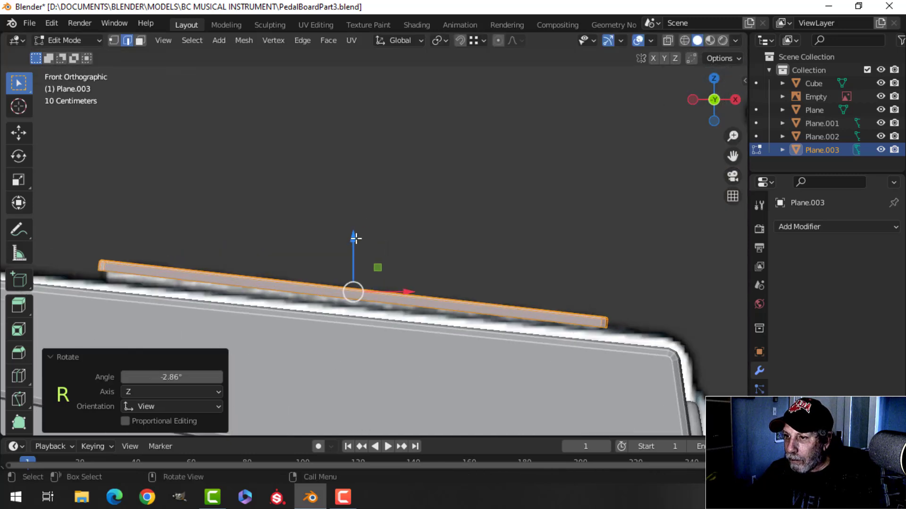
{"action": "left_click_drag", "start_coordinate": [352, 242], "coordinate": [352, 246]}
{"action": "key", "text": "r"}
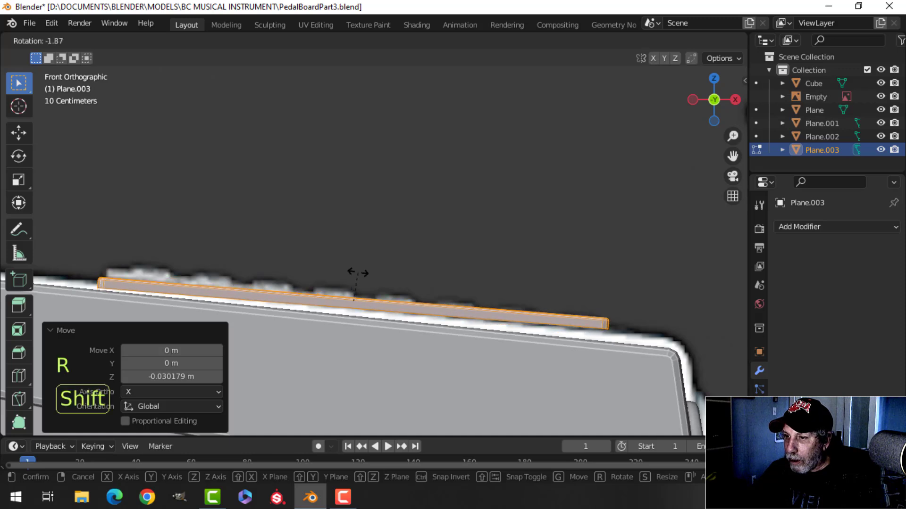
{"action": "left_click", "coordinate": [365, 285]}
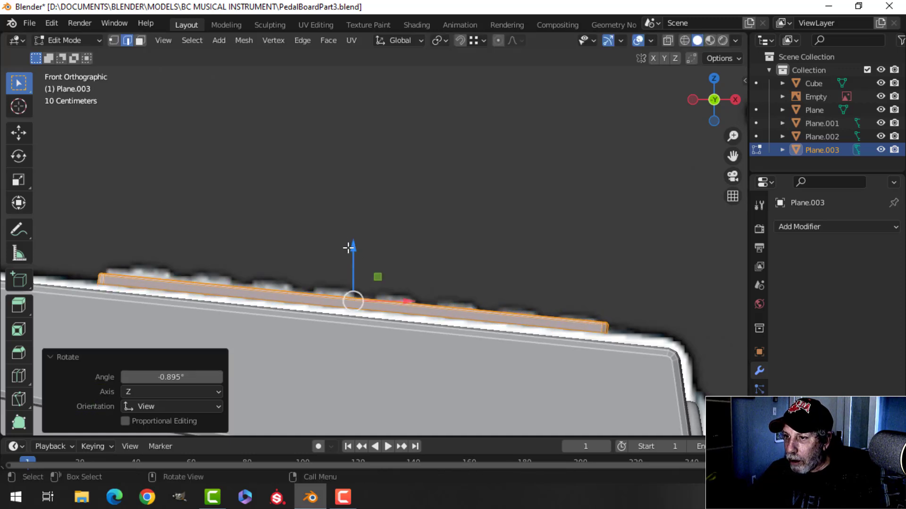
{"action": "left_click_drag", "start_coordinate": [348, 247], "coordinate": [349, 263]}
{"action": "middle_click_drag", "start_coordinate": [420, 262], "coordinate": [417, 231], "text": "shift"}
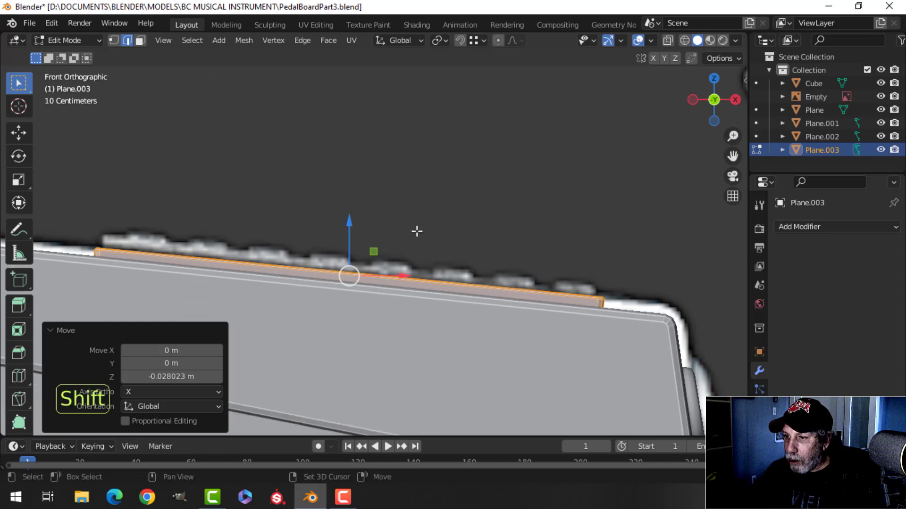
{"action": "key", "text": "r"}
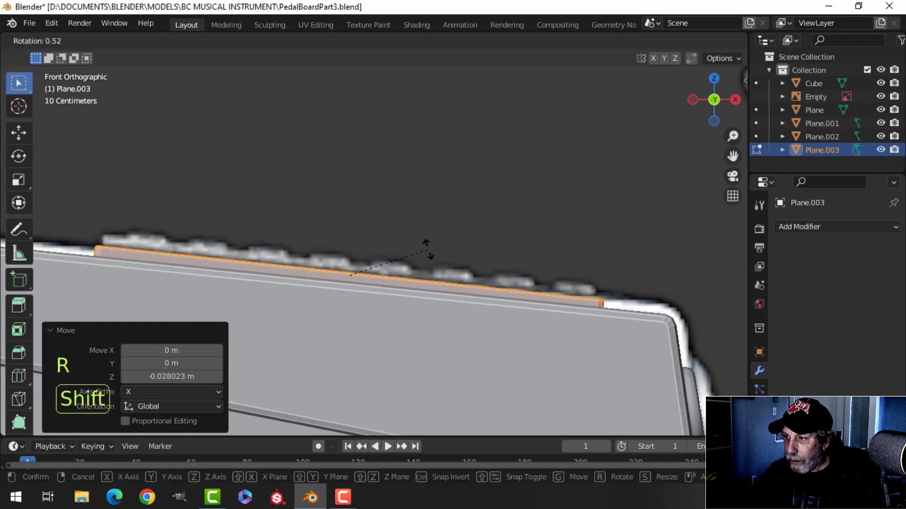
{"action": "left_click", "coordinate": [428, 250]}
{"action": "scroll", "coordinate": [421, 221], "scroll_direction": "down", "scroll_amount": 3}
{"action": "key", "text": "Tab"}
- Examine the seated plate on the foot pedal and compare it with the ribbed plate in the reference image
{"action": "middle_click_drag", "start_coordinate": [420, 216], "coordinate": [408, 250]}
{"action": "scroll", "coordinate": [378, 255], "scroll_direction": "down", "scroll_amount": 4}
{"action": "key", "text": "alt+a"}
{"action": "scroll", "coordinate": [442, 261], "scroll_direction": "down", "scroll_amount": 4}
{"action": "scroll", "coordinate": [419, 261], "scroll_direction": "up", "scroll_amount": 4}
{"action": "scroll", "coordinate": [429, 234], "scroll_direction": "down", "scroll_amount": 2}
{"action": "scroll", "coordinate": [389, 262], "scroll_direction": "up", "scroll_amount": 3}
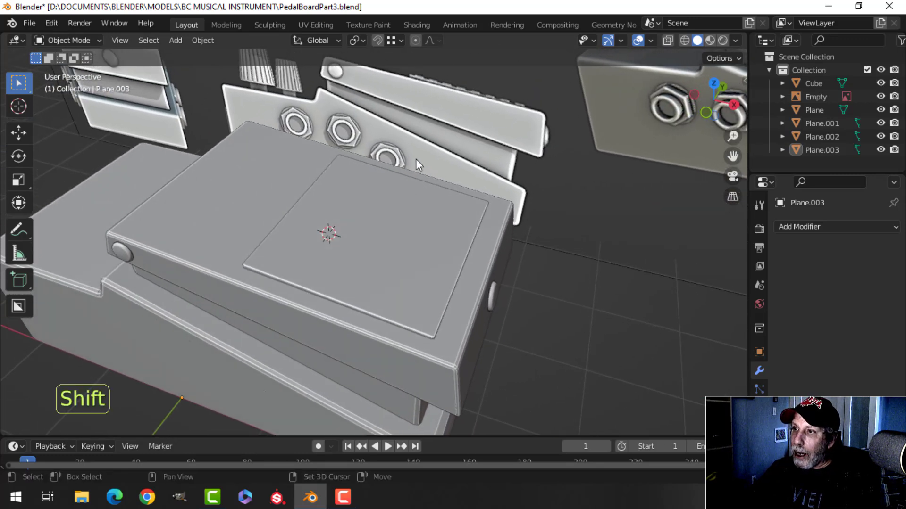
{"action": "middle_click_drag", "start_coordinate": [415, 160], "coordinate": [398, 196], "text": "shift"}
{"action": "scroll", "coordinate": [434, 138], "scroll_direction": "down", "scroll_amount": 4}
{"action": "scroll", "coordinate": [435, 137], "scroll_direction": "up", "scroll_amount": 1}
{"action": "scroll", "coordinate": [523, 190], "scroll_direction": "down", "scroll_amount": 1}
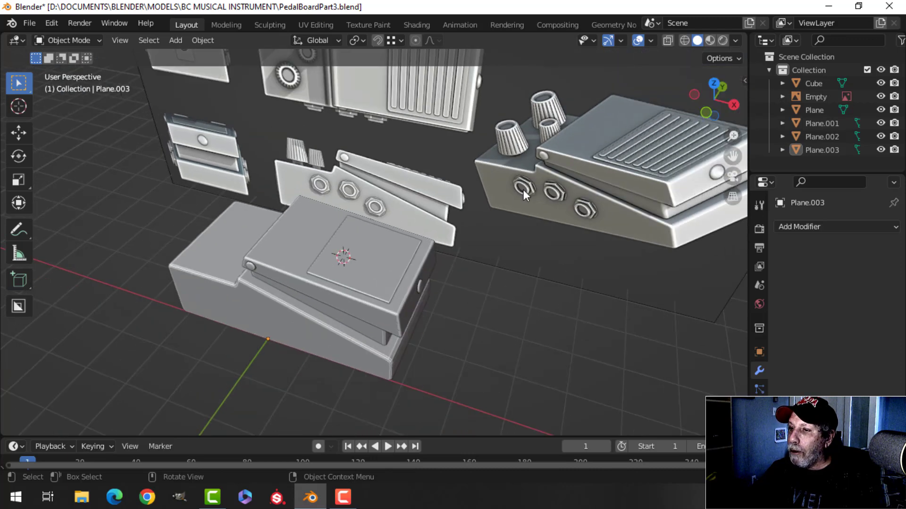
- Snap the 3D cursor to the centre of the tread plate's top face
{"action": "scroll", "coordinate": [522, 189], "scroll_direction": "down", "scroll_amount": 1}
{"action": "middle_click_drag", "start_coordinate": [384, 230], "coordinate": [406, 184], "text": "shift"}
{"action": "scroll", "coordinate": [395, 214], "scroll_direction": "up", "scroll_amount": 3}
{"action": "left_click", "coordinate": [398, 186]}
{"action": "scroll", "coordinate": [400, 189], "scroll_direction": "up", "scroll_amount": 1}
{"action": "key", "text": "Tab"}
{"action": "key", "text": "alt+a"}
{"action": "scroll", "coordinate": [403, 196], "scroll_direction": "up", "scroll_amount": 2}
{"action": "key", "text": "Tab"}
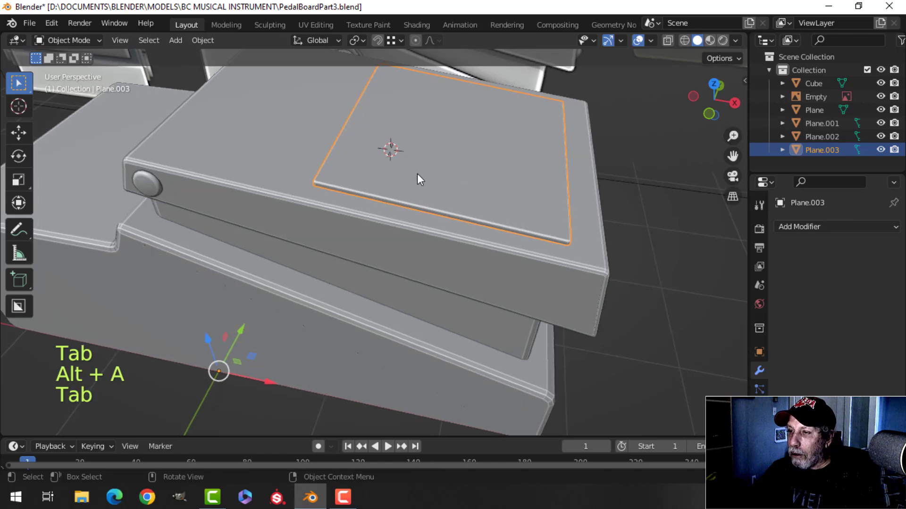
{"action": "key", "text": "Tab"}
{"action": "key", "text": "3"}
{"action": "left_click", "coordinate": [456, 163]}
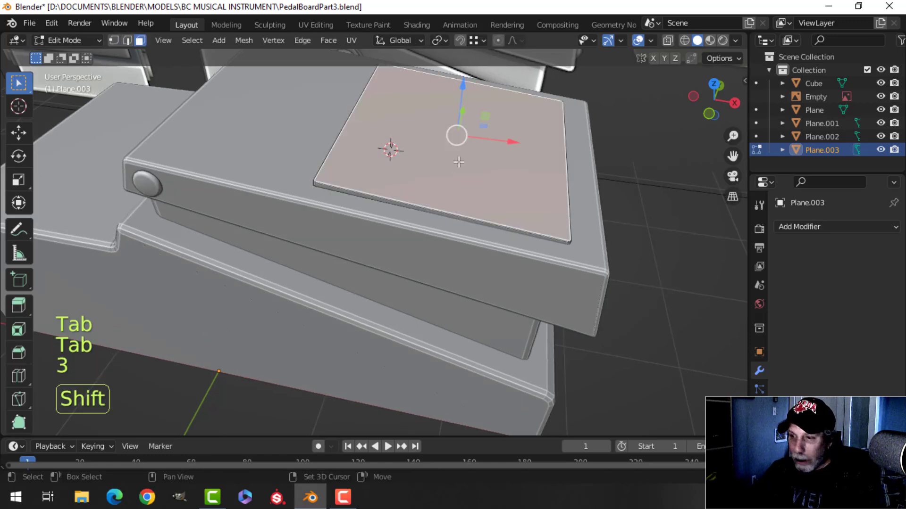
{"action": "key", "text": "shift+s"}
{"action": "left_click", "coordinate": [446, 242]}
- Add a mesh plane at the 3D cursor and raise its geometry about 0.412 m along Z above the plate
{"action": "key", "text": "Tab"}
{"action": "middle_click_drag", "start_coordinate": [469, 214], "coordinate": [430, 227]}
{"action": "key", "text": "alt+a"}
{"action": "key", "text": "shift+a"}
{"action": "mouse_move", "coordinate": [409, 202]}
{"action": "left_click", "coordinate": [480, 199]}
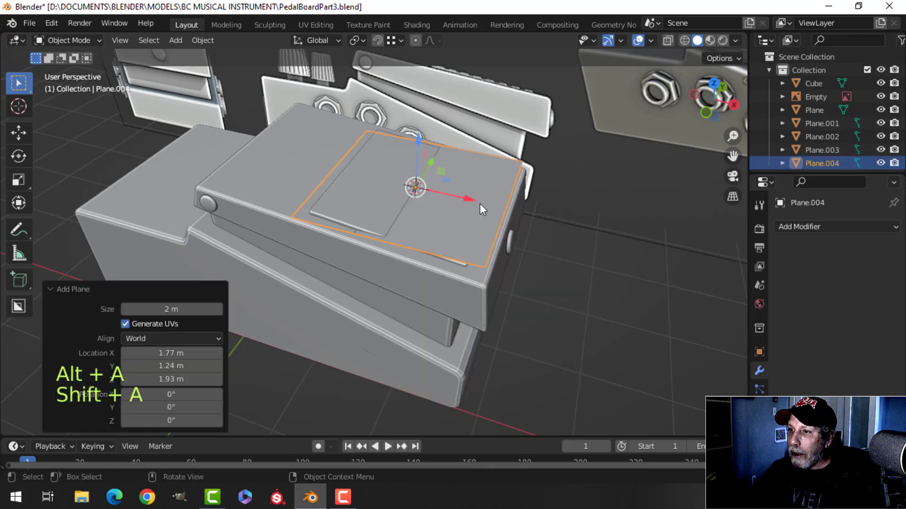
{"action": "key", "text": "Tab"}
{"action": "middle_click_drag", "start_coordinate": [474, 203], "coordinate": [481, 213]}
{"action": "left_click_drag", "start_coordinate": [419, 147], "coordinate": [426, 116]}
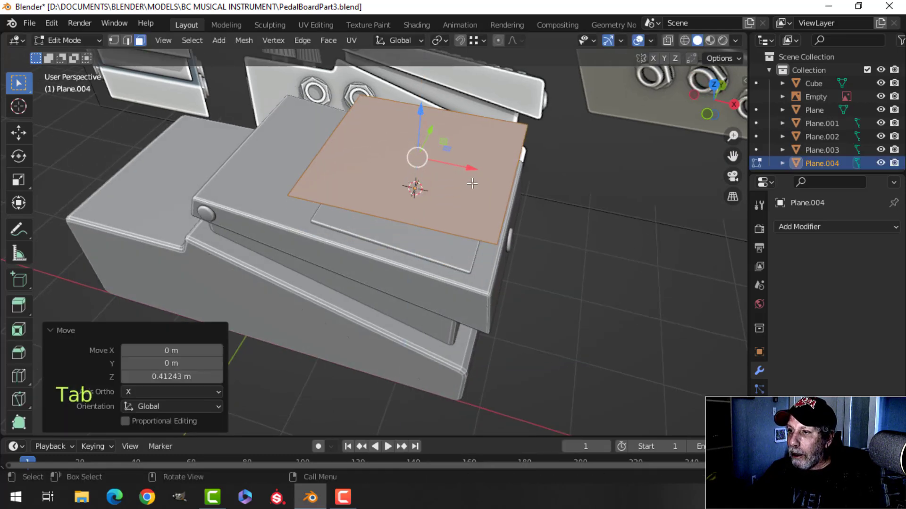
- In top view, scale the new plane to 0.072 along X and 0.859 along Y to form a narrow strip
{"action": "key", "text": "KP_7"}
{"action": "key", "text": "s"}
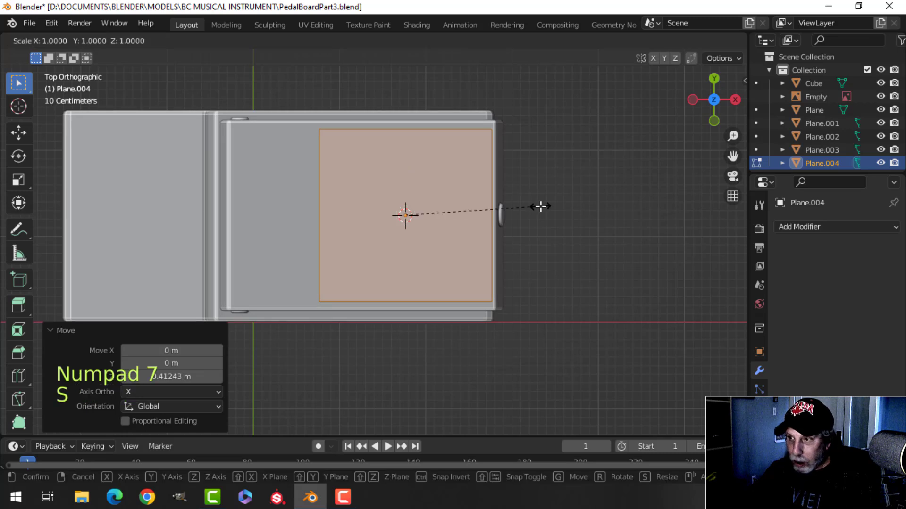
{"action": "key", "text": "x"}
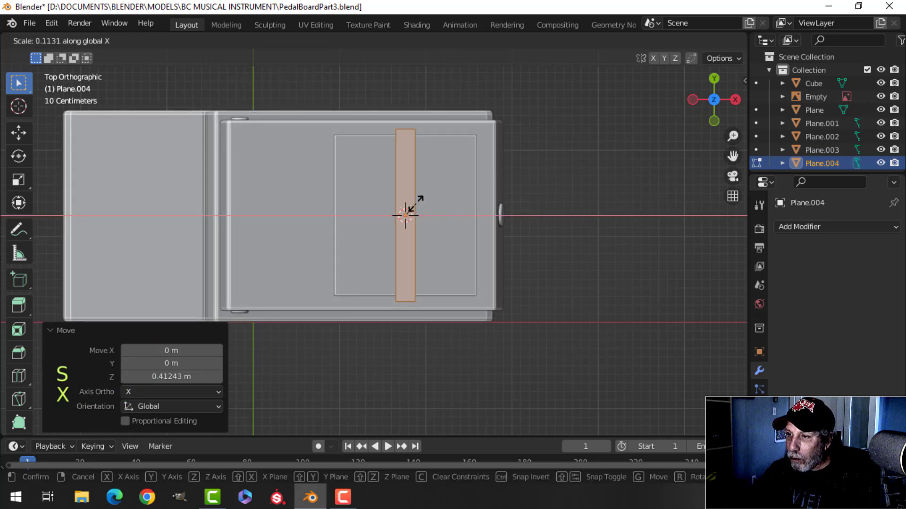
{"action": "left_click", "coordinate": [410, 206]}
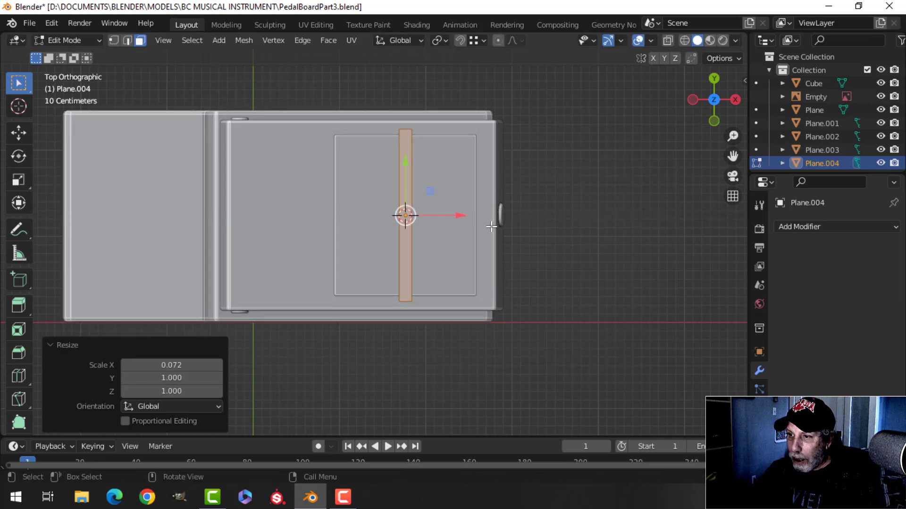
{"action": "key", "text": "s"}
{"action": "key", "text": "y"}
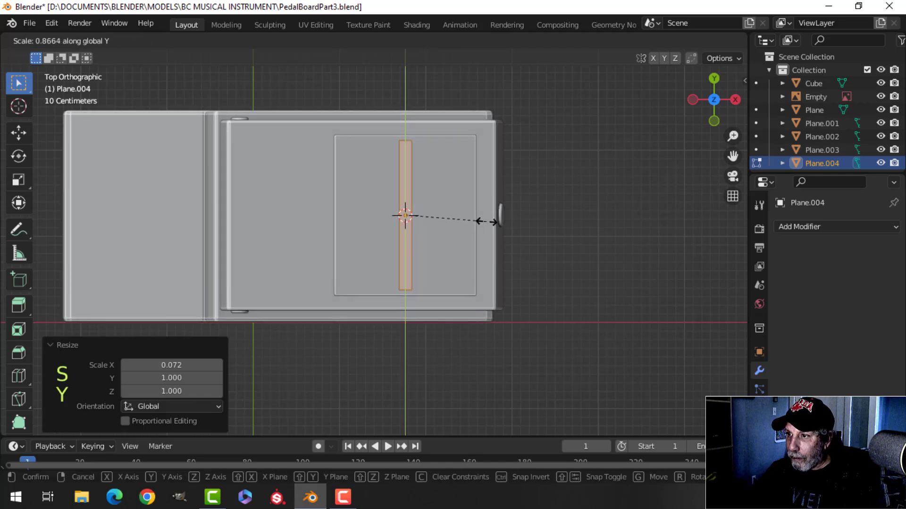
{"action": "left_click", "coordinate": [486, 220]}
- Move the strip about 0.55 m along negative X to the plate's edge nearest the knob area and extrude it into a thin bar
{"action": "key", "text": "g"}
{"action": "key", "text": "x"}
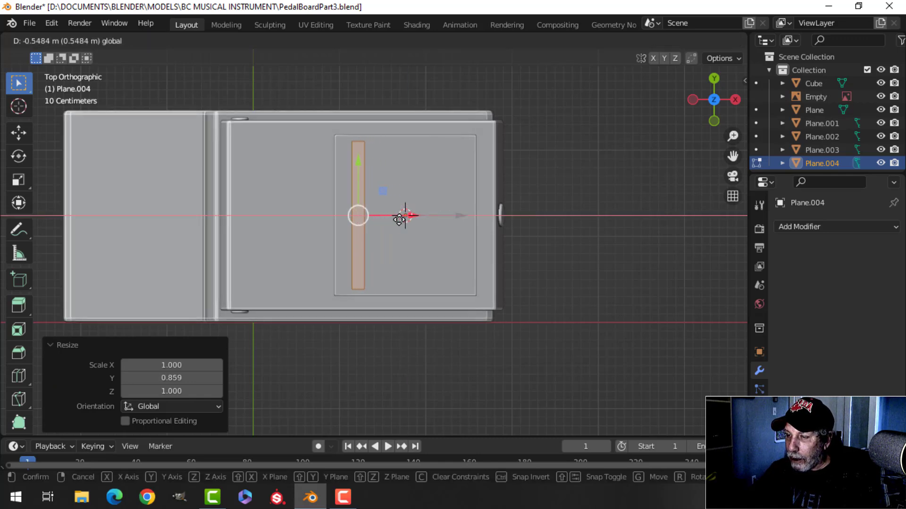
{"action": "left_click", "coordinate": [395, 220]}
{"action": "middle_click_drag", "start_coordinate": [427, 222], "coordinate": [368, 250]}
{"action": "scroll", "coordinate": [416, 175], "scroll_direction": "up", "scroll_amount": 4}
{"action": "key", "text": "e"}
{"action": "left_click", "coordinate": [414, 222]}
{"action": "key", "text": "x"}
{"action": "left_click", "coordinate": [396, 222]}
- Round the bar's four vertical corner edges with a 4-segment bevel about 0.048 m wide
{"action": "scroll", "coordinate": [391, 236], "scroll_direction": "up", "scroll_amount": 4}
{"action": "left_click", "coordinate": [239, 215], "text": "shift"}
{"action": "middle_click_drag", "start_coordinate": [368, 250], "coordinate": [257, 280]}
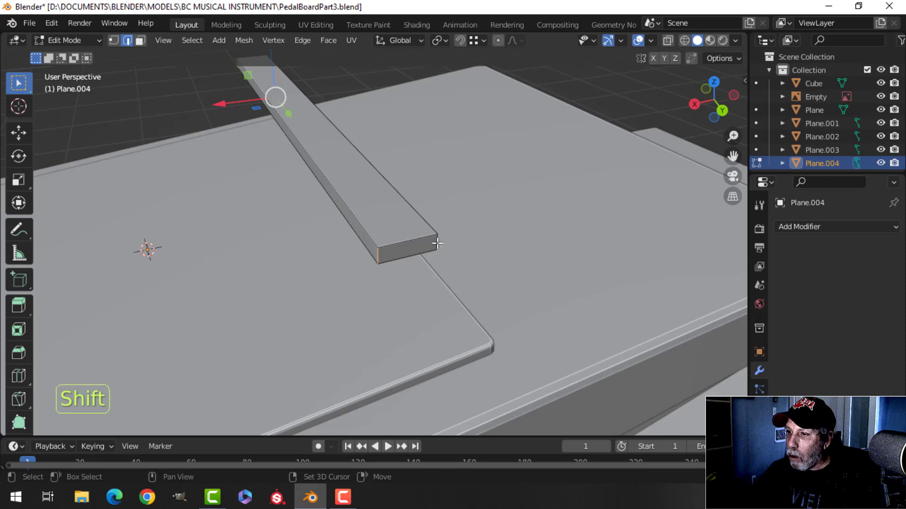
{"action": "key", "text": "ctrl+b"}
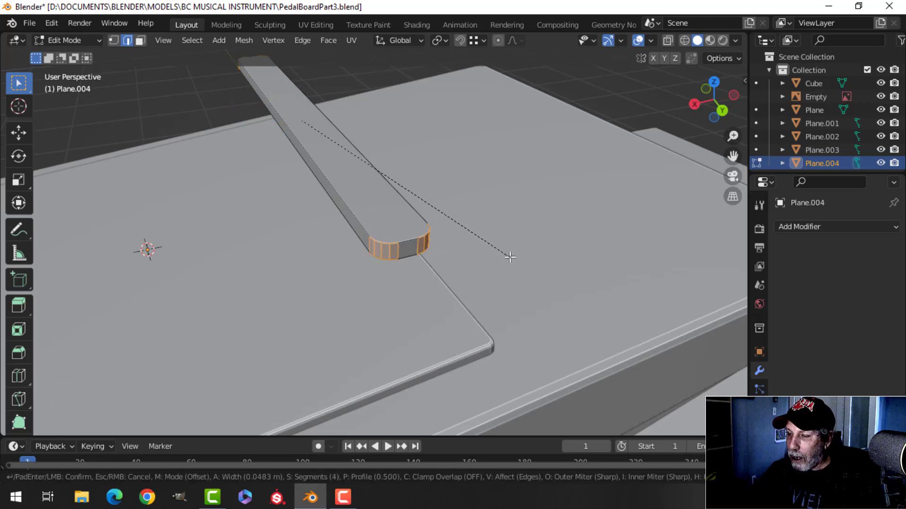
{"action": "left_click", "coordinate": [510, 257]}
- Bevel the edge loop around the bar's top face with a narrow single segment
{"action": "key", "text": "alt+a"}
{"action": "left_click", "coordinate": [408, 240], "text": "alt"}
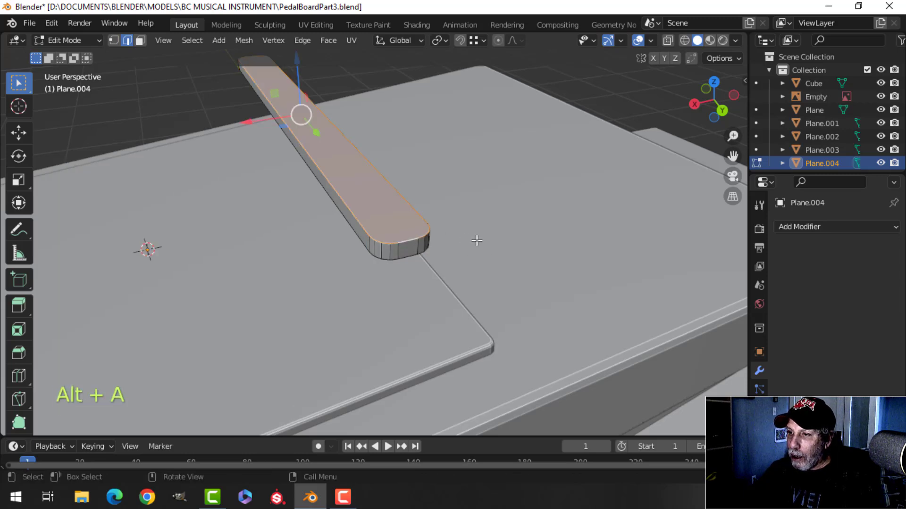
{"action": "key", "text": "ctrl+b"}
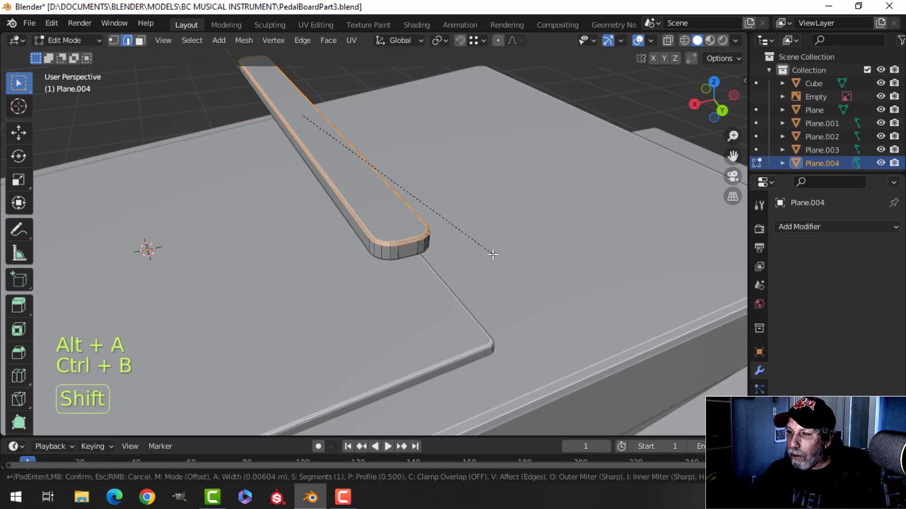
{"action": "left_click", "coordinate": [497, 257]}
- Add an Array modifier to the bar with a count of 7 and a relative offset X factor of 1.450
{"action": "key", "text": "a"}
{"action": "middle_click_drag", "start_coordinate": [477, 253], "coordinate": [433, 270]}
{"action": "scroll", "coordinate": [499, 247], "scroll_direction": "down", "scroll_amount": 2}
{"action": "left_click", "coordinate": [802, 229]}
{"action": "left_click", "coordinate": [613, 263]}
{"action": "left_click_drag", "start_coordinate": [841, 325], "coordinate": [868, 326], "text": "shift"}
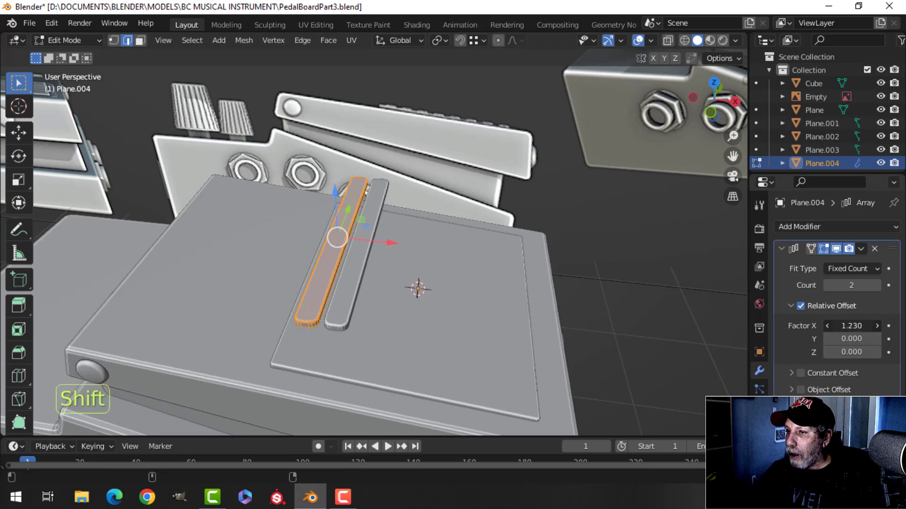
{"action": "left_click_drag", "start_coordinate": [870, 285], "coordinate": [879, 285]}
{"action": "left_click", "coordinate": [875, 286]}
{"action": "left_click", "coordinate": [875, 286]}
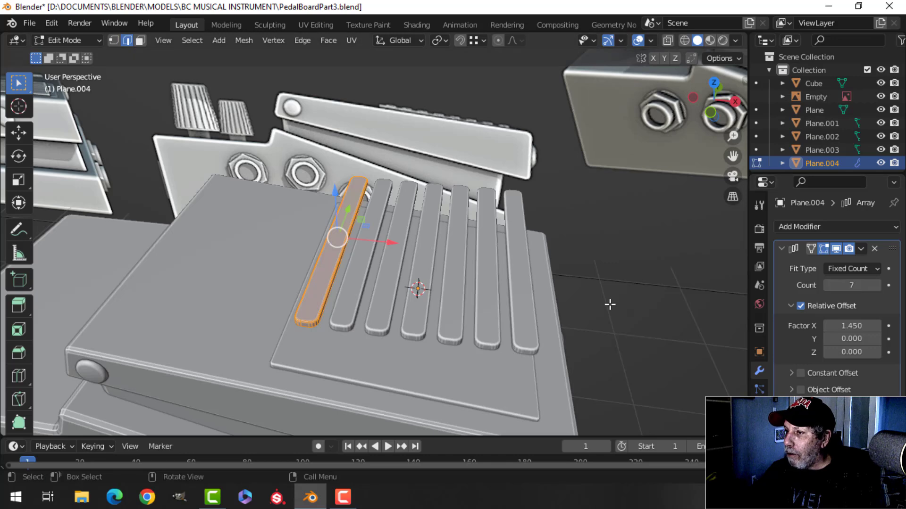
- Compare the bars with the reference in front view, set the array's X factor to 1.480 and apply the modifier
{"action": "middle_click_drag", "start_coordinate": [609, 305], "coordinate": [566, 281]}
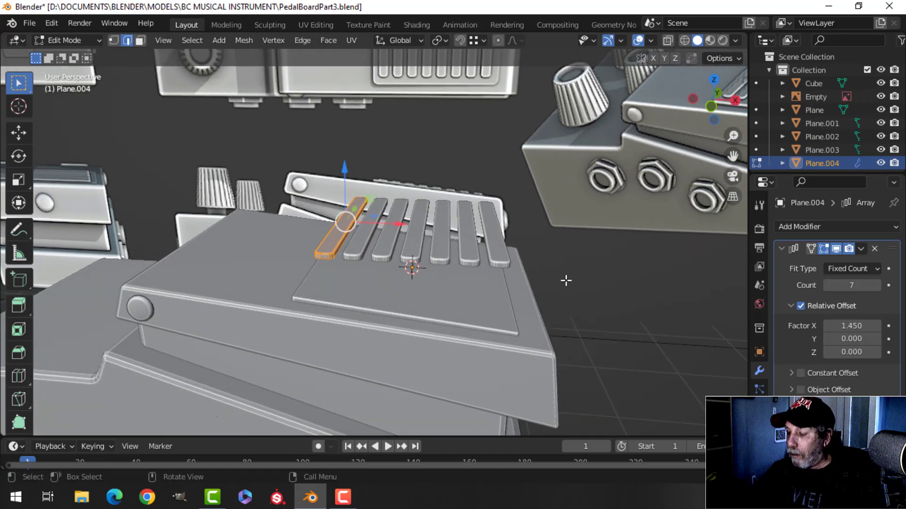
{"action": "key", "text": "KP_1"}
{"action": "scroll", "coordinate": [566, 281], "scroll_direction": "up", "scroll_amount": 2}
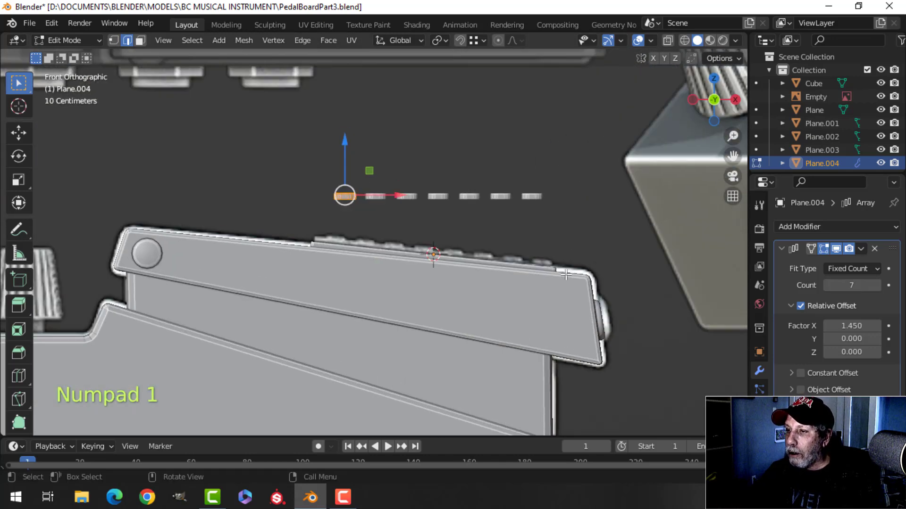
{"action": "key", "text": "shift"}
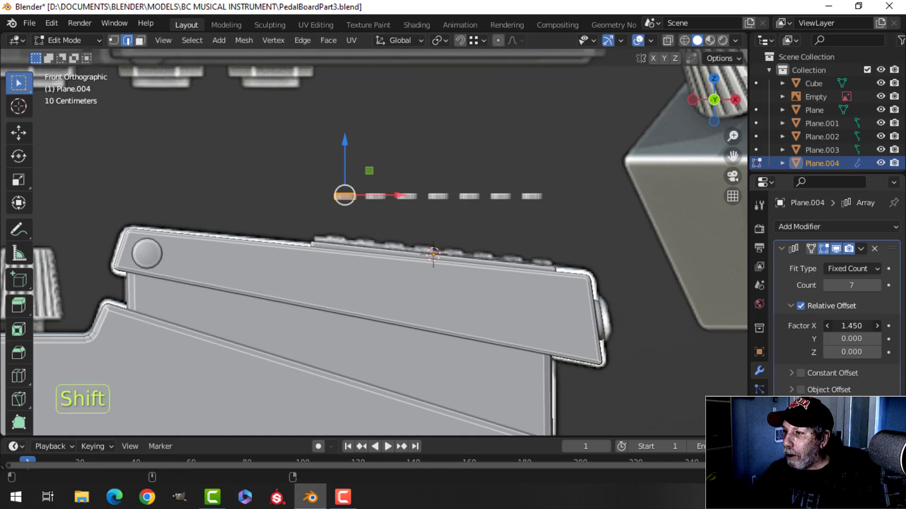
{"action": "key", "text": "Tab"}
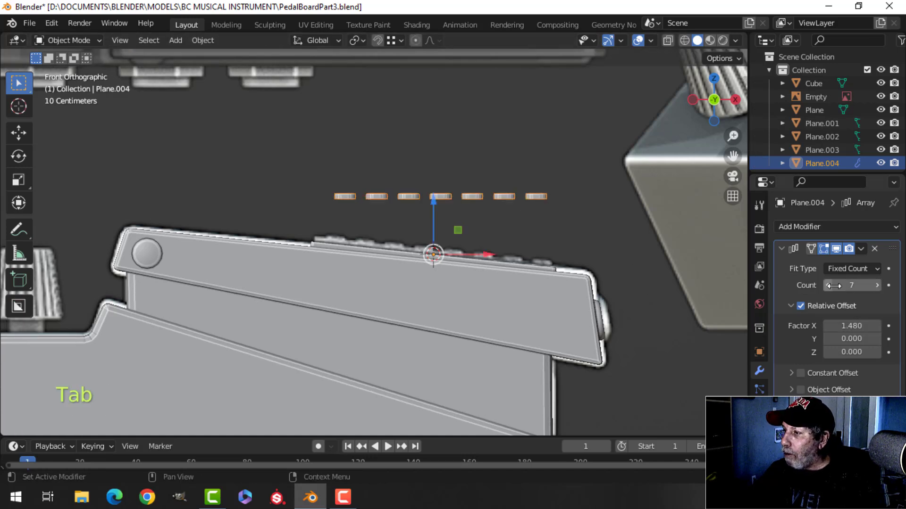
{"action": "left_click", "coordinate": [861, 249]}
{"action": "left_click", "coordinate": [792, 262]}
- Move all seven bars about -0.068 m along X and -0.301 m along Z, down towards the tread plate
{"action": "key", "text": "Tab"}
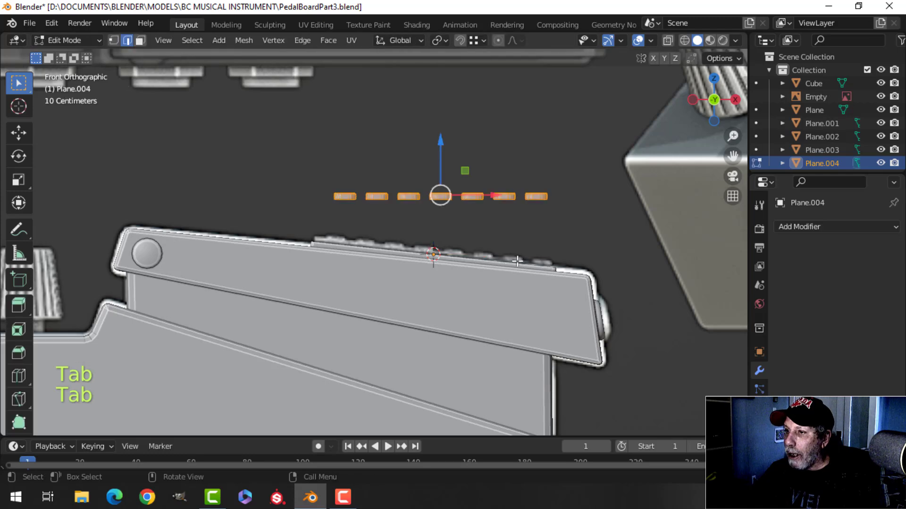
{"action": "key", "text": "a"}
{"action": "scroll", "coordinate": [521, 255], "scroll_direction": "up", "scroll_amount": 2}
{"action": "scroll", "coordinate": [521, 255], "scroll_direction": "down", "scroll_amount": 1, "text": "shift"}
{"action": "key", "text": "g"}
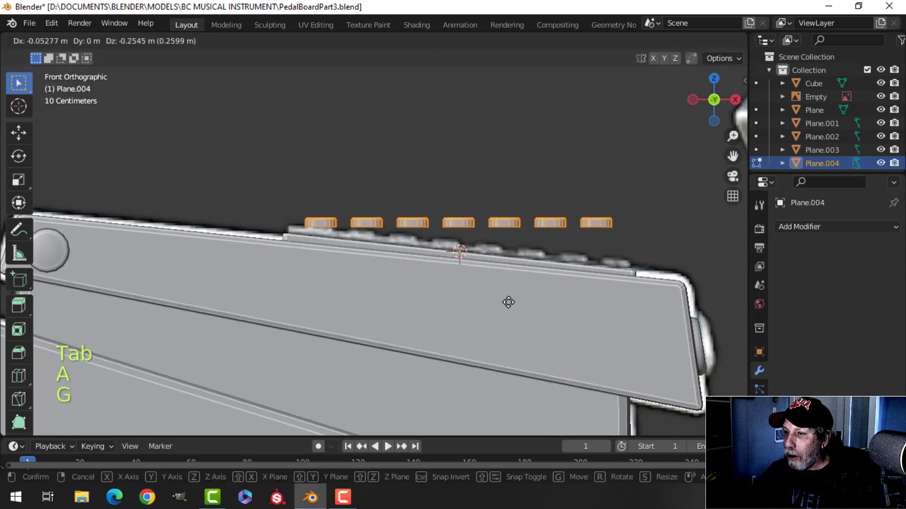
{"action": "left_click", "coordinate": [506, 311]}
- Rotate the row of bars 5.5° in front view to follow the plate's slope
{"action": "scroll", "coordinate": [503, 291], "scroll_direction": "up", "scroll_amount": 3}
{"action": "mouse_move", "coordinate": [503, 290]}
{"action": "middle_mouse_down", "text": "shift"}
{"action": "mouse_move", "coordinate": [476, 266]}
{"action": "mouse_move", "coordinate": [493, 290]}
{"action": "middle_mouse_up", "text": "shift"}
{"action": "scroll", "coordinate": [556, 287], "scroll_direction": "down", "scroll_amount": 1}
{"action": "key", "text": "r"}
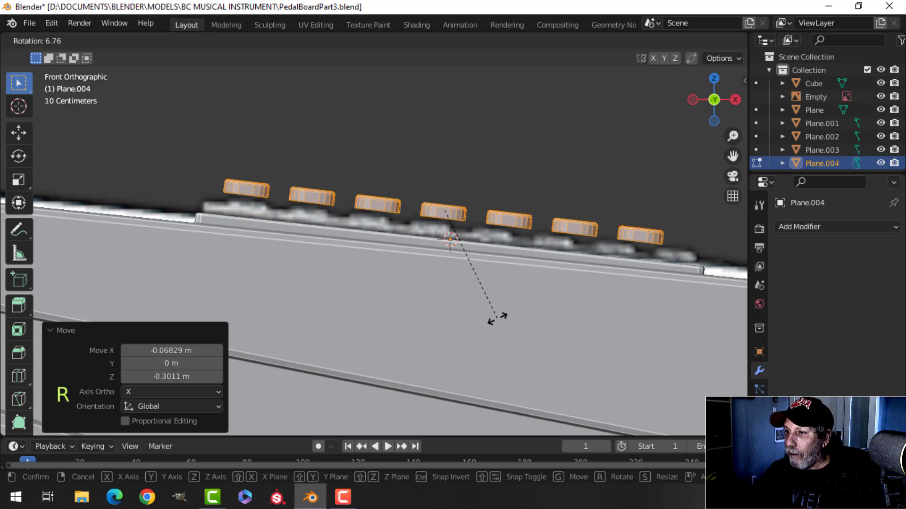
{"action": "left_click", "coordinate": [500, 316]}
- Seat the bars on the plate by lowering them about 0.086 m and fine-tuning their rotation, and finish editing
{"action": "key", "text": "g"}
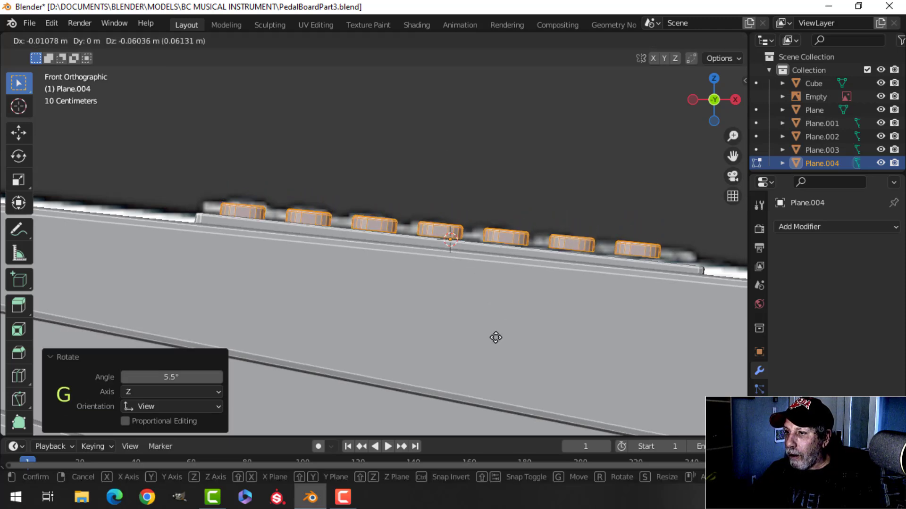
{"action": "left_click", "coordinate": [495, 343]}
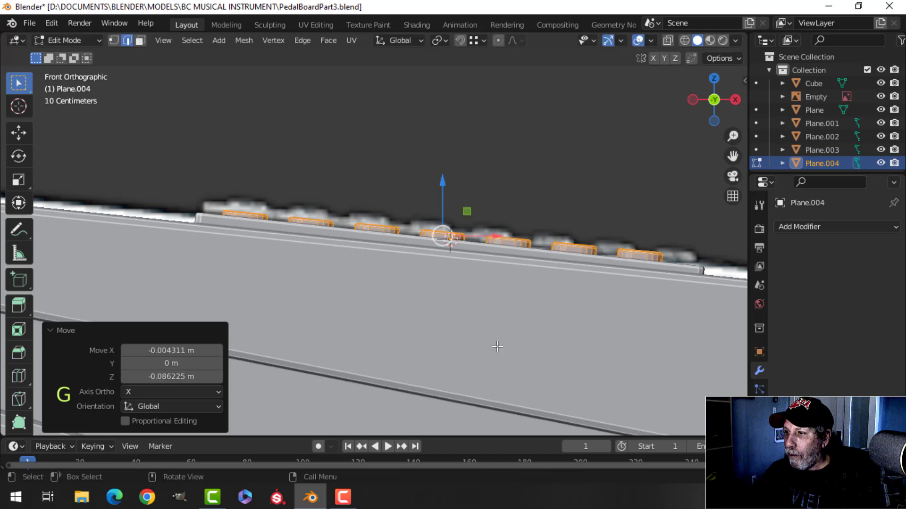
{"action": "key", "text": "r"}
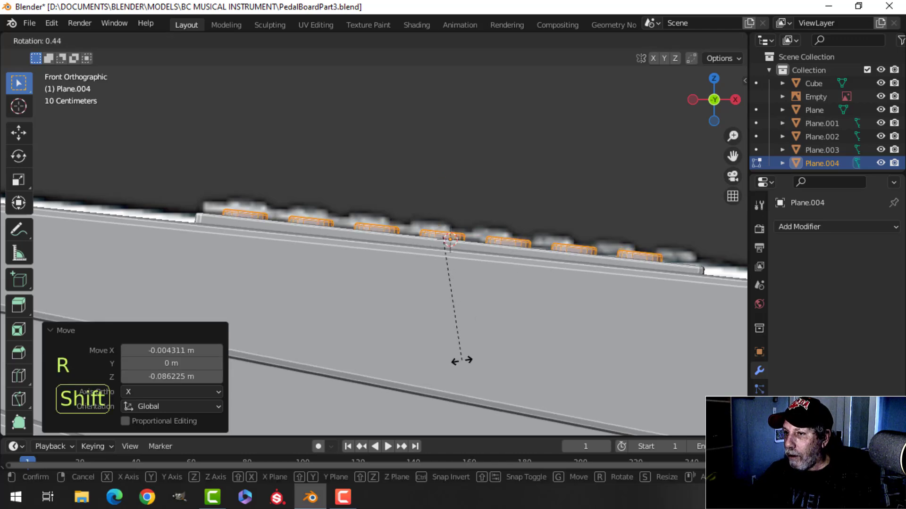
{"action": "left_click", "coordinate": [453, 362]}
{"action": "middle_click_drag", "start_coordinate": [448, 325], "coordinate": [434, 356]}
{"action": "scroll", "coordinate": [434, 356], "scroll_direction": "down", "scroll_amount": 5}
{"action": "key", "text": "Tab"}
{"action": "key", "text": "alt+a"}
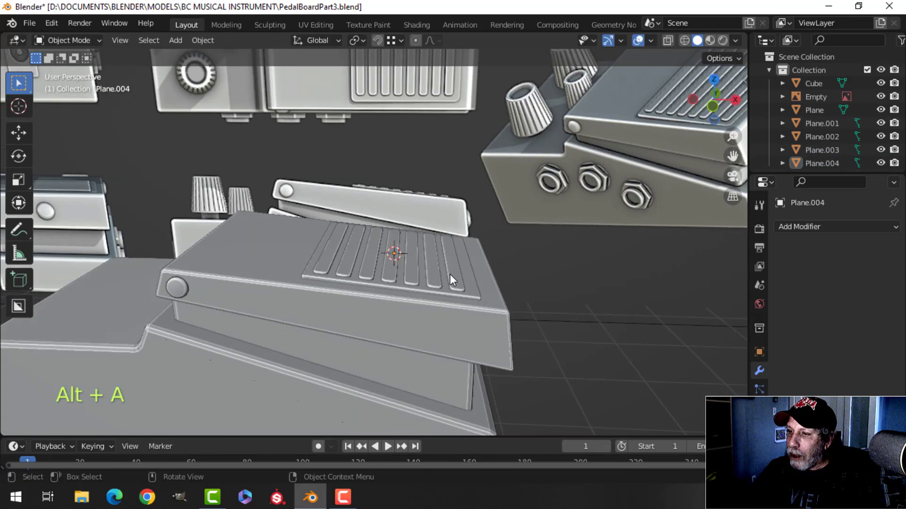
- Join the bars with the tread plate, and join the ribbed plate to the foot pedal object
{"action": "middle_click_drag", "start_coordinate": [449, 273], "coordinate": [426, 280]}
{"action": "middle_click_drag", "start_coordinate": [427, 280], "coordinate": [434, 297], "text": "shift"}
{"action": "left_click", "coordinate": [434, 298]}
{"action": "middle_click_drag", "start_coordinate": [489, 312], "coordinate": [440, 299], "text": "shift"}
{"action": "left_click", "coordinate": [440, 299], "text": "shift"}
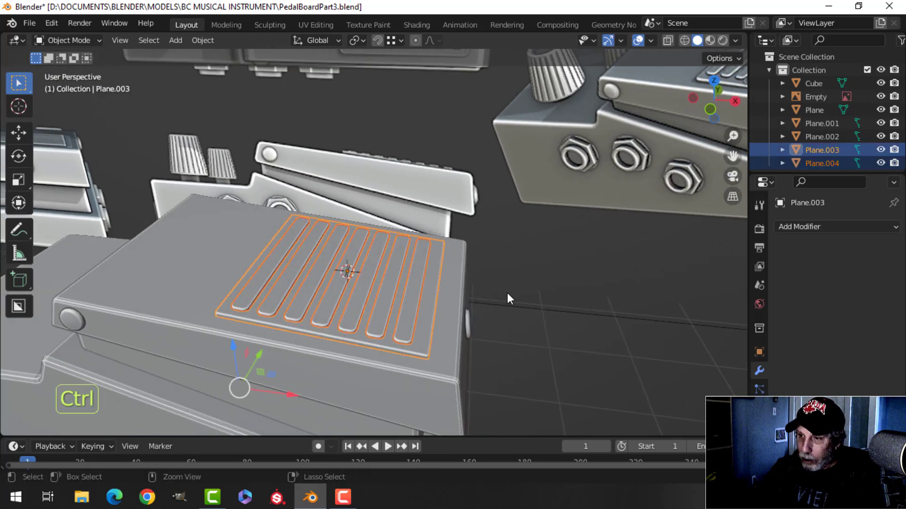
{"action": "key", "text": "ctrl+j"}
{"action": "left_click", "coordinate": [192, 256], "text": "shift"}
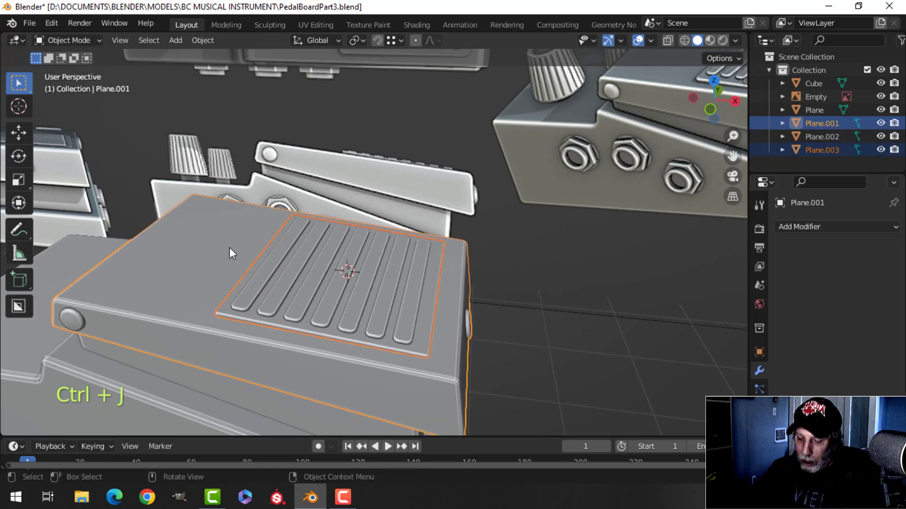
{"action": "key", "text": "ctrl+j"}
{"action": "scroll", "coordinate": [228, 251], "scroll_direction": "down", "scroll_amount": 4}
{"action": "key", "text": "alt+a"}
{"action": "middle_click_drag", "start_coordinate": [284, 275], "coordinate": [336, 270], "text": "shift"}
{"action": "middle_click_drag", "start_coordinate": [335, 269], "coordinate": [329, 294]}
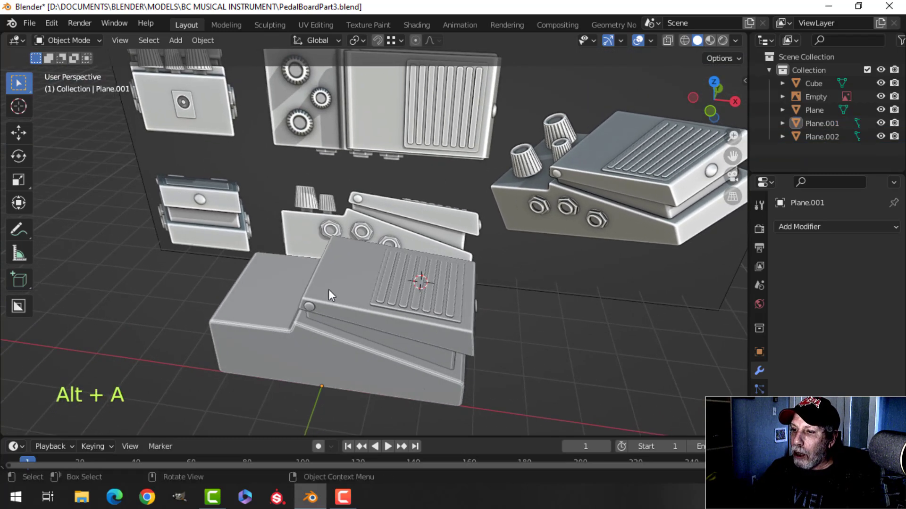
- In front view, add a 16-vertex mesh circle for the large knob
{"action": "middle_click_drag", "start_coordinate": [351, 259], "coordinate": [391, 298]}
{"action": "key", "text": "KP_1"}
{"action": "scroll", "coordinate": [341, 295], "scroll_direction": "up", "scroll_amount": 2}
{"action": "key", "text": "shift+a"}
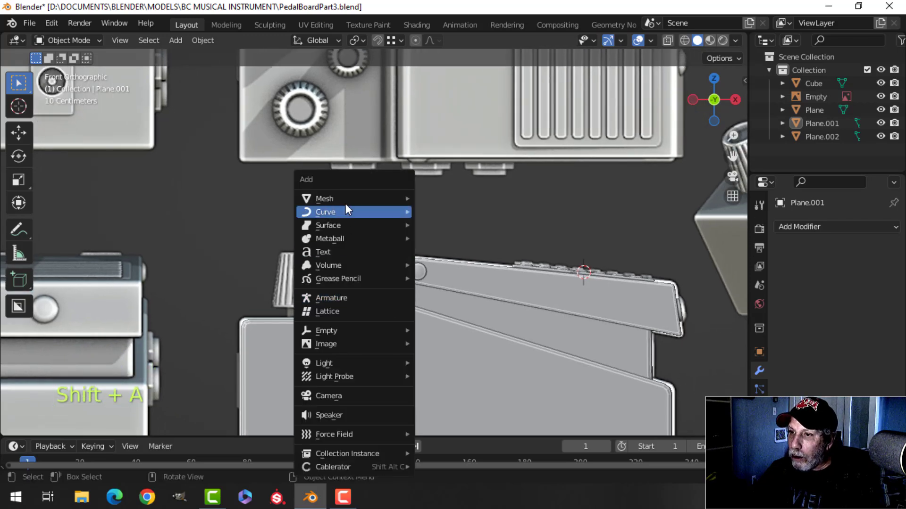
{"action": "mouse_move", "coordinate": [403, 198]}
{"action": "left_click", "coordinate": [459, 225]}
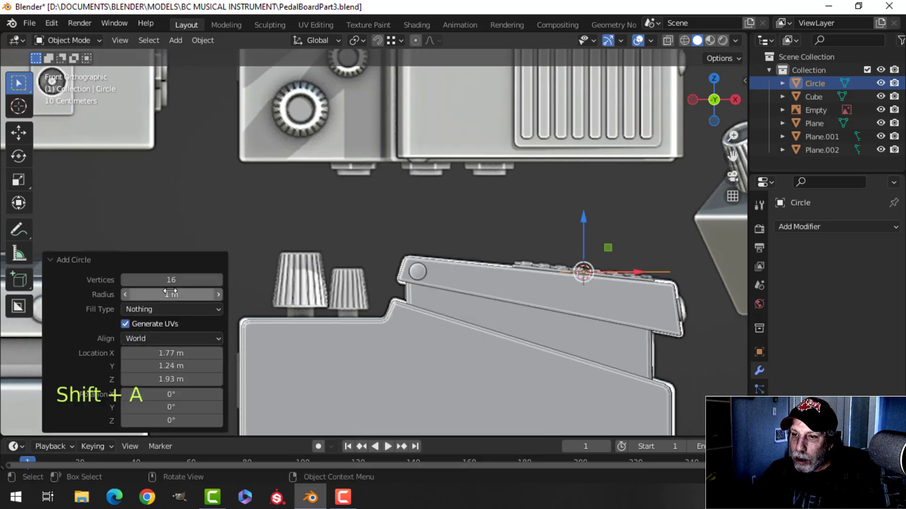
- Move the circle's vertices to the base of the large reference knob and scale them to 0.311
{"action": "key", "text": "Tab"}
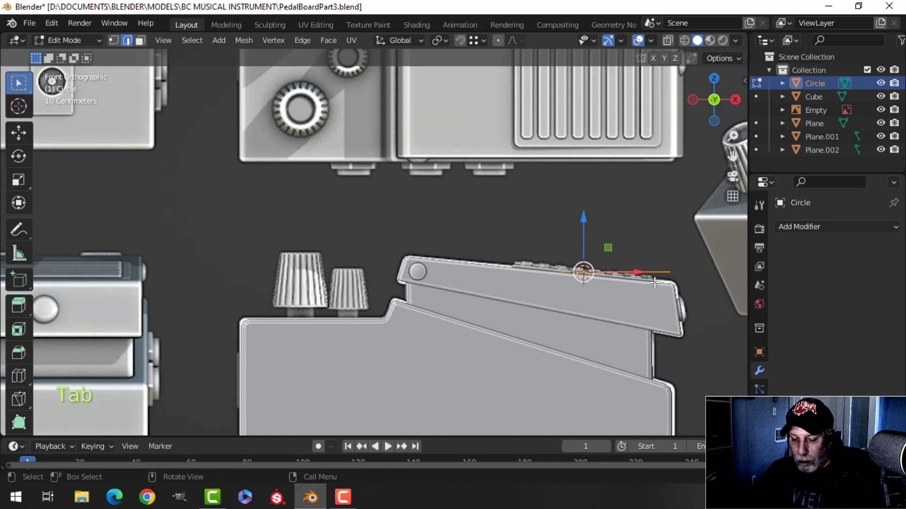
{"action": "key", "text": "g"}
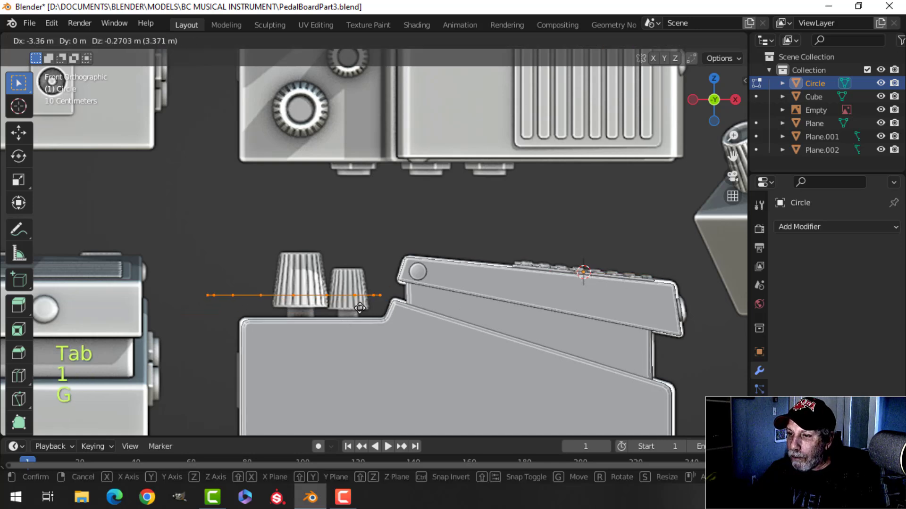
{"action": "left_click", "coordinate": [359, 308]}
{"action": "key", "text": "s"}
{"action": "left_click", "coordinate": [337, 310]}
{"action": "key", "text": "g"}
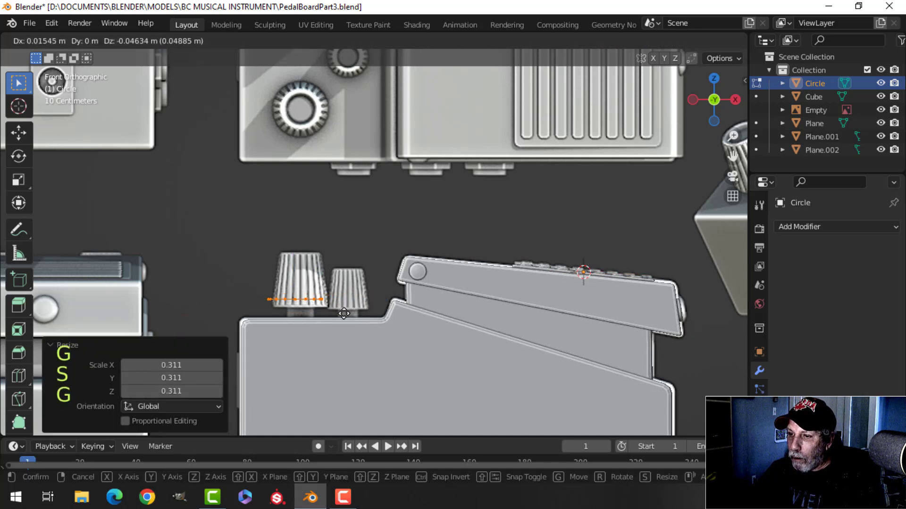
{"action": "left_click", "coordinate": [350, 320]}
{"action": "scroll", "coordinate": [362, 319], "scroll_direction": "up", "scroll_amount": 3}
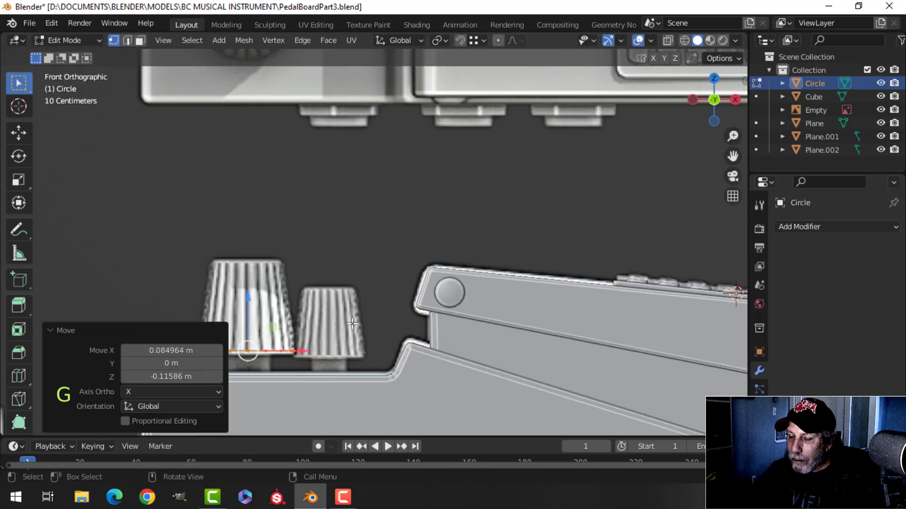
- Scale the circle to 1.058 to match the large reference knob's base and extrude it upward about 0.617 m
{"action": "middle_click_drag", "start_coordinate": [351, 324], "coordinate": [389, 282], "text": "shift"}
{"action": "key", "text": "s"}
{"action": "left_click", "coordinate": [402, 273]}
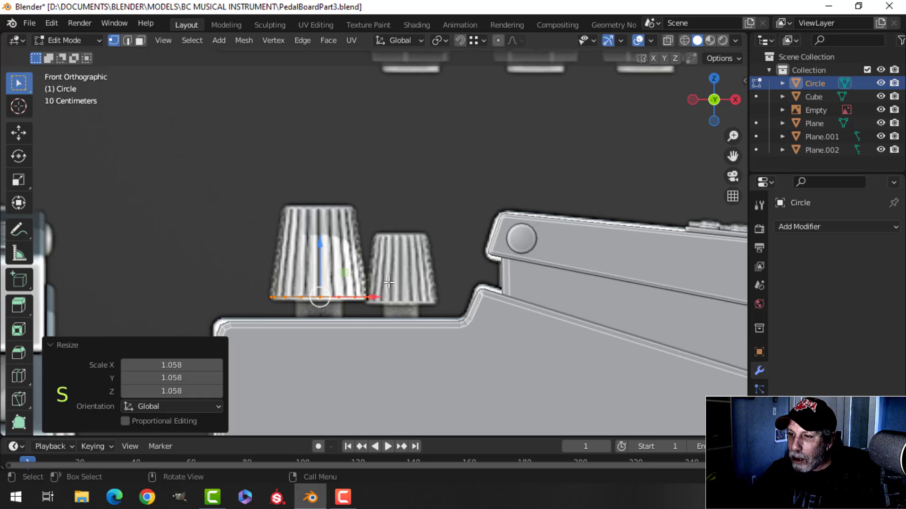
{"action": "key", "text": "e"}
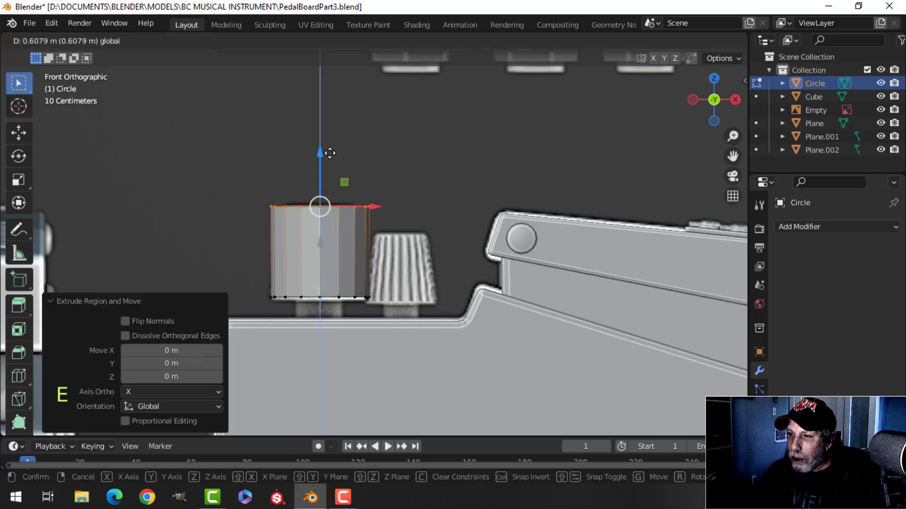
{"action": "left_click", "coordinate": [329, 151]}
- Extrude the knob's top edge inward at a scale of about 0.813 to form a flat rim
{"action": "middle_click_drag", "start_coordinate": [330, 152], "coordinate": [403, 254]}
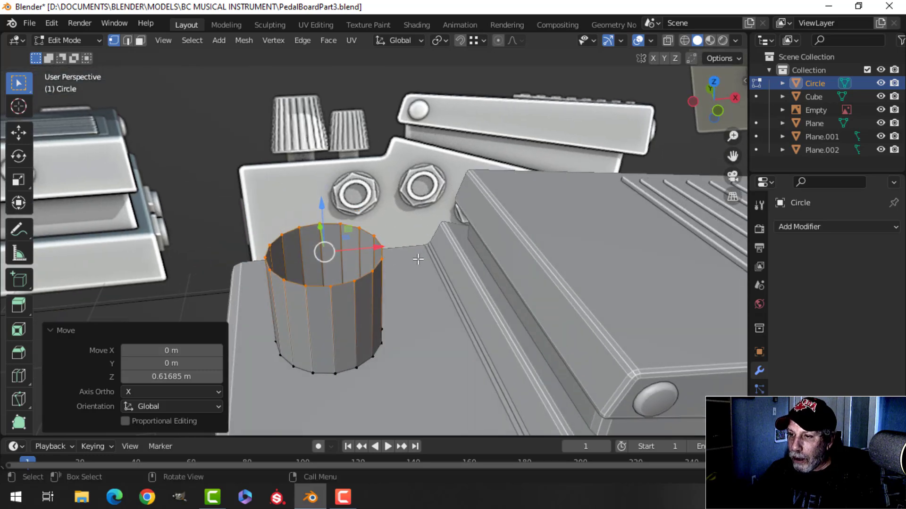
{"action": "key", "text": "e"}
{"action": "key", "text": "s"}
{"action": "left_click", "coordinate": [407, 262]}
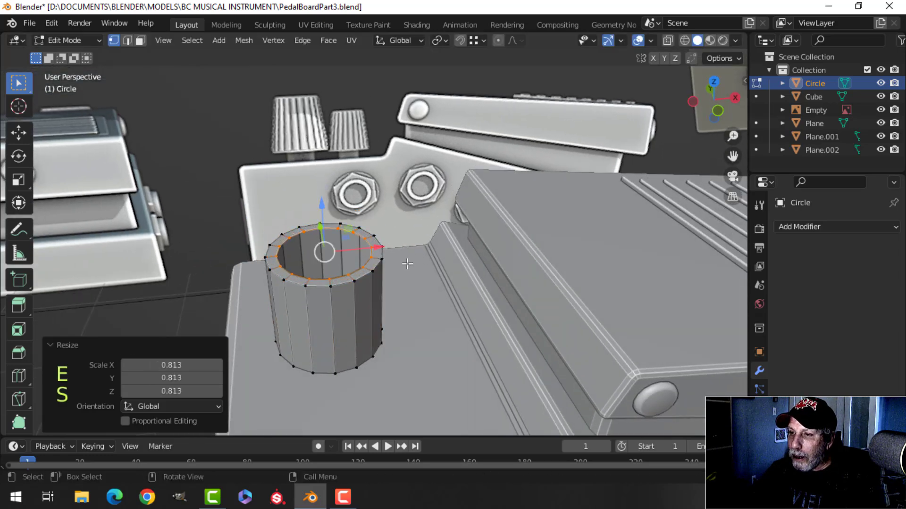
- Extrude the inner rim edge slightly downward, shrink it, and fill it with a face to form the knob's recessed top
{"action": "middle_click_drag", "start_coordinate": [406, 262], "coordinate": [414, 283], "text": "shift"}
{"action": "key", "text": "e"}
{"action": "right_click", "coordinate": [396, 278]}
{"action": "left_click_drag", "start_coordinate": [339, 235], "coordinate": [339, 244]}
{"action": "key", "text": "s"}
{"action": "left_click", "coordinate": [395, 259]}
{"action": "key", "text": "f"}
{"action": "scroll", "coordinate": [394, 260], "scroll_direction": "up", "scroll_amount": 3}
{"action": "middle_click_drag", "start_coordinate": [395, 260], "coordinate": [389, 222]}
{"action": "scroll", "coordinate": [390, 227], "scroll_direction": "down", "scroll_amount": 3}
{"action": "key", "text": "alt+a"}
- Extrude the knob's bottom edge inward to a small ring and extrude that ring downward as a short stem
{"action": "middle_click_drag", "start_coordinate": [378, 345], "coordinate": [372, 293], "text": "shift"}
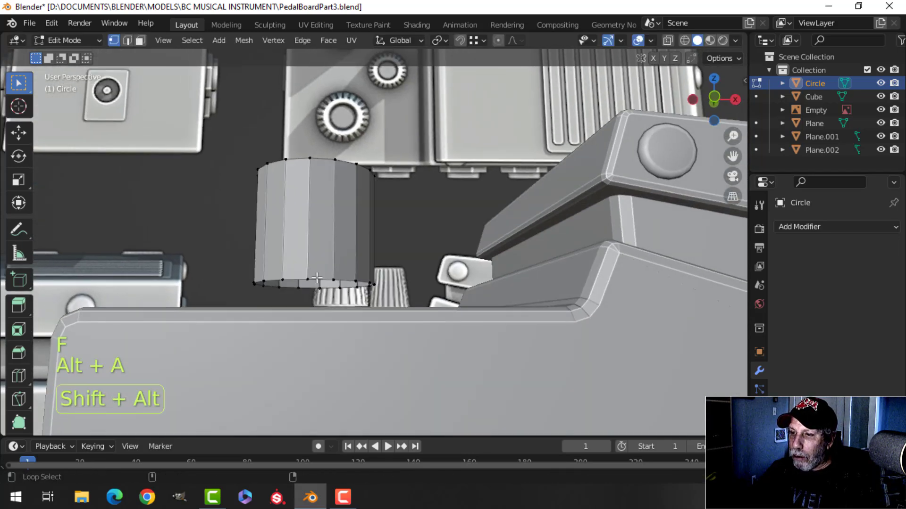
{"action": "left_click", "coordinate": [372, 284], "text": "alt+shift"}
{"action": "key", "text": "e"}
{"action": "key", "text": "s"}
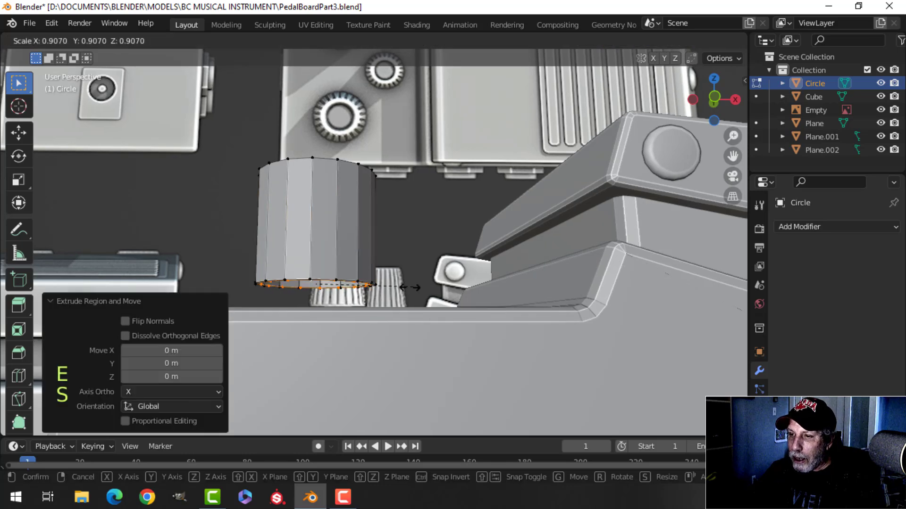
{"action": "left_click", "coordinate": [351, 288]}
{"action": "middle_click_drag", "start_coordinate": [352, 288], "coordinate": [342, 264], "text": "shift"}
{"action": "key", "text": "e"}
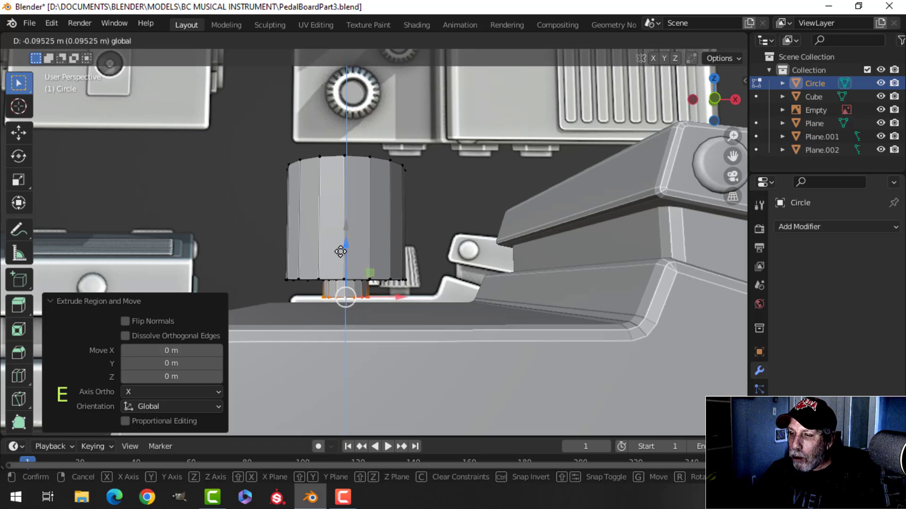
{"action": "left_click", "coordinate": [360, 254]}
- Bevel the knob's outer top, bottom and recess edge loops slightly with 2 segments, and finish editing
{"action": "middle_click_drag", "start_coordinate": [390, 262], "coordinate": [394, 363]}
{"action": "scroll", "coordinate": [387, 279], "scroll_direction": "up", "scroll_amount": 2}
{"action": "key", "text": "alt+a"}
{"action": "scroll", "coordinate": [384, 350], "scroll_direction": "down", "scroll_amount": 2}
{"action": "key", "text": "2"}
{"action": "left_click", "coordinate": [356, 275], "text": "alt+shift"}
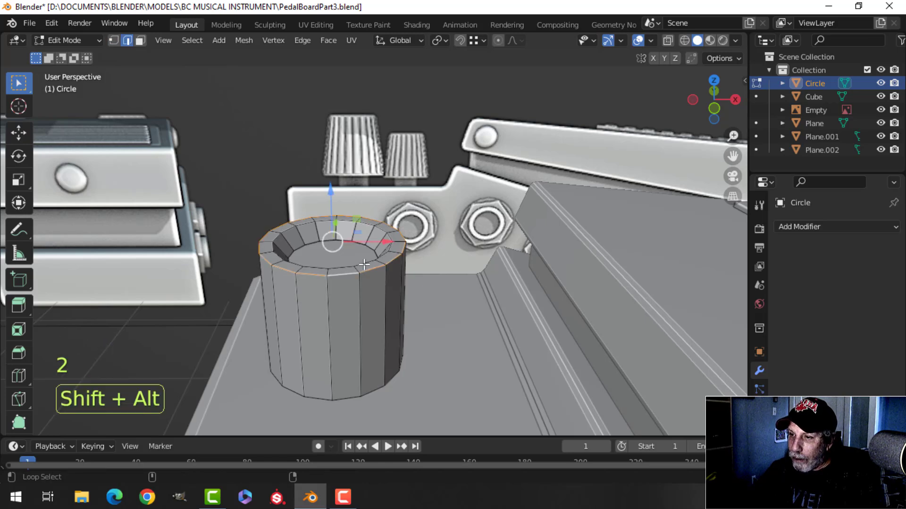
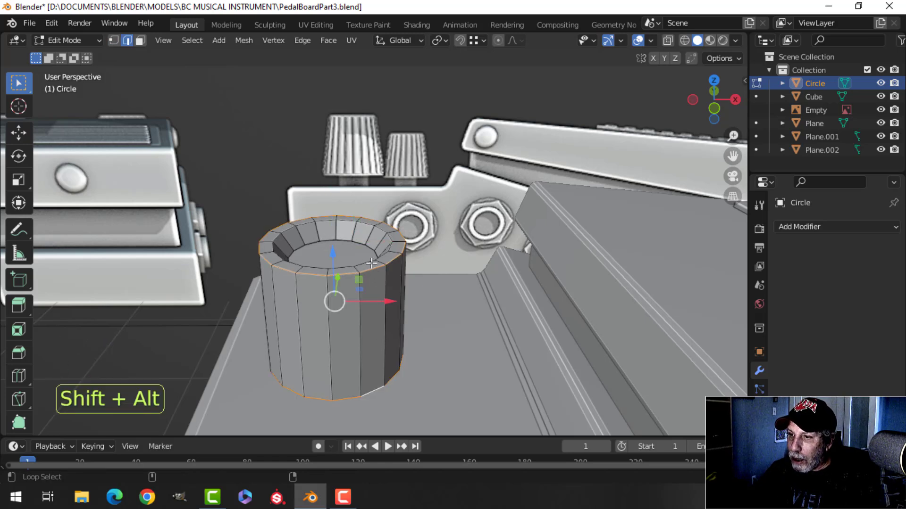
{"action": "left_click", "coordinate": [372, 261], "text": "alt+shift"}
{"action": "scroll", "coordinate": [348, 241], "scroll_direction": "up", "scroll_amount": 2}
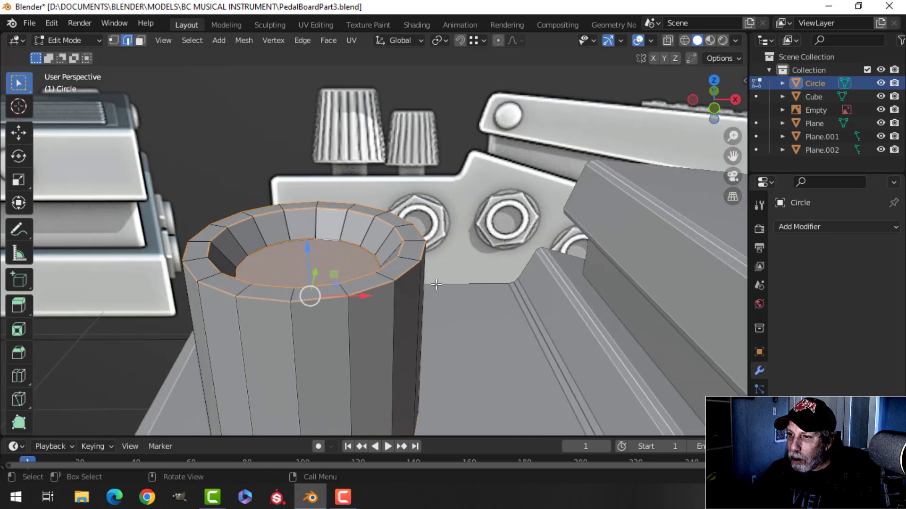
{"action": "key", "text": "ctrl+b"}
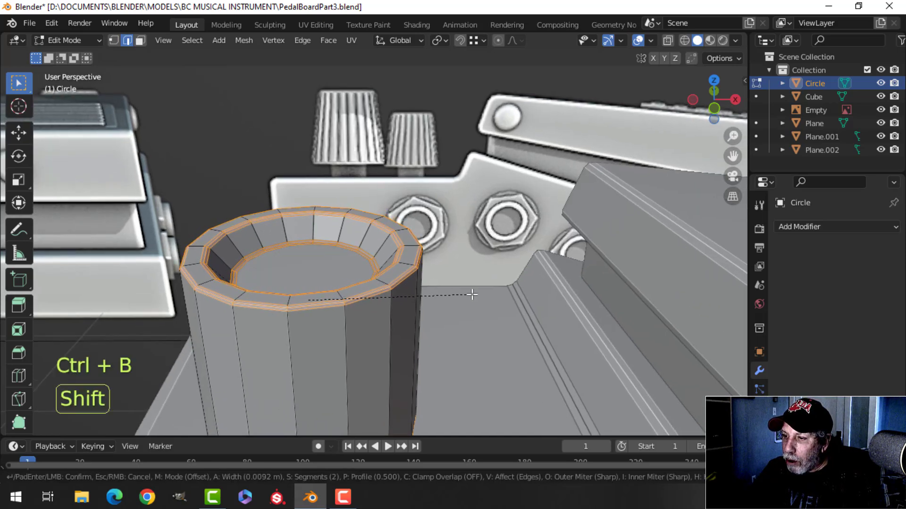
{"action": "left_click", "coordinate": [487, 295]}
{"action": "key", "text": "Tab"}
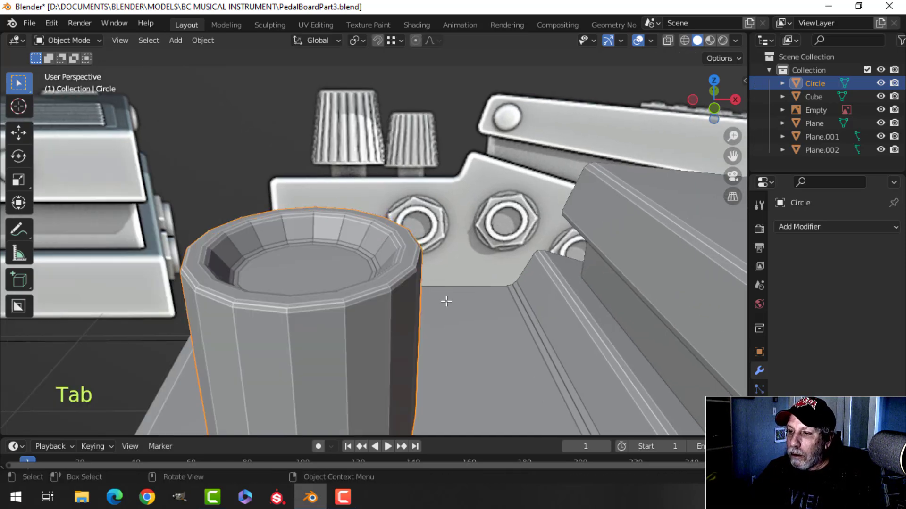
- Select the ring of side faces around the knob and inset them individually by about 0.021 m
{"action": "scroll", "coordinate": [419, 311], "scroll_direction": "down", "scroll_amount": 3}
{"action": "middle_click_drag", "start_coordinate": [419, 312], "coordinate": [412, 255]}
{"action": "key", "text": "Tab"}
{"action": "key", "text": "alt+a"}
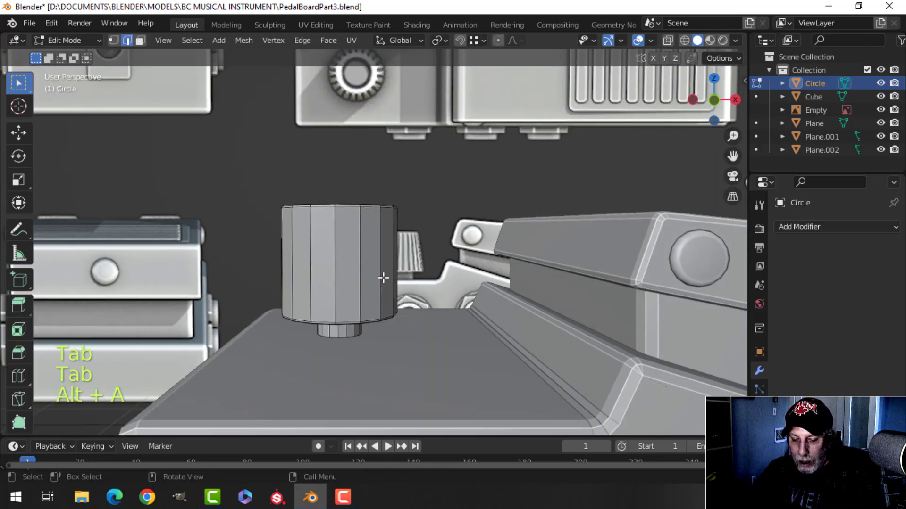
{"action": "key", "text": "3"}
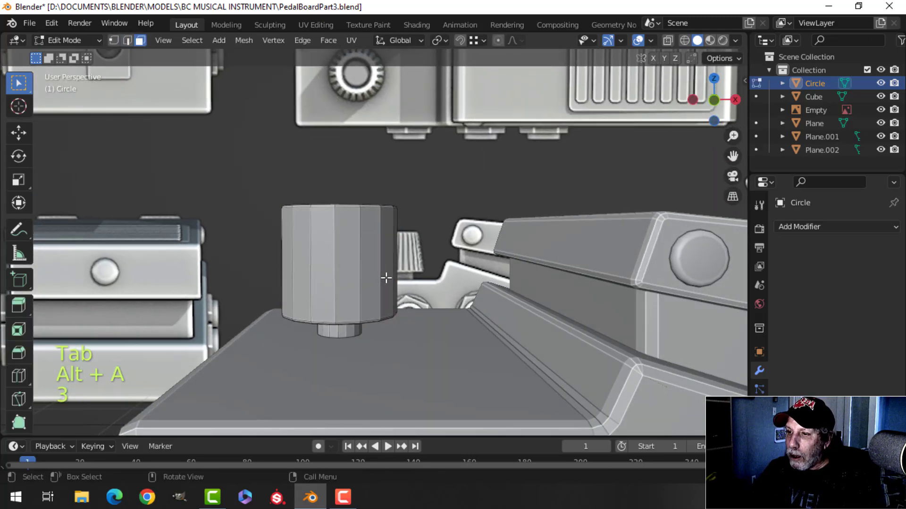
{"action": "left_click", "coordinate": [358, 253], "text": "alt+shift"}
{"action": "middle_click_drag", "start_coordinate": [427, 271], "coordinate": [423, 287]}
{"action": "scroll", "coordinate": [425, 278], "scroll_direction": "up", "scroll_amount": 2}
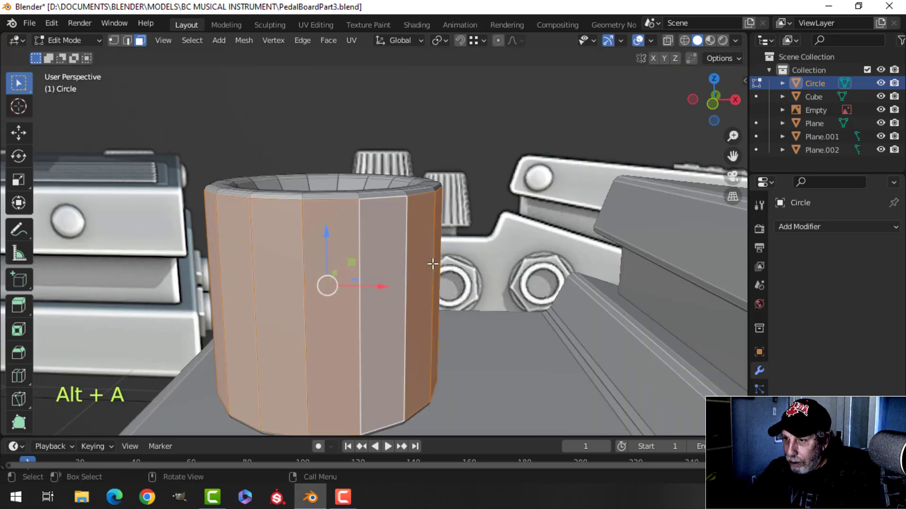
{"action": "key", "text": "i"}
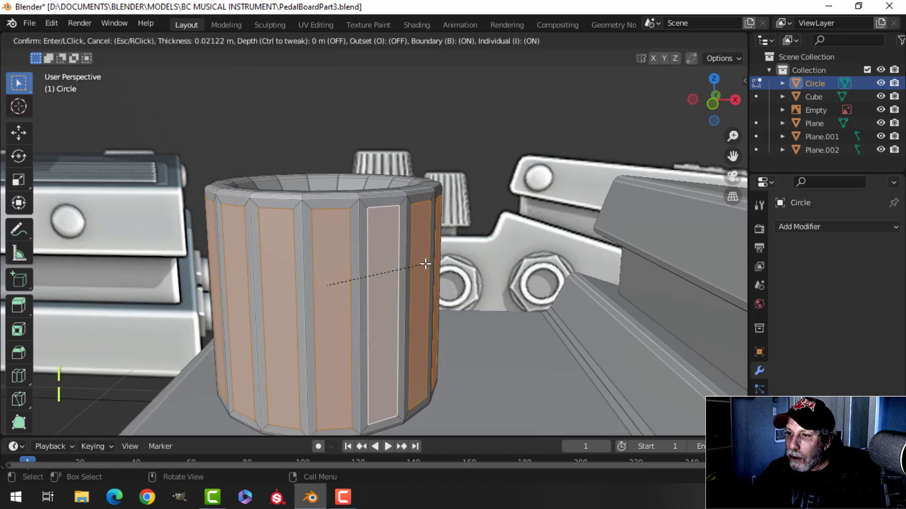
{"action": "left_click", "coordinate": [425, 261]}
- Extrude the inset side faces and shrink them inward along their normals about 0.022 m to form grip grooves
{"action": "scroll", "coordinate": [425, 260], "scroll_direction": "down", "scroll_amount": 3}
{"action": "middle_click_drag", "start_coordinate": [425, 261], "coordinate": [442, 267]}
{"action": "key", "text": "e"}
{"action": "right_click", "coordinate": [442, 267]}
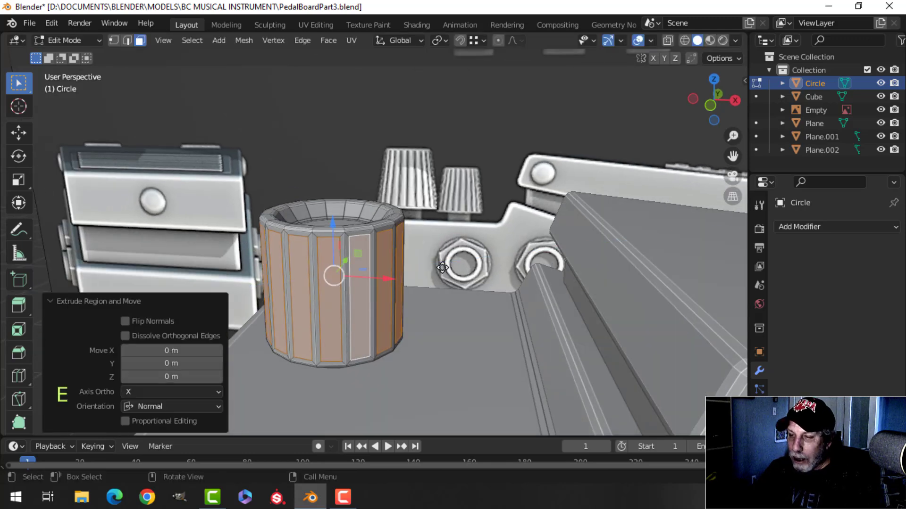
{"action": "key", "text": "alt+s"}
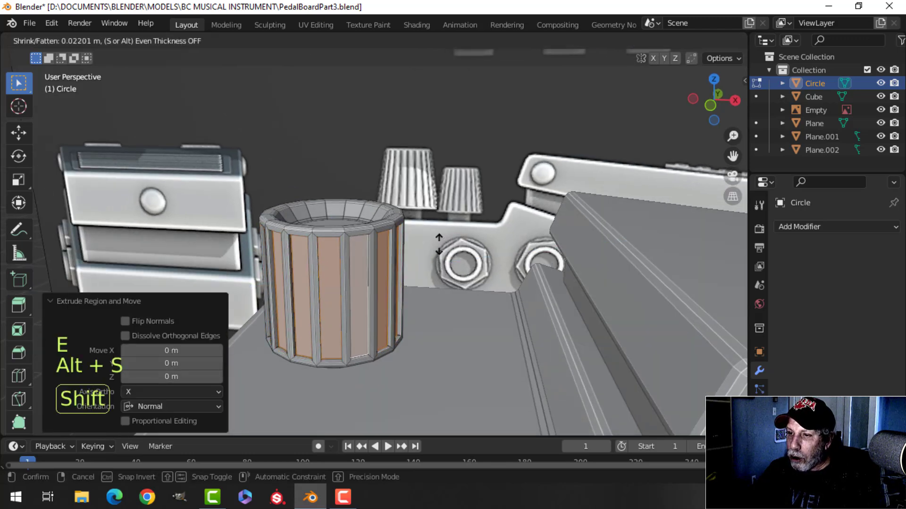
{"action": "left_click", "coordinate": [444, 288]}
{"action": "key", "text": "Tab"}
- Shade the knob smooth and add a Bevel modifier with 2 segments
{"action": "right_click", "coordinate": [356, 252]}
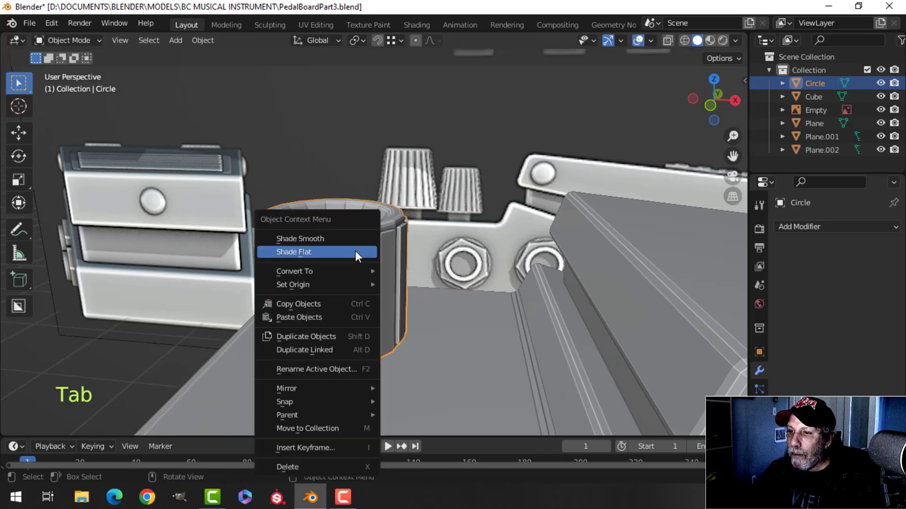
{"action": "left_click", "coordinate": [346, 239]}
{"action": "left_click", "coordinate": [795, 228]}
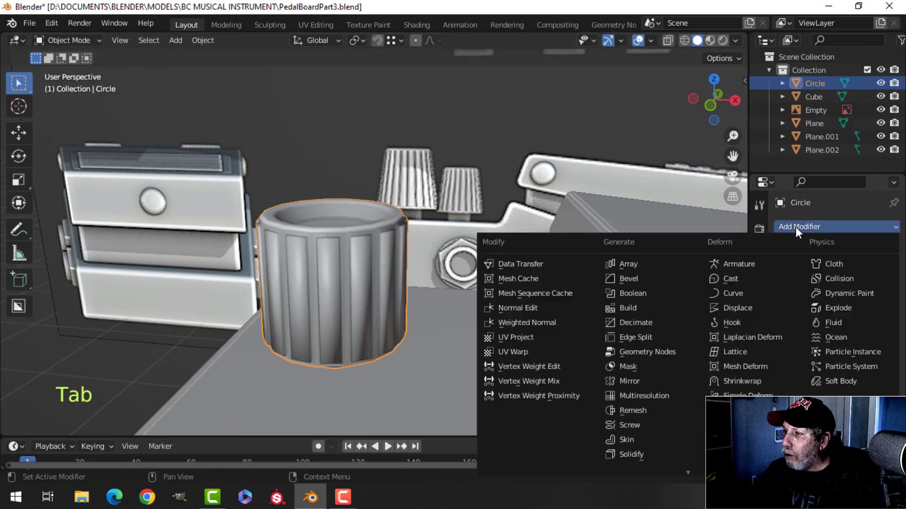
{"action": "left_click", "coordinate": [628, 279]}
{"action": "left_click", "coordinate": [877, 316]}
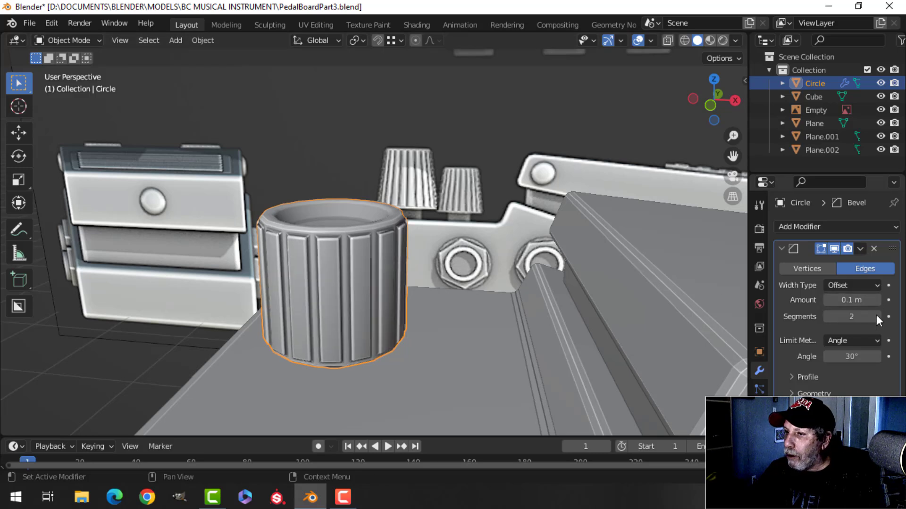
- Lower the whole knob mesh about 0.123 m onto the pedal body and shift it along Y toward the front side
{"action": "middle_click_drag", "start_coordinate": [438, 301], "coordinate": [380, 224]}
{"action": "key", "text": "alt+a"}
{"action": "key", "text": "Tab"}
{"action": "key", "text": "a"}
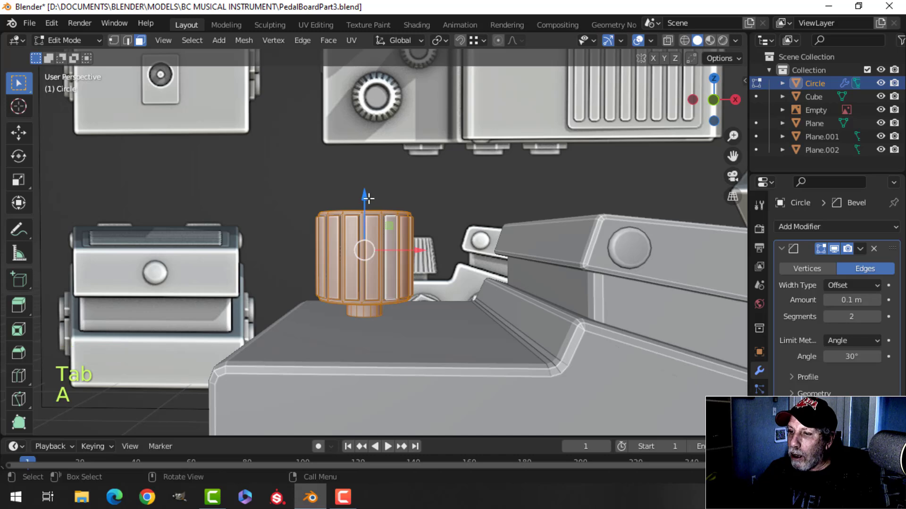
{"action": "left_click_drag", "start_coordinate": [367, 198], "coordinate": [368, 218]}
{"action": "middle_click_drag", "start_coordinate": [368, 218], "coordinate": [316, 292]}
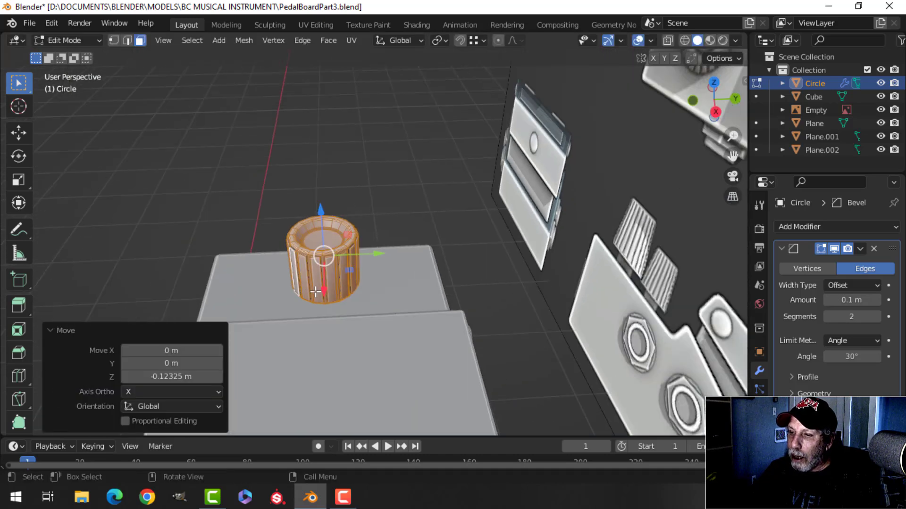
{"action": "left_click_drag", "start_coordinate": [382, 255], "coordinate": [313, 271]}
{"action": "middle_click_drag", "start_coordinate": [322, 285], "coordinate": [434, 291], "text": "shift"}
{"action": "key", "text": "Tab"}
{"action": "scroll", "coordinate": [316, 323], "scroll_direction": "up", "scroll_amount": 3}
{"action": "key", "text": "alt+a"}
- In top view, duplicate the knob's mesh and move the copy about 1.179 m along Y
{"action": "left_click", "coordinate": [380, 297]}
{"action": "key", "text": "KP_7"}
{"action": "key", "text": "Tab"}
{"action": "key", "text": "shift+d"}
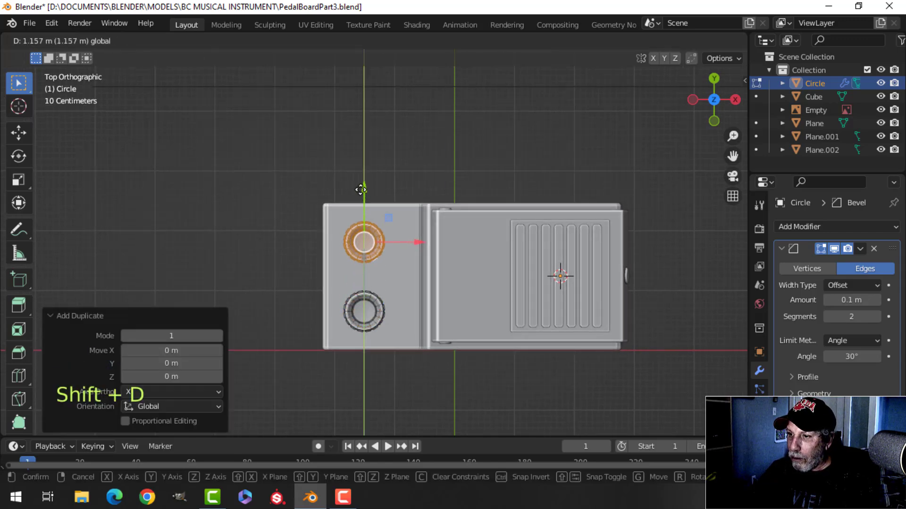
{"action": "left_click", "coordinate": [361, 188]}
{"action": "middle_click_drag", "start_coordinate": [361, 188], "coordinate": [387, 210]}
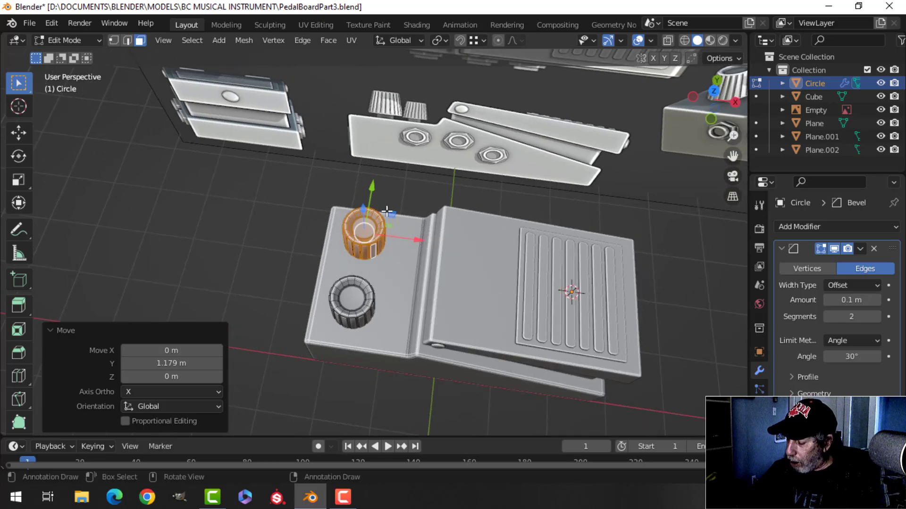
- Duplicate the selected knob, offset the copy about 0.51 m in X and -0.59 m in Y, and scale it to 0.825
{"action": "key", "text": "KP_7"}
{"action": "key", "text": "shift+d"}
{"action": "key", "text": "g"}
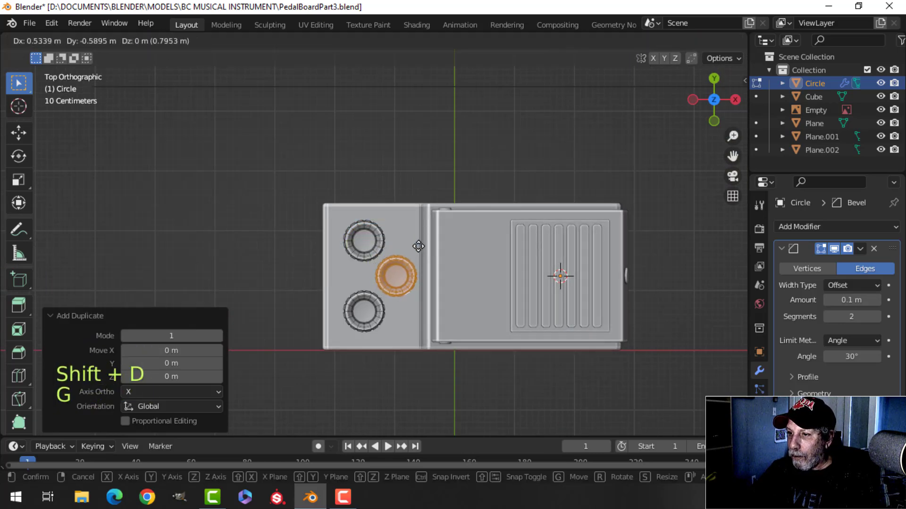
{"action": "left_click", "coordinate": [417, 246]}
{"action": "middle_click_drag", "start_coordinate": [418, 246], "coordinate": [441, 161]}
{"action": "key", "text": "s"}
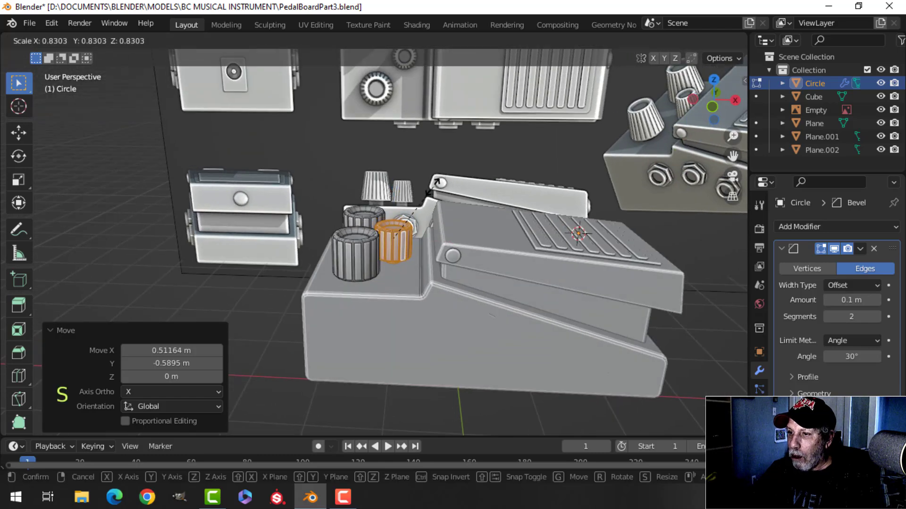
{"action": "left_click", "coordinate": [432, 188]}
- Lower the smaller knob onto the pedal base and shift it about 0.079 m along X, then leave mesh editing
{"action": "scroll", "coordinate": [438, 227], "scroll_direction": "up", "scroll_amount": 3}
{"action": "middle_click_drag", "start_coordinate": [439, 228], "coordinate": [436, 214], "text": "shift"}
{"action": "middle_click_drag", "start_coordinate": [437, 214], "coordinate": [434, 206]}
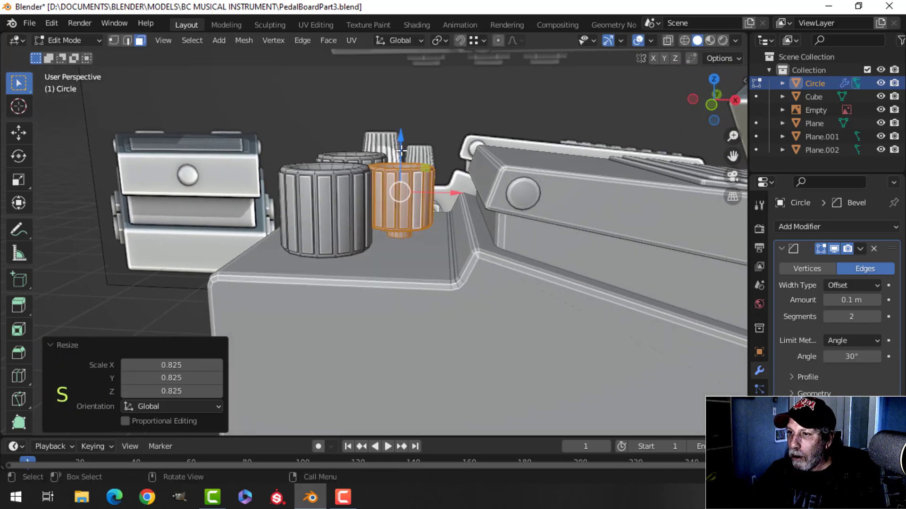
{"action": "left_click_drag", "start_coordinate": [401, 150], "coordinate": [404, 154]}
{"action": "left_click_drag", "start_coordinate": [449, 197], "coordinate": [460, 200]}
{"action": "key", "text": "KP_1"}
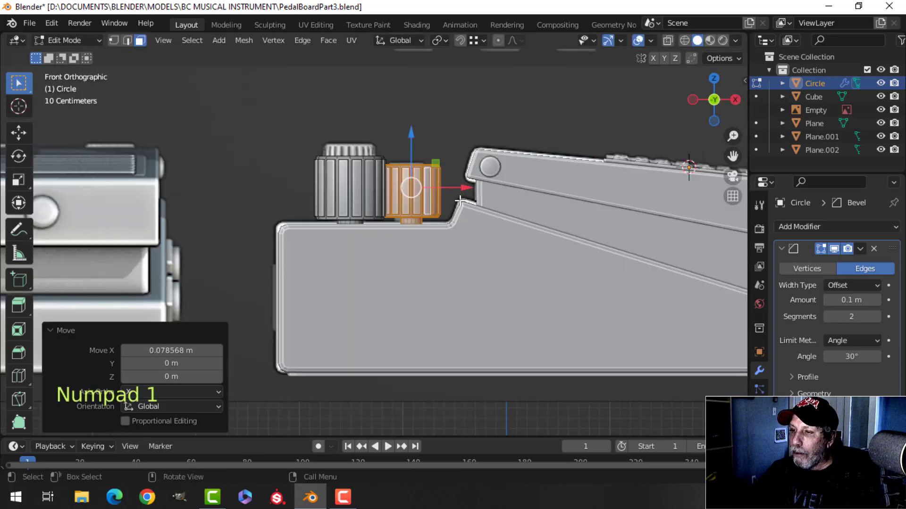
{"action": "key", "text": "z"}
{"action": "left_click", "coordinate": [538, 195]}
{"action": "key", "text": "Tab"}
{"action": "scroll", "coordinate": [484, 194], "scroll_direction": "down", "scroll_amount": 3}
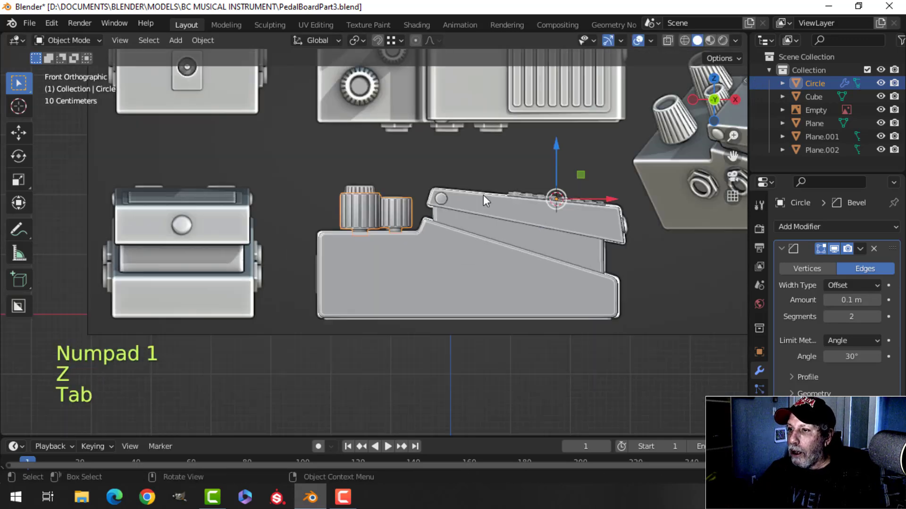
{"action": "key", "text": "alt+a"}
- Shift all three knobs together slightly along negative X, away from the foot pedal
{"action": "mouse_move", "coordinate": [484, 196]}
{"action": "middle_mouse_down"}
{"action": "mouse_move", "coordinate": [468, 258]}
{"action": "mouse_move", "coordinate": [376, 298]}
{"action": "mouse_move", "coordinate": [475, 281]}
{"action": "mouse_move", "coordinate": [525, 211]}
{"action": "mouse_move", "coordinate": [522, 257]}
{"action": "middle_mouse_up"}
{"action": "scroll", "coordinate": [514, 251], "scroll_direction": "up", "scroll_amount": 2}
{"action": "middle_click_drag", "start_coordinate": [481, 237], "coordinate": [502, 200], "text": "shift"}
{"action": "middle_click_drag", "start_coordinate": [495, 208], "coordinate": [477, 251]}
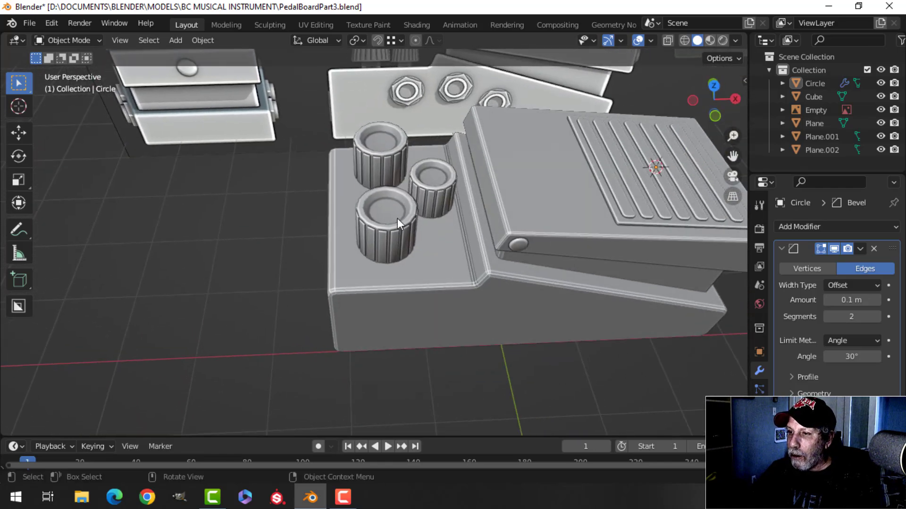
{"action": "left_click", "coordinate": [397, 220]}
{"action": "key", "text": "Tab"}
{"action": "key", "text": "a"}
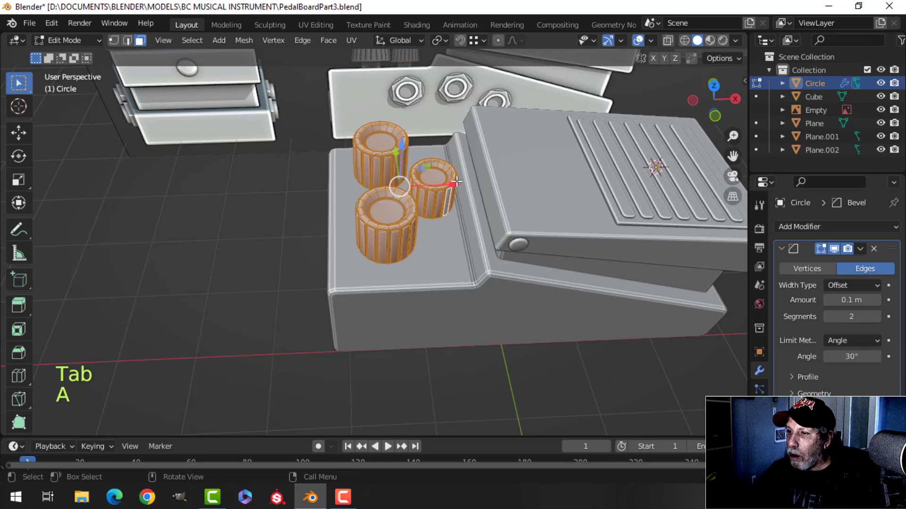
{"action": "left_click_drag", "start_coordinate": [453, 182], "coordinate": [447, 182]}
{"action": "key", "text": "Tab"}
{"action": "scroll", "coordinate": [469, 196], "scroll_direction": "down", "scroll_amount": 1}
{"action": "key", "text": "alt+a"}
- Examine the hex nuts on the pedal's side in the reference image
{"action": "scroll", "coordinate": [471, 199], "scroll_direction": "down", "scroll_amount": 2}
{"action": "middle_click_drag", "start_coordinate": [473, 202], "coordinate": [398, 220]}
{"action": "scroll", "coordinate": [471, 220], "scroll_direction": "up", "scroll_amount": 3}
{"action": "middle_click_drag", "start_coordinate": [326, 202], "coordinate": [439, 259], "text": "shift"}
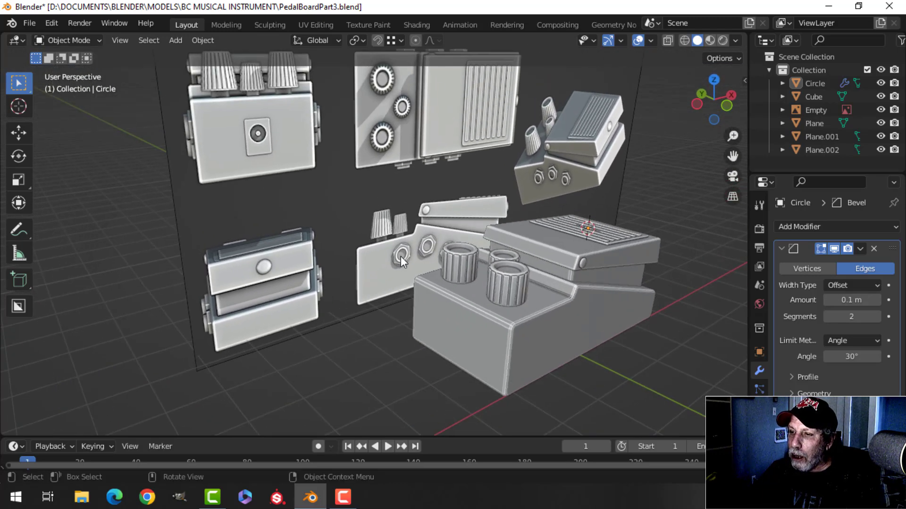
{"action": "scroll", "coordinate": [439, 259], "scroll_direction": "up", "scroll_amount": 6}
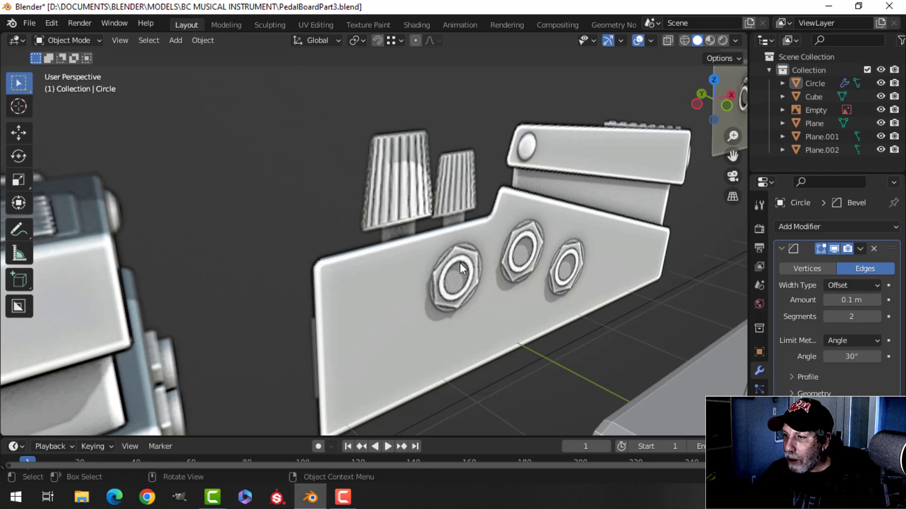
{"action": "scroll", "coordinate": [492, 265], "scroll_direction": "down", "scroll_amount": 8}
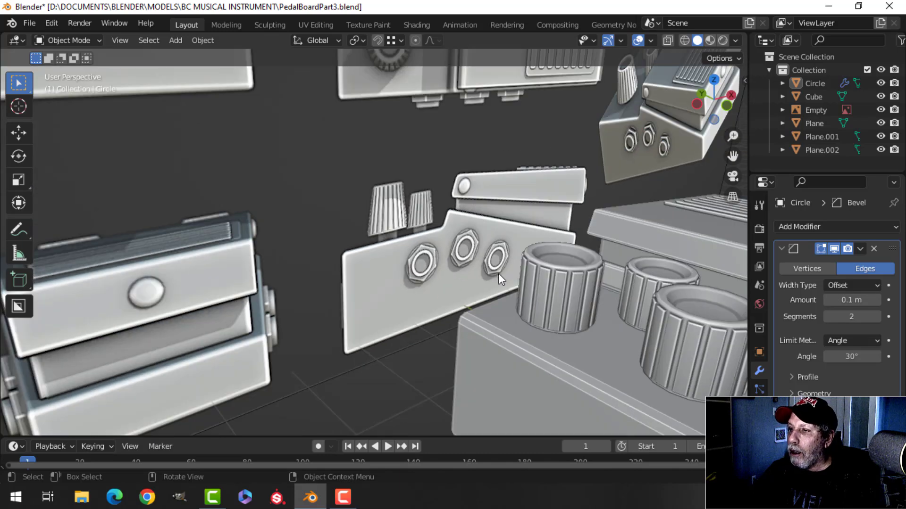
{"action": "middle_click_drag", "start_coordinate": [549, 277], "coordinate": [370, 216]}
- Add a mesh circle in wireframe front view and move it about -2.77 m in X and -1.01 m in Z onto the first nut
{"action": "key", "text": "KP_1"}
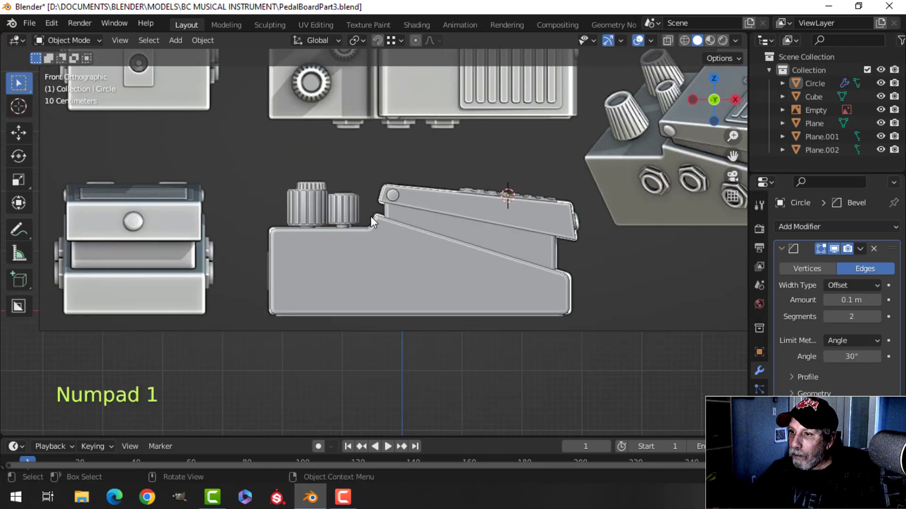
{"action": "key", "text": "z"}
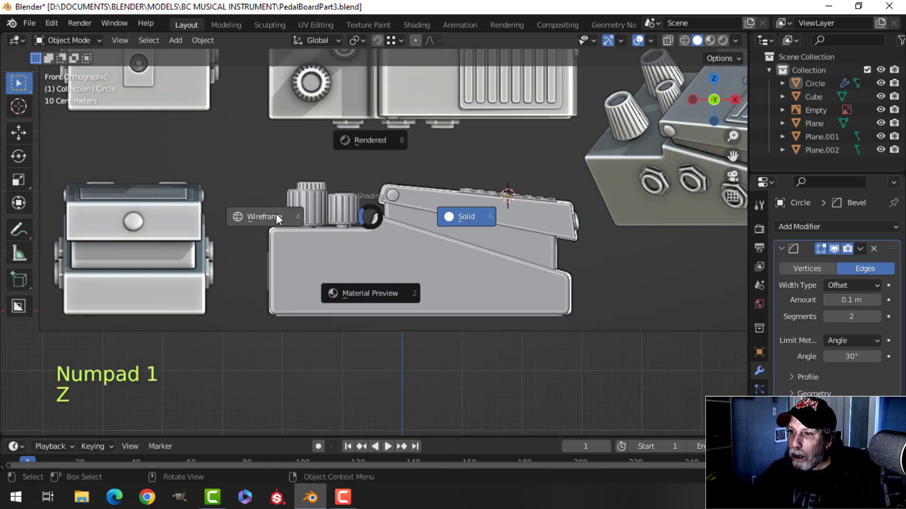
{"action": "left_click", "coordinate": [276, 214]}
{"action": "key", "text": "shift+a"}
{"action": "mouse_move", "coordinate": [366, 199]}
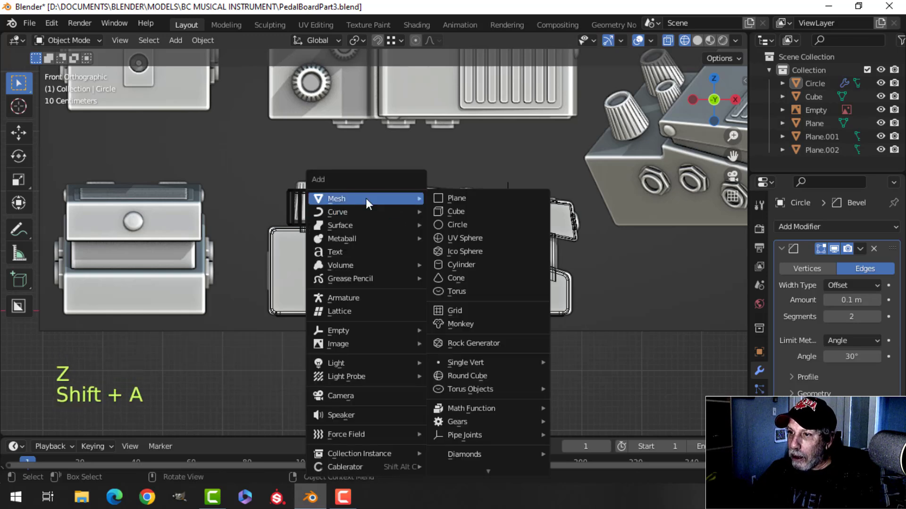
{"action": "left_click", "coordinate": [456, 224]}
{"action": "key", "text": "Tab"}
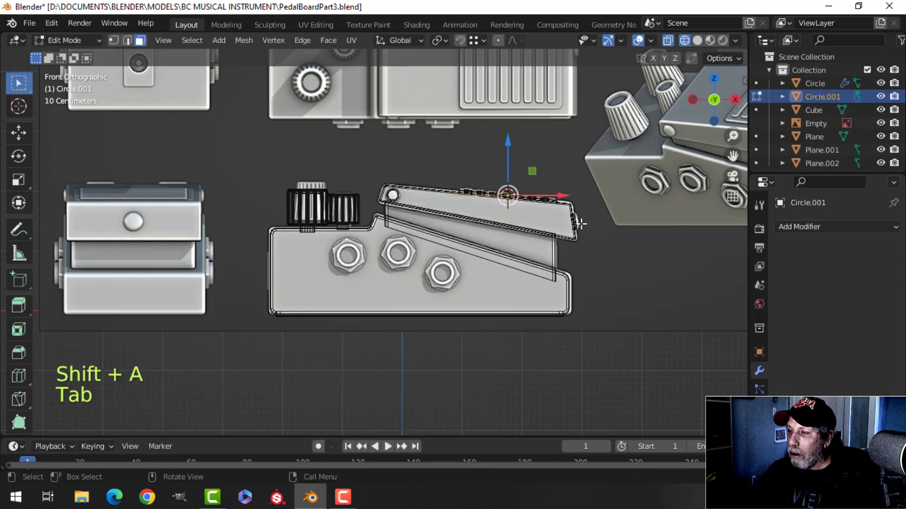
{"action": "key", "text": "g"}
{"action": "left_click", "coordinate": [411, 285]}
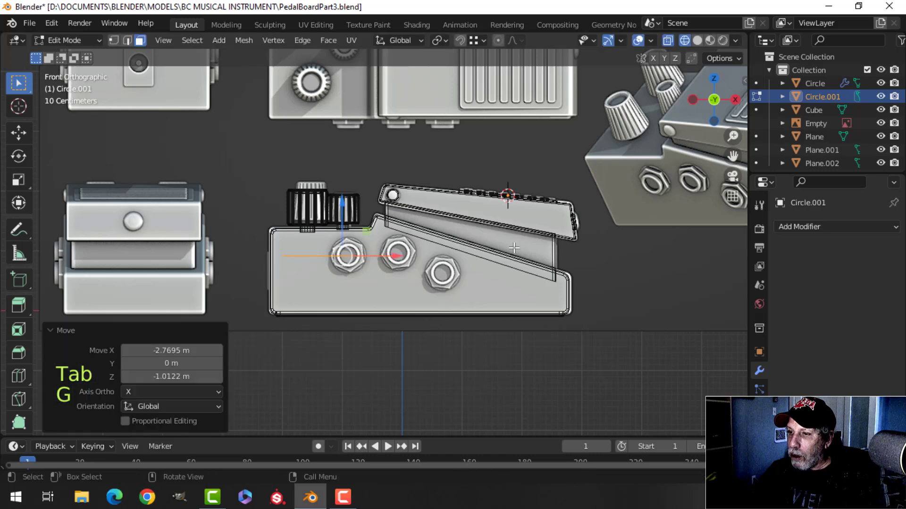
- Scale the circle to 0.372 and rotate it 90° about the X axis
{"action": "key", "text": "s"}
{"action": "left_click", "coordinate": [396, 264]}
{"action": "type", "text": "rx"}
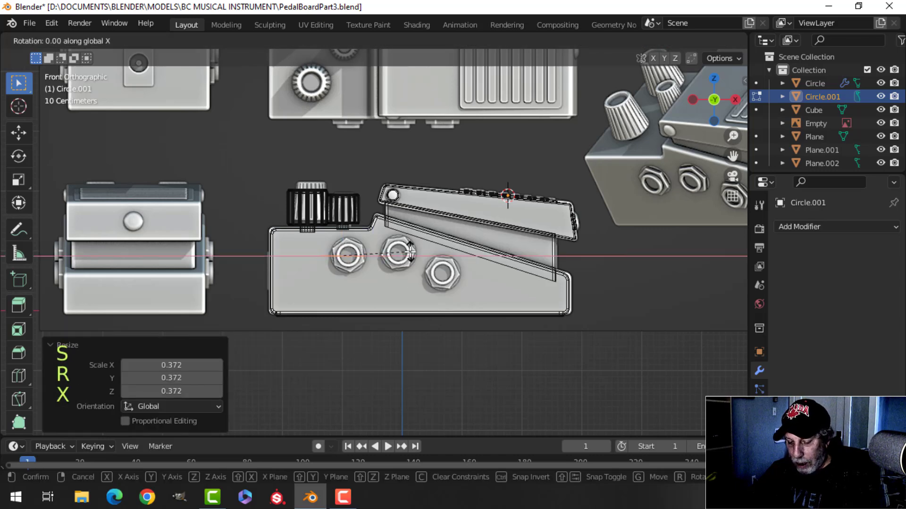
{"action": "type", "text": "90"}
{"action": "left_click", "coordinate": [410, 253]}
- Fit the circle to the first nut's outline, scaling it to about 0.82, and fill it with a face
{"action": "scroll", "coordinate": [396, 249], "scroll_direction": "up", "scroll_amount": 2}
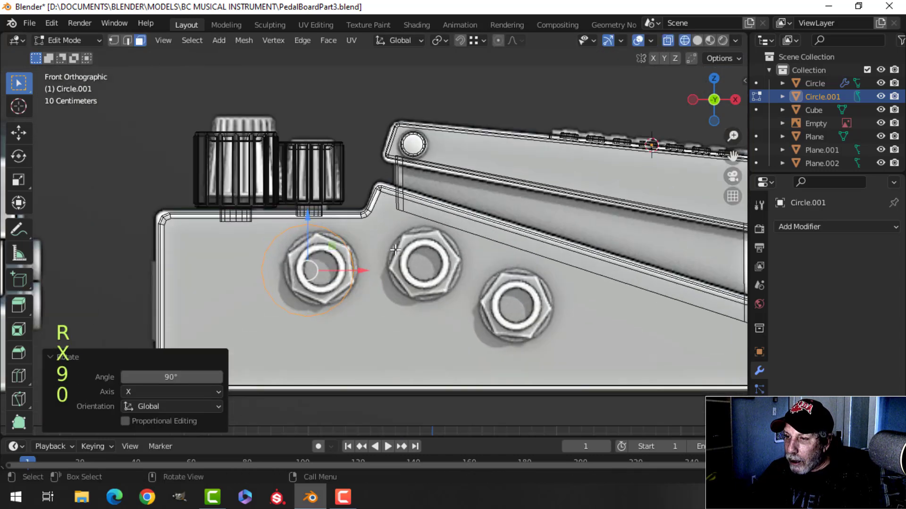
{"action": "key", "text": "g"}
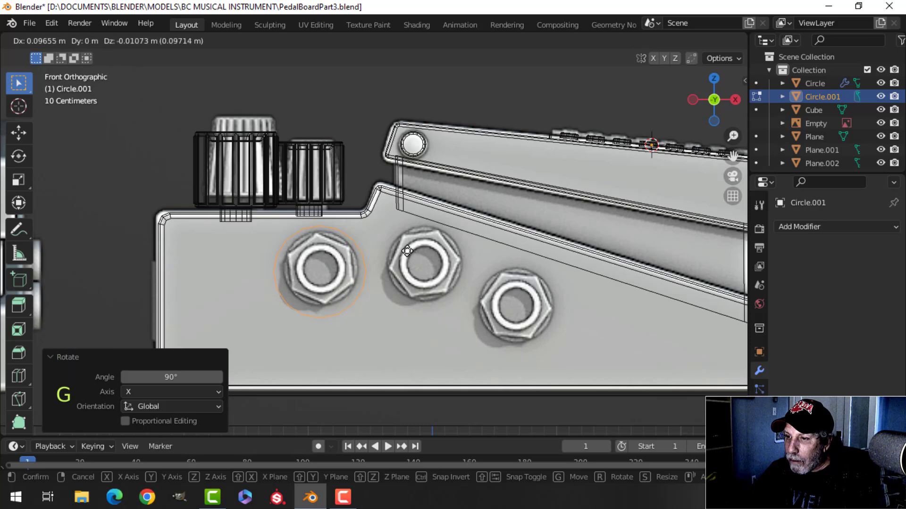
{"action": "left_click", "coordinate": [409, 242]}
{"action": "key", "text": "s"}
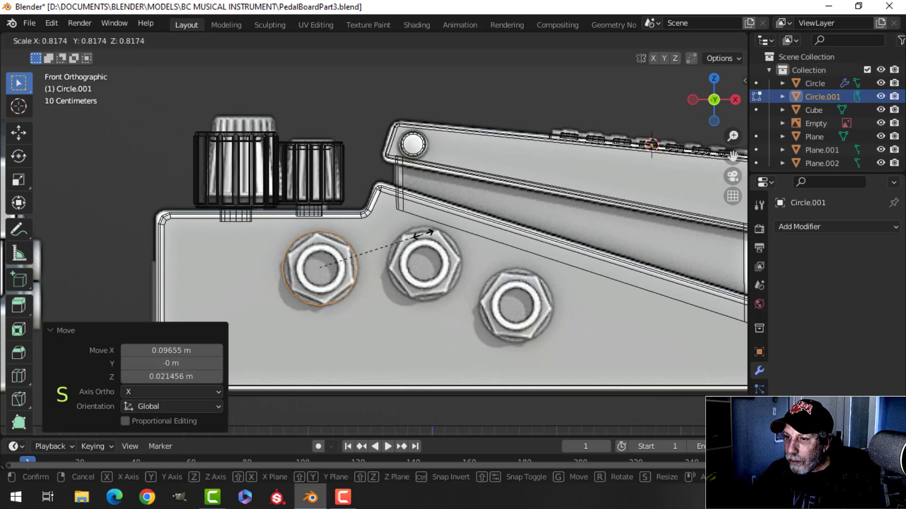
{"action": "left_click", "coordinate": [426, 234]}
{"action": "key", "text": "f"}
- Move the filled disc about -1.4 m along Y, just outside the pedal's side wall
{"action": "middle_click_drag", "start_coordinate": [425, 234], "coordinate": [317, 218]}
{"action": "scroll", "coordinate": [435, 259], "scroll_direction": "up", "scroll_amount": 2}
{"action": "scroll", "coordinate": [434, 259], "scroll_direction": "down", "scroll_amount": 3}
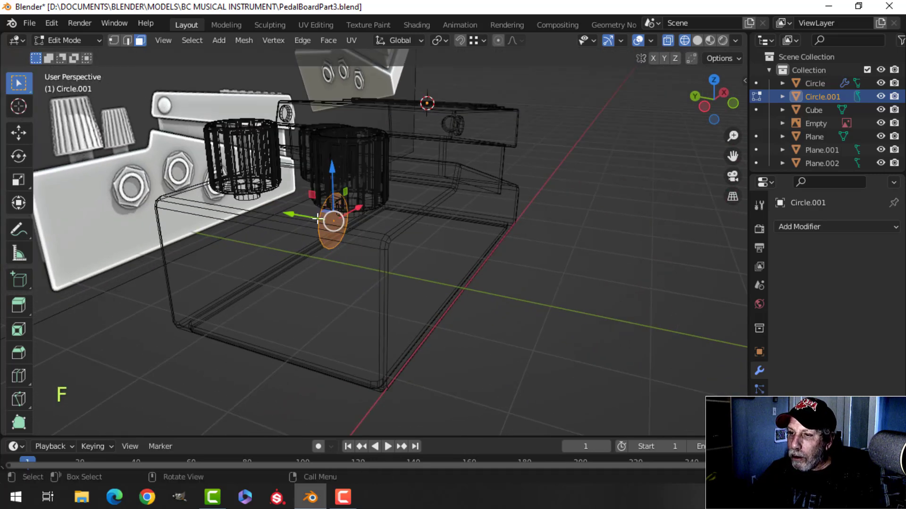
{"action": "key", "text": "g"}
{"action": "left_click", "coordinate": [423, 249]}
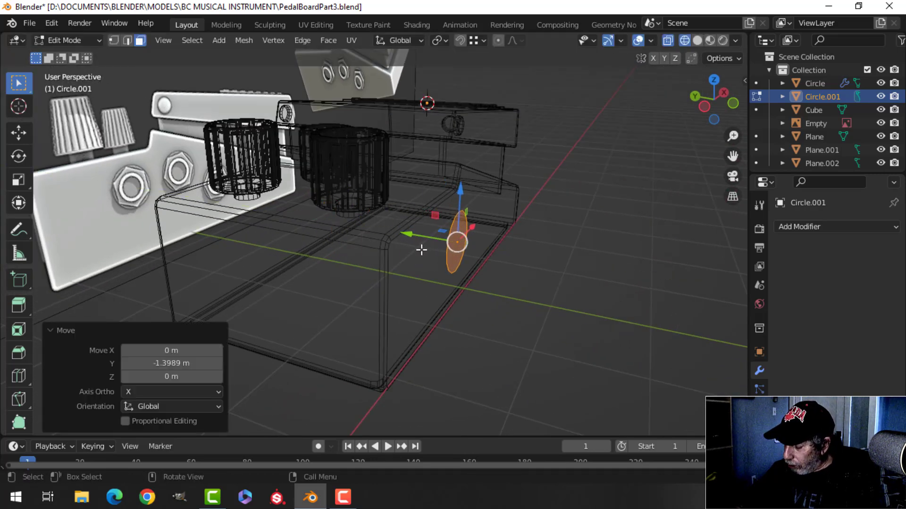
- Extrude the disc about 0.036 m toward the pedal in solid shading and delete its back face
{"action": "key", "text": "KP_1"}
{"action": "scroll", "coordinate": [419, 246], "scroll_direction": "up", "scroll_amount": 2}
{"action": "scroll", "coordinate": [419, 246], "scroll_direction": "down", "scroll_amount": 3}
{"action": "mouse_move", "coordinate": [419, 247]}
{"action": "middle_mouse_down"}
{"action": "mouse_move", "coordinate": [481, 289]}
{"action": "mouse_move", "coordinate": [477, 275]}
{"action": "mouse_move", "coordinate": [443, 271]}
{"action": "mouse_move", "coordinate": [483, 283]}
{"action": "middle_mouse_up"}
{"action": "key", "text": "z"}
{"action": "left_click", "coordinate": [530, 273]}
{"action": "key", "text": "e"}
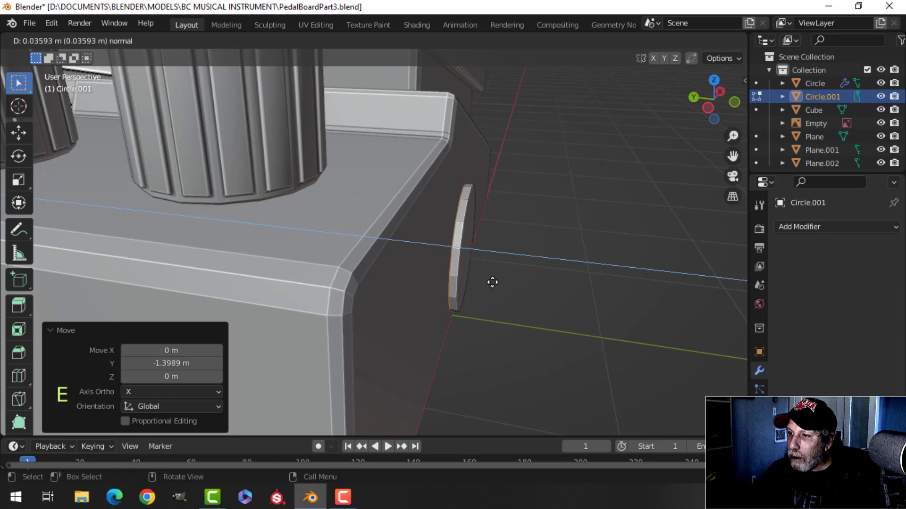
{"action": "right_click", "coordinate": [492, 282]}
{"action": "key", "text": "x"}
{"action": "left_click", "coordinate": [492, 282]}
- Bevel the outer edge of the disc's front face with 2 segments
{"action": "middle_click_drag", "start_coordinate": [492, 282], "coordinate": [410, 257]}
{"action": "key", "text": "3"}
{"action": "left_click", "coordinate": [380, 245]}
{"action": "key", "text": "ctrl+b"}
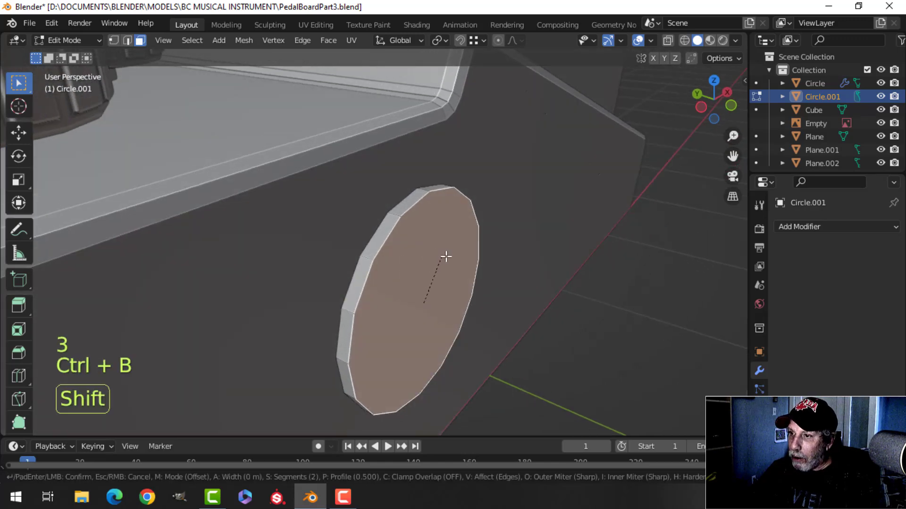
{"action": "left_click", "coordinate": [482, 231]}
- Shade the disc smooth and apply a level 1 Catmull-Clark subdivision modifier to it
{"action": "key", "text": "Tab"}
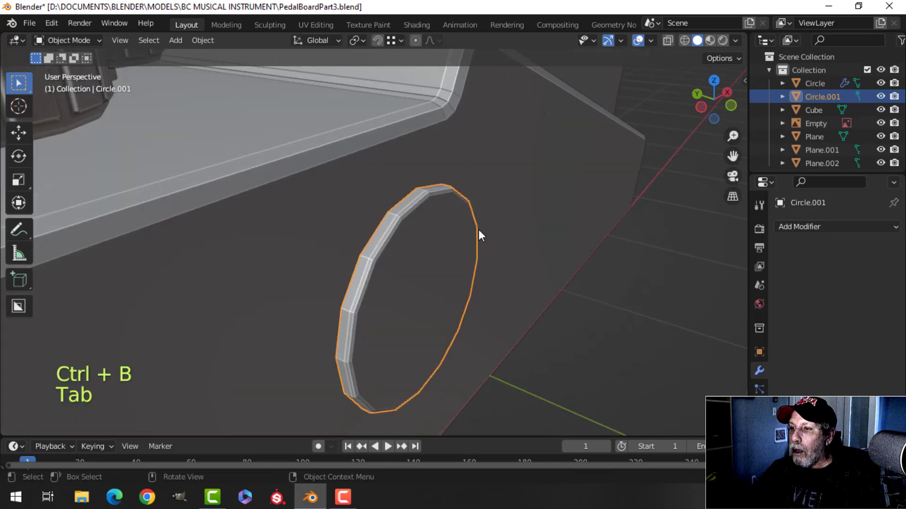
{"action": "right_click", "coordinate": [426, 234]}
{"action": "left_click", "coordinate": [426, 235]}
{"action": "key", "text": "ctrl+1"}
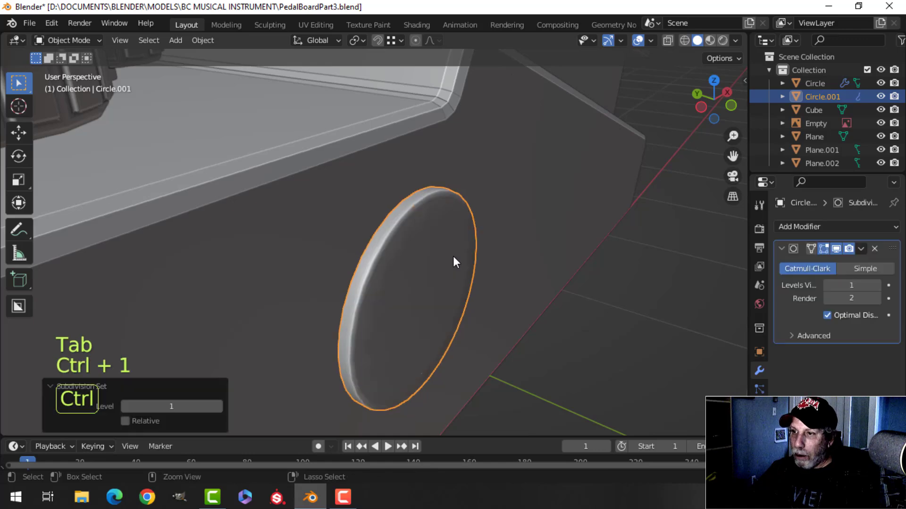
{"action": "key", "text": "alt+a"}
{"action": "middle_click_drag", "start_coordinate": [437, 254], "coordinate": [404, 248]}
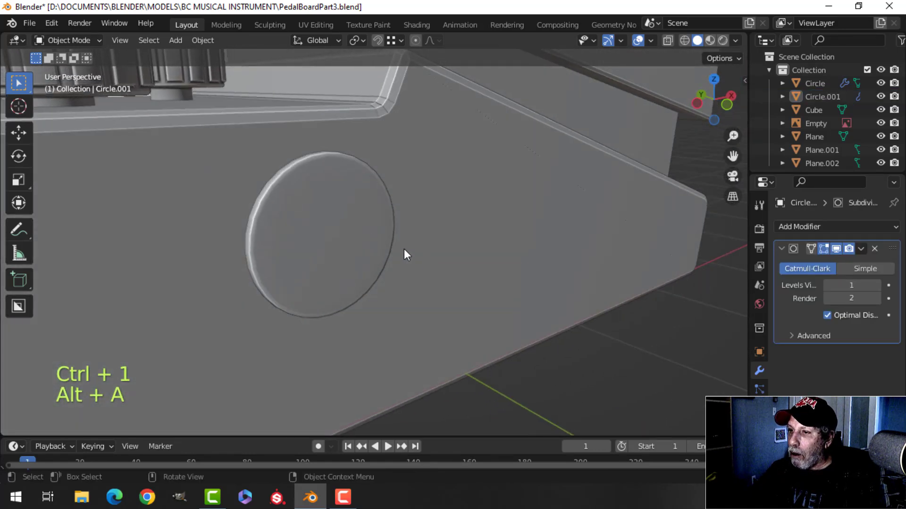
{"action": "key", "text": "ctrl+z"}
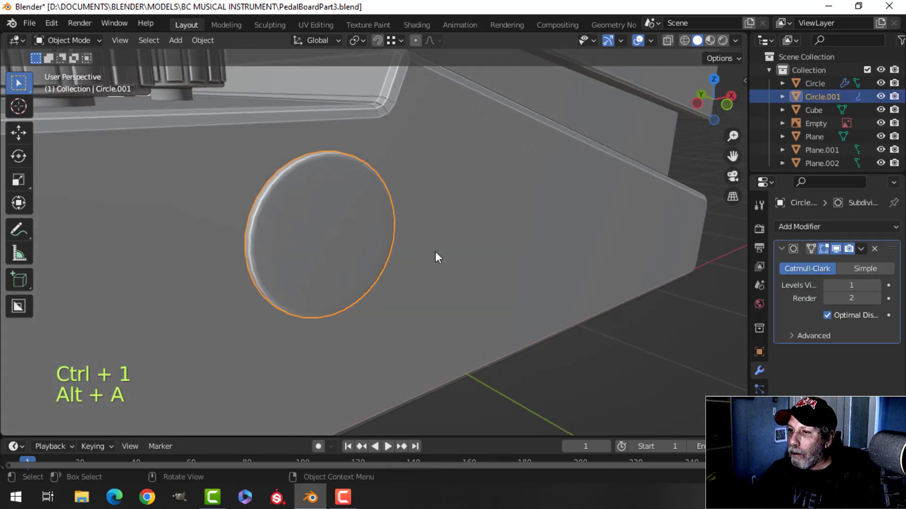
{"action": "left_click", "coordinate": [860, 249]}
{"action": "left_click", "coordinate": [844, 263]}
- Delete the disc's front centre vertex together with the ring of vertices surrounding it
{"action": "key", "text": "Tab"}
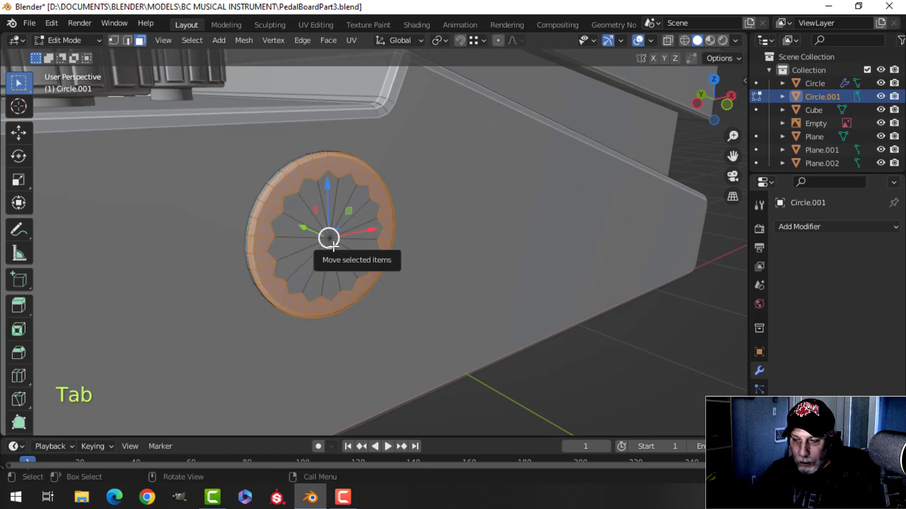
{"action": "key", "text": "1"}
{"action": "left_click", "coordinate": [329, 239]}
{"action": "scroll", "coordinate": [364, 244], "scroll_direction": "up", "scroll_amount": 4}
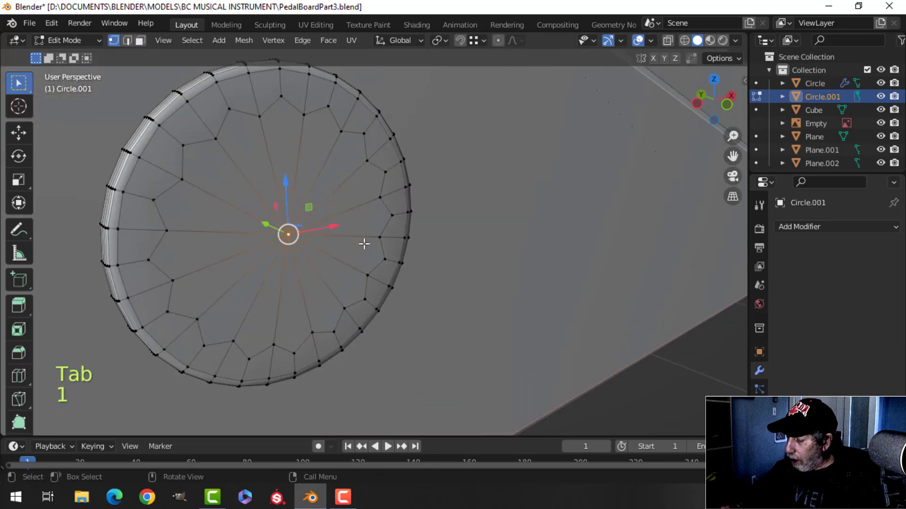
{"action": "key", "text": "ctrl+KP_Add"}
{"action": "key", "text": "x"}
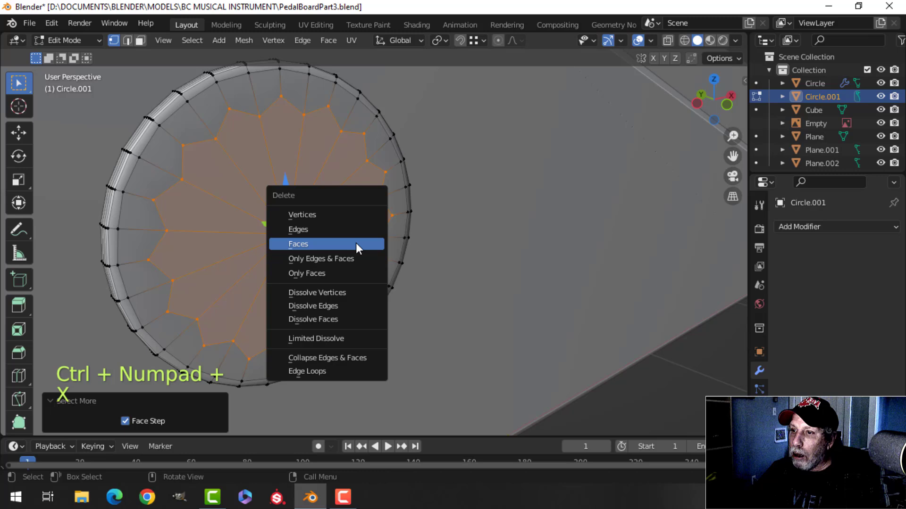
{"action": "left_click", "coordinate": [330, 215]}
- Make the open front rim loop circular with the Circle tool and fill it with a single face
{"action": "key", "text": "alt+a"}
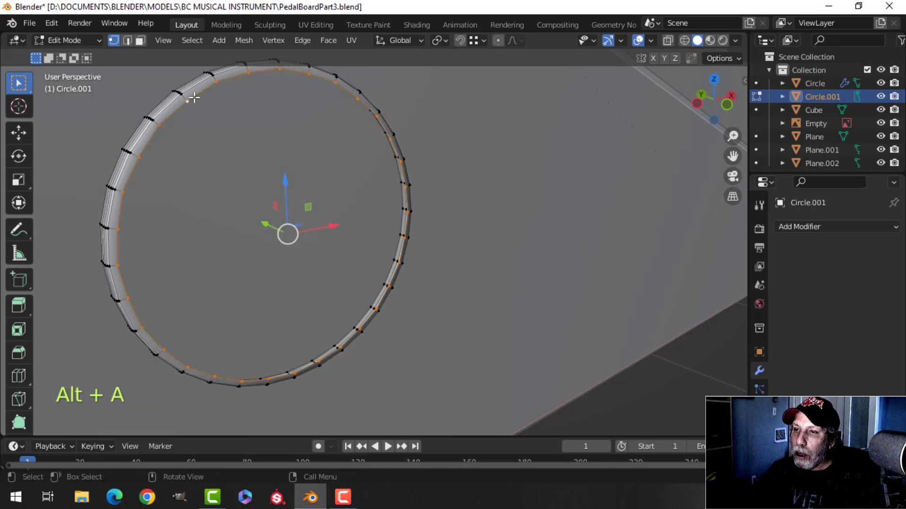
{"action": "right_click", "coordinate": [194, 97]}
{"action": "left_click", "coordinate": [249, 88]}
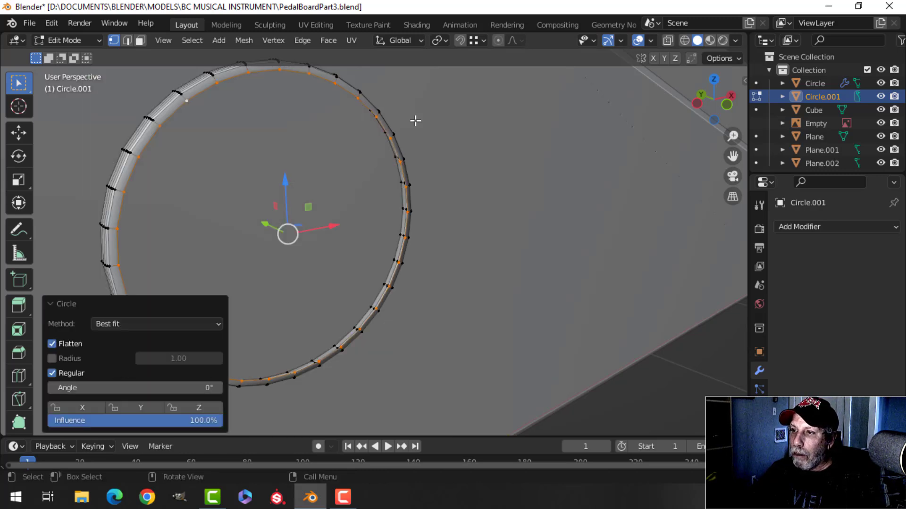
{"action": "key", "text": "f"}
{"action": "key", "text": "Tab"}
{"action": "key", "text": "alt+a"}
{"action": "scroll", "coordinate": [409, 214], "scroll_direction": "down", "scroll_amount": 5}
{"action": "scroll", "coordinate": [447, 268], "scroll_direction": "up", "scroll_amount": 2}
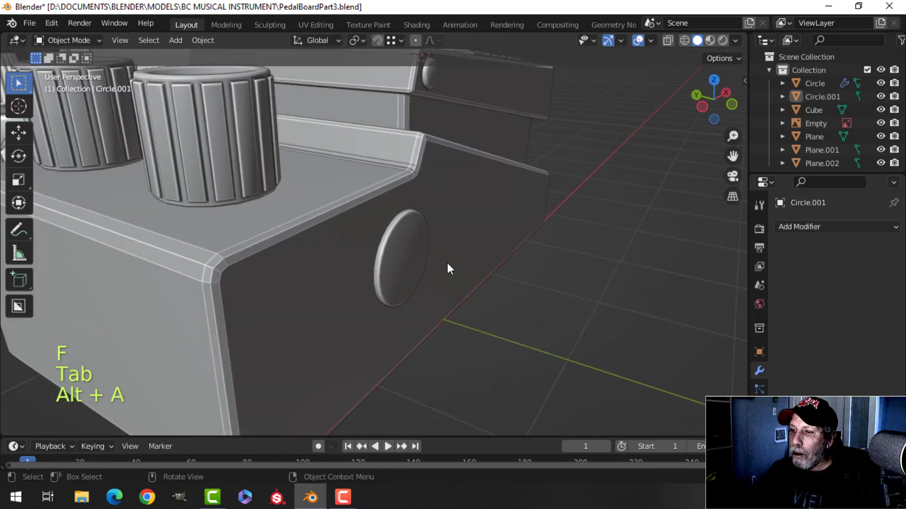
- Dissolve the two redundant edge loops running around the disc's outer side wall
{"action": "scroll", "coordinate": [447, 268], "scroll_direction": "up", "scroll_amount": 2}
{"action": "left_click", "coordinate": [420, 251]}
{"action": "key", "text": "Tab"}
{"action": "key", "text": "a"}
{"action": "middle_click_drag", "start_coordinate": [471, 288], "coordinate": [398, 296]}
{"action": "scroll", "coordinate": [485, 299], "scroll_direction": "up", "scroll_amount": 2}
{"action": "scroll", "coordinate": [414, 281], "scroll_direction": "up", "scroll_amount": 4}
{"action": "key", "text": "alt+a"}
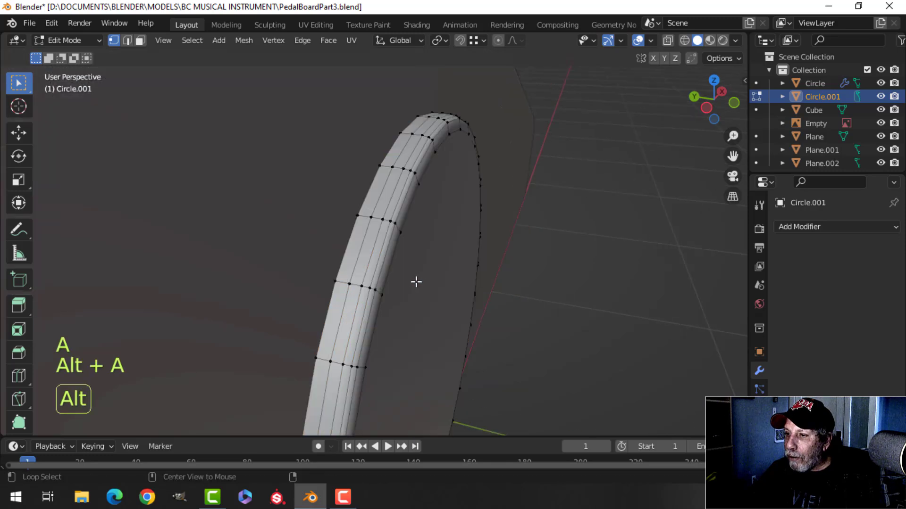
{"action": "key", "text": "2"}
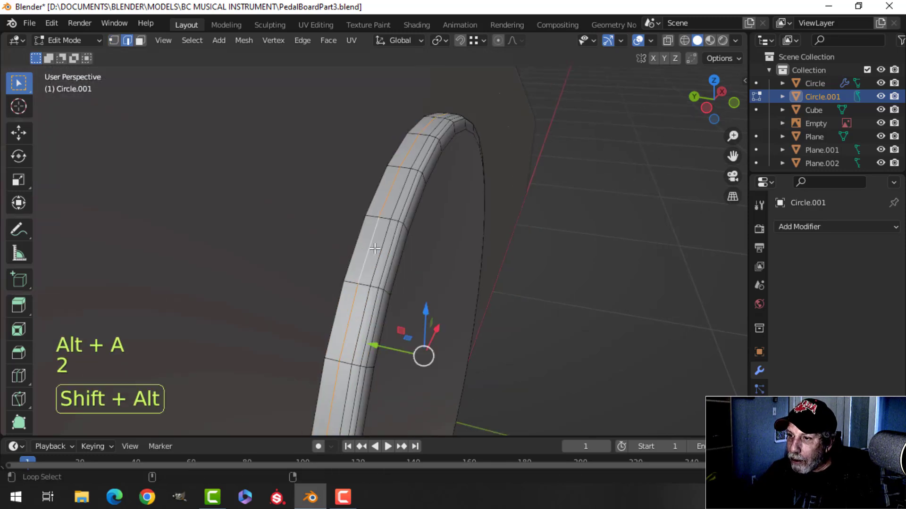
{"action": "left_click", "coordinate": [374, 248], "text": "alt+shift"}
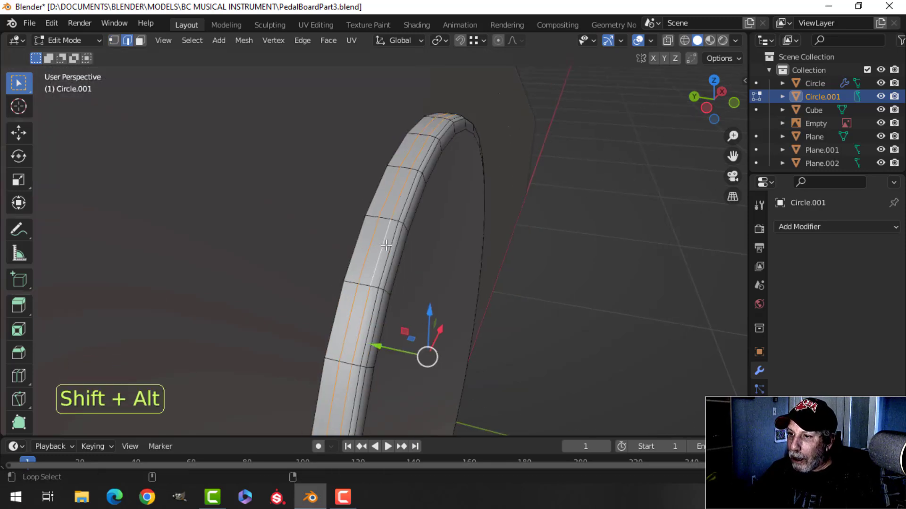
{"action": "key", "text": "x"}
{"action": "left_click", "coordinate": [357, 337]}
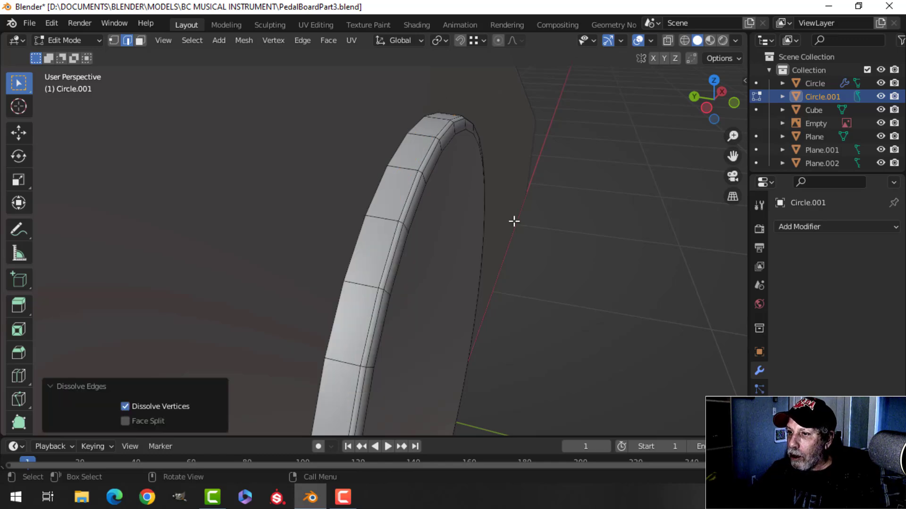
- Move the entire disc about 0.136 m along Y toward the pedal's side face
{"action": "key", "text": "Tab"}
{"action": "scroll", "coordinate": [540, 288], "scroll_direction": "down", "scroll_amount": 5}
{"action": "middle_click_drag", "start_coordinate": [540, 288], "coordinate": [435, 285]}
{"action": "scroll", "coordinate": [314, 289], "scroll_direction": "down", "scroll_amount": 3}
{"action": "key", "text": "alt+a"}
{"action": "middle_click_drag", "start_coordinate": [313, 290], "coordinate": [397, 305]}
{"action": "left_click", "coordinate": [436, 294]}
{"action": "key", "text": "Tab"}
{"action": "key", "text": "a"}
{"action": "scroll", "coordinate": [466, 307], "scroll_direction": "up", "scroll_amount": 3}
{"action": "scroll", "coordinate": [391, 316], "scroll_direction": "up", "scroll_amount": 2}
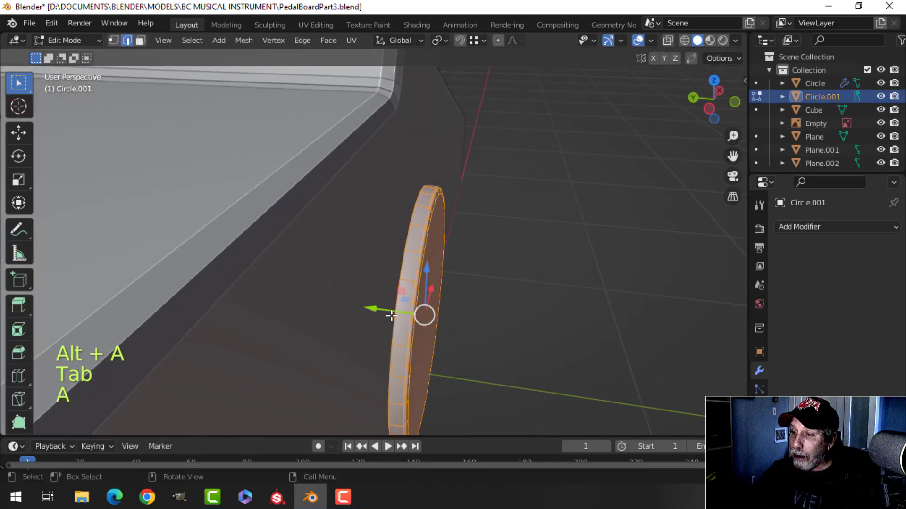
{"action": "left_click_drag", "start_coordinate": [392, 316], "coordinate": [323, 299]}
{"action": "middle_click_drag", "start_coordinate": [324, 299], "coordinate": [350, 289]}
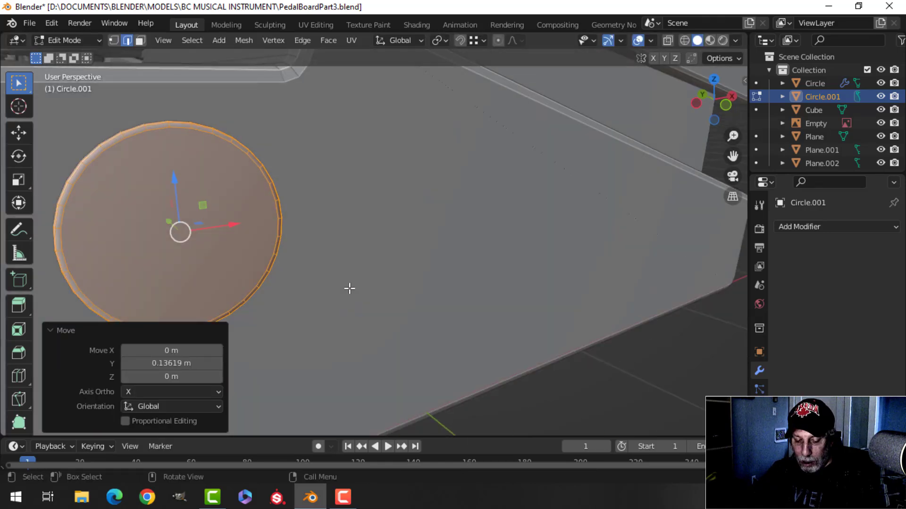
- Snap the 3D cursor to the disc's centre and return to Object Mode with nothing selected
{"action": "key", "text": "shift+s"}
{"action": "left_click", "coordinate": [370, 369]}
{"action": "key", "text": "Tab"}
{"action": "scroll", "coordinate": [354, 352], "scroll_direction": "down", "scroll_amount": 4}
{"action": "key", "text": "alt+a"}
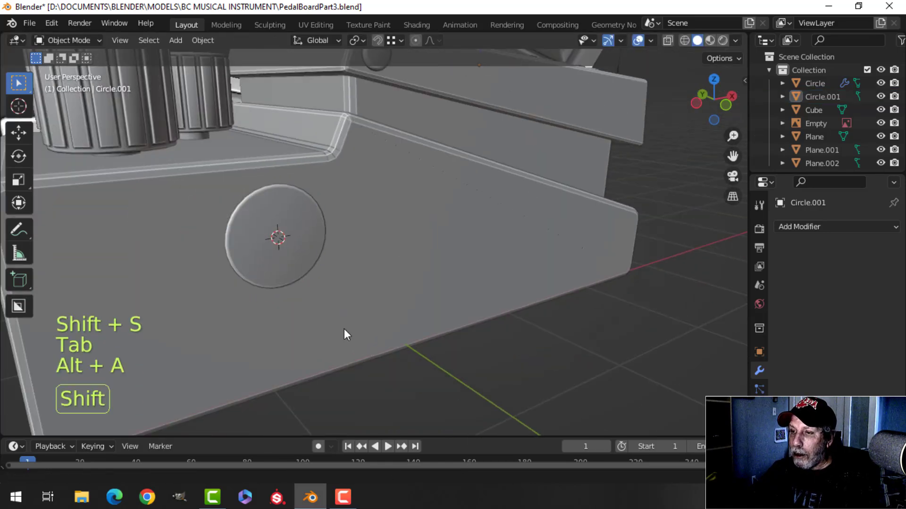
- Add a 6-vertex circle mesh at the 3D cursor, with the front reference image showing in wireframe
{"action": "middle_click_drag", "start_coordinate": [344, 334], "coordinate": [341, 318], "text": "shift"}
{"action": "key", "text": "KP_1"}
{"action": "key", "text": "z"}
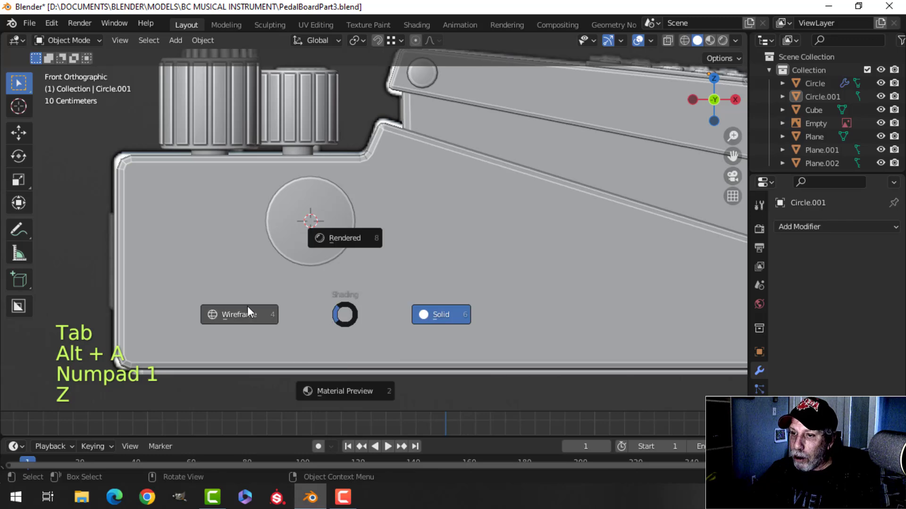
{"action": "left_click", "coordinate": [247, 311]}
{"action": "scroll", "coordinate": [317, 290], "scroll_direction": "up", "scroll_amount": 2}
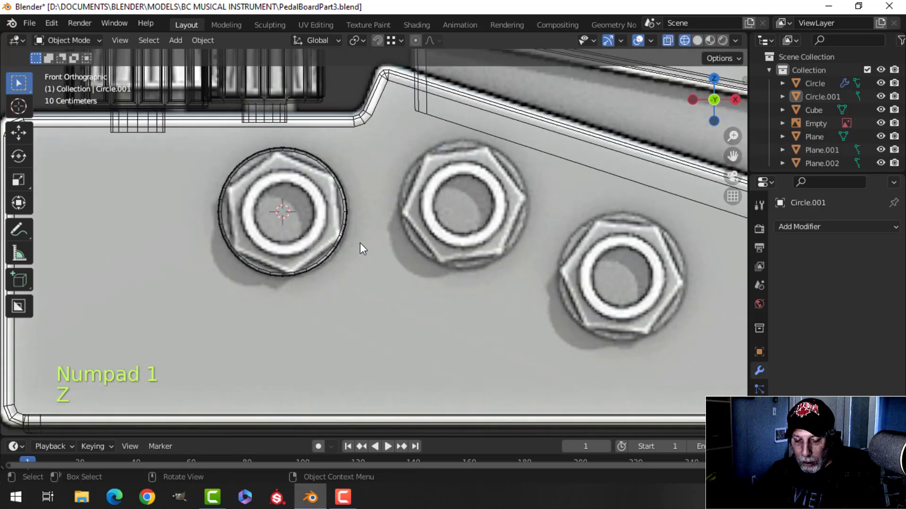
{"action": "key", "text": "shift+a"}
{"action": "mouse_move", "coordinate": [338, 199]}
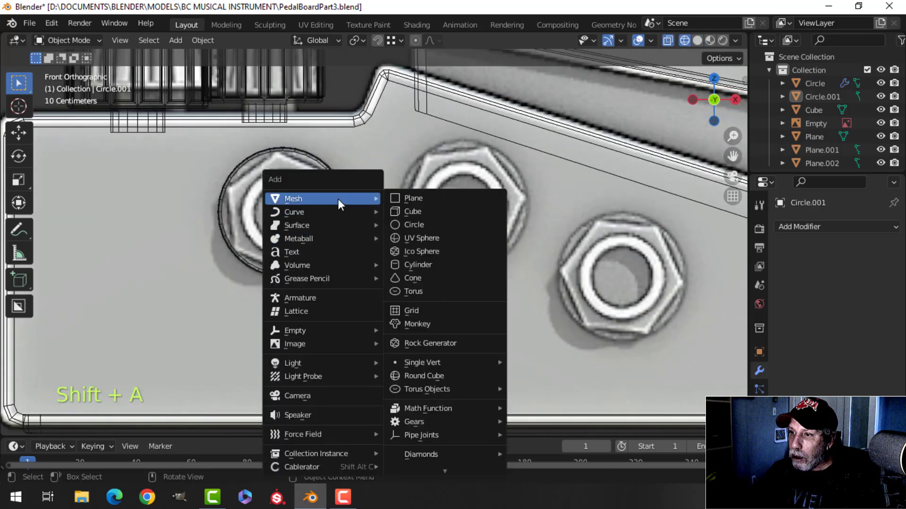
{"action": "left_click", "coordinate": [423, 223]}
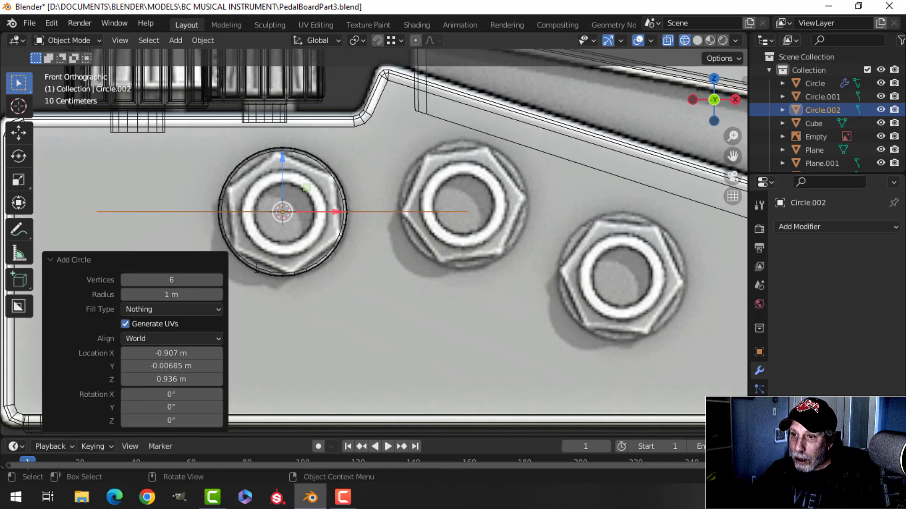
- Fill the hexagon, rotate it 90° about X and scale it to match the reference nut's outline
{"action": "key", "text": "Tab"}
{"action": "key", "text": "s"}
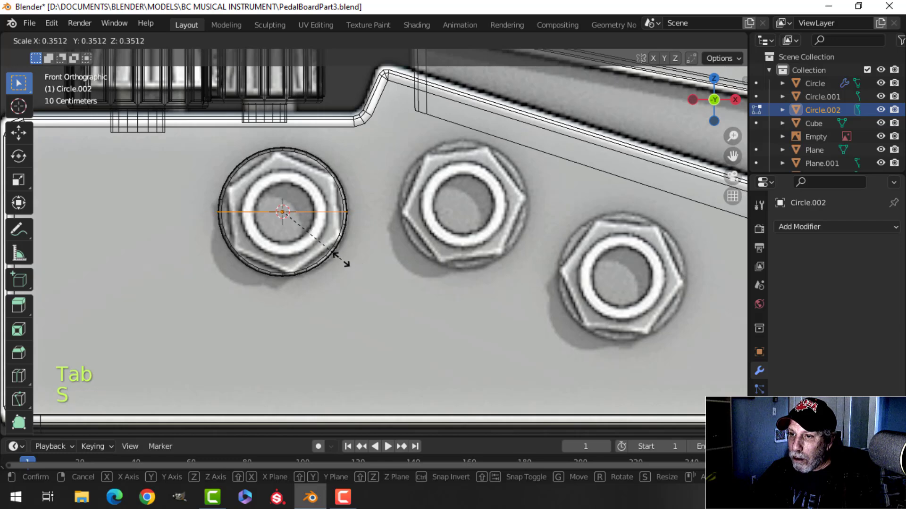
{"action": "left_click", "coordinate": [331, 256]}
{"action": "type", "text": "fr"}
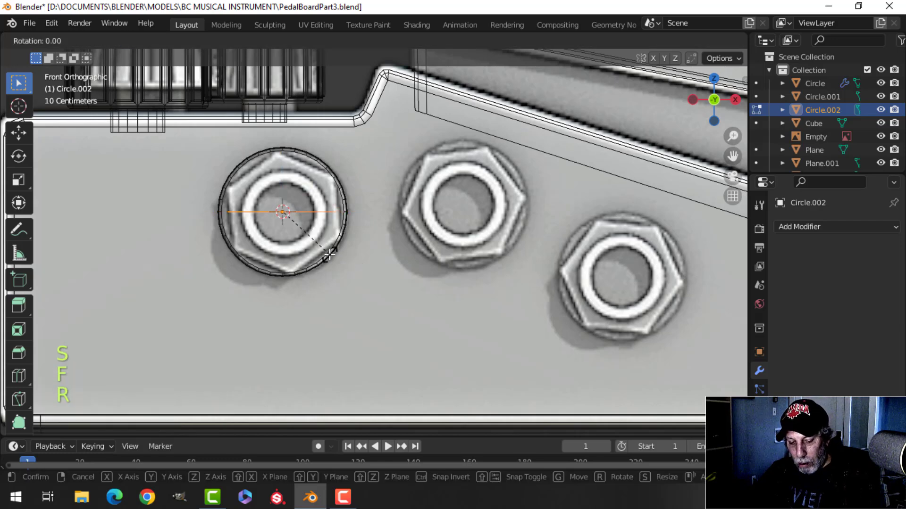
{"action": "type", "text": "x90"}
{"action": "left_click", "coordinate": [329, 255]}
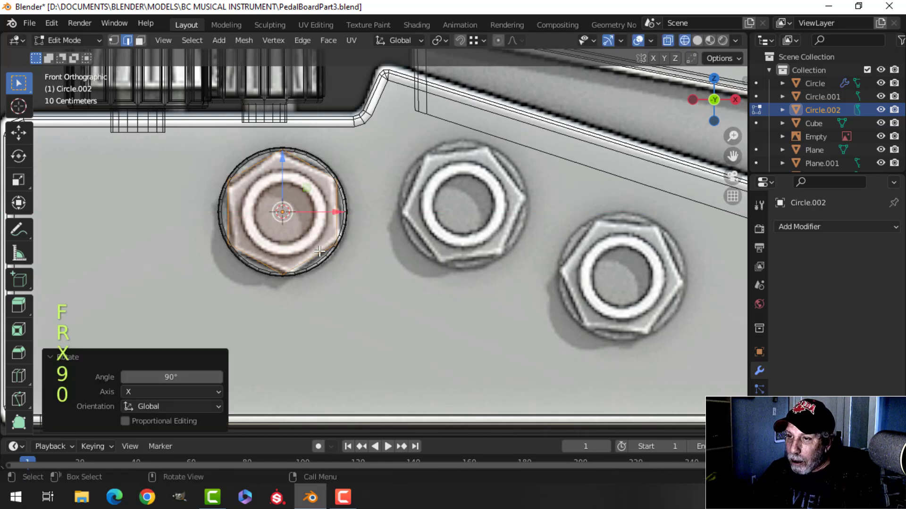
{"action": "key", "text": "s"}
{"action": "left_click", "coordinate": [313, 242]}
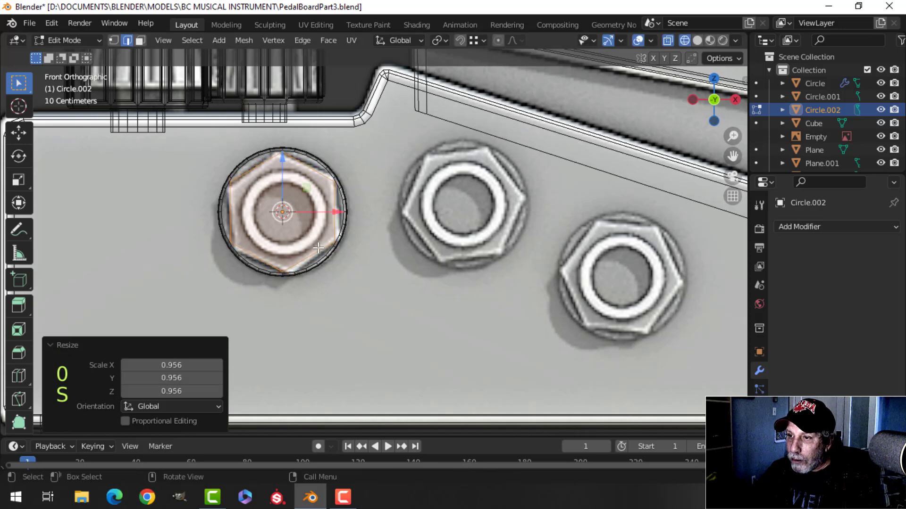
- Extrude the hexagon about 0.069 m to give the nut thickness and delete its back face
{"action": "key", "text": "z"}
{"action": "left_click", "coordinate": [404, 246]}
{"action": "mouse_move", "coordinate": [404, 247]}
{"action": "middle_mouse_down"}
{"action": "mouse_move", "coordinate": [448, 271]}
{"action": "mouse_move", "coordinate": [387, 249]}
{"action": "mouse_move", "coordinate": [431, 265]}
{"action": "mouse_move", "coordinate": [448, 259]}
{"action": "middle_mouse_up"}
{"action": "key", "text": "e"}
{"action": "left_click", "coordinate": [415, 257]}
{"action": "key", "text": "e"}
{"action": "left_click", "coordinate": [449, 263]}
{"action": "key", "text": "x"}
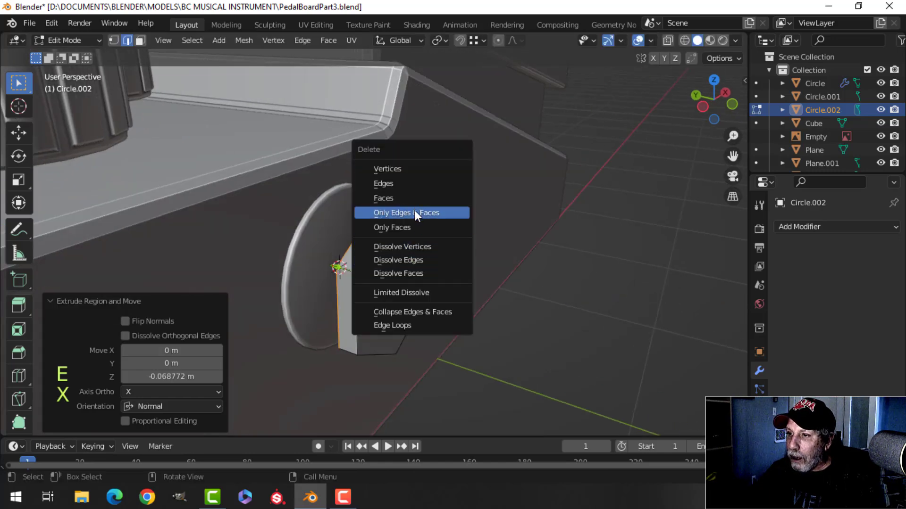
{"action": "left_click", "coordinate": [414, 198]}
- Bevel the hex nut's edges with 2 segments and a width of about 0.0097 m
{"action": "key", "text": "a"}
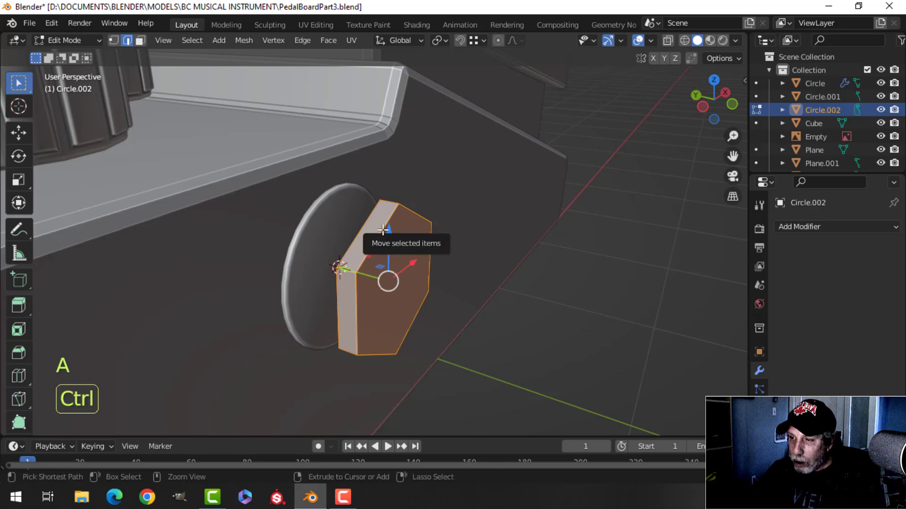
{"action": "key", "text": "ctrl+b"}
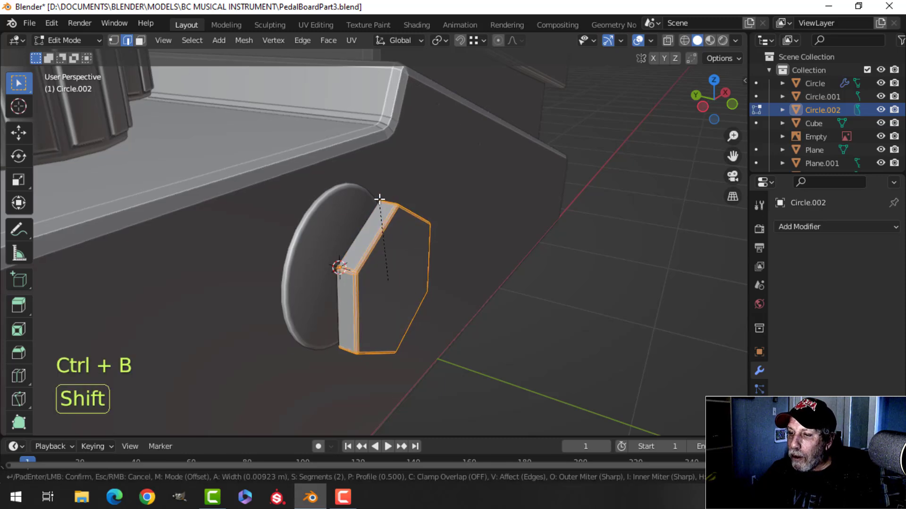
{"action": "left_click", "coordinate": [379, 198], "text": "shift"}
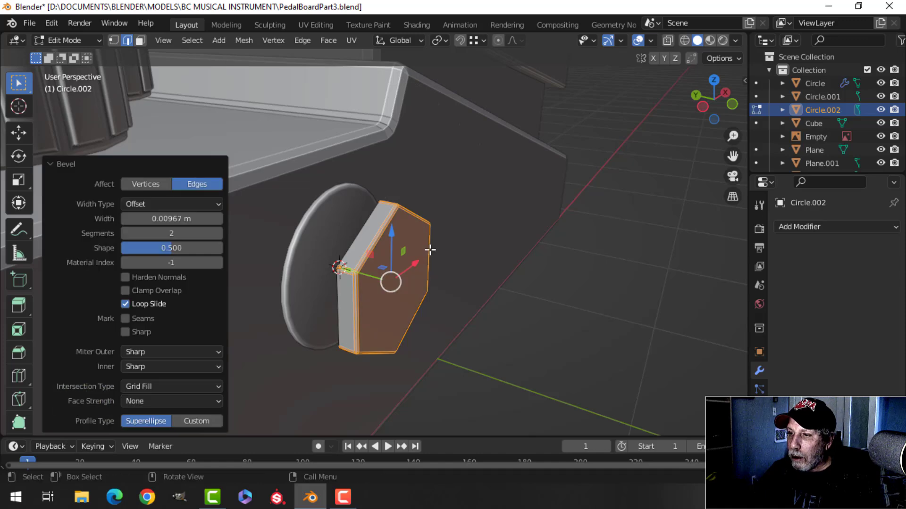
- Move the whole hex nut about 0.166 m along Y so it sits against the disc
{"action": "key", "text": "a"}
{"action": "middle_click_drag", "start_coordinate": [405, 279], "coordinate": [410, 282]}
{"action": "left_click_drag", "start_coordinate": [354, 270], "coordinate": [307, 261]}
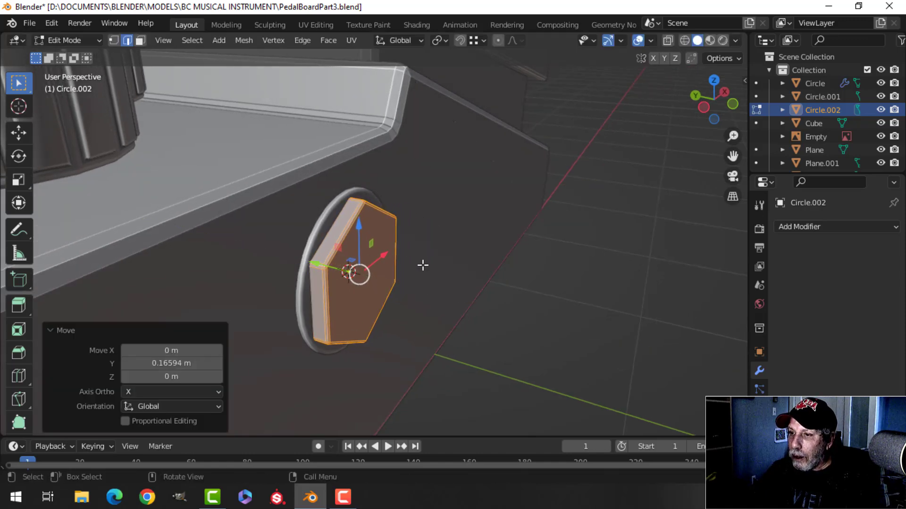
{"action": "scroll", "coordinate": [425, 265], "scroll_direction": "down", "scroll_amount": 4}
{"action": "key", "text": "Tab"}
{"action": "key", "text": "alt+a"}
- Scale the hex nut uniformly to about 0.961 and snap the 3D cursor to its centre
{"action": "middle_click_drag", "start_coordinate": [435, 265], "coordinate": [341, 236]}
{"action": "scroll", "coordinate": [323, 247], "scroll_direction": "up", "scroll_amount": 2}
{"action": "key", "text": "Tab"}
{"action": "key", "text": "a"}
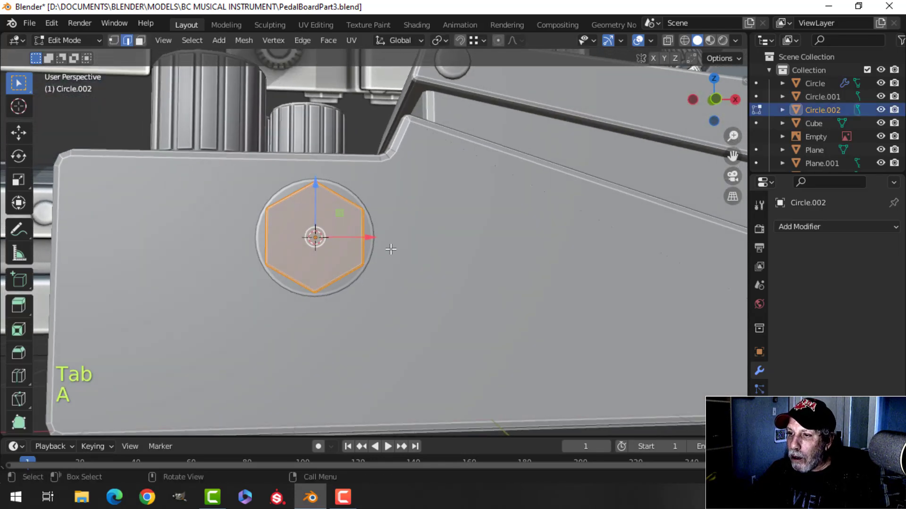
{"action": "key", "text": "s"}
{"action": "left_click", "coordinate": [384, 250]}
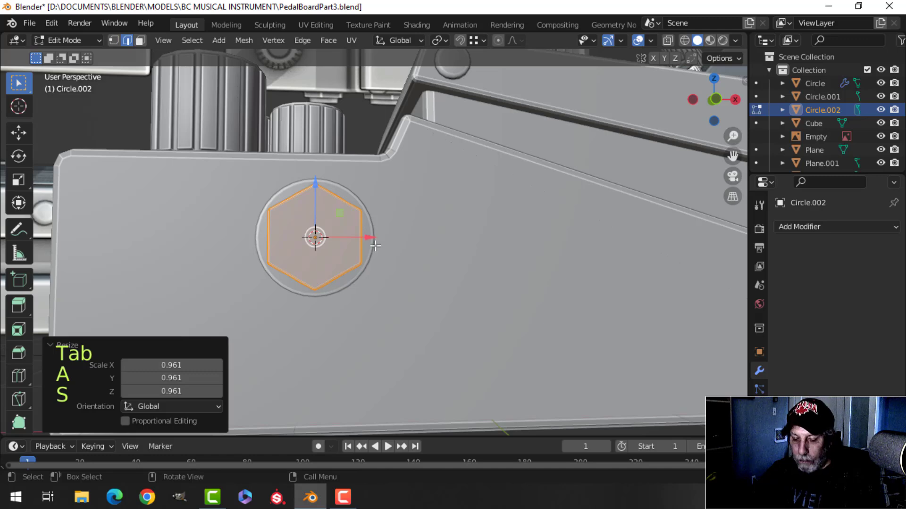
{"action": "key", "text": "shift+s"}
{"action": "left_click", "coordinate": [388, 322]}
{"action": "key", "text": "Tab"}
{"action": "middle_click_drag", "start_coordinate": [381, 270], "coordinate": [396, 286]}
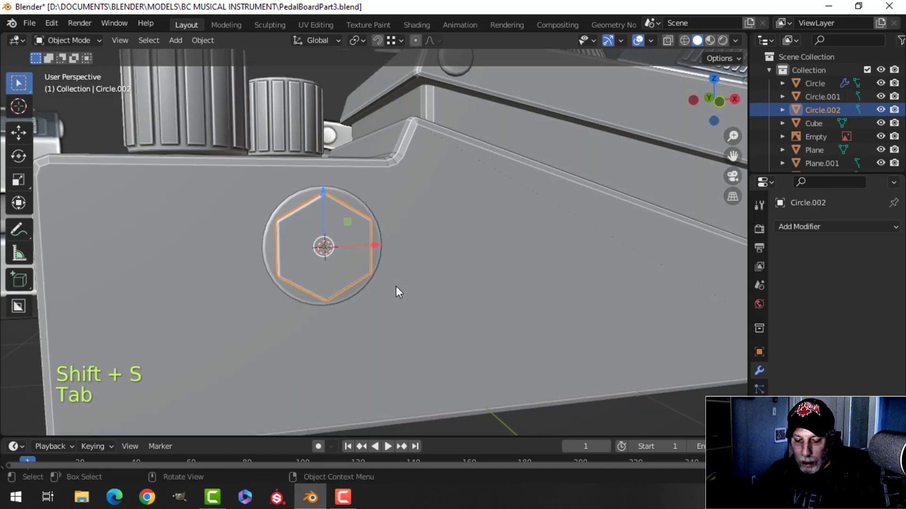
- Add a circle with more vertices at the nut's centre, scale it to about 0.161 and rotate it 90° about X
{"action": "key", "text": "shift+a"}
{"action": "mouse_move", "coordinate": [351, 198]}
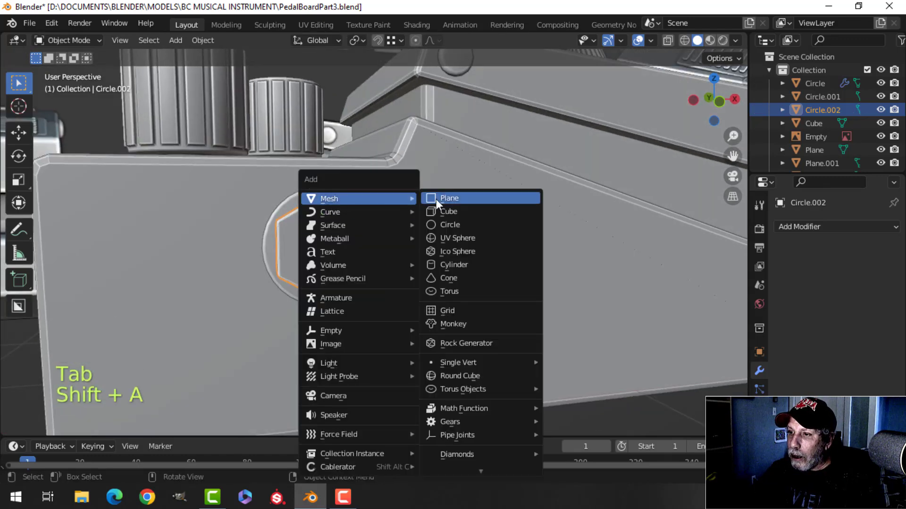
{"action": "left_click", "coordinate": [457, 221]}
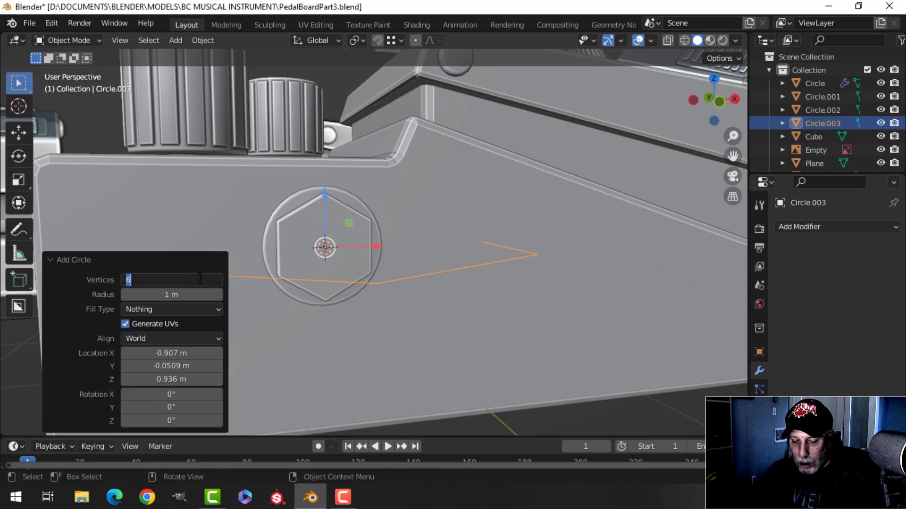
{"action": "key", "text": "Return"}
{"action": "key", "text": "Tab"}
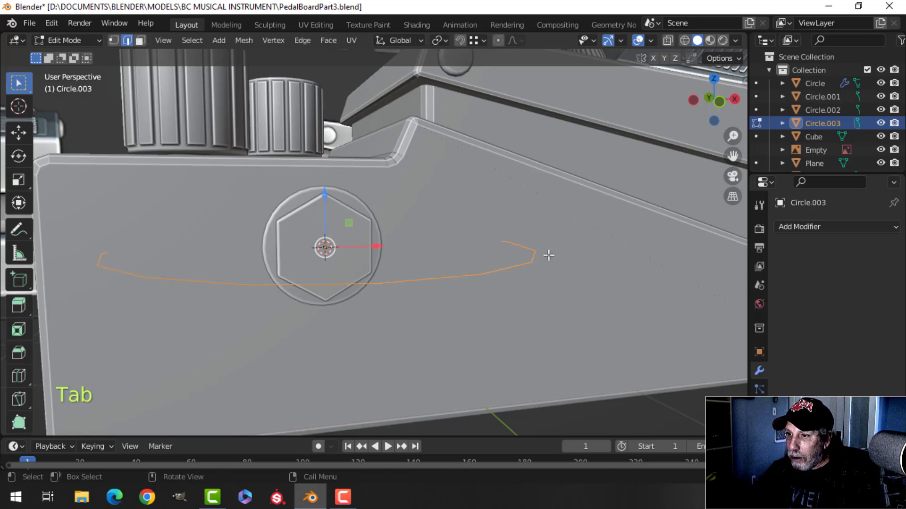
{"action": "key", "text": "s"}
{"action": "left_click", "coordinate": [361, 259]}
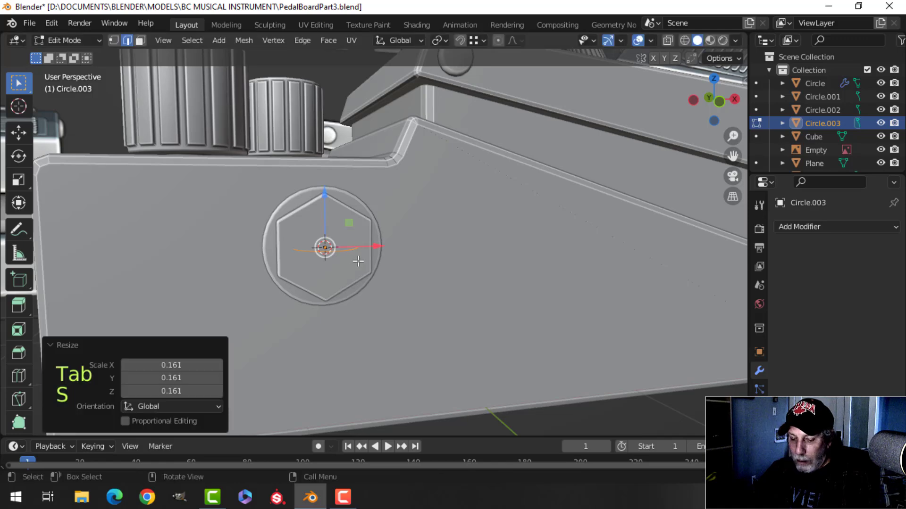
{"action": "type", "text": "rx90"}
{"action": "left_click", "coordinate": [358, 260]}
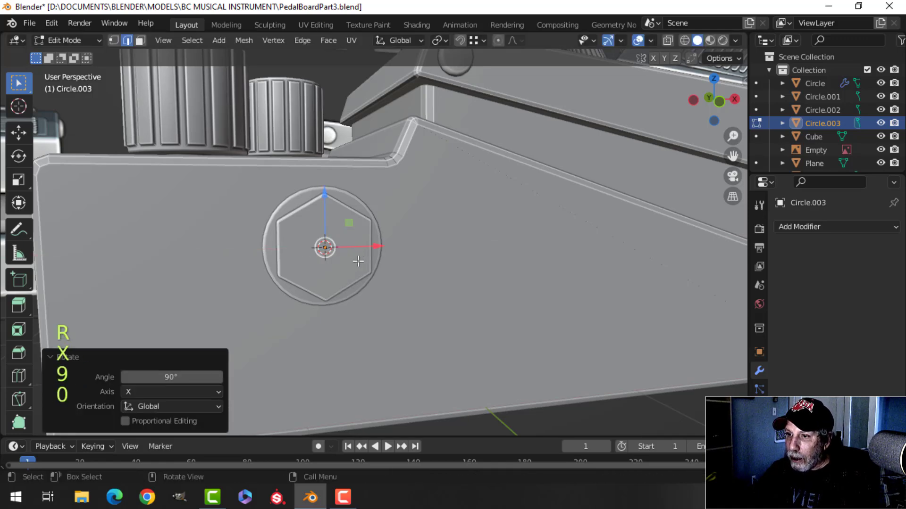
- Move the circle about 0.078 m out in front of the nut and scale it to the reference jack ring's outer edge
{"action": "middle_click_drag", "start_coordinate": [349, 278], "coordinate": [451, 290]}
{"action": "left_click_drag", "start_coordinate": [371, 257], "coordinate": [415, 257]}
{"action": "middle_click_drag", "start_coordinate": [415, 258], "coordinate": [400, 264]}
{"action": "key", "text": "KP_1"}
{"action": "key", "text": "z"}
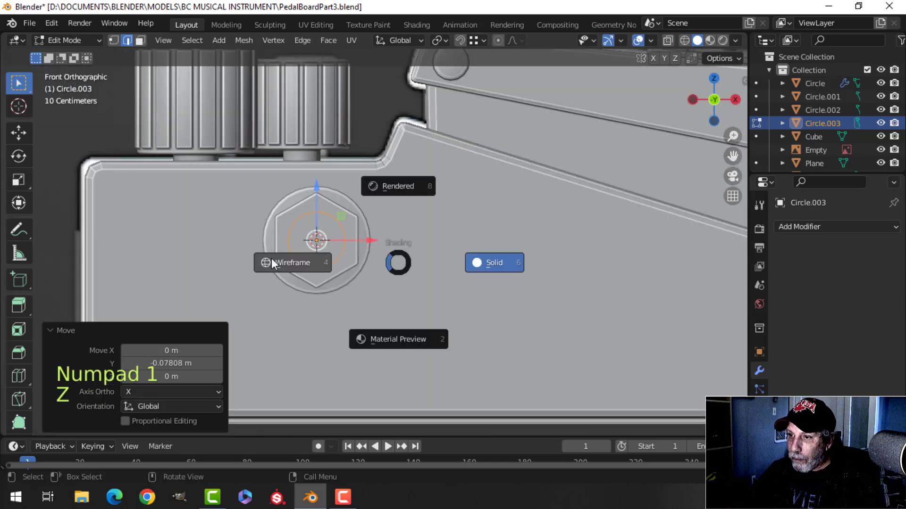
{"action": "left_click", "coordinate": [271, 258]}
{"action": "scroll", "coordinate": [367, 251], "scroll_direction": "up", "scroll_amount": 2}
{"action": "key", "text": "s"}
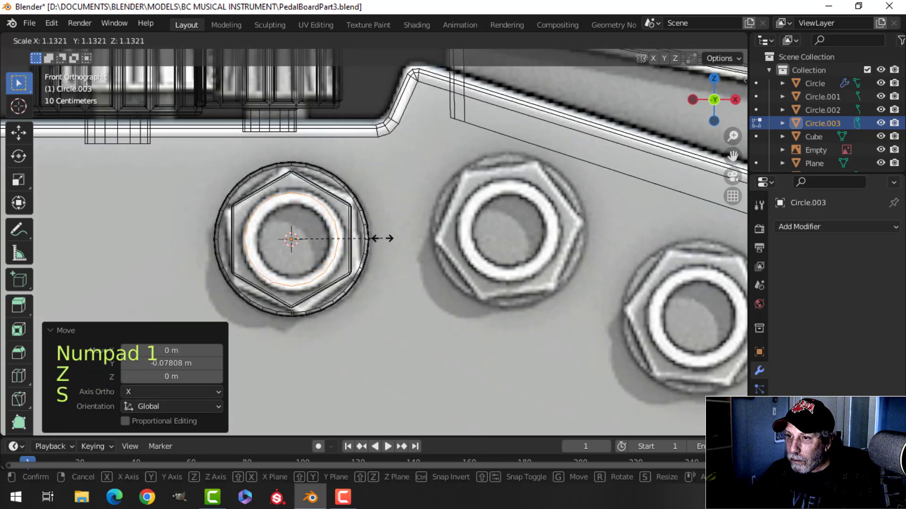
{"action": "left_click", "coordinate": [381, 238]}
- Extrude the circle inward with a scale of about 0.731 to form a flat ring matching the reference jack opening
{"action": "key", "text": "e"}
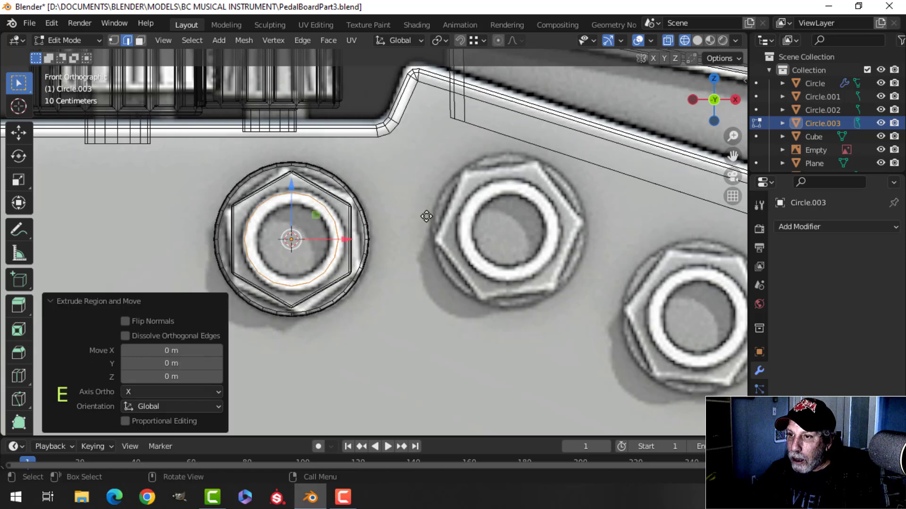
{"action": "key", "text": "s"}
{"action": "left_click", "coordinate": [391, 228]}
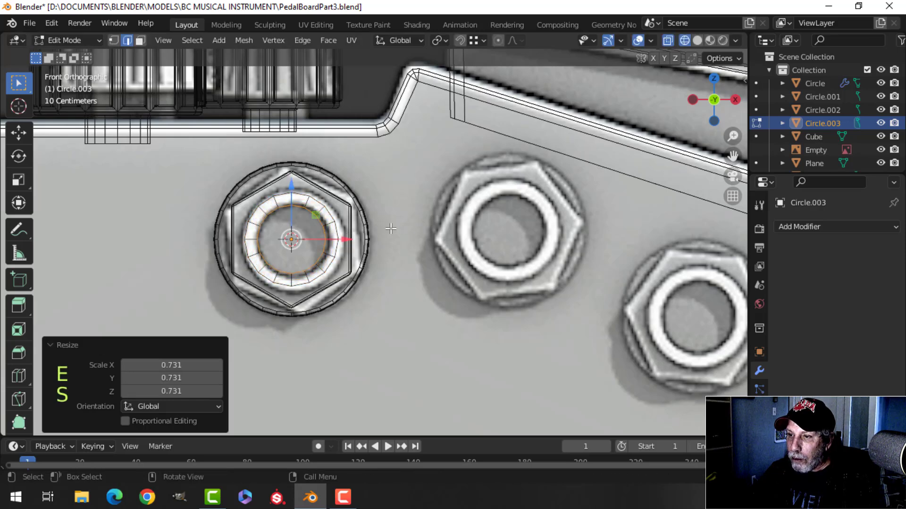
- Move the whole flat ring farther out from the nut along Y and extrude it back toward the nut
{"action": "key", "text": "a"}
{"action": "key", "text": "z"}
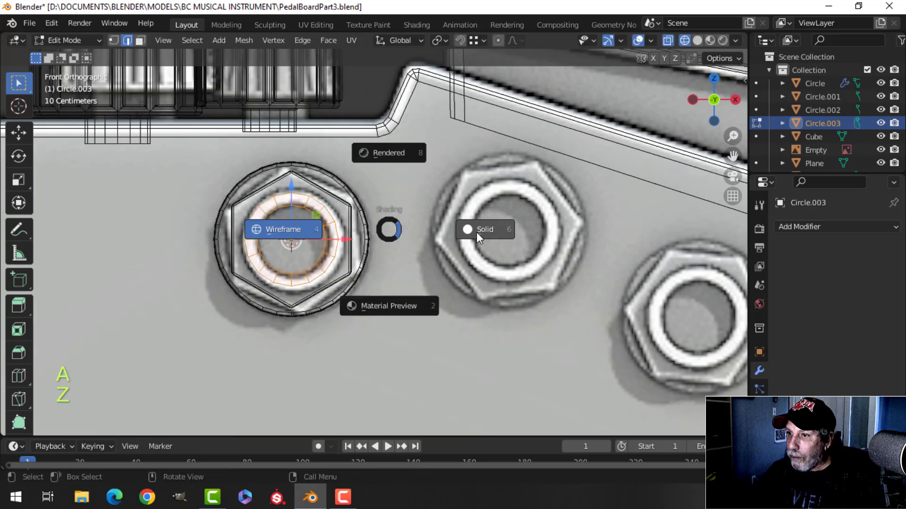
{"action": "left_click", "coordinate": [476, 232]}
{"action": "mouse_move", "coordinate": [476, 232]}
{"action": "middle_mouse_down"}
{"action": "mouse_move", "coordinate": [452, 267]}
{"action": "mouse_move", "coordinate": [499, 284]}
{"action": "mouse_move", "coordinate": [473, 247]}
{"action": "middle_mouse_up"}
{"action": "middle_click_drag", "start_coordinate": [473, 247], "coordinate": [462, 250]}
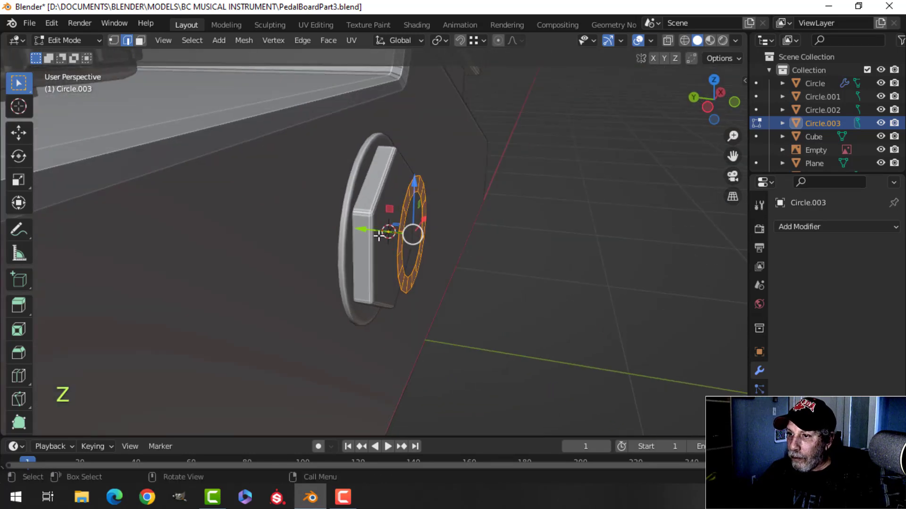
{"action": "left_click_drag", "start_coordinate": [363, 230], "coordinate": [383, 236]}
{"action": "middle_click_drag", "start_coordinate": [366, 257], "coordinate": [369, 290], "text": "shift"}
{"action": "key", "text": "e"}
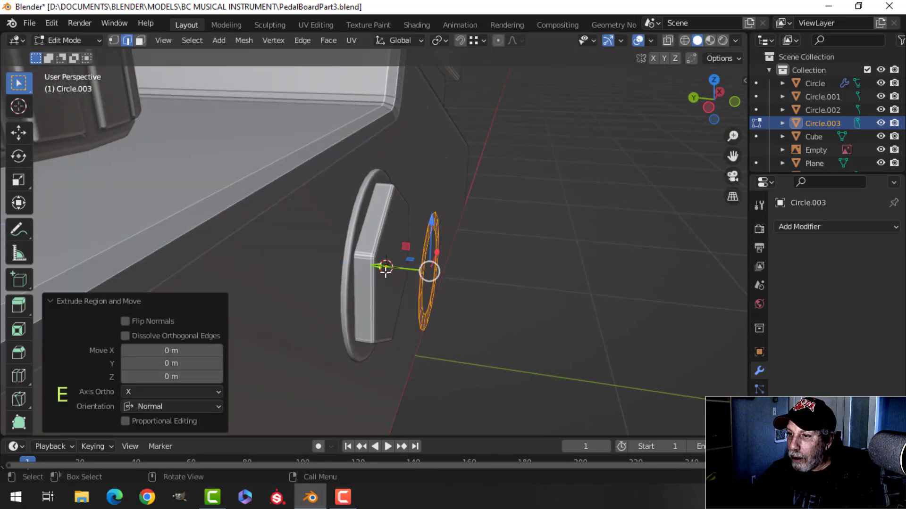
{"action": "left_click_drag", "start_coordinate": [335, 259], "coordinate": [335, 259]}
- Delete the socket's rear faces on the side facing the nut
{"action": "middle_click_drag", "start_coordinate": [421, 254], "coordinate": [380, 239]}
{"action": "key", "text": "x"}
{"action": "left_click", "coordinate": [394, 253]}
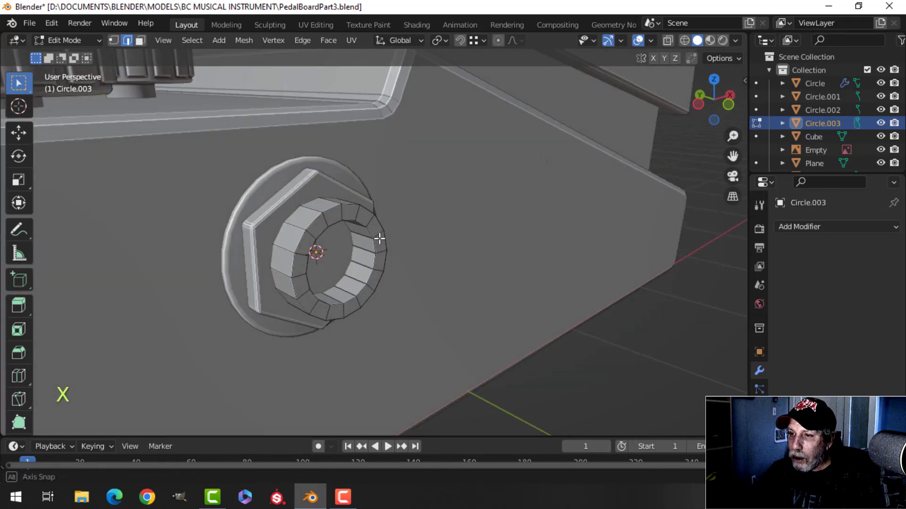
- Bevel the socket's front inner and outer edge loops with two segments, about 0.011 m wide
{"action": "left_click", "coordinate": [334, 218], "text": "alt+shift"}
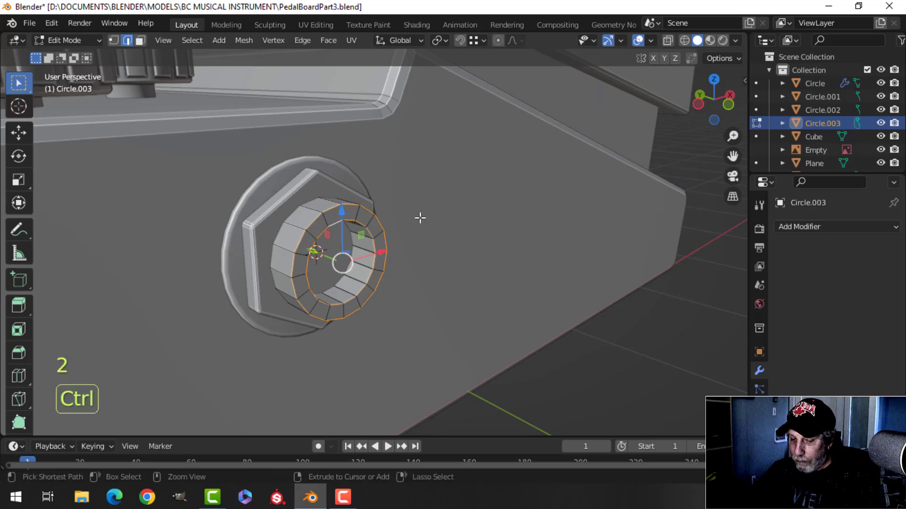
{"action": "key", "text": "ctrl+b"}
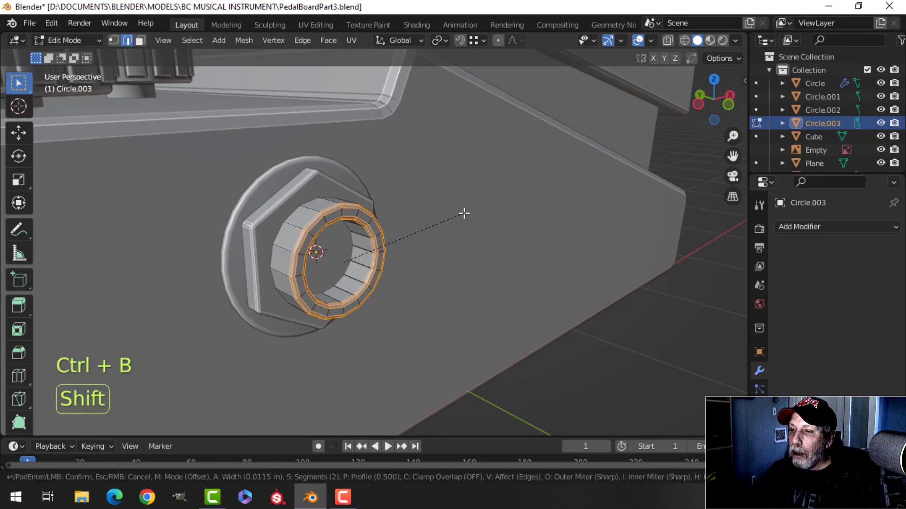
{"action": "left_click", "coordinate": [461, 213]}
- Apply smooth shading to the socket in Object Mode and clear the selection
{"action": "key", "text": "Tab"}
{"action": "scroll", "coordinate": [400, 246], "scroll_direction": "down", "scroll_amount": 2}
{"action": "right_click", "coordinate": [349, 221]}
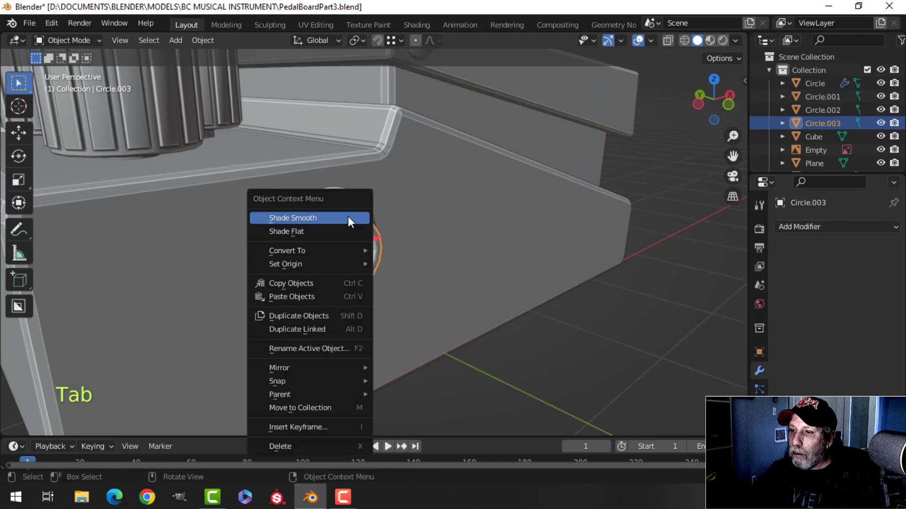
{"action": "left_click", "coordinate": [348, 218]}
{"action": "key", "text": "alt+a"}
- Add three evenly spaced loop cuts around the socket's outer wall
{"action": "scroll", "coordinate": [401, 264], "scroll_direction": "up", "scroll_amount": 4}
{"action": "middle_click_drag", "start_coordinate": [361, 233], "coordinate": [394, 241]}
{"action": "middle_click_drag", "start_coordinate": [394, 241], "coordinate": [358, 258], "text": "shift"}
{"action": "left_click", "coordinate": [349, 257]}
{"action": "key", "text": "Tab"}
{"action": "scroll", "coordinate": [348, 257], "scroll_direction": "up", "scroll_amount": 4}
{"action": "key", "text": "alt+a"}
{"action": "key", "text": "ctrl+r"}
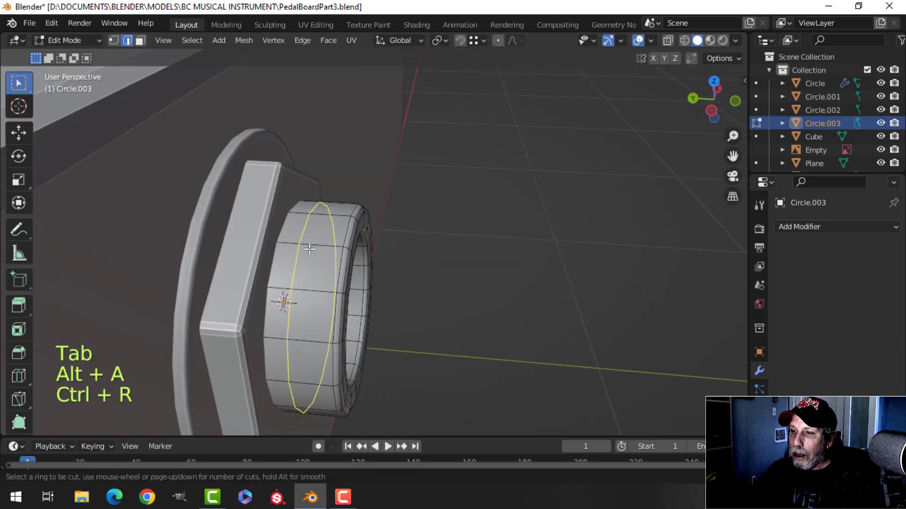
{"action": "scroll", "coordinate": [309, 249], "scroll_direction": "up", "scroll_amount": 1}
{"action": "scroll", "coordinate": [309, 252], "scroll_direction": "up", "scroll_amount": 1}
{"action": "left_click", "coordinate": [309, 252]}
{"action": "right_click", "coordinate": [309, 252]}
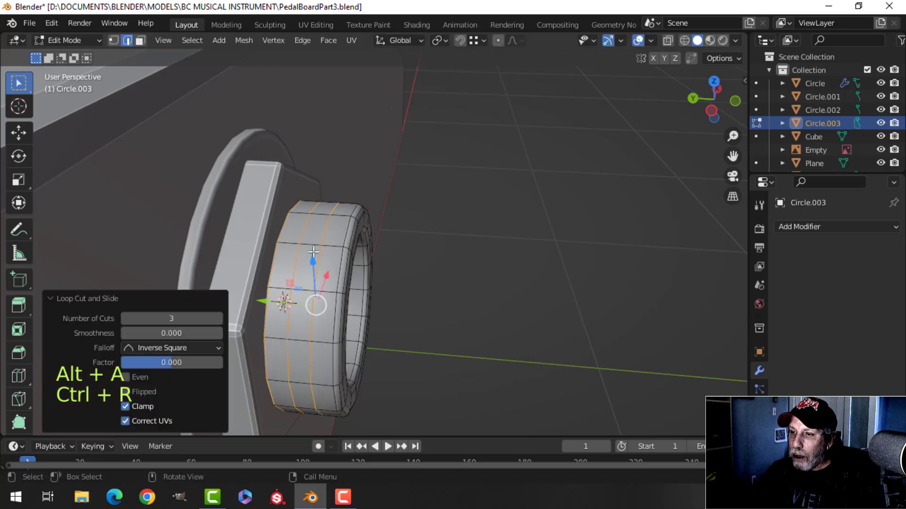
- Move the three loops about -0.012 m along Y and scale them to 0.845 along Y
{"action": "middle_click_drag", "start_coordinate": [326, 266], "coordinate": [335, 245], "text": "shift"}
{"action": "key", "text": "g"}
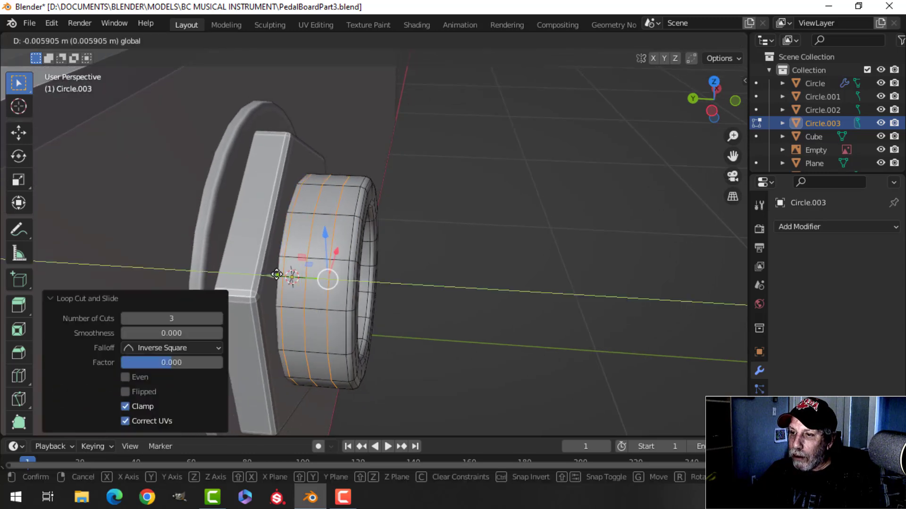
{"action": "key", "text": "y"}
{"action": "left_click", "coordinate": [290, 273]}
{"action": "key", "text": "s"}
{"action": "key", "text": "y"}
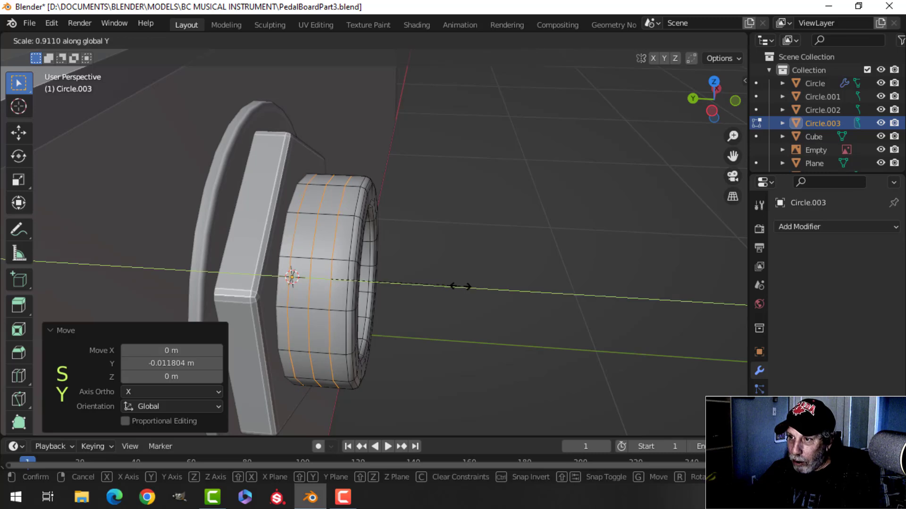
{"action": "left_click", "coordinate": [450, 287]}
- Bevel the three loops into bands, extrude them in place and offset them with Shrink/Fatten to form the socket's threads
{"action": "key", "text": "ctrl+b"}
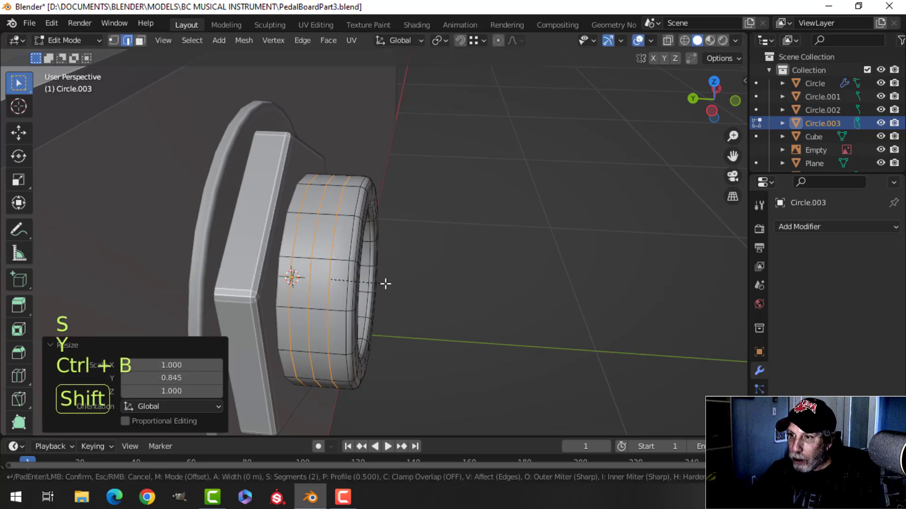
{"action": "left_click", "coordinate": [429, 285]}
{"action": "key", "text": "e"}
{"action": "right_click", "coordinate": [429, 286]}
{"action": "key", "text": "alt+s"}
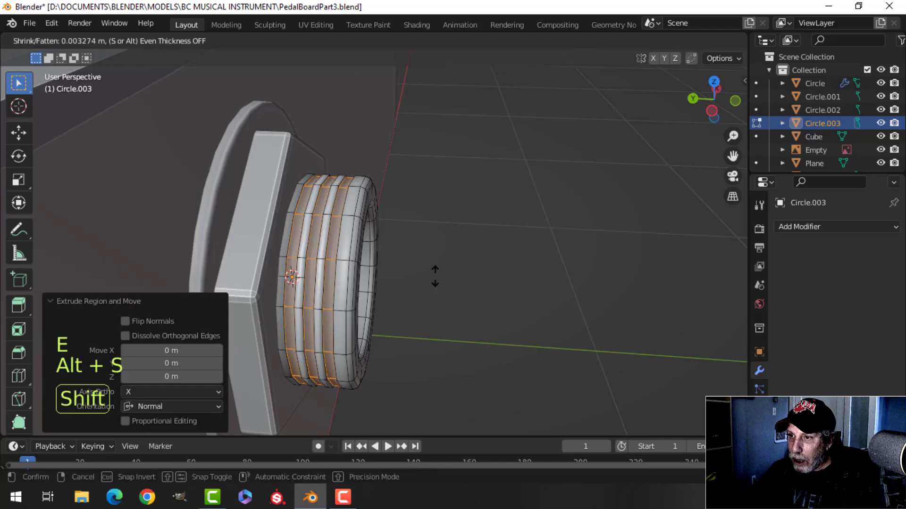
{"action": "left_click", "coordinate": [432, 306]}
{"action": "key", "text": "Tab"}
{"action": "middle_click_drag", "start_coordinate": [431, 303], "coordinate": [334, 265]}
{"action": "key", "text": "alt+a"}
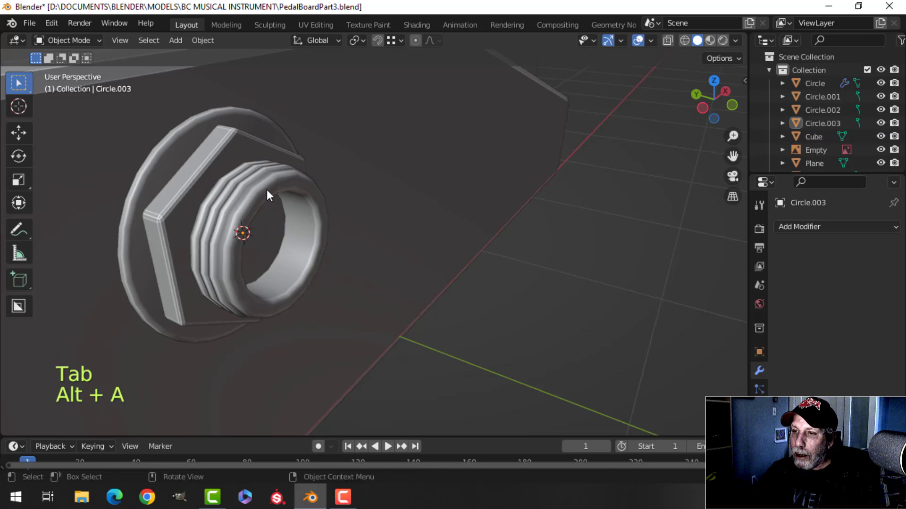
- Add a level 1 Subdivision Surface modifier to the threaded socket
{"action": "left_click", "coordinate": [267, 190]}
{"action": "key", "text": "ctrl+1"}
{"action": "key", "text": "alt+a"}
- Flip the normals of the entire socket mesh and recalculate them to the outside
{"action": "mouse_move", "coordinate": [336, 225]}
{"action": "middle_mouse_down"}
{"action": "mouse_move", "coordinate": [358, 264]}
{"action": "mouse_move", "coordinate": [324, 236]}
{"action": "middle_mouse_up"}
{"action": "left_click", "coordinate": [323, 237]}
{"action": "key", "text": "Tab"}
{"action": "key", "text": "a"}
{"action": "key", "text": "alt+n"}
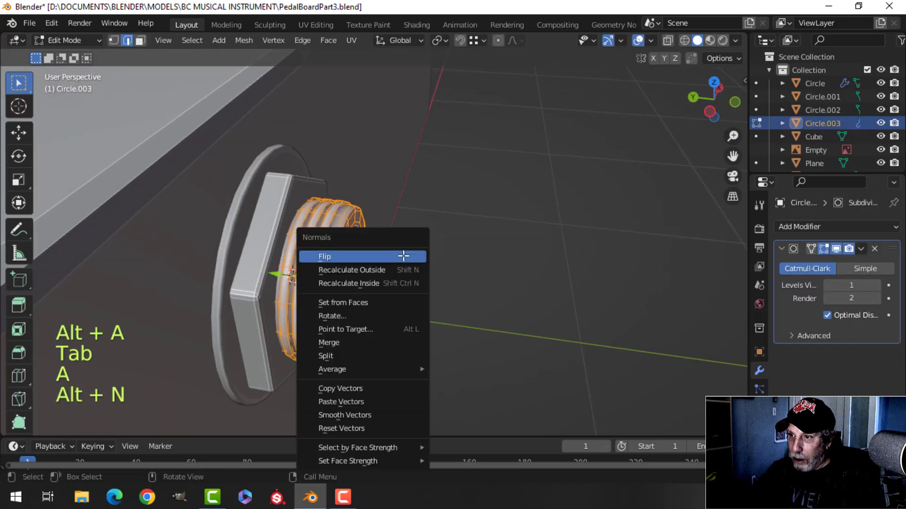
{"action": "left_click", "coordinate": [403, 255]}
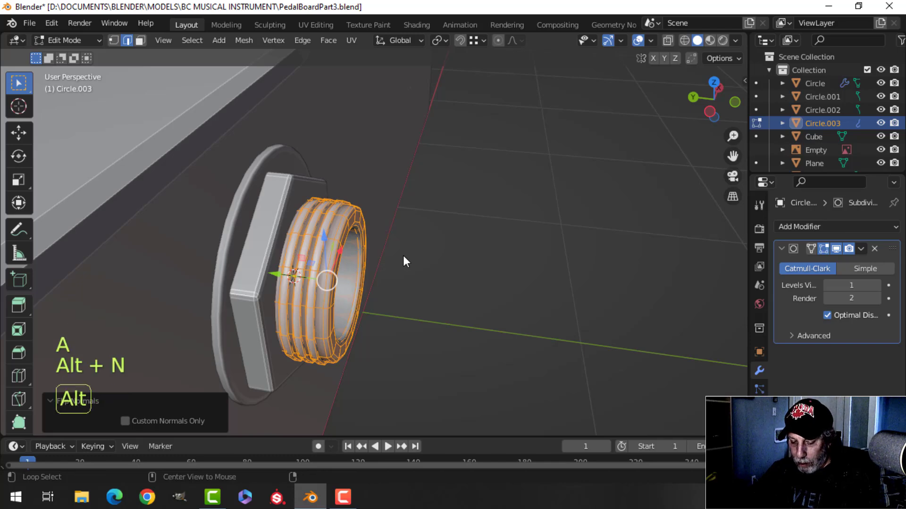
{"action": "key", "text": "alt+n"}
{"action": "left_click", "coordinate": [402, 266]}
{"action": "key", "text": "Tab"}
- Turn on the Face Orientation overlay for the whole pedal model
{"action": "scroll", "coordinate": [405, 238], "scroll_direction": "down", "scroll_amount": 3}
{"action": "mouse_move", "coordinate": [451, 260]}
{"action": "middle_mouse_down"}
{"action": "mouse_move", "coordinate": [406, 238]}
{"action": "mouse_move", "coordinate": [447, 261]}
{"action": "middle_mouse_up"}
{"action": "key", "text": "alt+a"}
{"action": "scroll", "coordinate": [386, 247], "scroll_direction": "down", "scroll_amount": 5}
{"action": "middle_click_drag", "start_coordinate": [447, 262], "coordinate": [439, 241]}
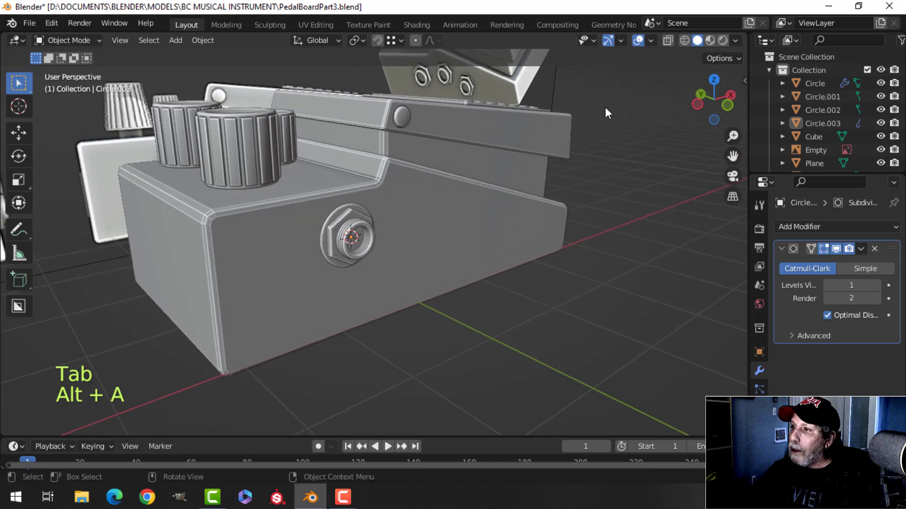
{"action": "left_click", "coordinate": [651, 42]}
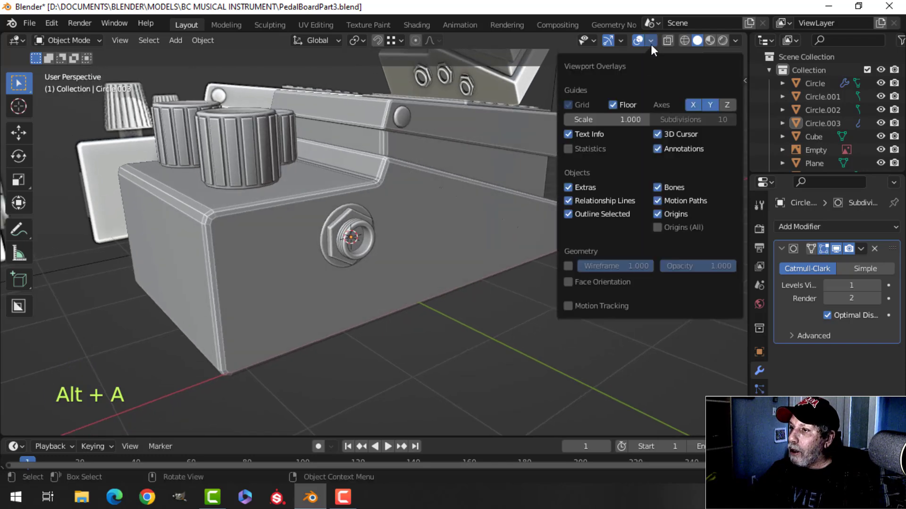
{"action": "left_click", "coordinate": [588, 280]}
{"action": "scroll", "coordinate": [367, 260], "scroll_direction": "down", "scroll_amount": 1}
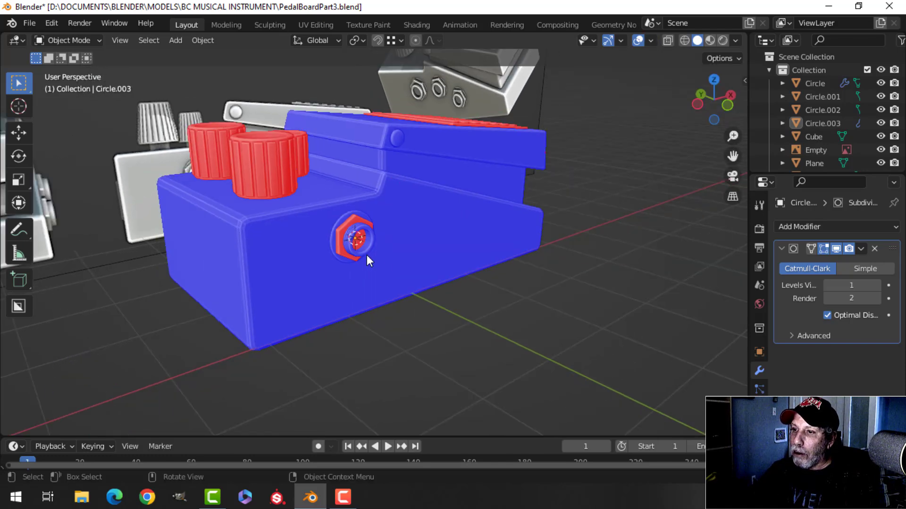
- Recalculate the hex nut's normals to the outside
{"action": "left_click", "coordinate": [349, 229]}
{"action": "key", "text": "Tab"}
{"action": "key", "text": "a"}
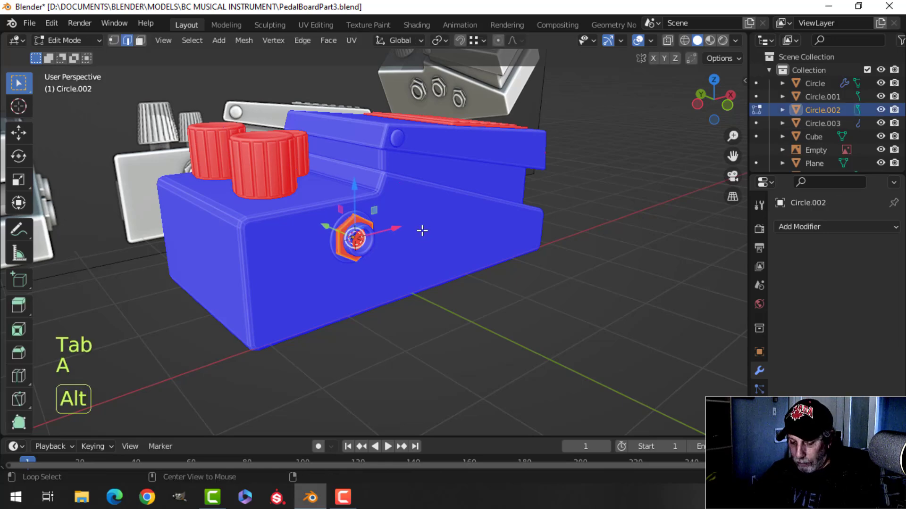
{"action": "key", "text": "alt+n"}
{"action": "left_click", "coordinate": [422, 231]}
{"action": "key", "text": "Tab"}
{"action": "key", "text": "alt+a"}
- Recalculate the normals of the ribbed control knobs to the outside
{"action": "left_click", "coordinate": [302, 179]}
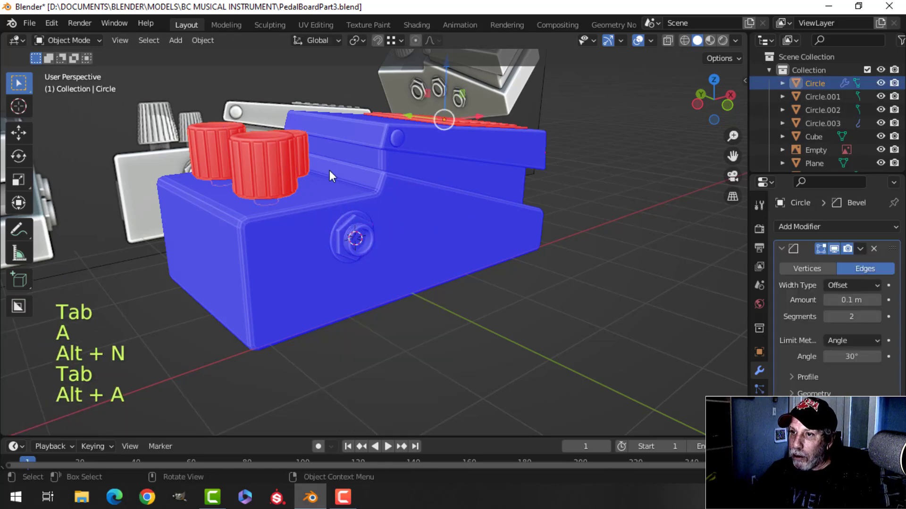
{"action": "key", "text": "Tab"}
{"action": "key", "text": "a"}
{"action": "key", "text": "alt+n"}
{"action": "left_click", "coordinate": [379, 183]}
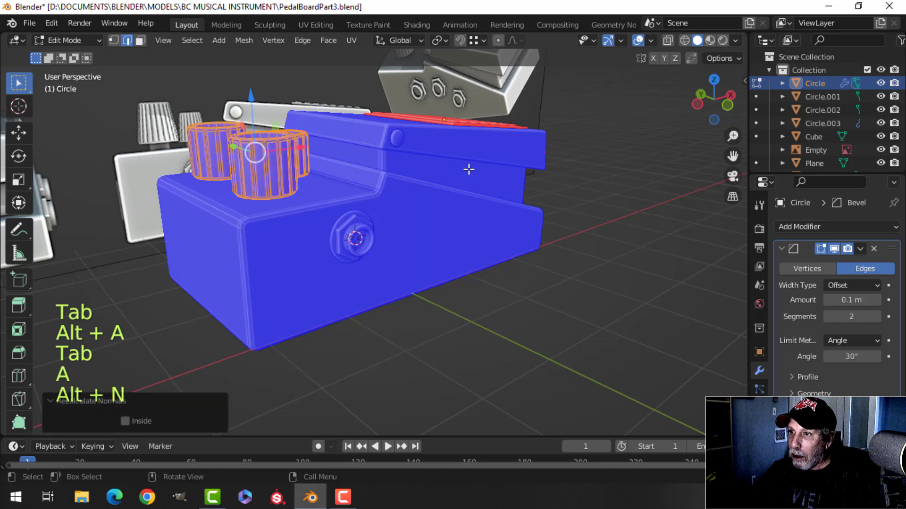
{"action": "middle_click_drag", "start_coordinate": [469, 165], "coordinate": [465, 178]}
{"action": "key", "text": "Tab"}
- Recalculate the normals of the foot treadle and its ribbed pad to the outside
{"action": "left_click", "coordinate": [463, 92]}
{"action": "left_click", "coordinate": [493, 107]}
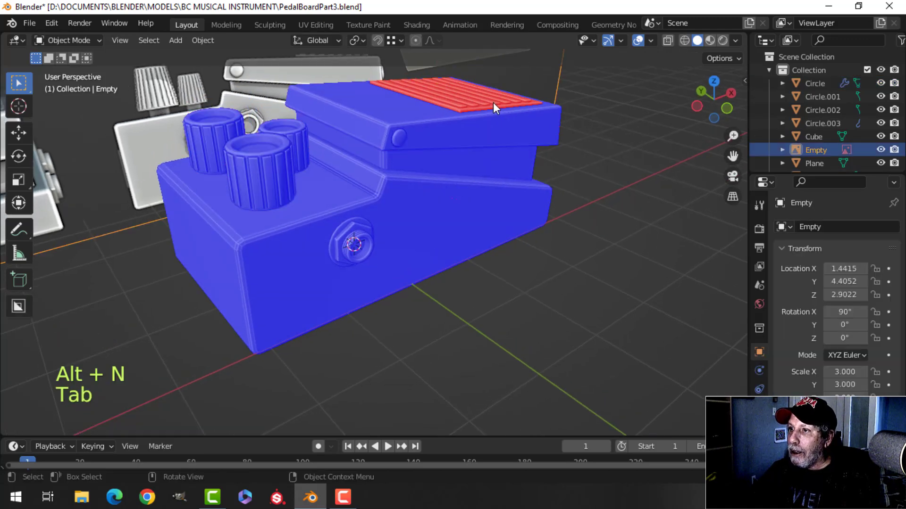
{"action": "left_click", "coordinate": [466, 100]}
{"action": "key", "text": "Tab"}
{"action": "key", "text": "a"}
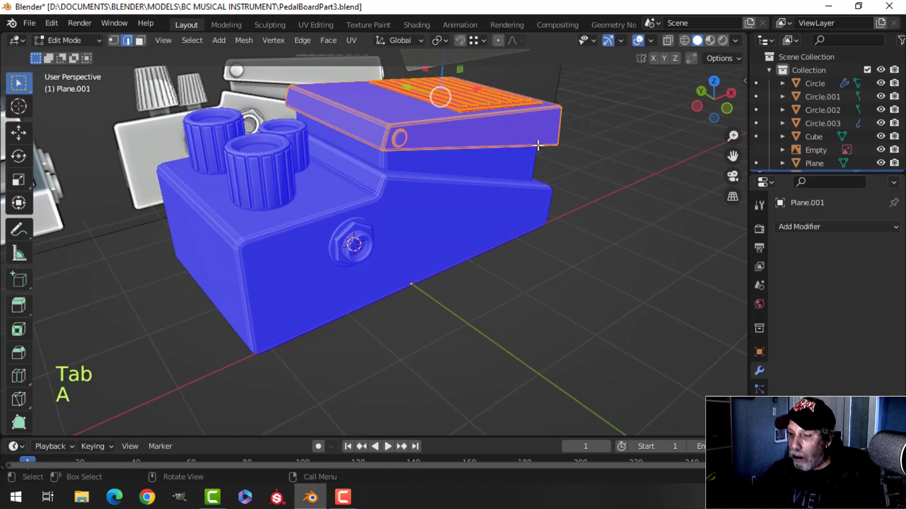
{"action": "key", "text": "alt+n"}
{"action": "left_click", "coordinate": [537, 145]}
{"action": "key", "text": "Tab"}
{"action": "key", "text": "alt+a"}
- Turn off the Face Orientation overlay
{"action": "middle_click_drag", "start_coordinate": [537, 147], "coordinate": [477, 177]}
{"action": "left_click", "coordinate": [650, 40]}
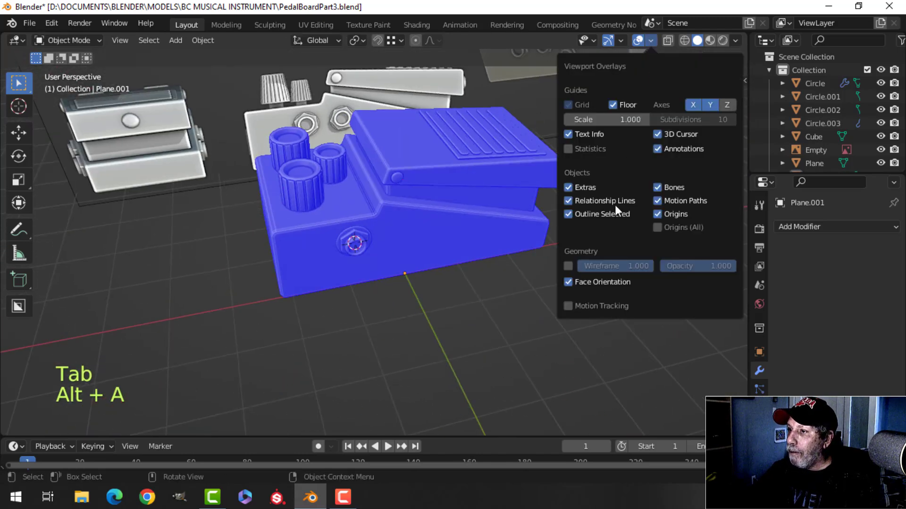
{"action": "left_click", "coordinate": [599, 281]}
- Inspect the washer, hex nut and threaded socket up close from several angles
{"action": "middle_click_drag", "start_coordinate": [519, 266], "coordinate": [483, 237], "text": "shift"}
{"action": "scroll", "coordinate": [474, 263], "scroll_direction": "up", "scroll_amount": 3}
{"action": "scroll", "coordinate": [480, 224], "scroll_direction": "up", "scroll_amount": 2}
{"action": "middle_click_drag", "start_coordinate": [382, 229], "coordinate": [435, 225]}
{"action": "scroll", "coordinate": [430, 245], "scroll_direction": "up", "scroll_amount": 3}
{"action": "middle_click_drag", "start_coordinate": [435, 225], "coordinate": [395, 176]}
{"action": "scroll", "coordinate": [454, 231], "scroll_direction": "down", "scroll_amount": 3}
{"action": "scroll", "coordinate": [391, 225], "scroll_direction": "down", "scroll_amount": 4}
{"action": "scroll", "coordinate": [394, 222], "scroll_direction": "up", "scroll_amount": 2}
{"action": "scroll", "coordinate": [371, 217], "scroll_direction": "up", "scroll_amount": 4}
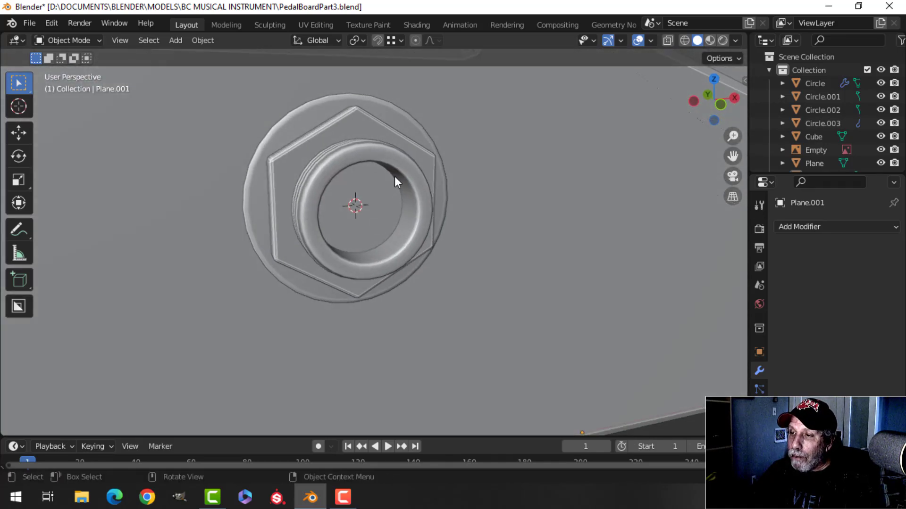
- Examine the threaded socket's mesh in Edit Mode from the front and the side
{"action": "left_click", "coordinate": [394, 172]}
{"action": "key", "text": "Tab"}
{"action": "key", "text": "alt+a"}
{"action": "middle_click_drag", "start_coordinate": [418, 212], "coordinate": [408, 214]}
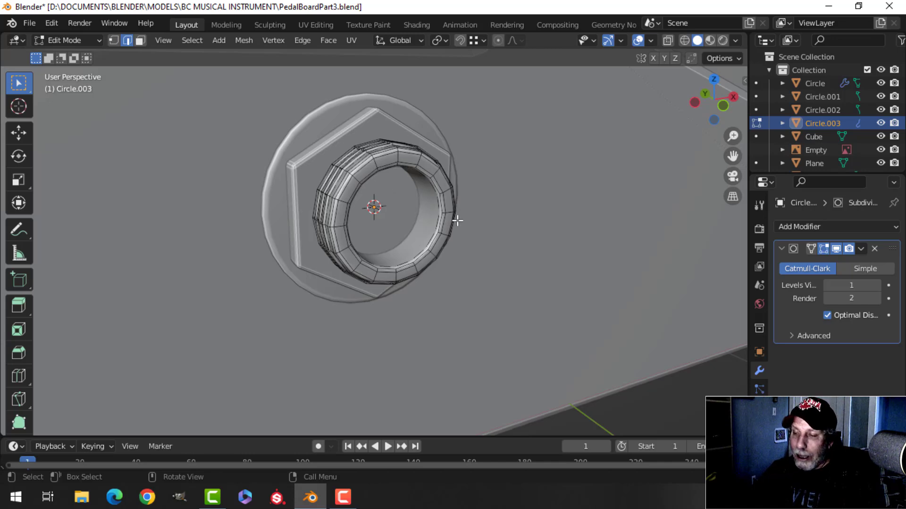
{"action": "middle_click_drag", "start_coordinate": [457, 221], "coordinate": [372, 180]}
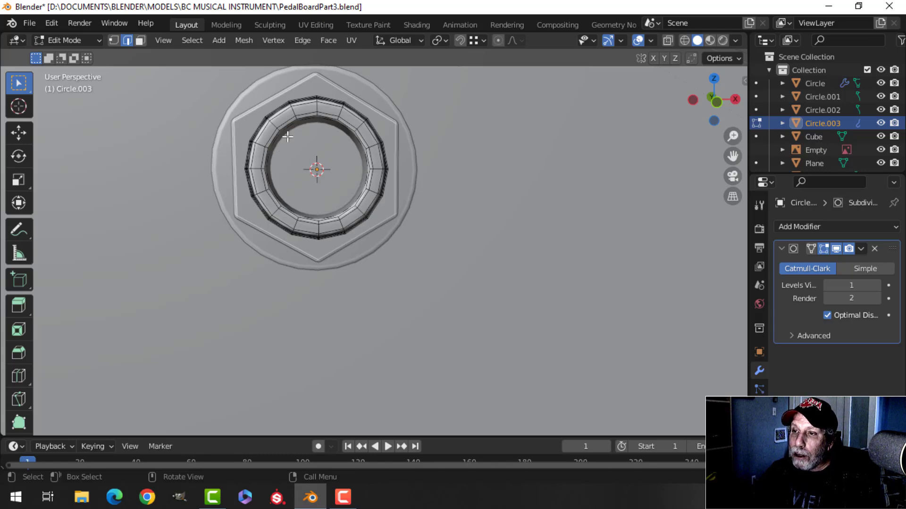
{"action": "middle_click_drag", "start_coordinate": [302, 128], "coordinate": [334, 153]}
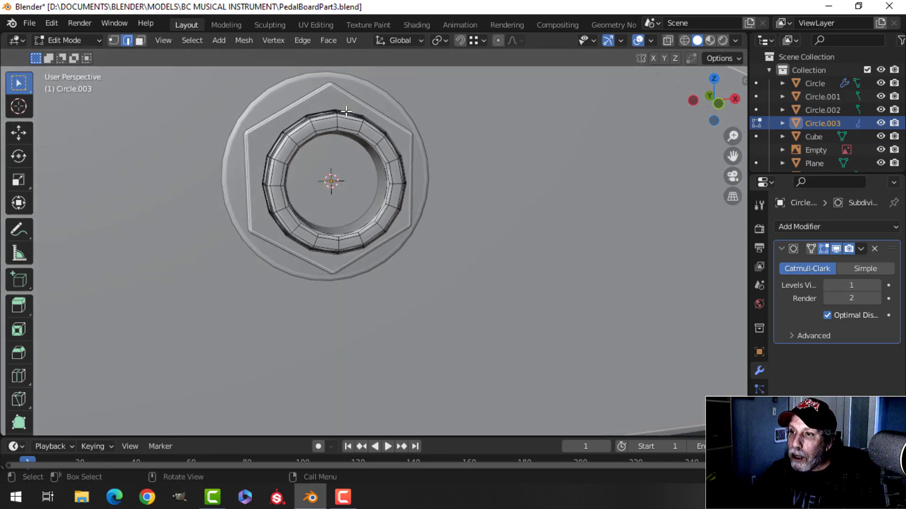
{"action": "middle_click_drag", "start_coordinate": [360, 196], "coordinate": [451, 235]}
{"action": "key", "text": "Tab"}
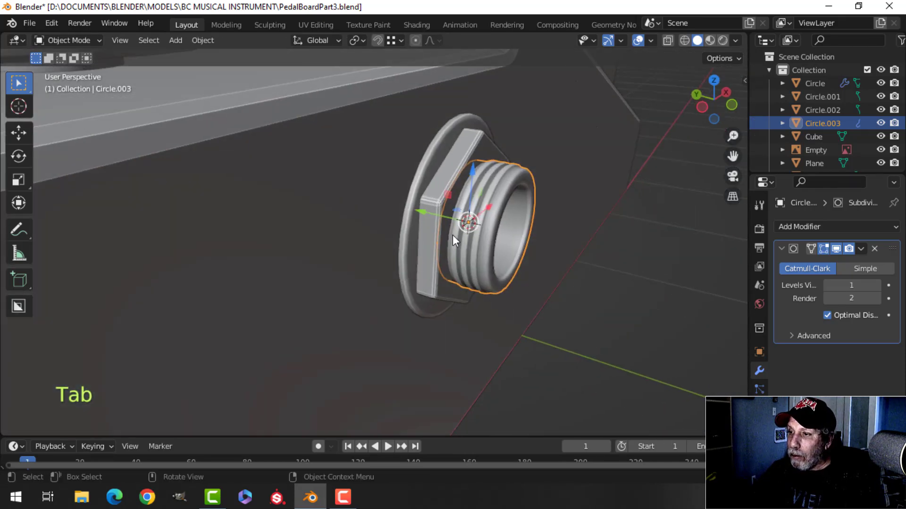
- Move the socket out along Y, clear of the nut, and select the inner edge loop at its open back
{"action": "left_click_drag", "start_coordinate": [422, 209], "coordinate": [457, 239]}
{"action": "middle_click_drag", "start_coordinate": [456, 239], "coordinate": [434, 233]}
{"action": "key", "text": "Tab"}
{"action": "scroll", "coordinate": [449, 249], "scroll_direction": "up", "scroll_amount": 6}
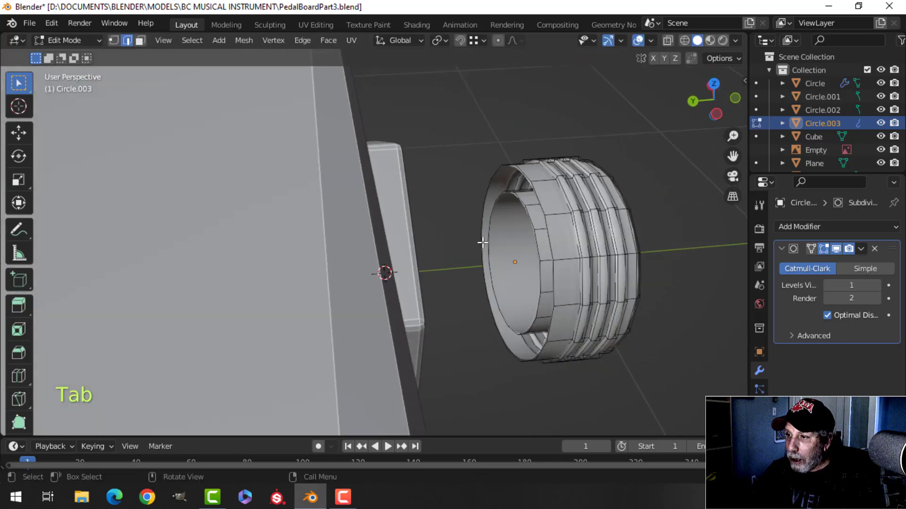
{"action": "key", "text": "alt+a"}
{"action": "key", "text": "2"}
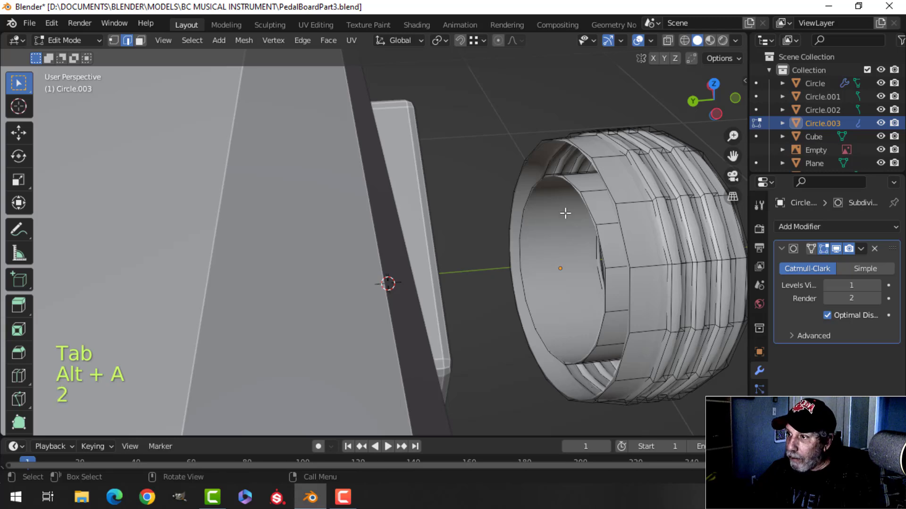
{"action": "left_click", "coordinate": [564, 212], "text": "alt+shift"}
{"action": "middle_click_drag", "start_coordinate": [564, 212], "coordinate": [545, 215], "text": "shift"}
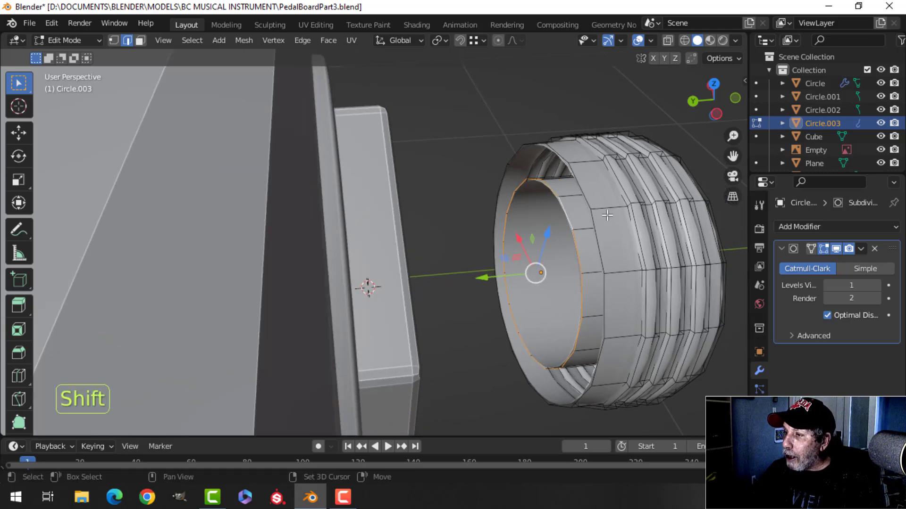
{"action": "middle_click_drag", "start_coordinate": [607, 216], "coordinate": [581, 207], "text": "shift"}
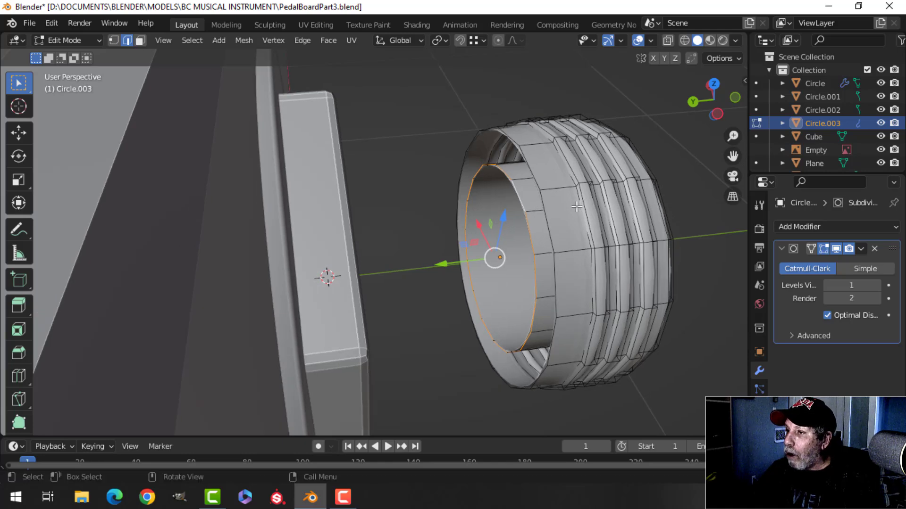
- Apply the socket's Subdivision Surface modifier in Object Mode
{"action": "key", "text": "Tab"}
{"action": "left_click", "coordinate": [860, 250]}
{"action": "left_click", "coordinate": [821, 261]}
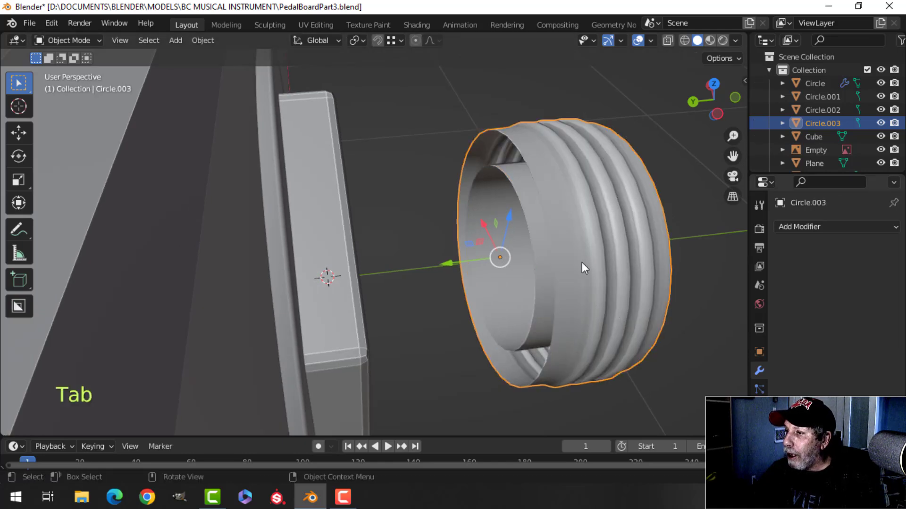
- Fill the selected inner loop at the socket's back with a face, and dissolve the redundant edge loops on its outer and inner walls
{"action": "key", "text": "Tab"}
{"action": "key", "text": "f"}
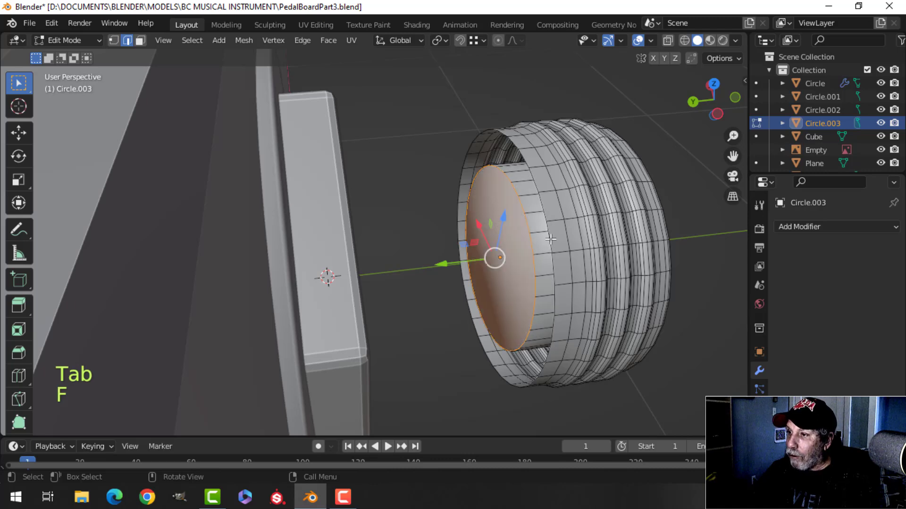
{"action": "middle_click_drag", "start_coordinate": [551, 229], "coordinate": [439, 226]}
{"action": "key", "text": "alt+a"}
{"action": "left_click", "coordinate": [434, 234], "text": "alt"}
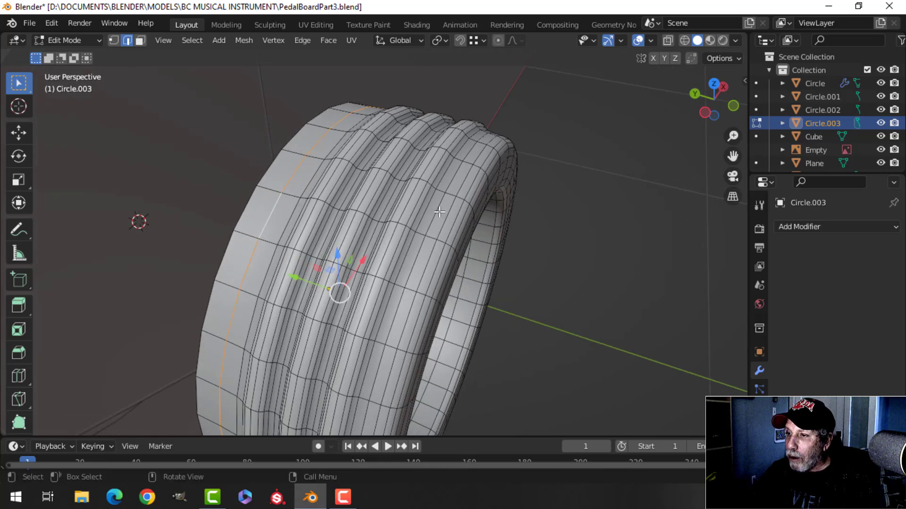
{"action": "left_click", "coordinate": [444, 215], "text": "alt+shift"}
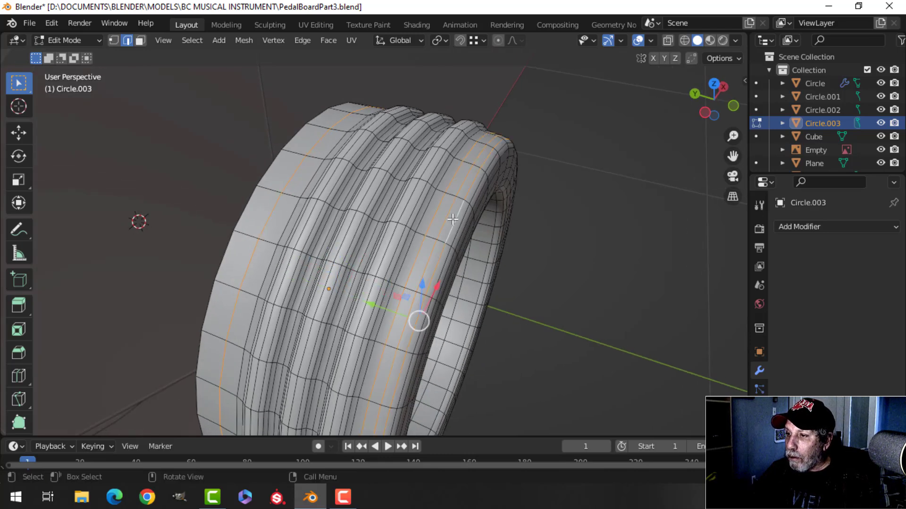
{"action": "middle_click_drag", "start_coordinate": [450, 221], "coordinate": [425, 239]}
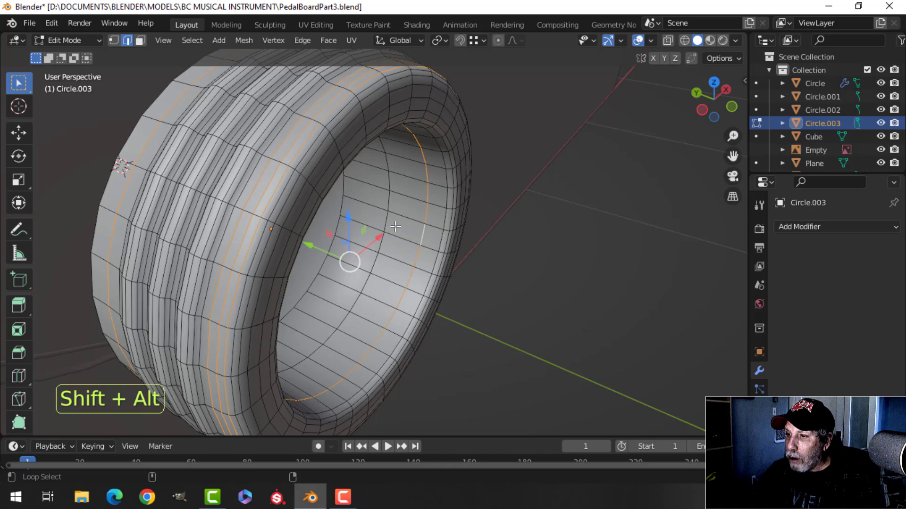
{"action": "key", "text": "x"}
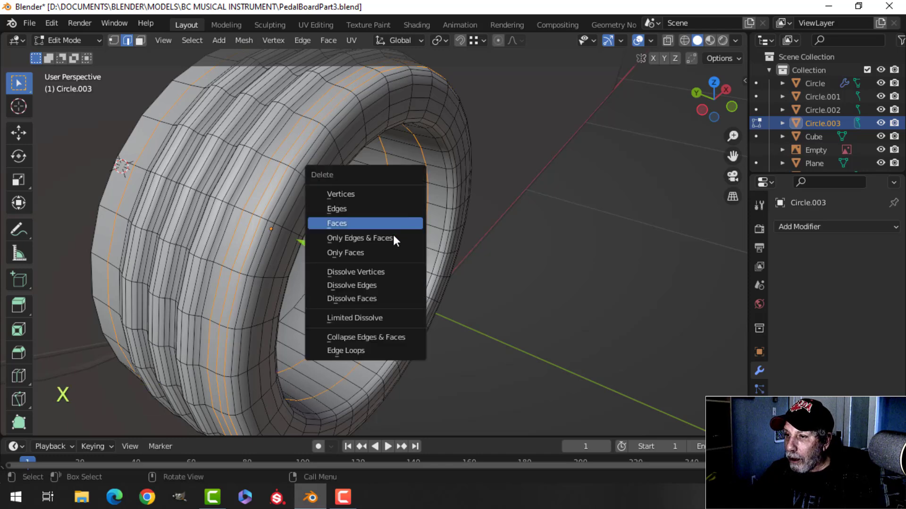
{"action": "left_click", "coordinate": [372, 286]}
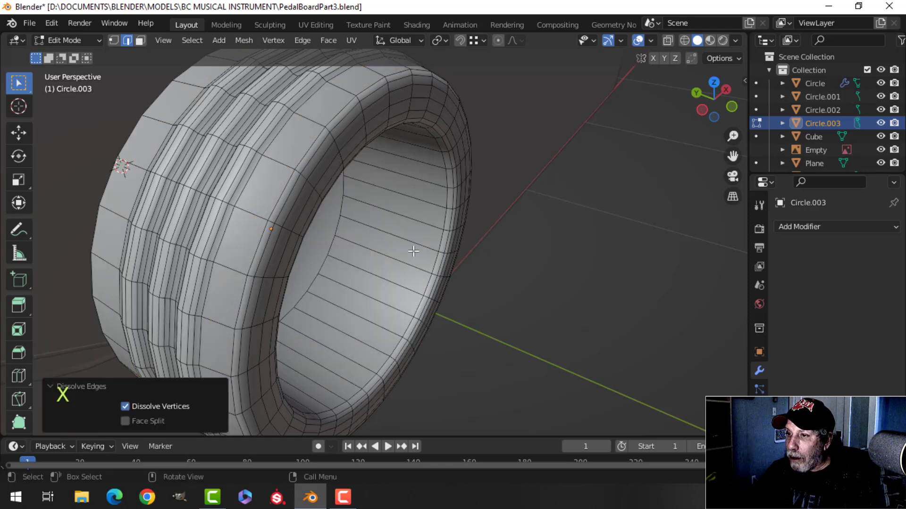
- Inset the face closing the socket's bore and return to Object Mode
{"action": "middle_click_drag", "start_coordinate": [413, 251], "coordinate": [379, 235]}
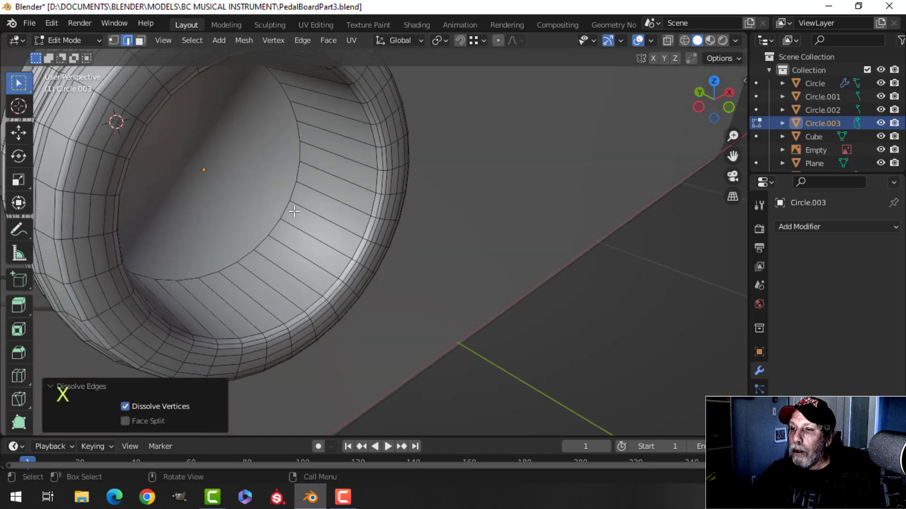
{"action": "key", "text": "3"}
{"action": "left_click", "coordinate": [264, 184]}
{"action": "middle_click_drag", "start_coordinate": [307, 197], "coordinate": [355, 205]}
{"action": "key", "text": "i"}
{"action": "left_click", "coordinate": [422, 196]}
{"action": "key", "text": "Tab"}
{"action": "scroll", "coordinate": [418, 207], "scroll_direction": "down", "scroll_amount": 5}
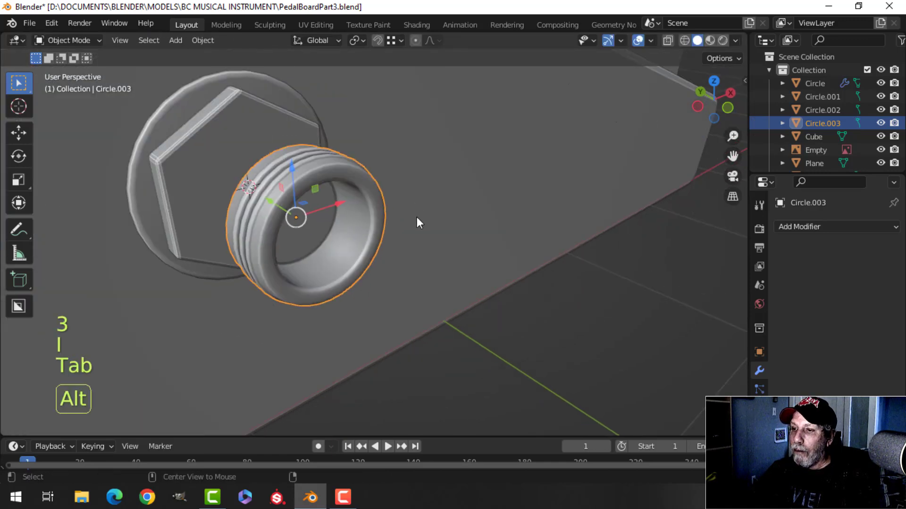
{"action": "key", "text": "alt+a"}
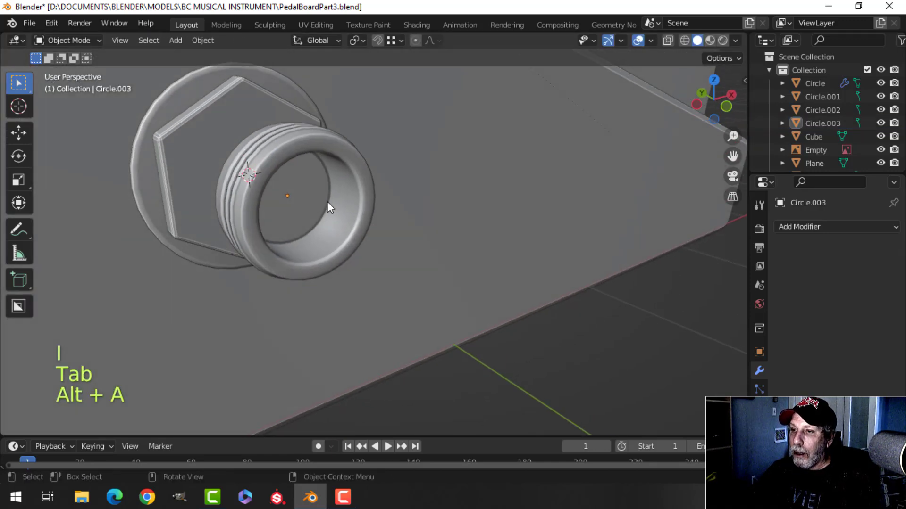
- Move the socket's whole mesh back along Y in Edit Mode until it sits inside the hex nut
{"action": "left_click", "coordinate": [345, 149]}
{"action": "key", "text": "Tab"}
{"action": "key", "text": "a"}
{"action": "middle_click_drag", "start_coordinate": [368, 196], "coordinate": [412, 217]}
{"action": "left_click_drag", "start_coordinate": [360, 247], "coordinate": [261, 225]}
{"action": "key", "text": "Tab"}
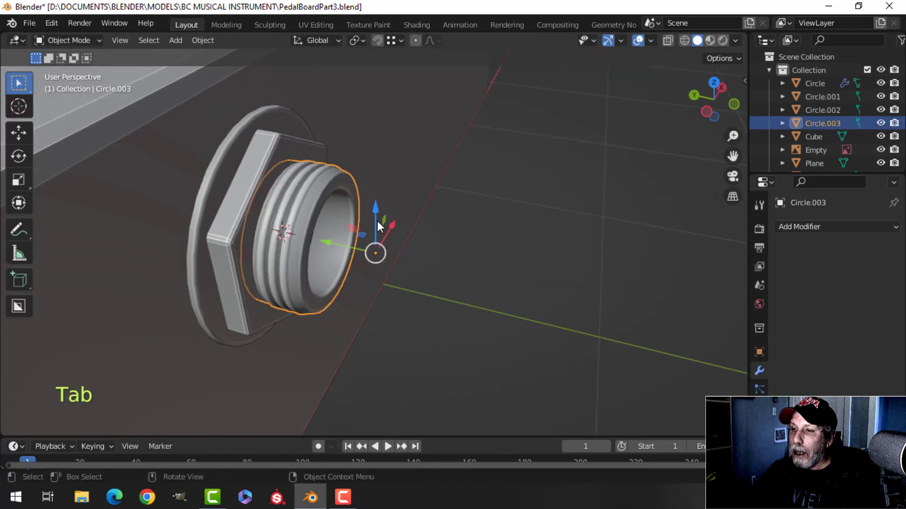
{"action": "key", "text": "alt+a"}
- Join the threaded socket, hex nut and washer into one object
{"action": "scroll", "coordinate": [377, 221], "scroll_direction": "down", "scroll_amount": 5}
{"action": "mouse_move", "coordinate": [378, 223]}
{"action": "middle_mouse_down"}
{"action": "mouse_move", "coordinate": [399, 229]}
{"action": "mouse_move", "coordinate": [266, 179]}
{"action": "mouse_move", "coordinate": [406, 172]}
{"action": "mouse_move", "coordinate": [373, 223]}
{"action": "middle_mouse_up"}
{"action": "scroll", "coordinate": [373, 224], "scroll_direction": "up", "scroll_amount": 2}
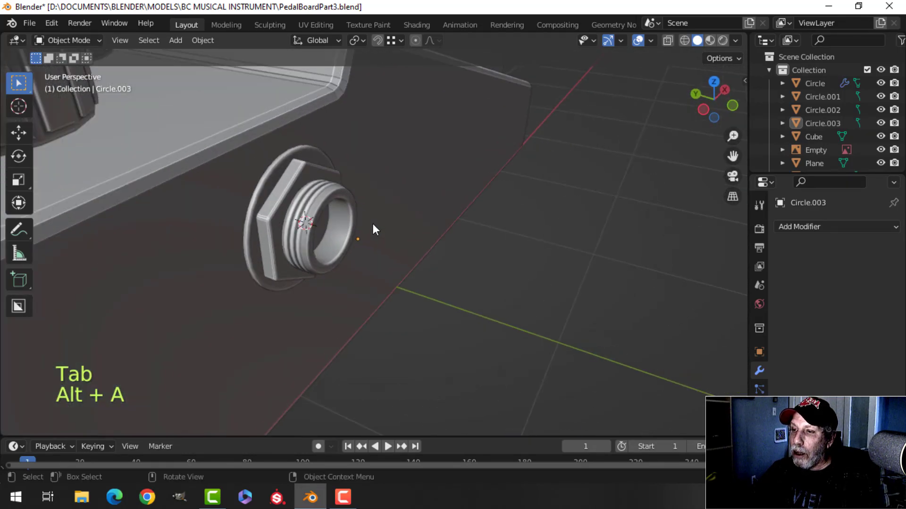
{"action": "left_click", "coordinate": [321, 201]}
{"action": "left_click", "coordinate": [290, 173], "text": "shift"}
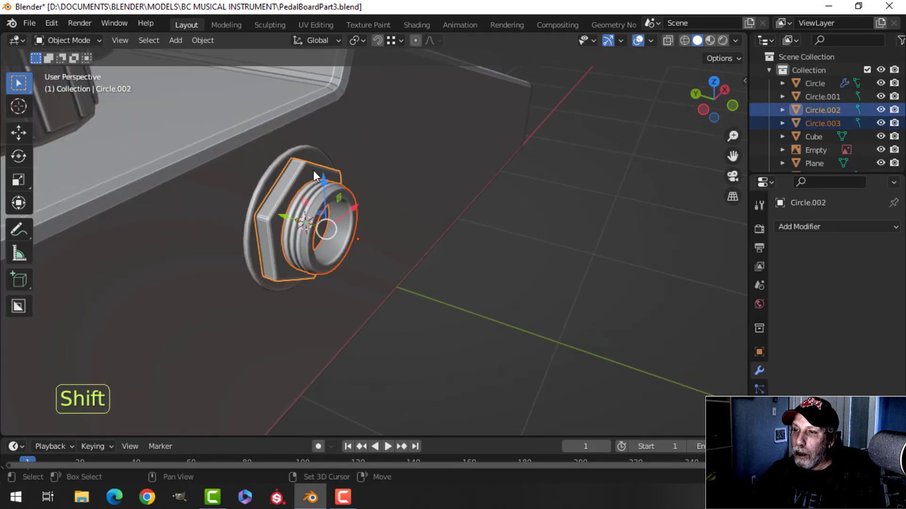
{"action": "left_click", "coordinate": [276, 166], "text": "shift"}
{"action": "key", "text": "ctrl+j"}
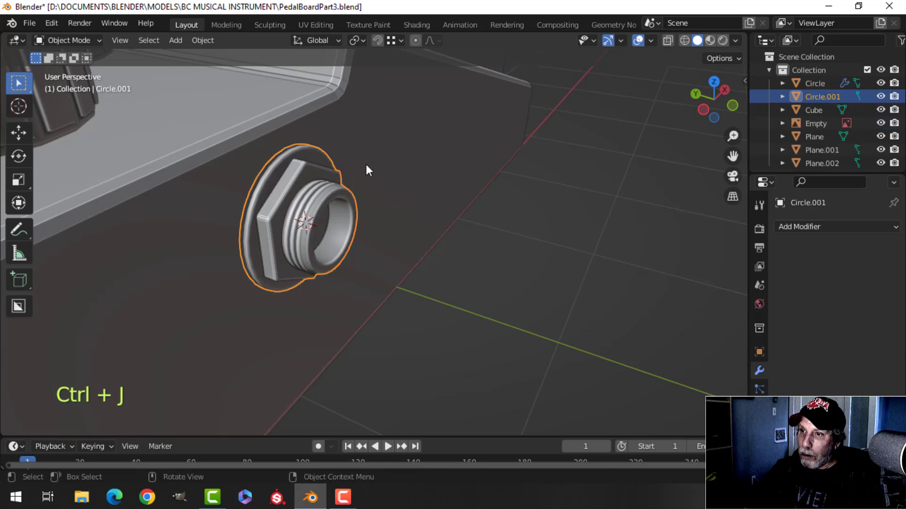
- Check the joined jack's normals with the Face Orientation overlay and turn the overlay off again
{"action": "left_click", "coordinate": [650, 43]}
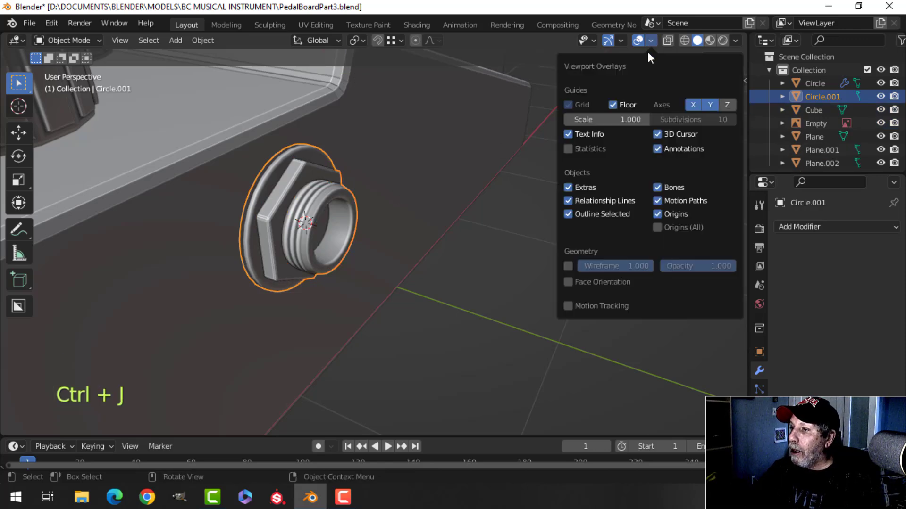
{"action": "left_click", "coordinate": [590, 280]}
{"action": "left_click", "coordinate": [590, 280]}
{"action": "key", "text": "alt+a"}
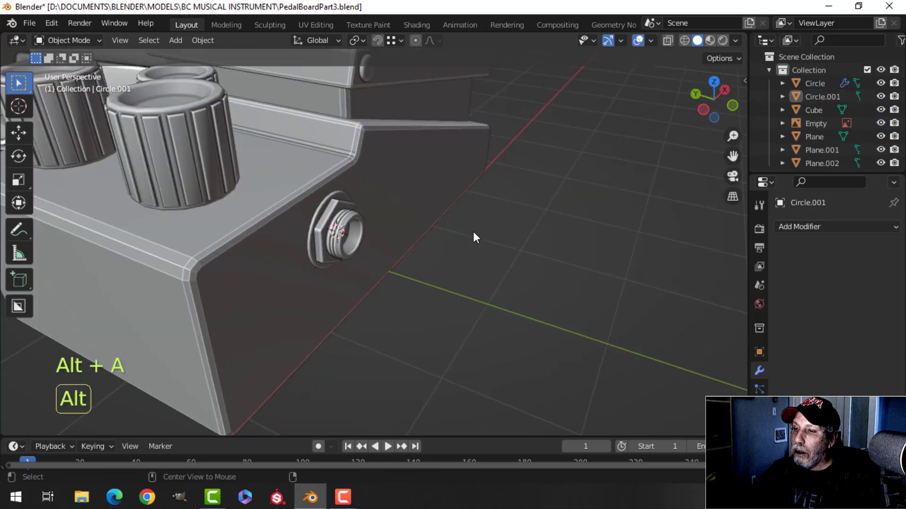
- Duplicate the jack's mesh in wireframe front view, moving the copy about 0.85 m along X, and rotate it to match the second reference nut
{"action": "middle_click_drag", "start_coordinate": [474, 231], "coordinate": [347, 195]}
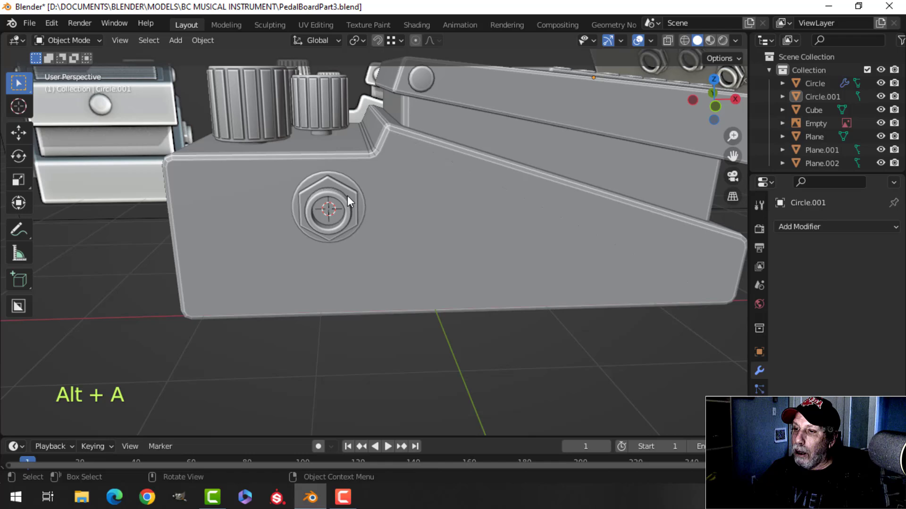
{"action": "left_click", "coordinate": [347, 195]}
{"action": "key", "text": "KP_1"}
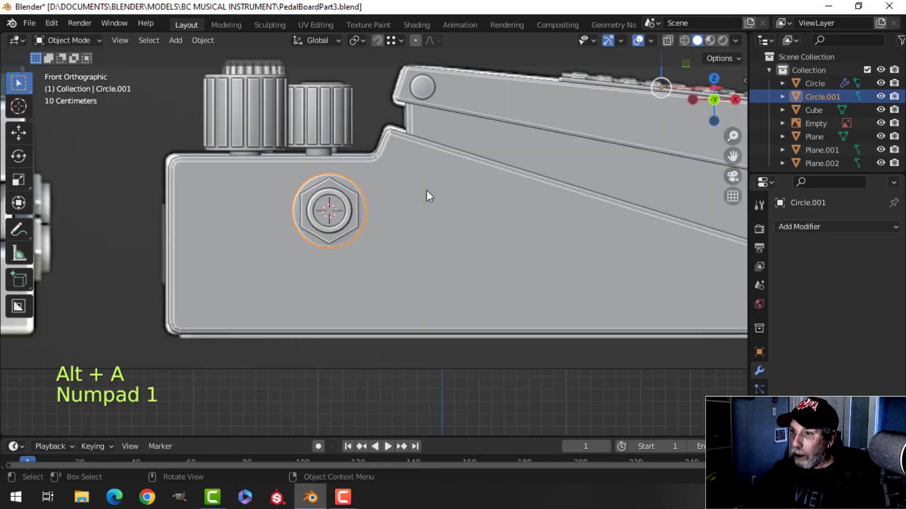
{"action": "key", "text": "Tab"}
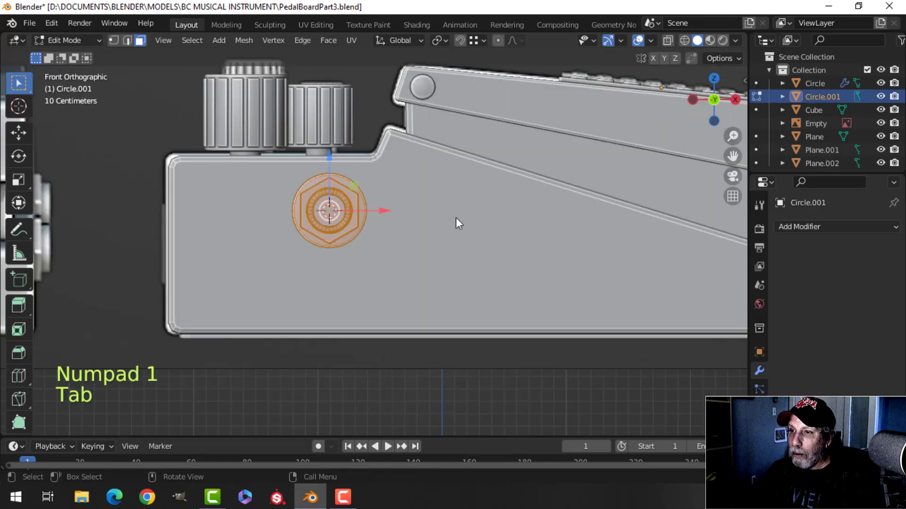
{"action": "key", "text": "a"}
{"action": "key", "text": "z"}
{"action": "left_click", "coordinate": [357, 233]}
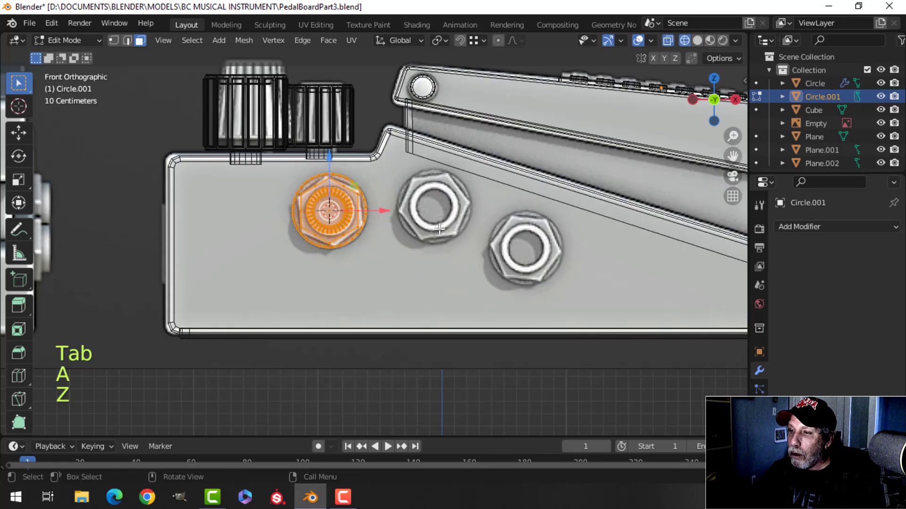
{"action": "scroll", "coordinate": [419, 231], "scroll_direction": "up", "scroll_amount": 2}
{"action": "key", "text": "shift+d"}
{"action": "right_click", "coordinate": [358, 224]}
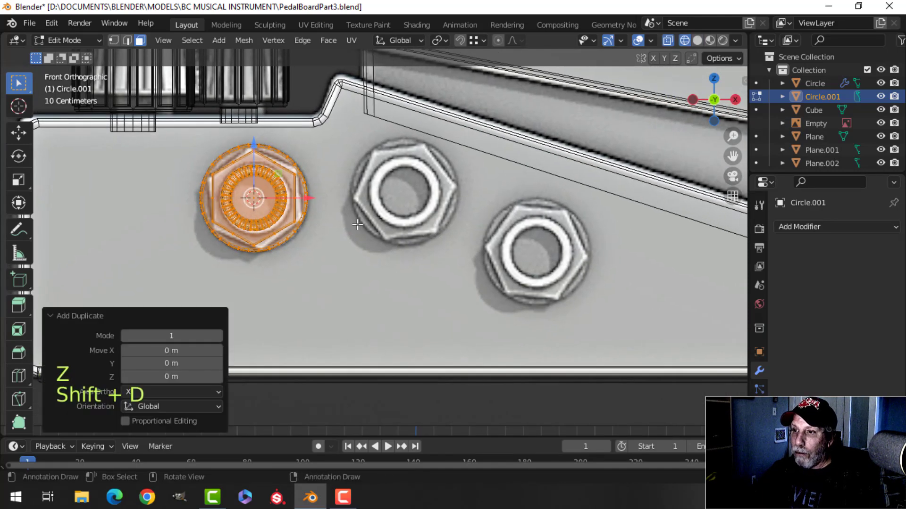
{"action": "left_click_drag", "start_coordinate": [300, 197], "coordinate": [462, 202]}
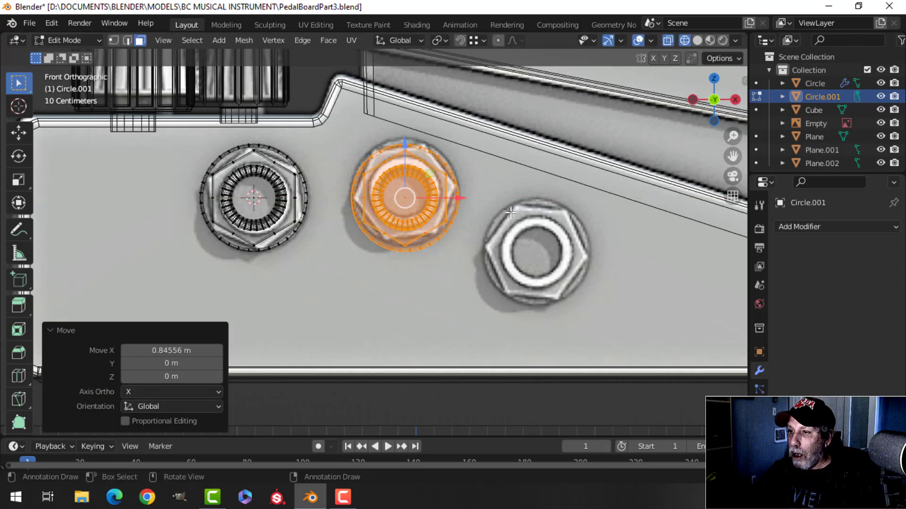
{"action": "key", "text": "r"}
{"action": "left_click", "coordinate": [512, 215]}
- Duplicate the jack again, shift the copy about 0.73 m in X and -0.30 m in Z, and rotate it about 17° to match the third nut
{"action": "middle_click_drag", "start_coordinate": [480, 218], "coordinate": [409, 184], "text": "shift"}
{"action": "key", "text": "shift+d"}
{"action": "right_click", "coordinate": [409, 183]}
{"action": "key", "text": "g"}
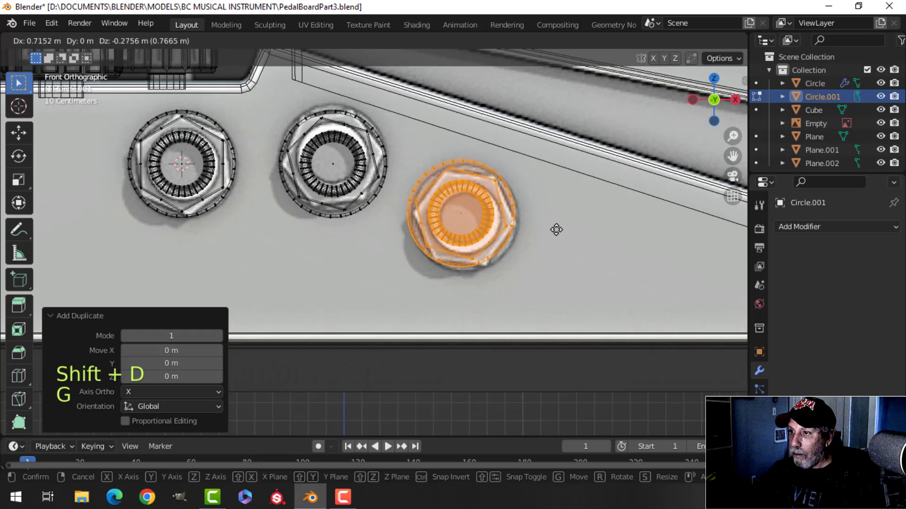
{"action": "left_click", "coordinate": [559, 232]}
{"action": "key", "text": "r"}
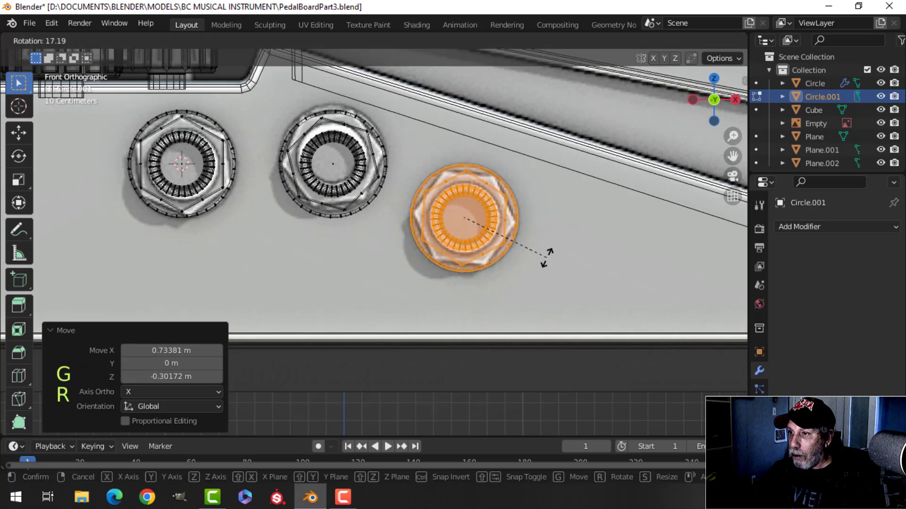
{"action": "left_click", "coordinate": [546, 257]}
{"action": "key", "text": "Tab"}
- Return to solid shading and snap the 3D cursor to the centre of the pedal body's full mesh
{"action": "scroll", "coordinate": [468, 232], "scroll_direction": "down", "scroll_amount": 5}
{"action": "key", "text": "alt+a"}
{"action": "mouse_move", "coordinate": [467, 232]}
{"action": "middle_mouse_down"}
{"action": "mouse_move", "coordinate": [491, 254]}
{"action": "mouse_move", "coordinate": [474, 273]}
{"action": "mouse_move", "coordinate": [398, 277]}
{"action": "mouse_move", "coordinate": [454, 277]}
{"action": "mouse_move", "coordinate": [436, 257]}
{"action": "mouse_move", "coordinate": [373, 255]}
{"action": "middle_mouse_up"}
{"action": "key", "text": "z"}
{"action": "left_click", "coordinate": [537, 251]}
{"action": "left_click", "coordinate": [373, 255]}
{"action": "key", "text": "Tab"}
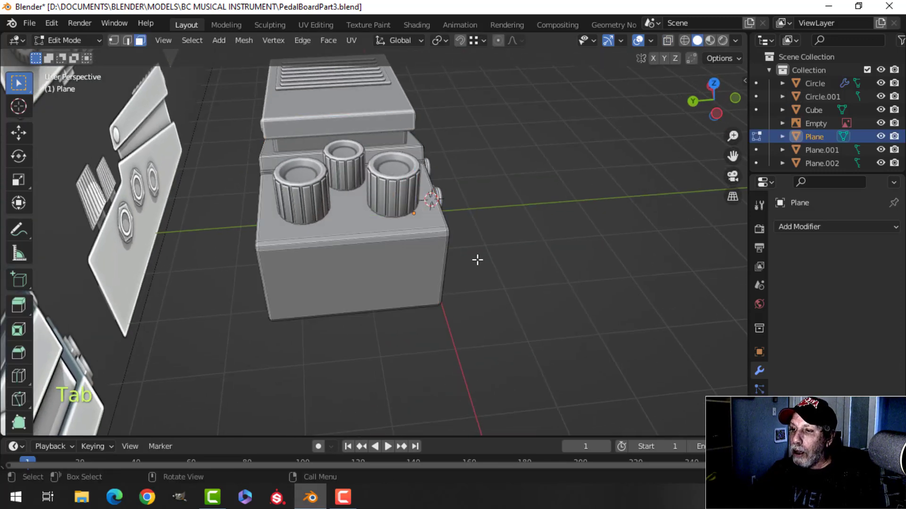
{"action": "key", "text": "a"}
{"action": "middle_click_drag", "start_coordinate": [477, 259], "coordinate": [459, 250]}
{"action": "left_click", "coordinate": [477, 311]}
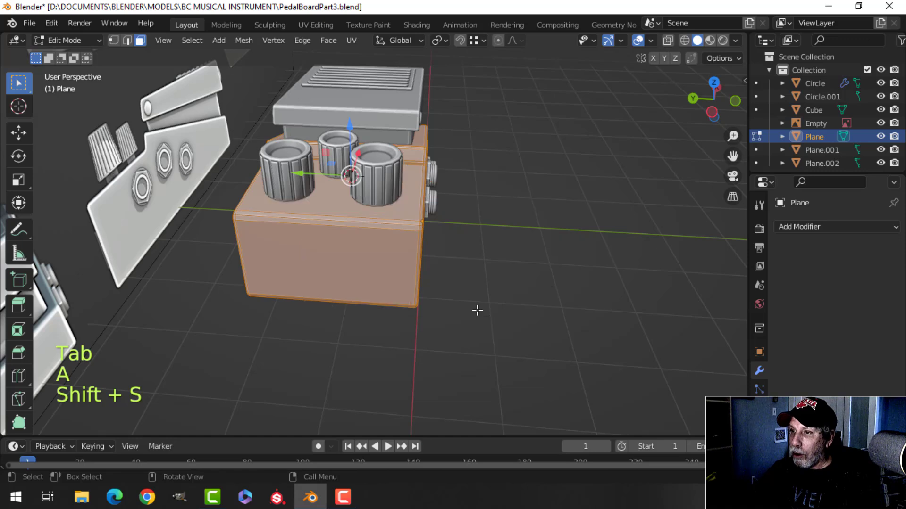
{"action": "key", "text": "Tab"}
- Set the origin of the three jacks to the 3D cursor
{"action": "middle_click_drag", "start_coordinate": [477, 309], "coordinate": [468, 274]}
{"action": "key", "text": "alt+a"}
{"action": "left_click", "coordinate": [438, 213]}
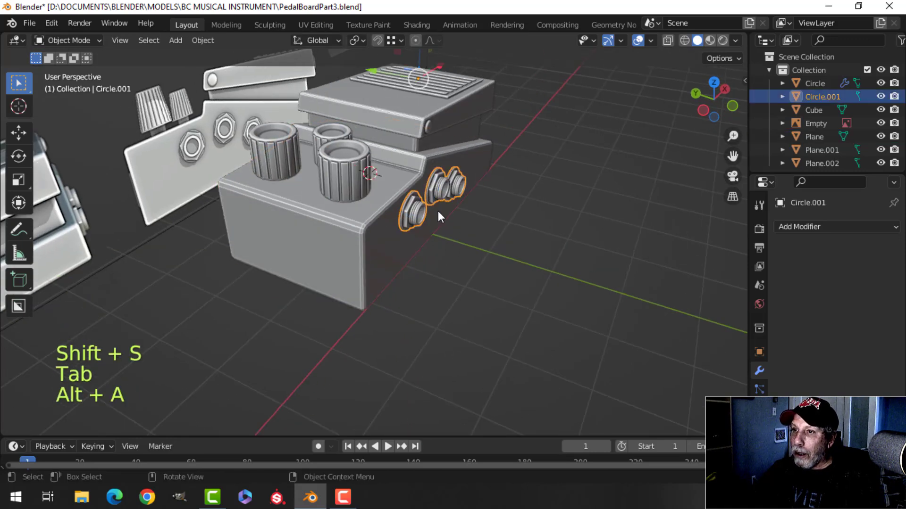
{"action": "left_click", "coordinate": [207, 40]}
{"action": "mouse_move", "coordinate": [285, 67]}
{"action": "left_click", "coordinate": [340, 97]}
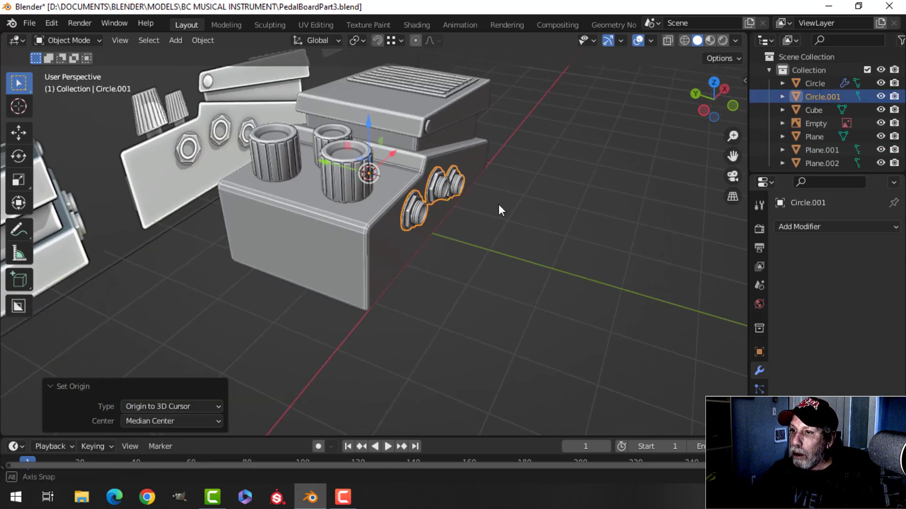
- Mirror the three jacks onto the pedal's opposite side with a Mirror modifier and apply it
{"action": "middle_click_drag", "start_coordinate": [498, 205], "coordinate": [519, 208]}
{"action": "left_click", "coordinate": [823, 227]}
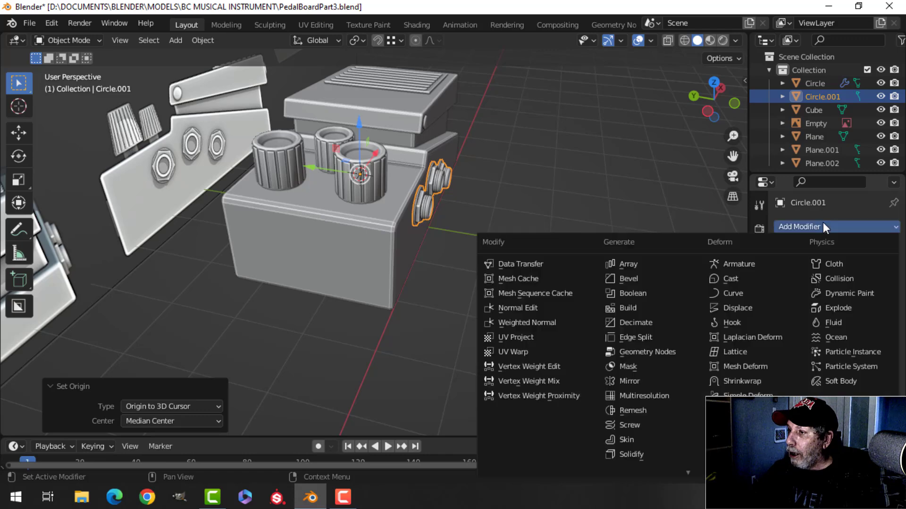
{"action": "left_click", "coordinate": [630, 381]}
{"action": "middle_click_drag", "start_coordinate": [415, 264], "coordinate": [312, 238]}
{"action": "key", "text": "alt+a"}
{"action": "scroll", "coordinate": [336, 234], "scroll_direction": "up", "scroll_amount": 4}
{"action": "left_click", "coordinate": [412, 195]}
{"action": "left_click", "coordinate": [866, 250]}
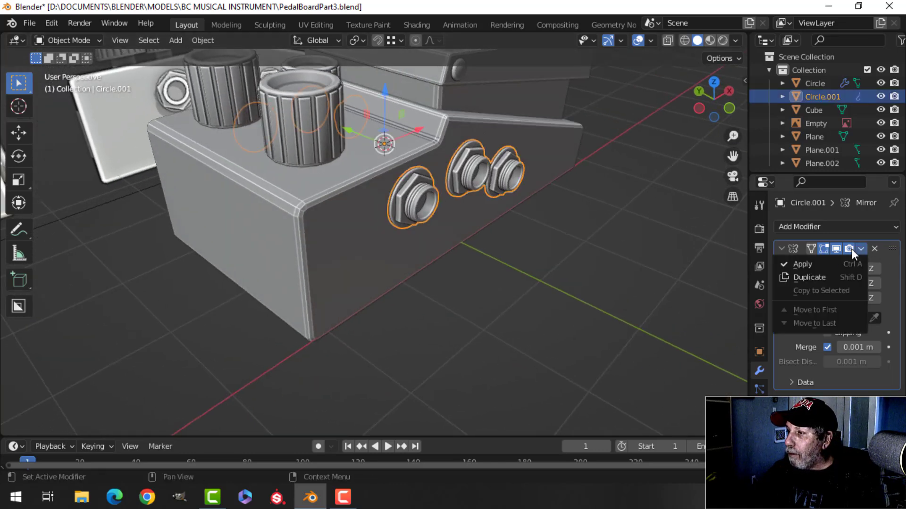
{"action": "left_click", "coordinate": [790, 263]}
- Join the jacks to the pedal body and shade the combined object smooth
{"action": "left_click", "coordinate": [358, 206], "text": "shift"}
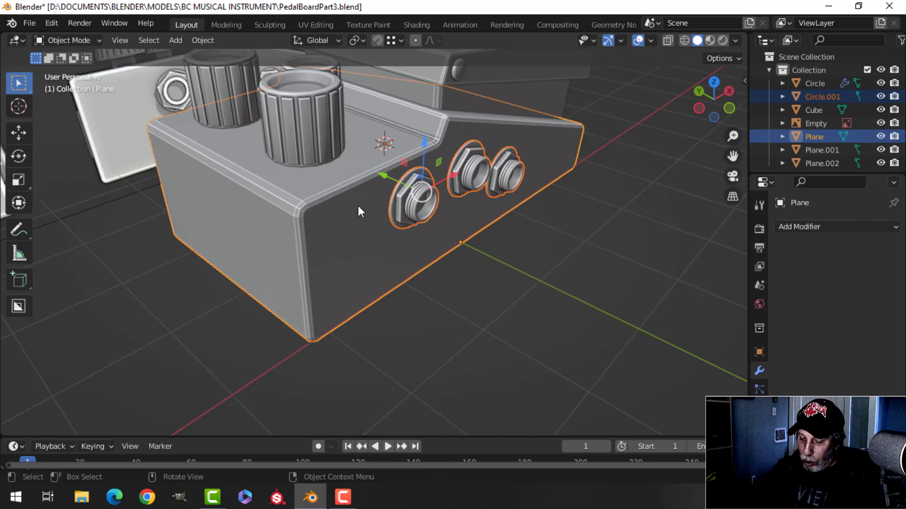
{"action": "key", "text": "ctrl+j"}
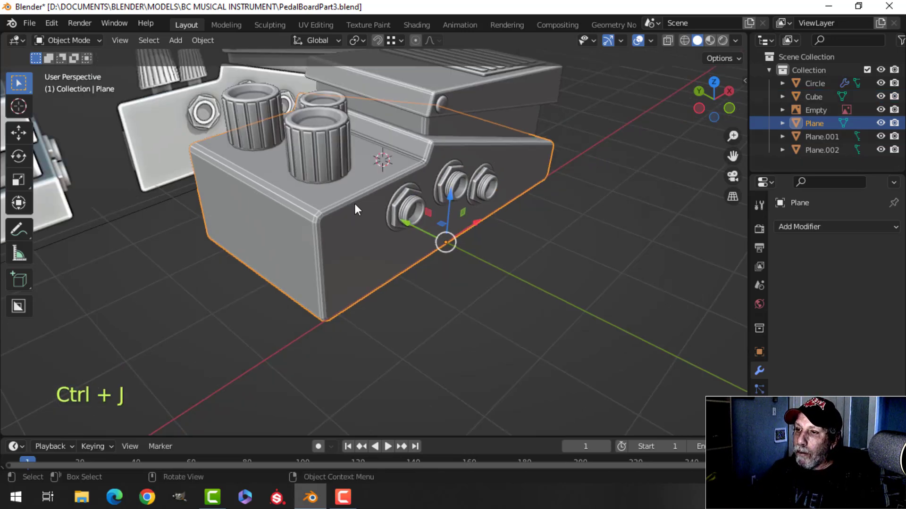
{"action": "key", "text": "alt+a"}
{"action": "left_click", "coordinate": [332, 208]}
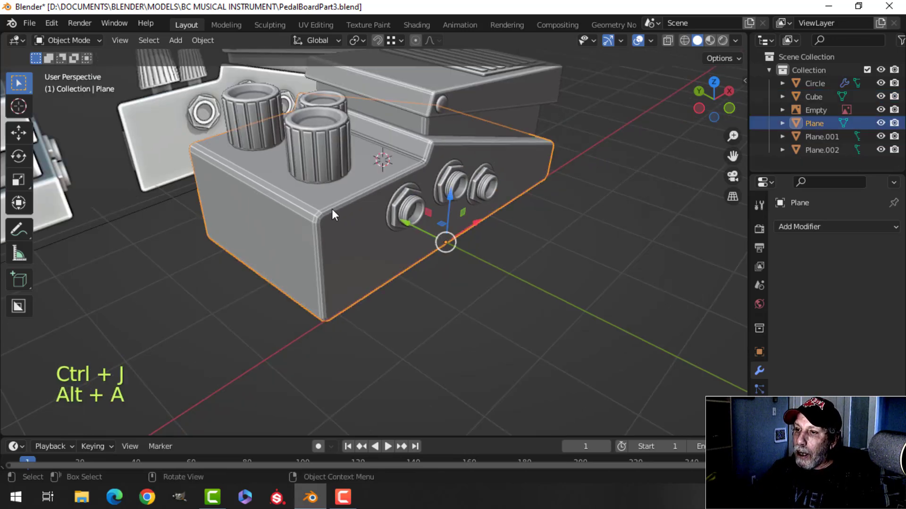
{"action": "right_click", "coordinate": [332, 208]}
{"action": "left_click", "coordinate": [332, 208]}
{"action": "key", "text": "alt+a"}
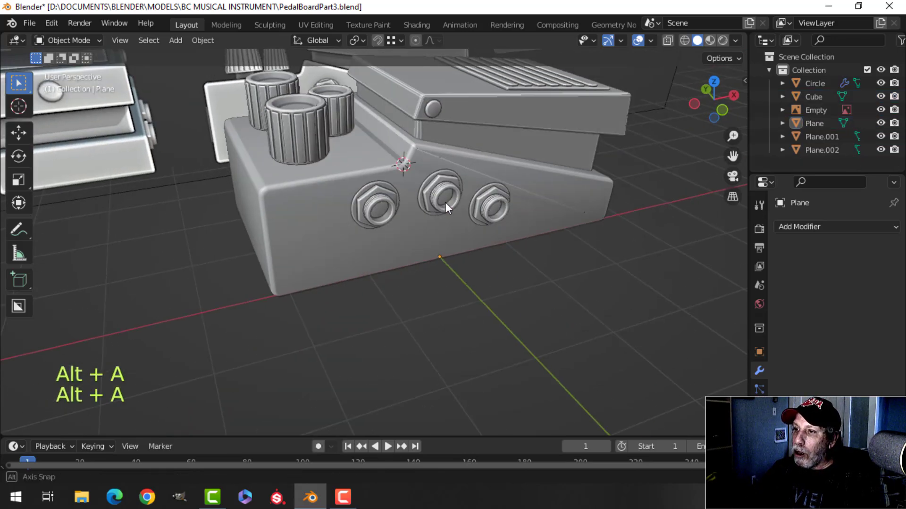
- Join the hinged treadle and its support to the pedal body and shade the combined object smooth
{"action": "left_click", "coordinate": [463, 142]}
{"action": "left_click", "coordinate": [428, 166], "text": "shift"}
{"action": "left_click", "coordinate": [500, 114], "text": "shift"}
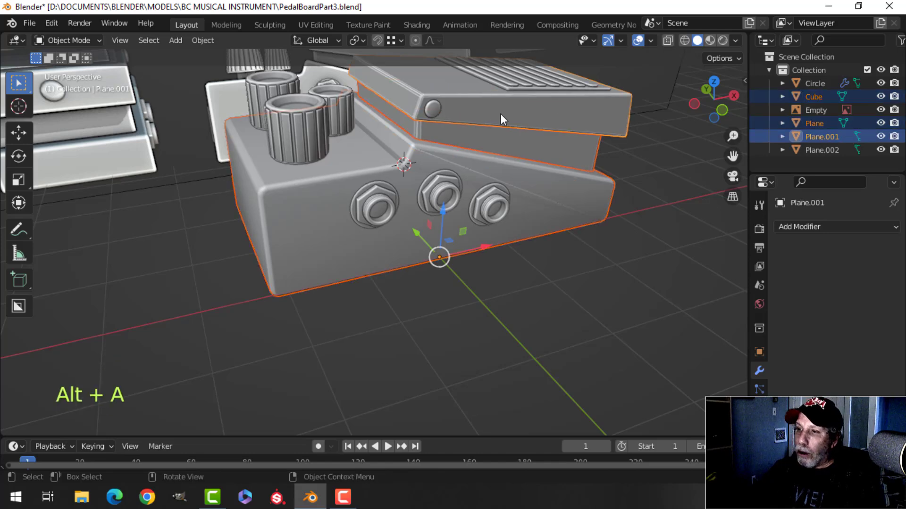
{"action": "key", "text": "ctrl+j"}
{"action": "right_click", "coordinate": [462, 128]}
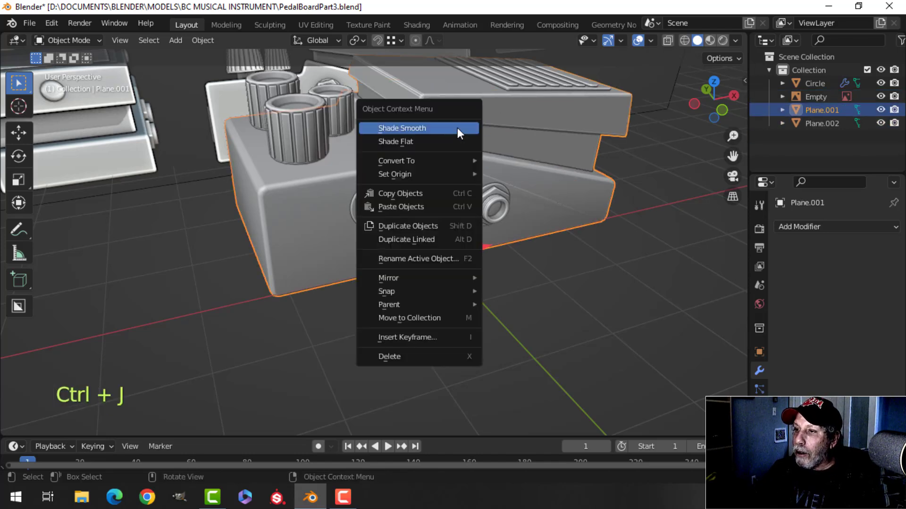
{"action": "left_click", "coordinate": [457, 129]}
- Merge all vertices of the joined body by distance at 0.0001 m and return to Object Mode
{"action": "key", "text": "Tab"}
{"action": "key", "text": "a"}
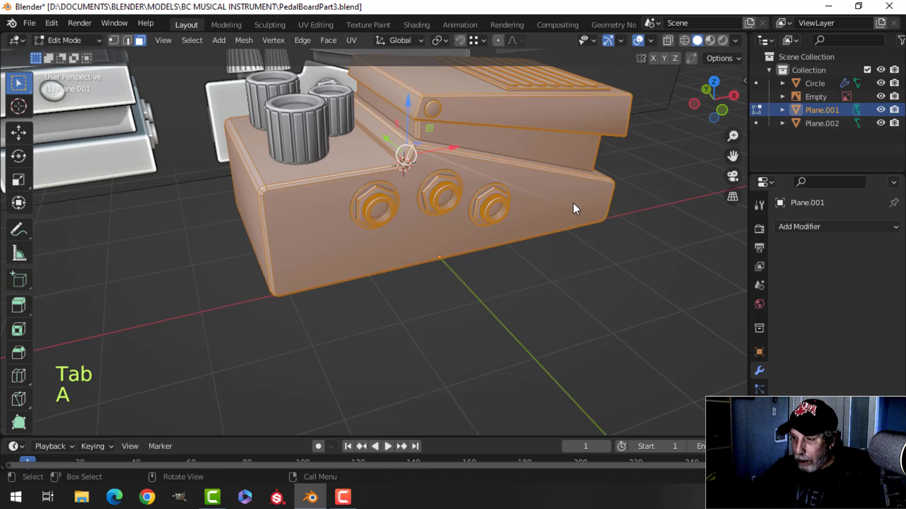
{"action": "key", "text": "m"}
{"action": "left_click", "coordinate": [573, 203]}
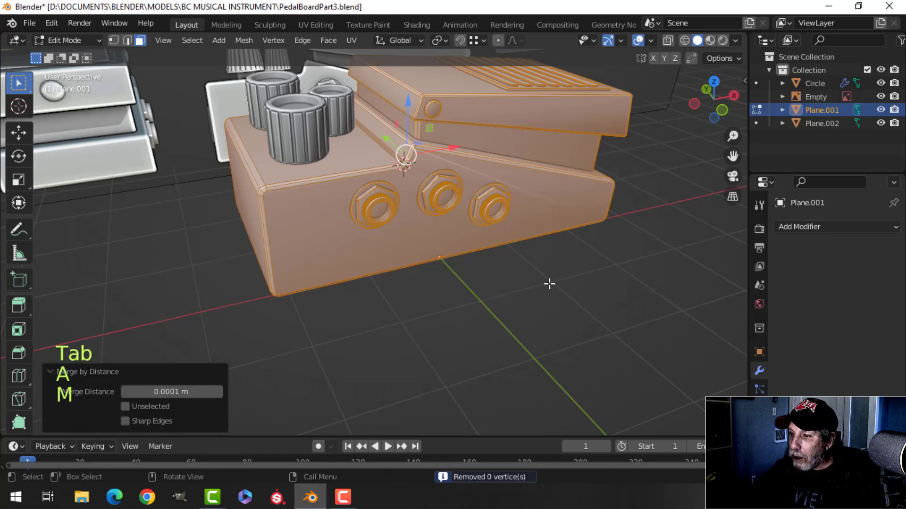
{"action": "key", "text": "alt+a"}
{"action": "key", "text": "Tab"}
- Try to join the knobs to the pedal body and undo the join
{"action": "left_click", "coordinate": [310, 117]}
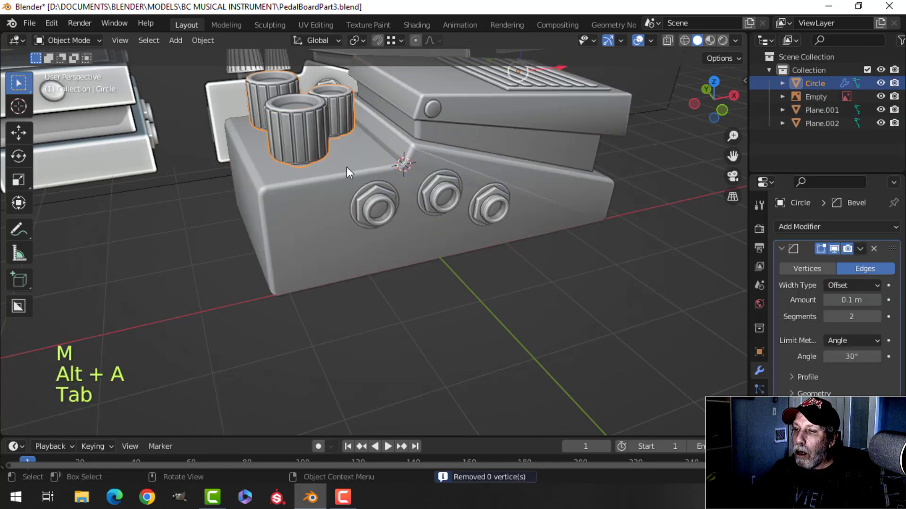
{"action": "left_click", "coordinate": [335, 214], "text": "shift"}
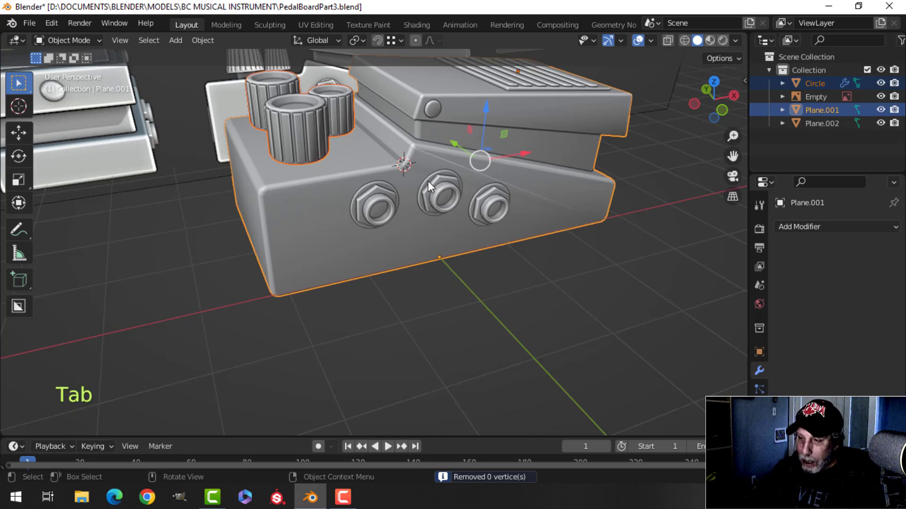
{"action": "key", "text": "ctrl+j"}
{"action": "key", "text": "ctrl+z"}
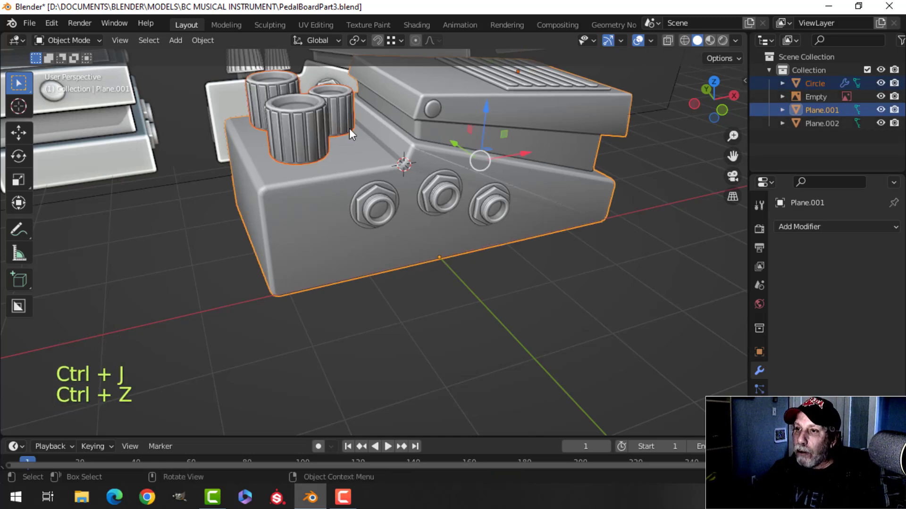
- Apply the knobs' Bevel modifier and join the knobs to the pedal body
{"action": "left_click", "coordinate": [303, 117]}
{"action": "left_click", "coordinate": [860, 249]}
{"action": "left_click", "coordinate": [826, 259]}
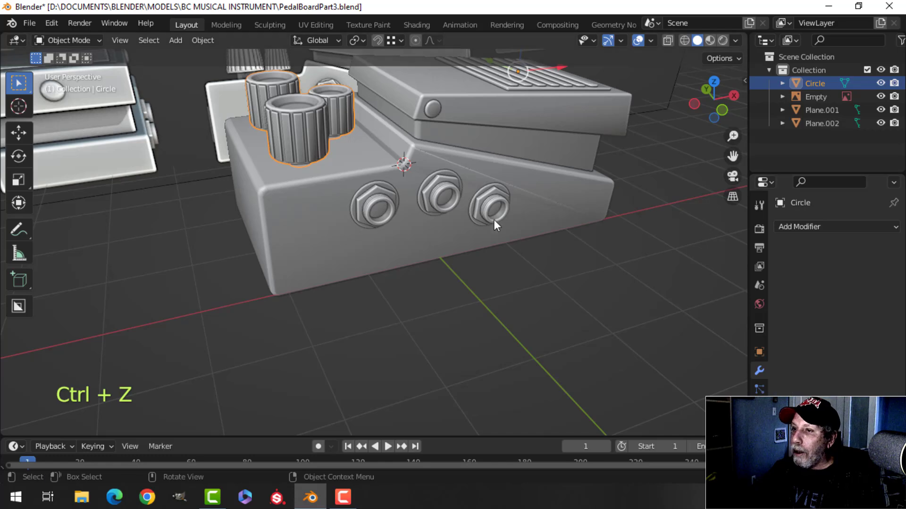
{"action": "left_click", "coordinate": [342, 199], "text": "shift"}
{"action": "key", "text": "ctrl+j"}
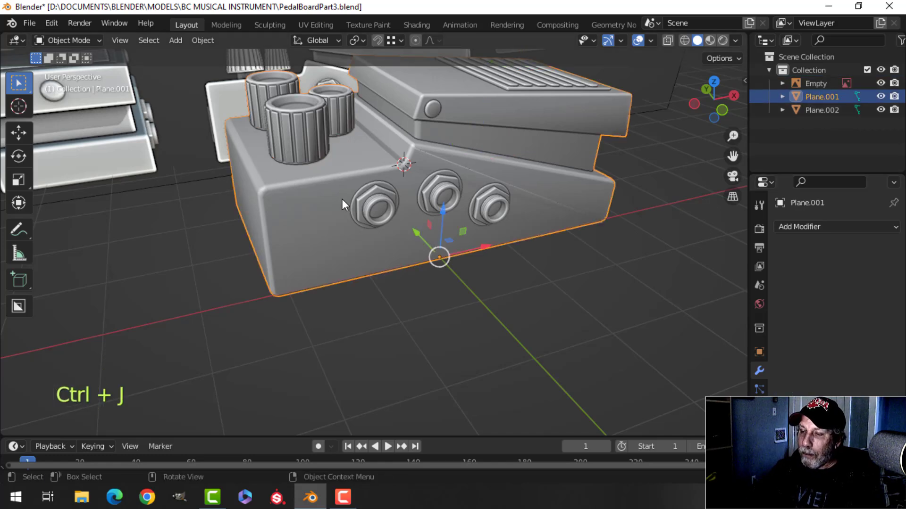
- Merge all vertices of the pedal with its joined knobs by distance and leave Edit Mode
{"action": "key", "text": "Tab"}
{"action": "key", "text": "a"}
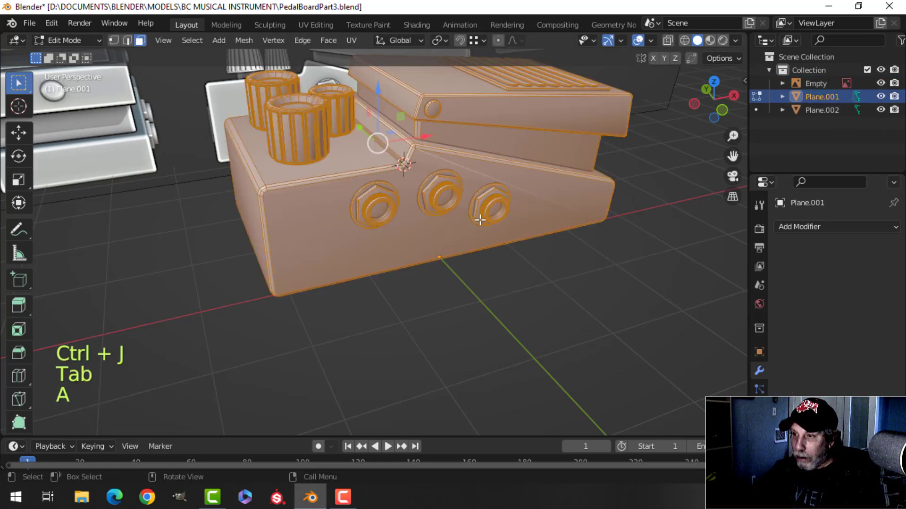
{"action": "key", "text": "m"}
{"action": "left_click", "coordinate": [480, 221]}
{"action": "key", "text": "Tab"}
- Check the pedal's normals with the Face Orientation overlay, switch the overlay off again and deselect everything
{"action": "left_click", "coordinate": [651, 41]}
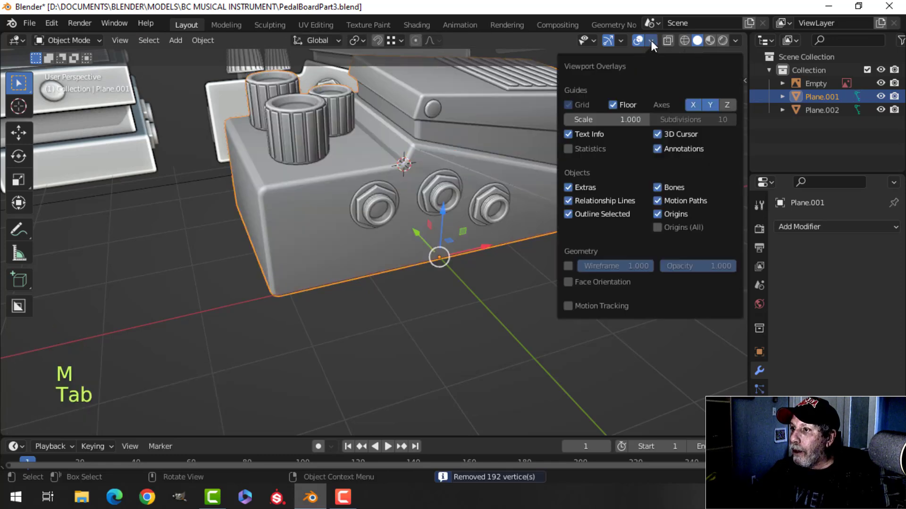
{"action": "left_click", "coordinate": [593, 283]}
{"action": "left_click", "coordinate": [591, 281]}
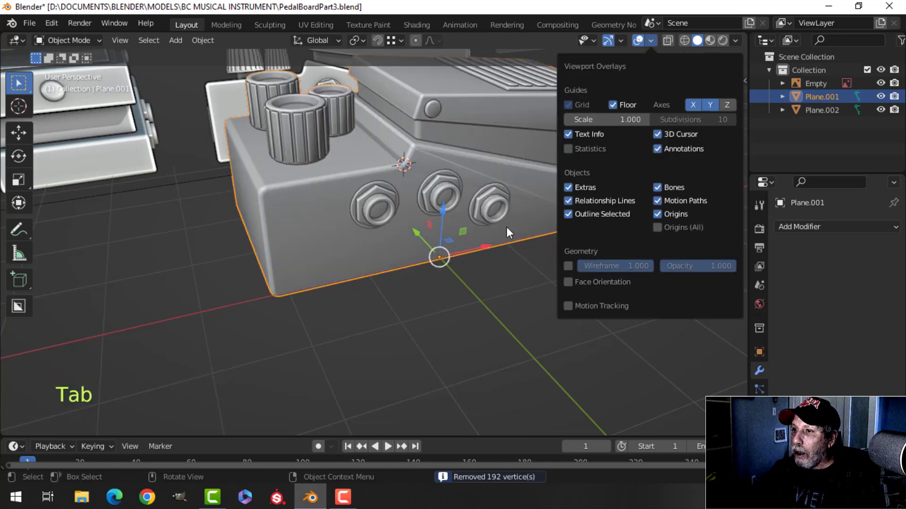
{"action": "key", "text": "alt+a"}
- Add a Weighted Normal modifier to the joined pedal and open its mesh data properties
{"action": "middle_click_drag", "start_coordinate": [502, 193], "coordinate": [491, 196]}
{"action": "left_click", "coordinate": [504, 174]}
{"action": "left_click", "coordinate": [804, 230]}
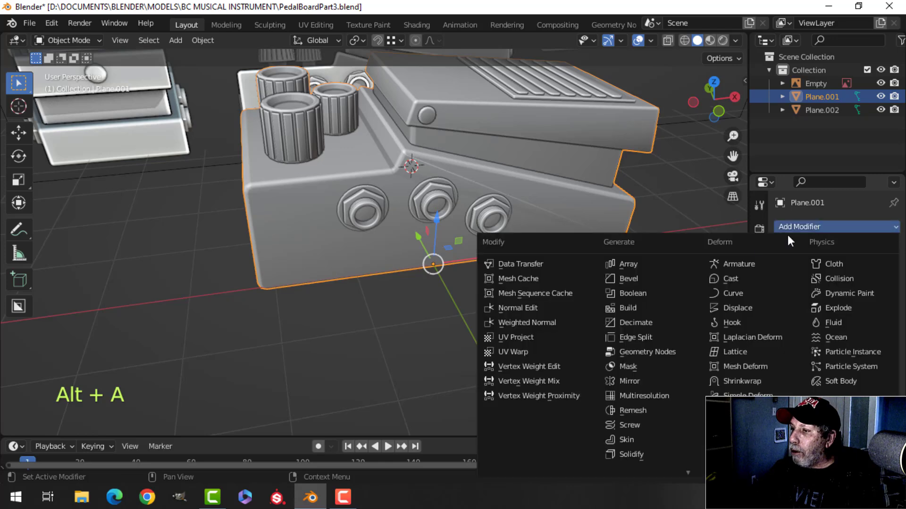
{"action": "left_click", "coordinate": [547, 323]}
{"action": "left_click", "coordinate": [759, 447]}
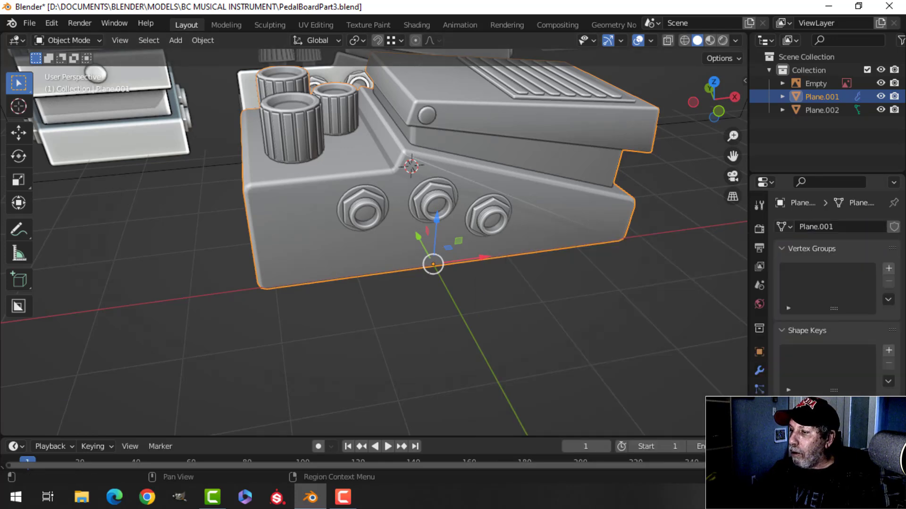
{"action": "scroll", "coordinate": [836, 302], "scroll_direction": "down", "scroll_amount": 3}
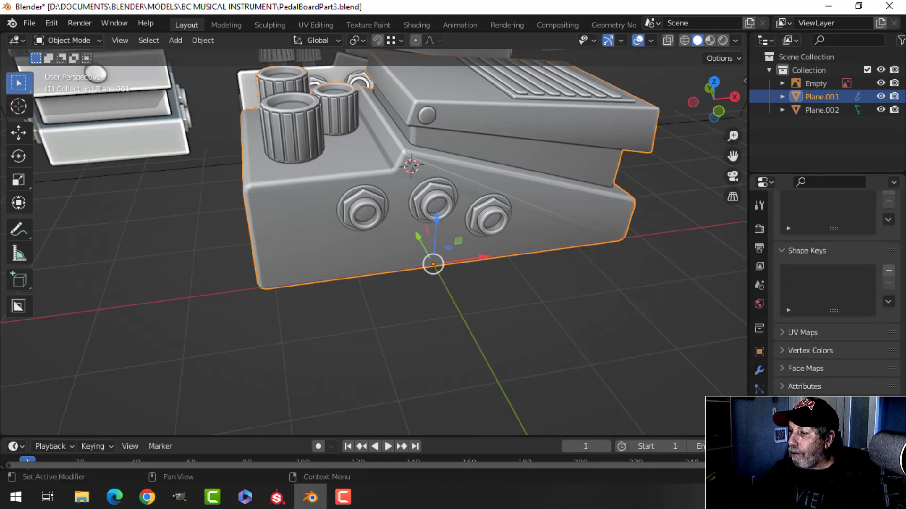
{"action": "key", "text": "alt+a"}
- Shade the base plate on the pedal's underside smooth and join it to the pedal body
{"action": "middle_click_drag", "start_coordinate": [582, 333], "coordinate": [575, 250]}
{"action": "scroll", "coordinate": [576, 250], "scroll_direction": "up", "scroll_amount": 3}
{"action": "middle_click_drag", "start_coordinate": [430, 289], "coordinate": [427, 309], "text": "shift"}
{"action": "middle_click_drag", "start_coordinate": [427, 309], "coordinate": [375, 227]}
{"action": "scroll", "coordinate": [409, 274], "scroll_direction": "up", "scroll_amount": 3}
{"action": "left_click", "coordinate": [375, 227]}
{"action": "right_click", "coordinate": [375, 227]}
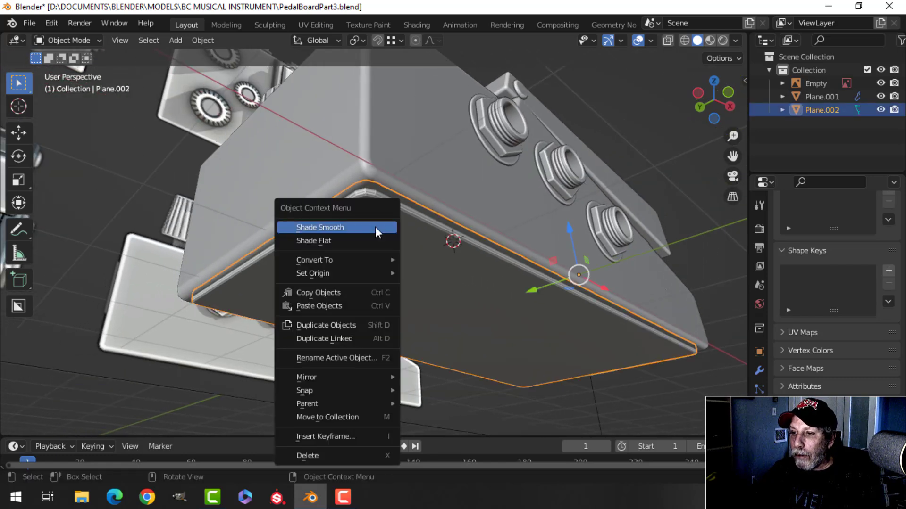
{"action": "left_click", "coordinate": [375, 227]}
{"action": "left_click", "coordinate": [420, 163], "text": "shift"}
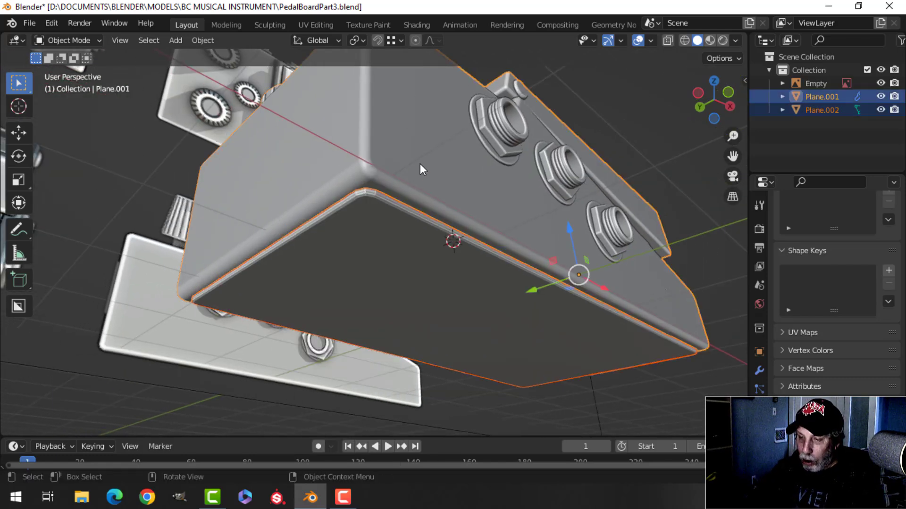
{"action": "key", "text": "ctrl+j"}
{"action": "scroll", "coordinate": [419, 164], "scroll_direction": "down", "scroll_amount": 3}
{"action": "key", "text": "alt+a"}
- Duplicate the flat end face of the body below the knobs and scale the copy uniformly to about 0.52
{"action": "middle_click_drag", "start_coordinate": [412, 174], "coordinate": [457, 226]}
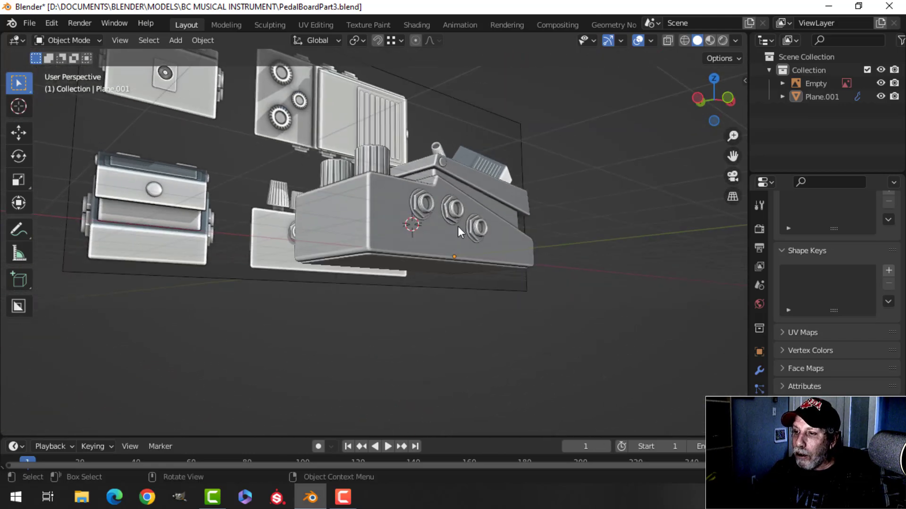
{"action": "middle_click_drag", "start_coordinate": [384, 265], "coordinate": [423, 275]}
{"action": "scroll", "coordinate": [449, 342], "scroll_direction": "down", "scroll_amount": 2}
{"action": "left_click", "coordinate": [425, 283]}
{"action": "key", "text": "Tab"}
{"action": "scroll", "coordinate": [431, 310], "scroll_direction": "up", "scroll_amount": 3}
{"action": "middle_click_drag", "start_coordinate": [442, 309], "coordinate": [436, 234], "text": "shift"}
{"action": "key", "text": "alt+a"}
{"action": "left_click", "coordinate": [430, 259]}
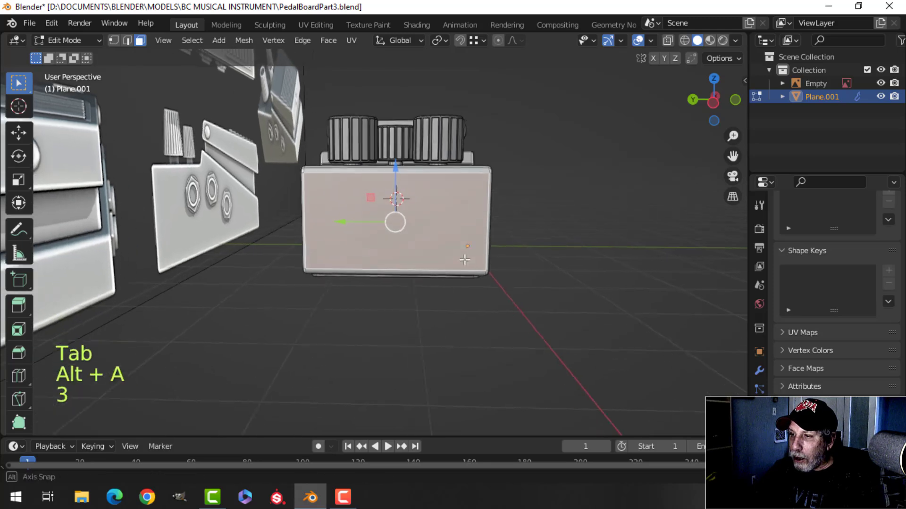
{"action": "key", "text": "shift+d"}
{"action": "key", "text": "s"}
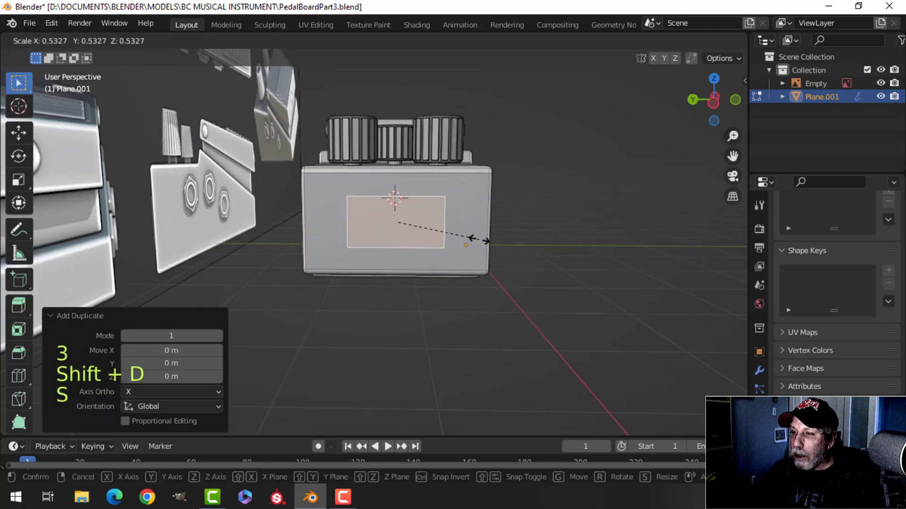
{"action": "left_click", "coordinate": [521, 231]}
- Narrow the duplicated end face to about 0.41 along Y and adjust its height along Z
{"action": "key", "text": "s"}
{"action": "key", "text": "y"}
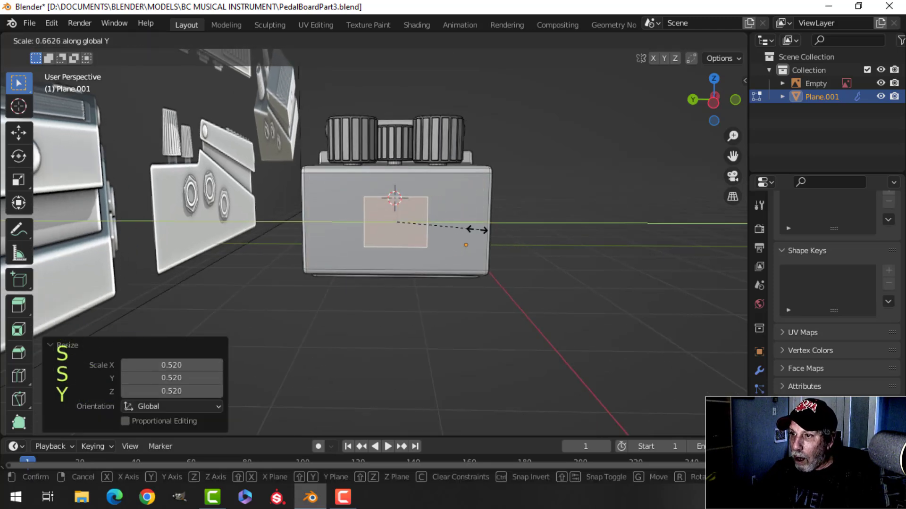
{"action": "left_click", "coordinate": [453, 232]}
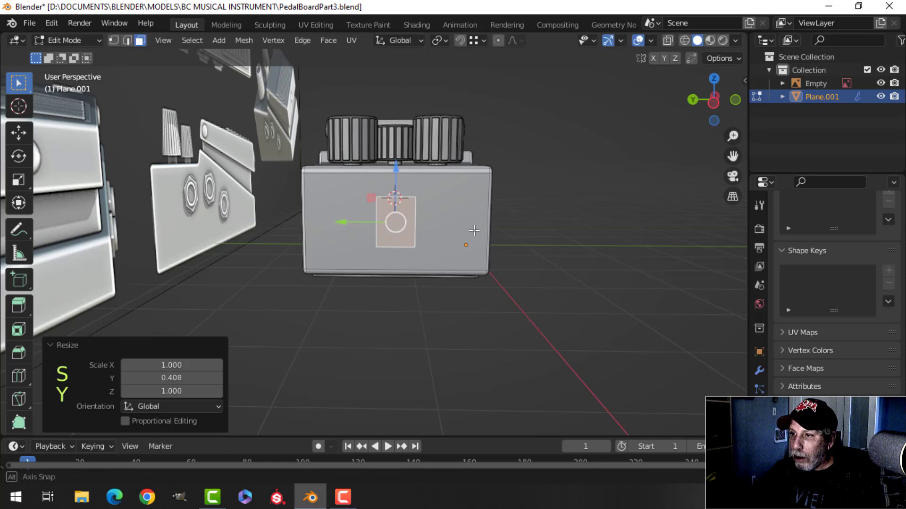
{"action": "middle_click_drag", "start_coordinate": [470, 235], "coordinate": [508, 268]}
{"action": "scroll", "coordinate": [502, 268], "scroll_direction": "down", "scroll_amount": 4}
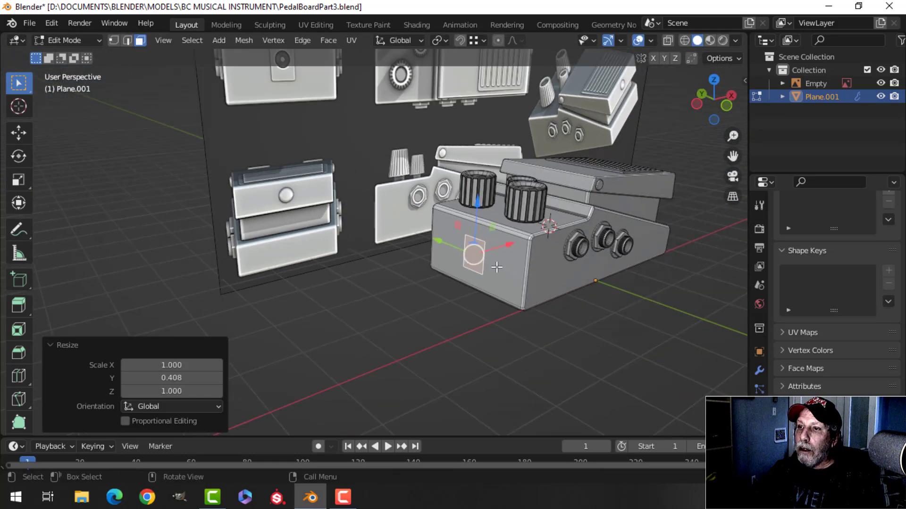
{"action": "middle_click_drag", "start_coordinate": [365, 131], "coordinate": [342, 166], "text": "shift"}
{"action": "scroll", "coordinate": [362, 212], "scroll_direction": "up", "scroll_amount": 1}
{"action": "scroll", "coordinate": [461, 146], "scroll_direction": "up", "scroll_amount": 1}
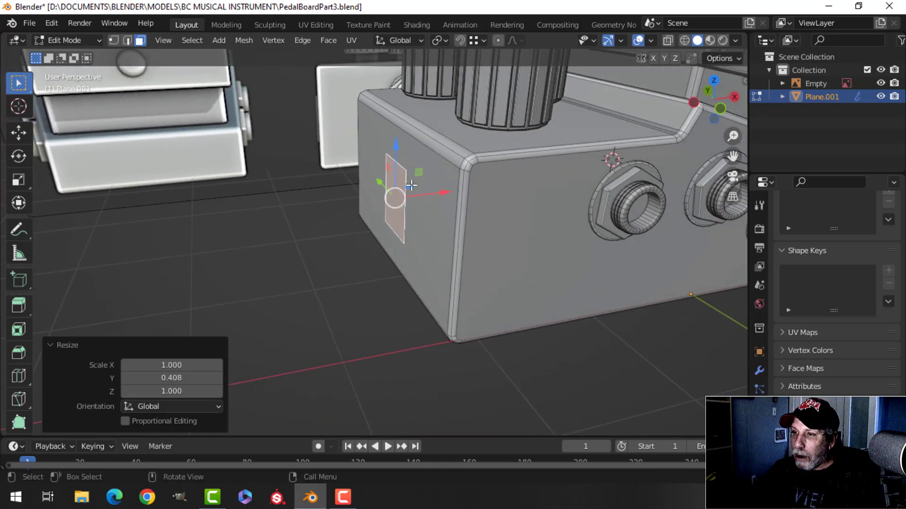
{"action": "mouse_move", "coordinate": [411, 186]}
{"action": "middle_mouse_down"}
{"action": "mouse_move", "coordinate": [432, 180]}
{"action": "mouse_move", "coordinate": [404, 178]}
{"action": "middle_mouse_up"}
{"action": "key", "text": "s"}
{"action": "key", "text": "z"}
{"action": "left_click", "coordinate": [438, 180]}
- Move the duplicated face about 0.19 m outward along X and separate it into its own object
{"action": "left_click_drag", "start_coordinate": [445, 195], "coordinate": [419, 194]}
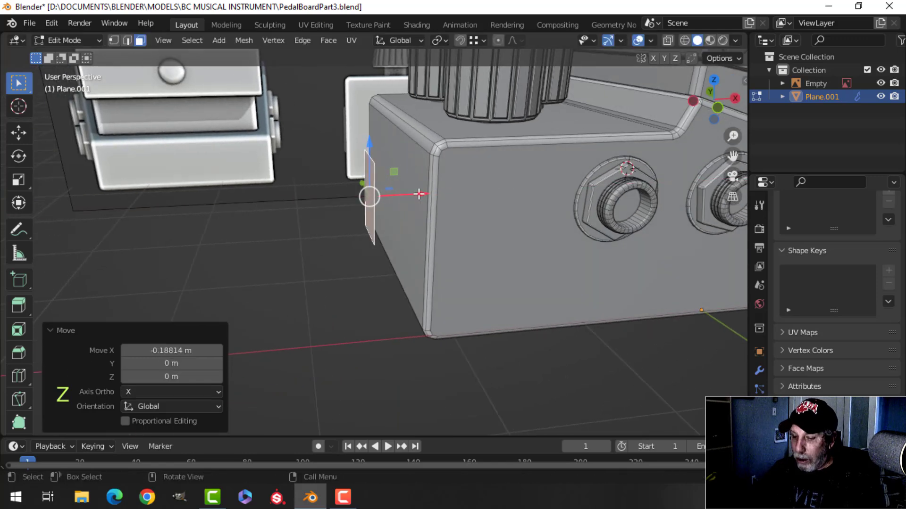
{"action": "key", "text": "p"}
{"action": "left_click", "coordinate": [419, 193]}
{"action": "key", "text": "Tab"}
- Extrude the separated face about 0.11 m toward the body and delete the face on the body side
{"action": "left_click", "coordinate": [373, 184]}
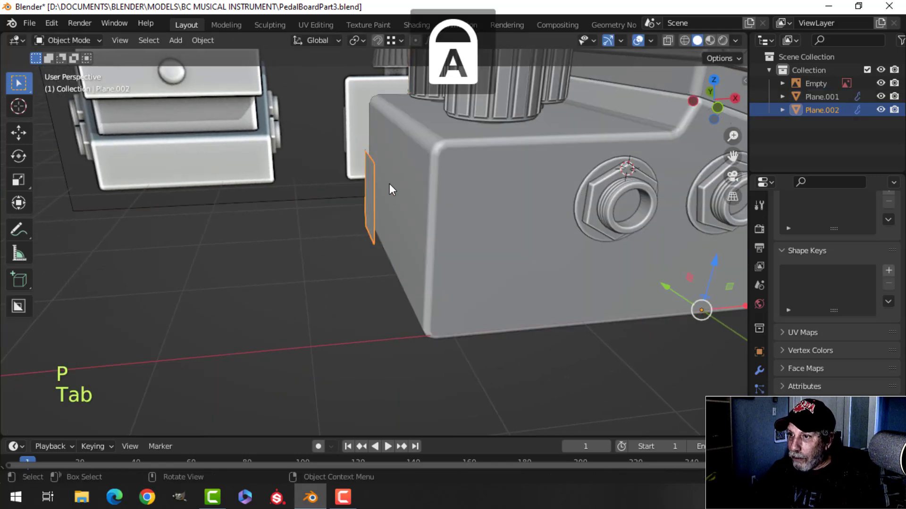
{"action": "key", "text": "Tab"}
{"action": "key", "text": "a"}
{"action": "middle_click_drag", "start_coordinate": [392, 190], "coordinate": [394, 233]}
{"action": "key", "text": "e"}
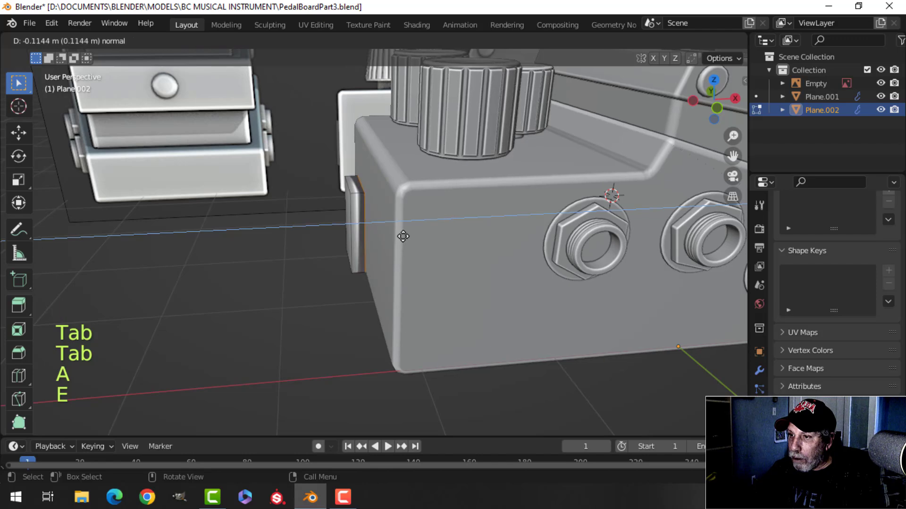
{"action": "left_click", "coordinate": [404, 237]}
{"action": "key", "text": "x"}
{"action": "left_click", "coordinate": [363, 177]}
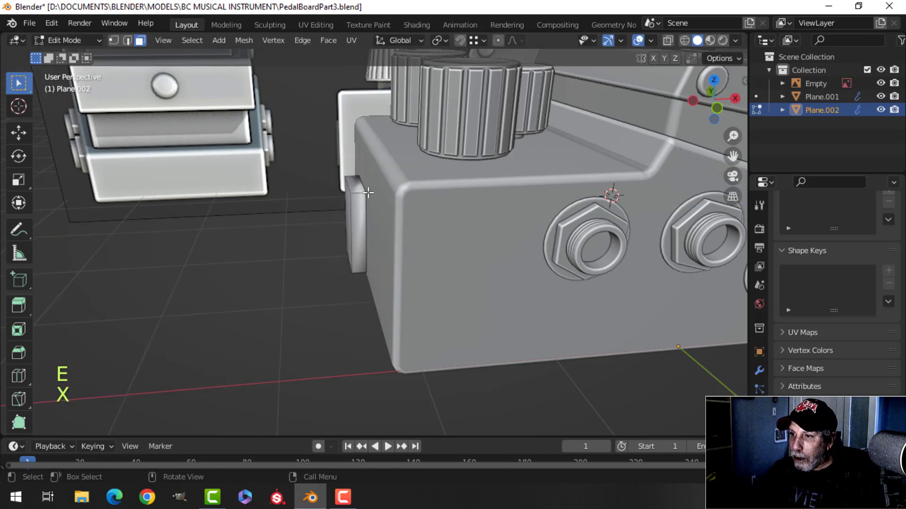
- Bevel the four short corner edges of the small end plate
{"action": "scroll", "coordinate": [369, 236], "scroll_direction": "up", "scroll_amount": 4}
{"action": "key", "text": "alt+a"}
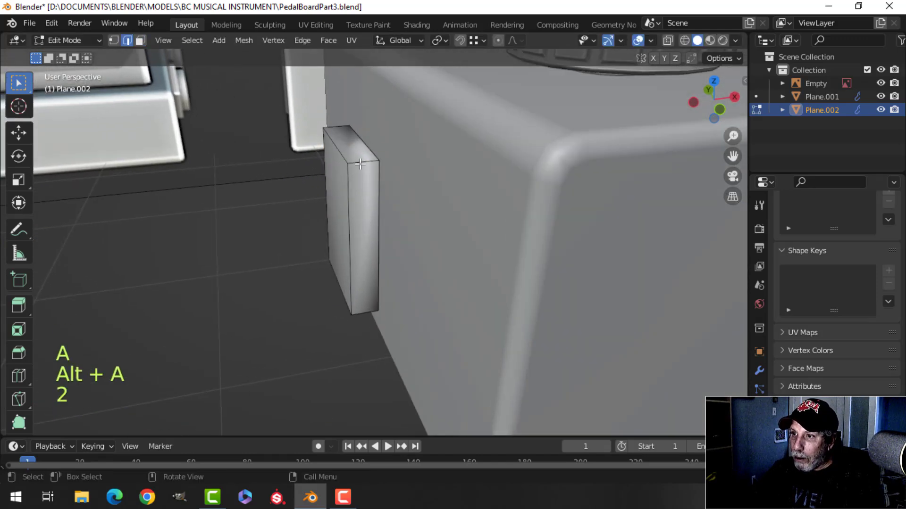
{"action": "left_click", "coordinate": [370, 310], "text": "shift"}
{"action": "middle_click_drag", "start_coordinate": [371, 310], "coordinate": [423, 279]}
{"action": "left_click", "coordinate": [411, 243], "text": "shift"}
{"action": "key", "text": "ctrl+b"}
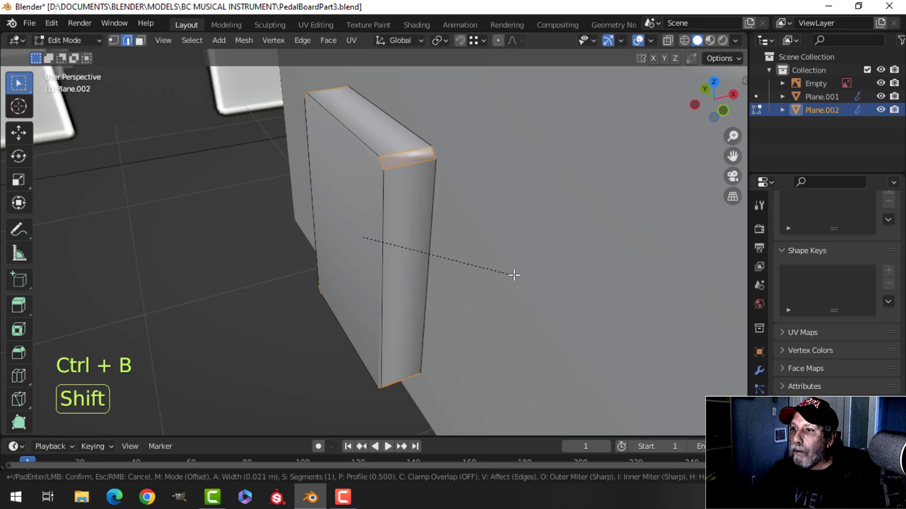
{"action": "left_click", "coordinate": [526, 275]}
- Bevel the edge loop around the small plate's outer face with two segments
{"action": "key", "text": "alt+a"}
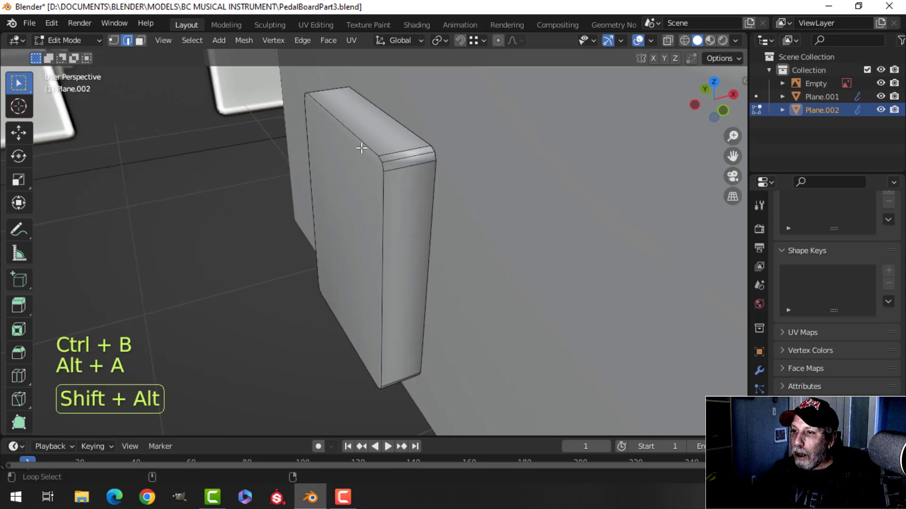
{"action": "left_click", "coordinate": [437, 163], "text": "alt+shift"}
{"action": "key", "text": "ctrl+b"}
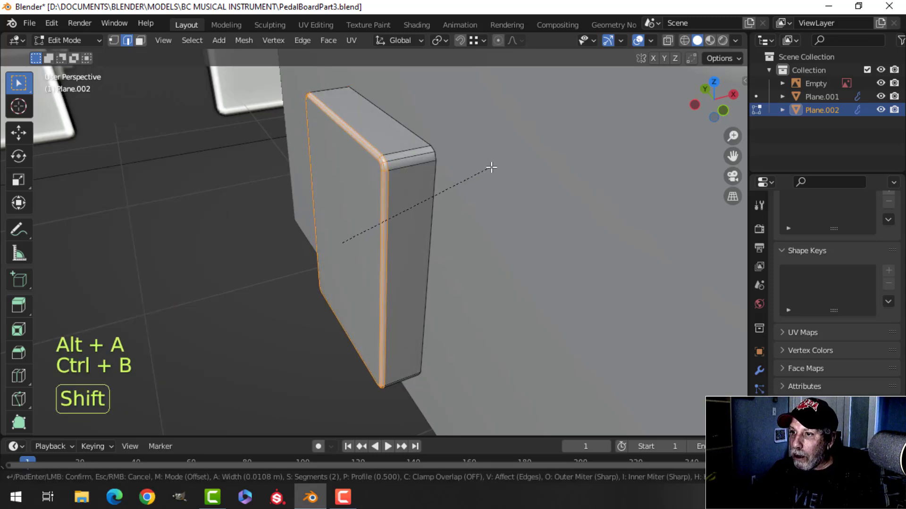
{"action": "left_click", "coordinate": [472, 183]}
- Move the whole plate about 0.15 m along X into the body's end face, leave Edit Mode and deselect it
{"action": "key", "text": "a"}
{"action": "middle_click_drag", "start_coordinate": [472, 183], "coordinate": [439, 202]}
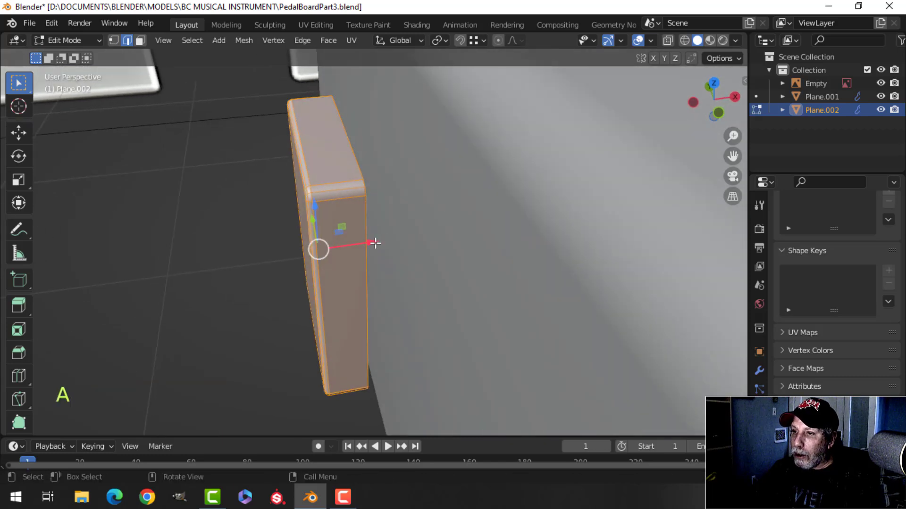
{"action": "left_click_drag", "start_coordinate": [376, 244], "coordinate": [417, 239]}
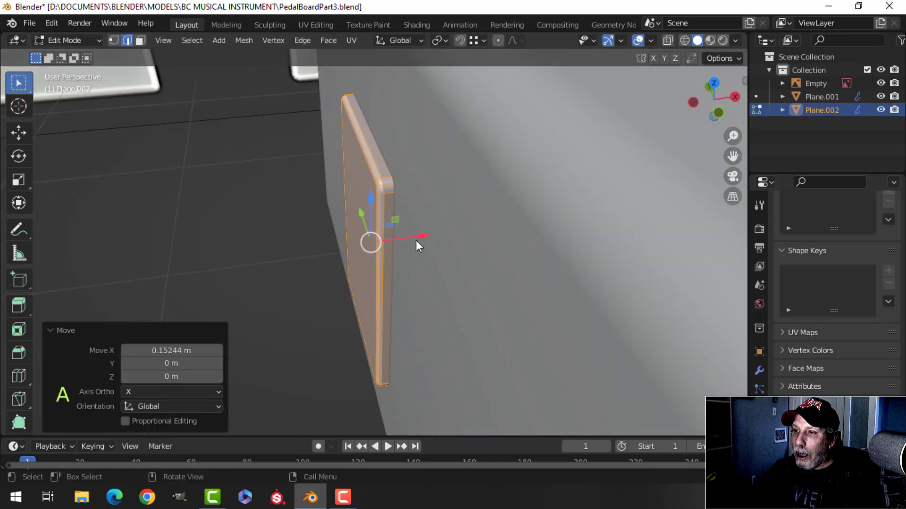
{"action": "key", "text": "Tab"}
{"action": "key", "text": "alt+a"}
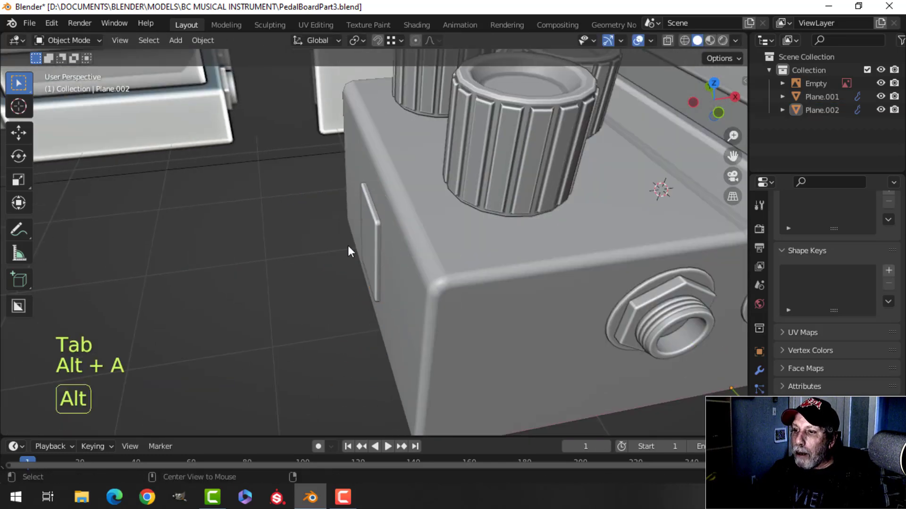
- Snap the 3D cursor to the small end plate's geometry in Edit Mode, return to Object Mode and deselect it
{"action": "scroll", "coordinate": [387, 236], "scroll_direction": "down", "scroll_amount": 2}
{"action": "scroll", "coordinate": [425, 225], "scroll_direction": "down", "scroll_amount": 2}
{"action": "middle_click_drag", "start_coordinate": [393, 235], "coordinate": [360, 236], "text": "shift"}
{"action": "scroll", "coordinate": [425, 202], "scroll_direction": "up", "scroll_amount": 3}
{"action": "scroll", "coordinate": [404, 229], "scroll_direction": "up", "scroll_amount": 2}
{"action": "middle_click_drag", "start_coordinate": [360, 236], "coordinate": [382, 221]}
{"action": "scroll", "coordinate": [371, 225], "scroll_direction": "down", "scroll_amount": 2}
{"action": "middle_click_drag", "start_coordinate": [382, 221], "coordinate": [364, 216]}
{"action": "key", "text": "Tab"}
{"action": "key", "text": "shift+s"}
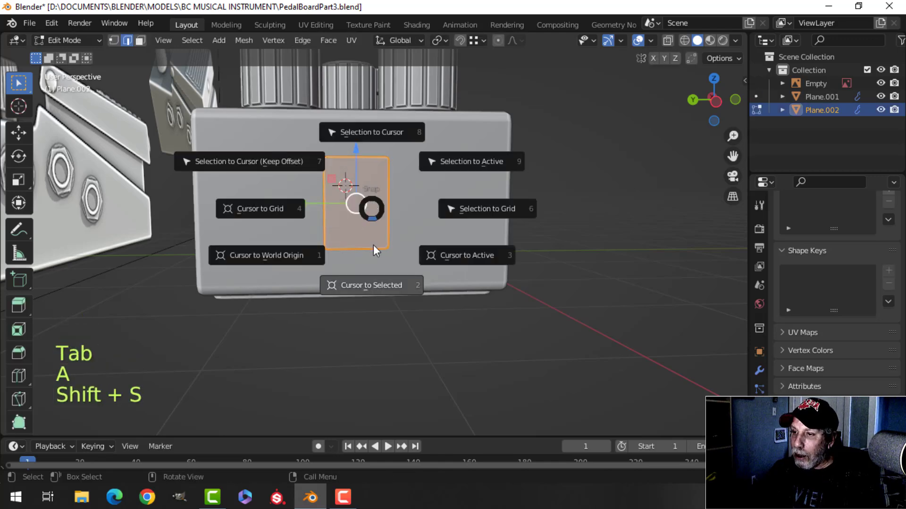
{"action": "left_click", "coordinate": [377, 285]}
{"action": "key", "text": "Tab"}
{"action": "key", "text": "alt+a"}
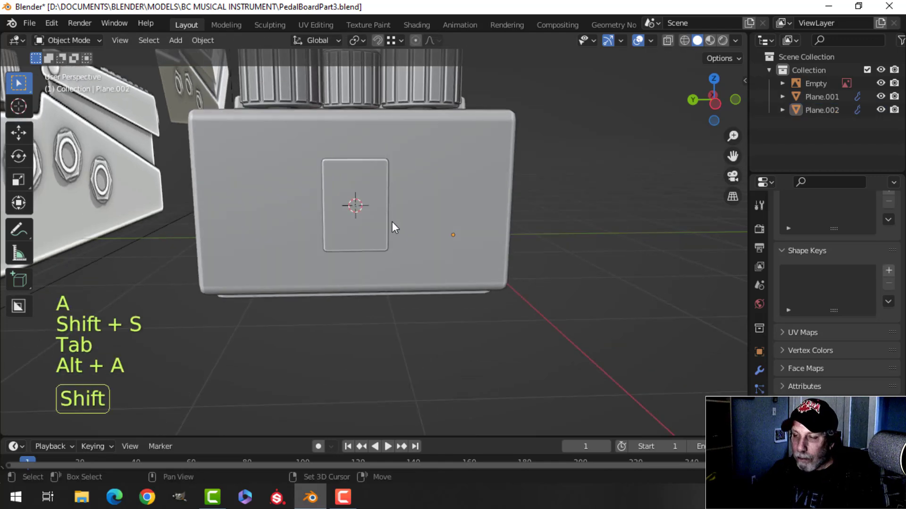
- Add a cylinder mesh with 22 vertices at the 3D cursor on the end plate
{"action": "key", "text": "shift+a"}
{"action": "mouse_move", "coordinate": [350, 225]}
{"action": "mouse_move", "coordinate": [333, 200]}
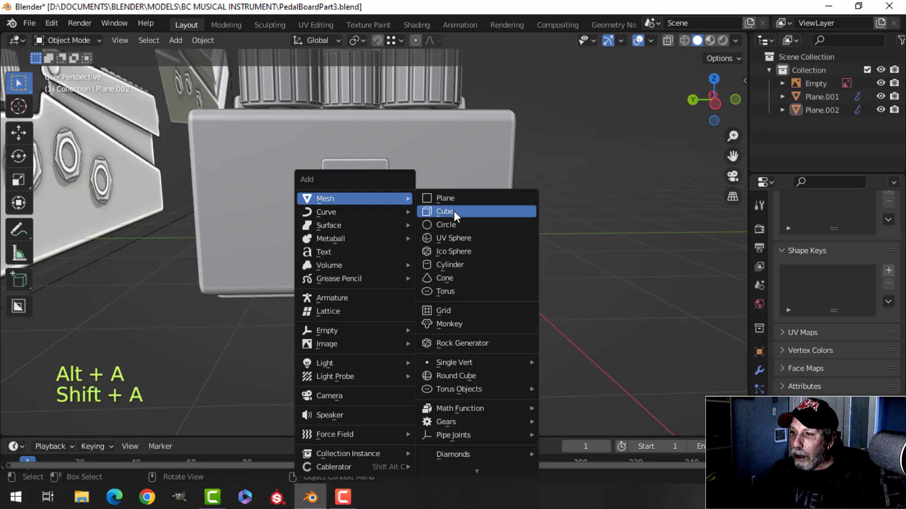
{"action": "left_click", "coordinate": [450, 265]}
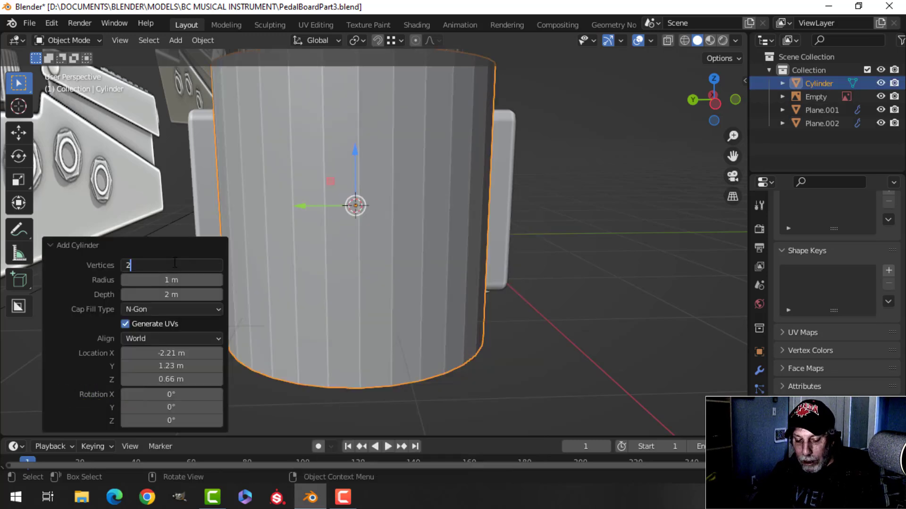
{"action": "key", "text": "Return"}
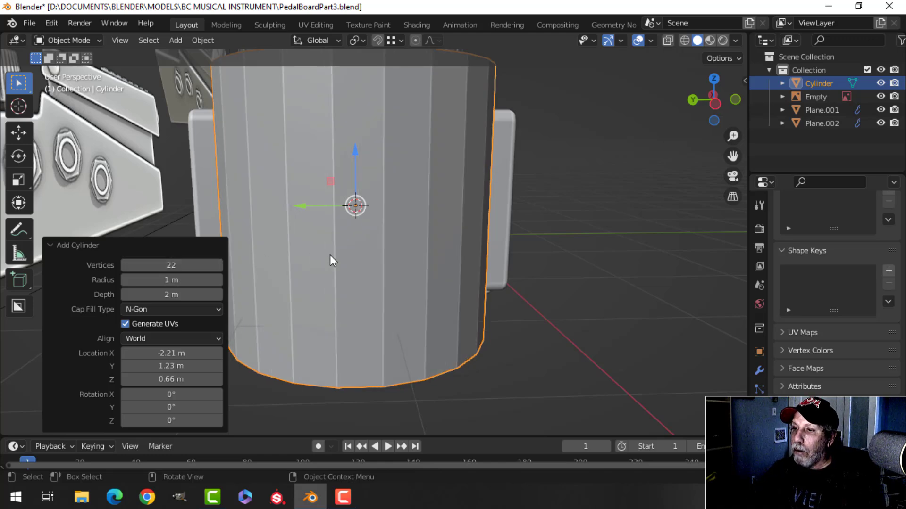
- Scale the cylinder's mesh down to fit within the end plate and rotate it 90° about the Y axis
{"action": "scroll", "coordinate": [415, 243], "scroll_direction": "down", "scroll_amount": 2}
{"action": "key", "text": "Tab"}
{"action": "key", "text": "s"}
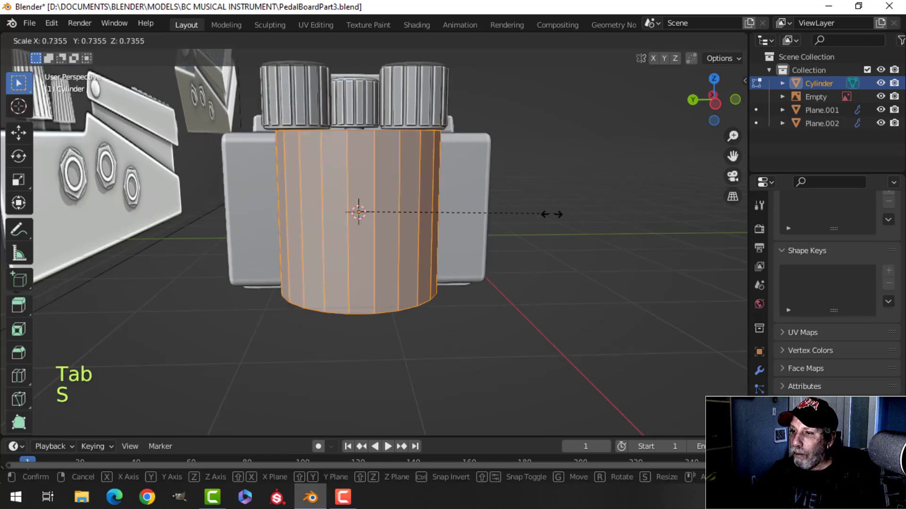
{"action": "left_click", "coordinate": [400, 231]}
{"action": "scroll", "coordinate": [405, 230], "scroll_direction": "up", "scroll_amount": 1}
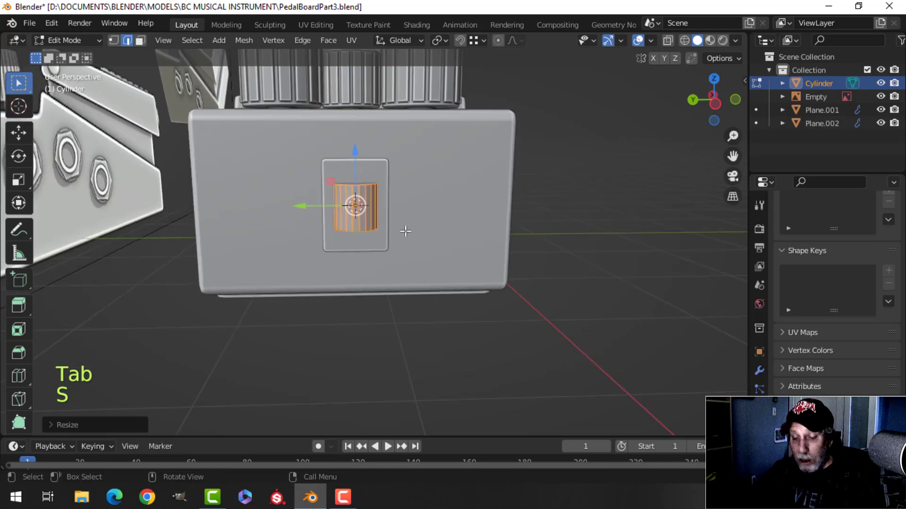
{"action": "key", "text": "r"}
{"action": "key", "text": "y"}
{"action": "left_click", "coordinate": [404, 231]}
{"action": "key", "text": "s"}
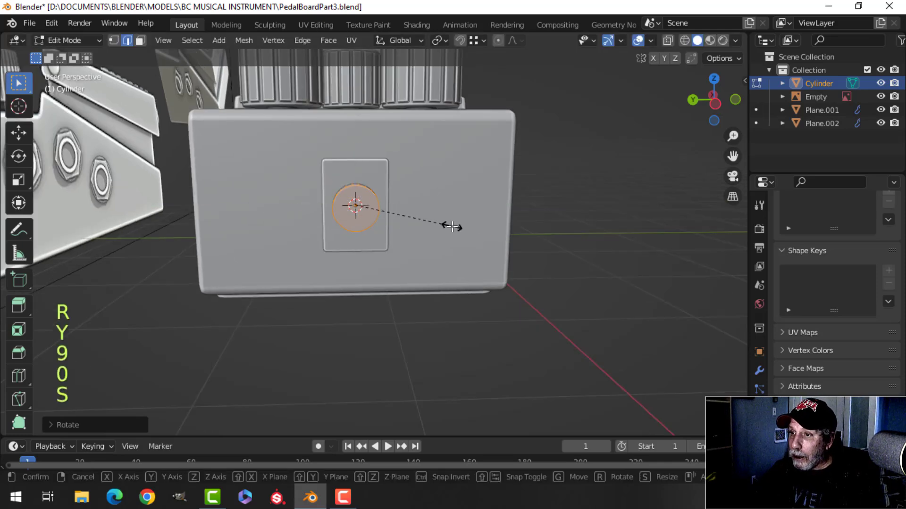
{"action": "left_click", "coordinate": [416, 226]}
- Move the cylinder's mesh up along Z into the upper half of the plate and leave Edit Mode
{"action": "scroll", "coordinate": [400, 232], "scroll_direction": "down", "scroll_amount": 1}
{"action": "middle_click_drag", "start_coordinate": [400, 232], "coordinate": [392, 215], "text": "shift"}
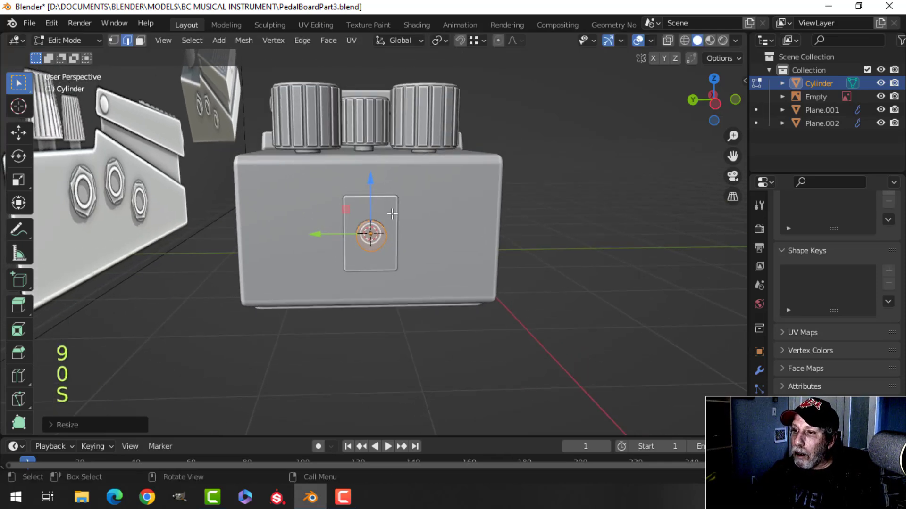
{"action": "left_click_drag", "start_coordinate": [376, 188], "coordinate": [372, 175]}
{"action": "middle_click_drag", "start_coordinate": [429, 208], "coordinate": [395, 203]}
{"action": "scroll", "coordinate": [409, 197], "scroll_direction": "up", "scroll_amount": 3}
{"action": "key", "text": "Tab"}
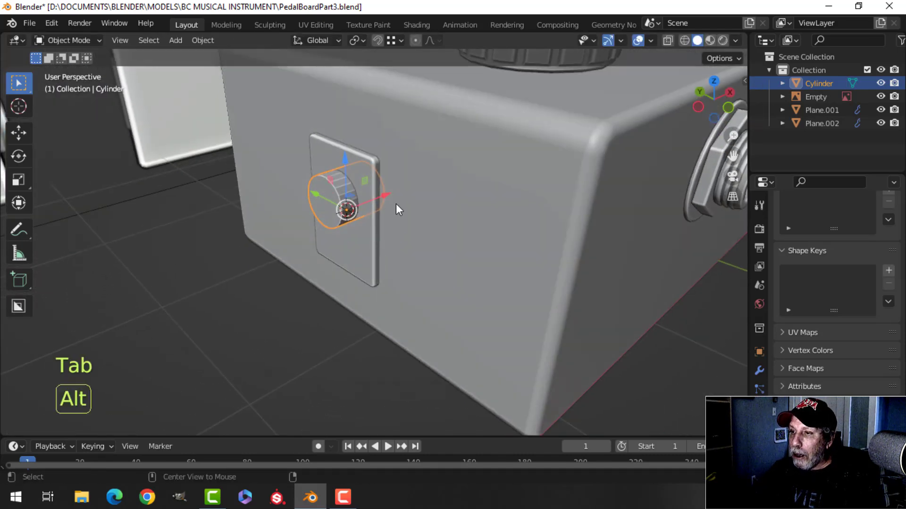
- Add a Boolean Difference modifier to the end plate with the cylinder as its cutting object
{"action": "key", "text": "alt+a"}
{"action": "left_click", "coordinate": [369, 176]}
{"action": "left_click", "coordinate": [757, 372]}
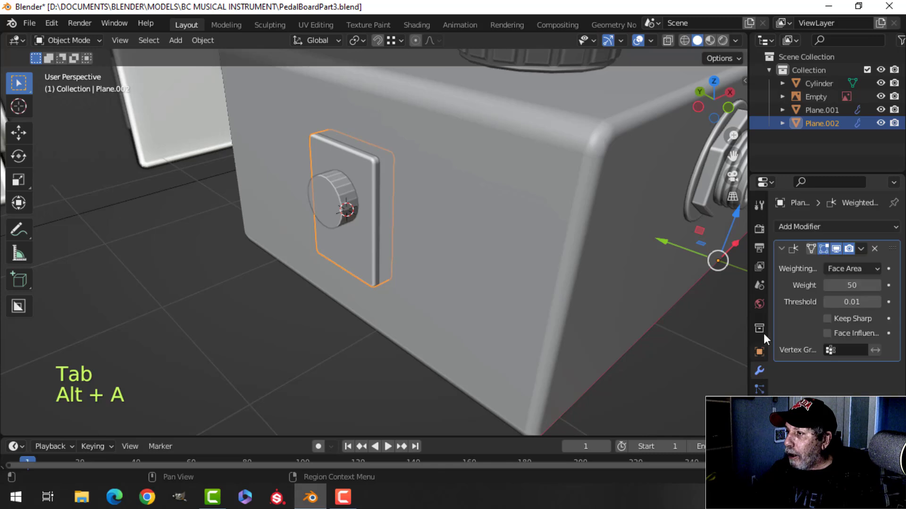
{"action": "left_click", "coordinate": [781, 248]}
{"action": "left_click", "coordinate": [793, 227]}
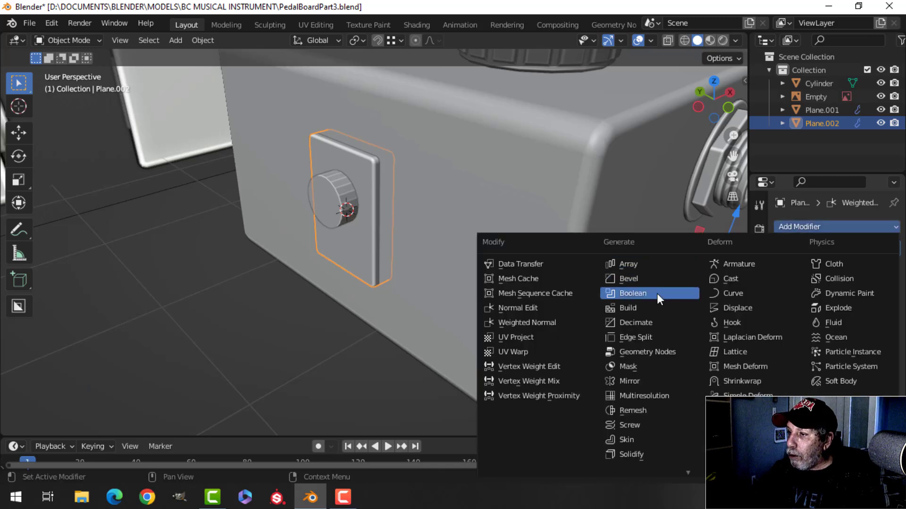
{"action": "left_click", "coordinate": [625, 293]}
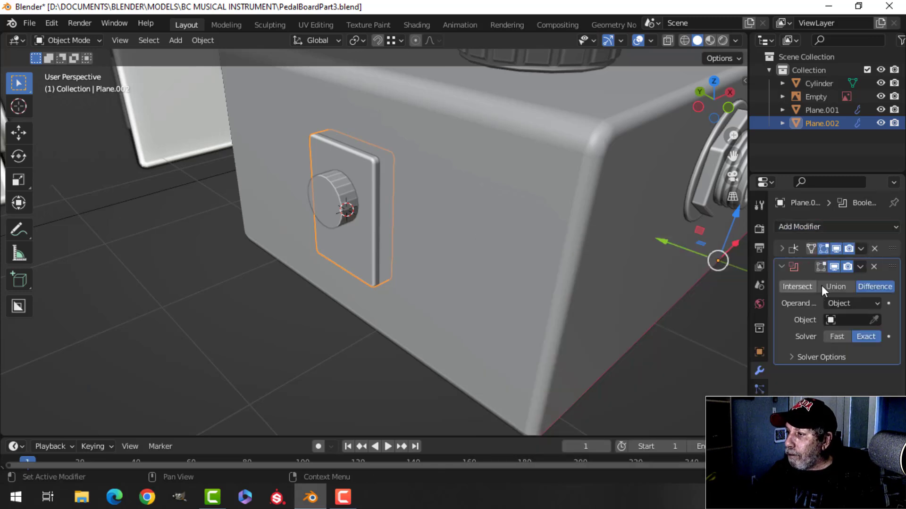
{"action": "left_click", "coordinate": [874, 321]}
{"action": "left_click", "coordinate": [337, 208]}
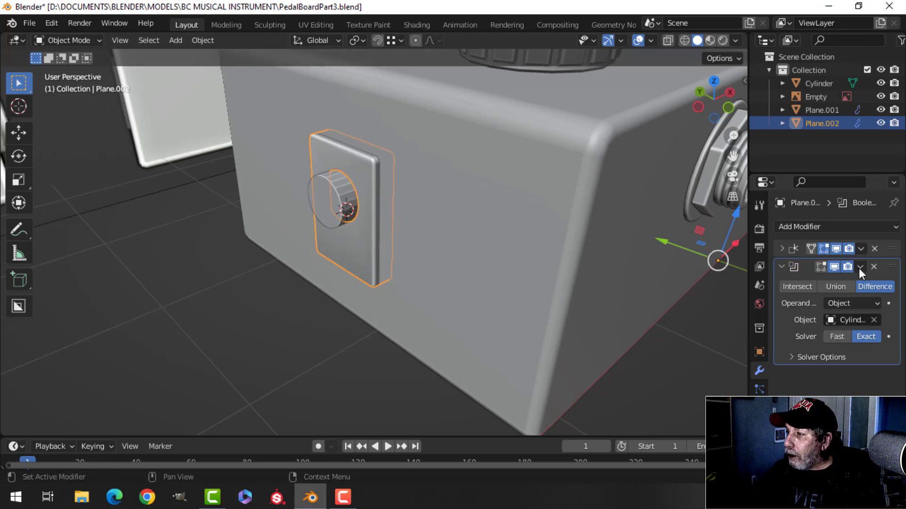
- Apply the plate's Boolean modifier and hide the cutting cylinder
{"action": "left_click", "coordinate": [860, 267]}
{"action": "left_click", "coordinate": [822, 281]}
{"action": "left_click", "coordinate": [346, 201]}
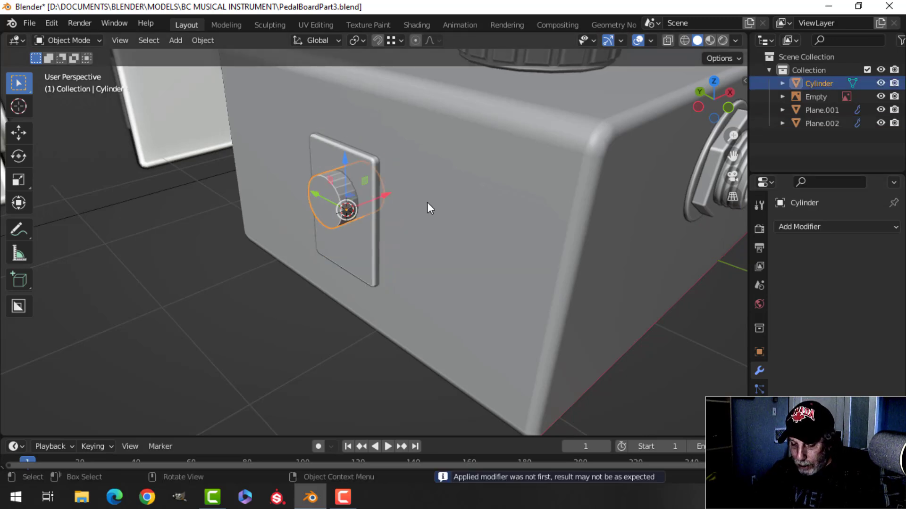
{"action": "key", "text": "h"}
- Extrude the edge loop of the plate's circular cutout inward toward the body to give the recess side walls
{"action": "scroll", "coordinate": [426, 202], "scroll_direction": "up", "scroll_amount": 3}
{"action": "middle_click_drag", "start_coordinate": [374, 235], "coordinate": [372, 250], "text": "shift"}
{"action": "left_click", "coordinate": [345, 149]}
{"action": "key", "text": "Tab"}
{"action": "middle_click_drag", "start_coordinate": [346, 152], "coordinate": [384, 218], "text": "shift"}
{"action": "key", "text": "alt+a"}
{"action": "scroll", "coordinate": [382, 229], "scroll_direction": "up", "scroll_amount": 2}
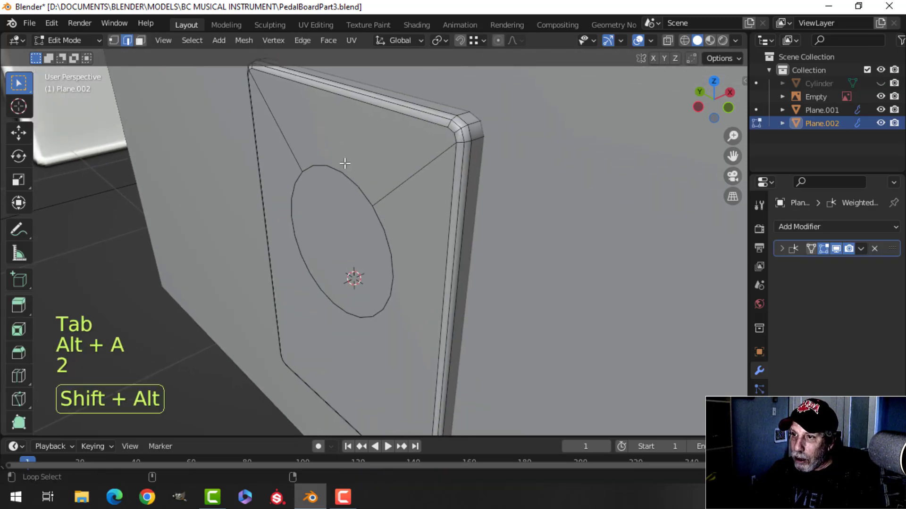
{"action": "left_click", "coordinate": [294, 229], "text": "alt+shift"}
{"action": "middle_click_drag", "start_coordinate": [294, 229], "coordinate": [329, 232]}
{"action": "key", "text": "e"}
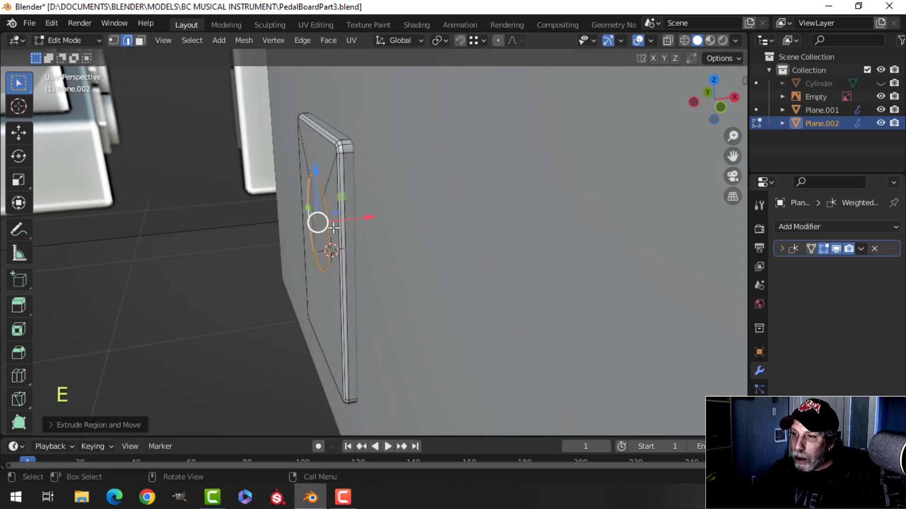
{"action": "key", "text": "e"}
{"action": "left_click", "coordinate": [404, 213]}
{"action": "middle_click_drag", "start_coordinate": [404, 213], "coordinate": [476, 159]}
{"action": "key", "text": "alt+a"}
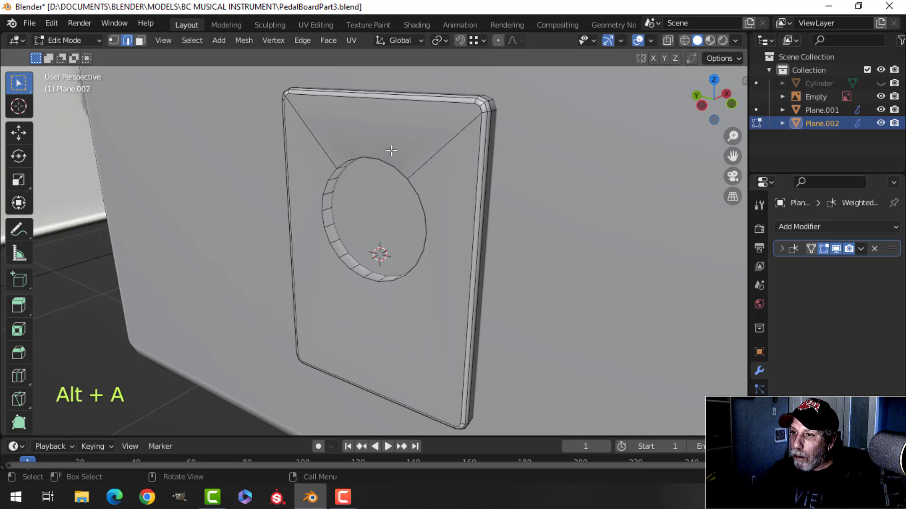
- Bevel the recess's outer rim about 0.012 m with three segments, leave Edit Mode and deselect the plate
{"action": "left_click", "coordinate": [418, 184], "text": "alt+shift"}
{"action": "key", "text": "ctrl+b"}
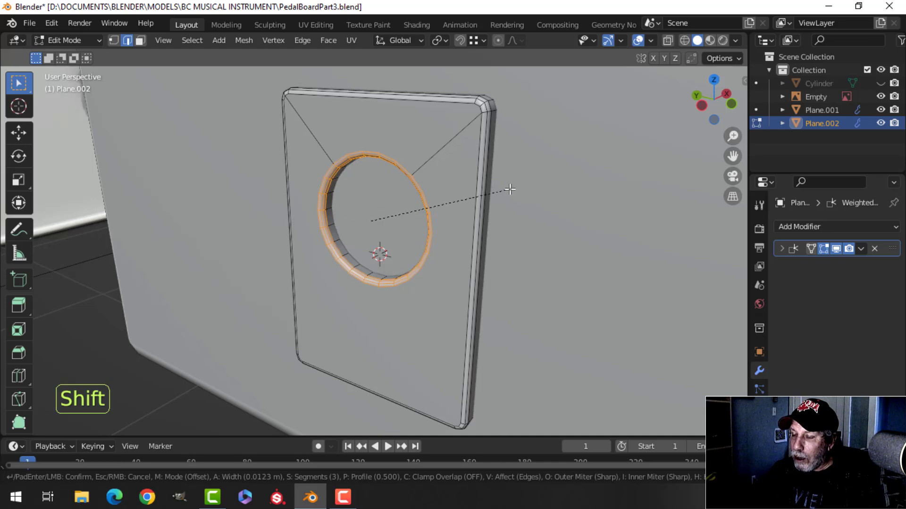
{"action": "left_click", "coordinate": [510, 189]}
{"action": "key", "text": "Tab"}
{"action": "scroll", "coordinate": [395, 210], "scroll_direction": "down", "scroll_amount": 5}
{"action": "key", "text": "alt+a"}
{"action": "middle_click_drag", "start_coordinate": [373, 236], "coordinate": [442, 221]}
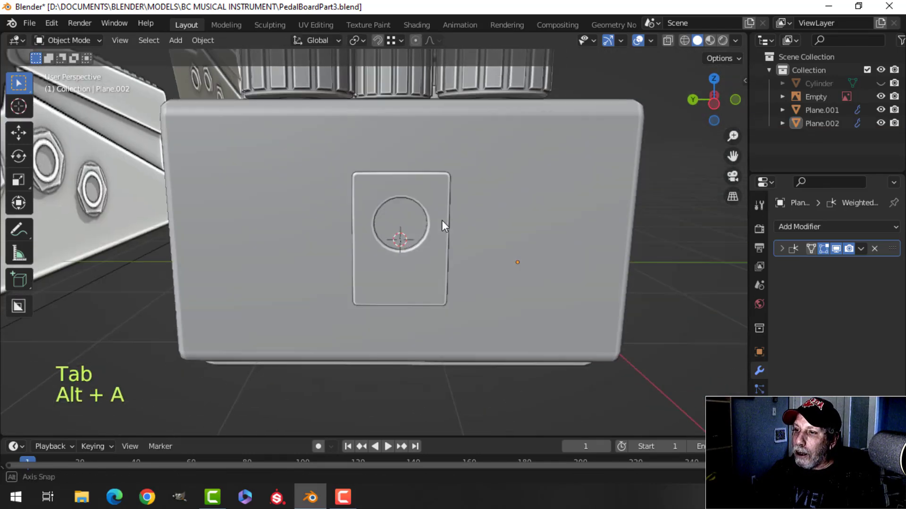
- Unhide the cylinder and scale its whole mesh down to a small pin in the middle of the plate's recess
{"action": "scroll", "coordinate": [442, 220], "scroll_direction": "up", "scroll_amount": 3}
{"action": "key", "text": "alt+h"}
{"action": "key", "text": "alt+a"}
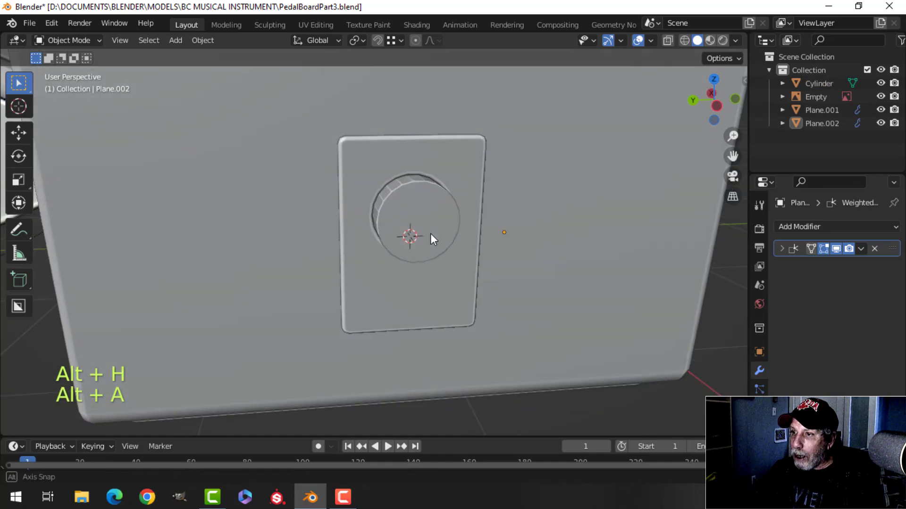
{"action": "left_click", "coordinate": [425, 217]}
{"action": "key", "text": "Tab"}
{"action": "key", "text": "a"}
{"action": "key", "text": "s"}
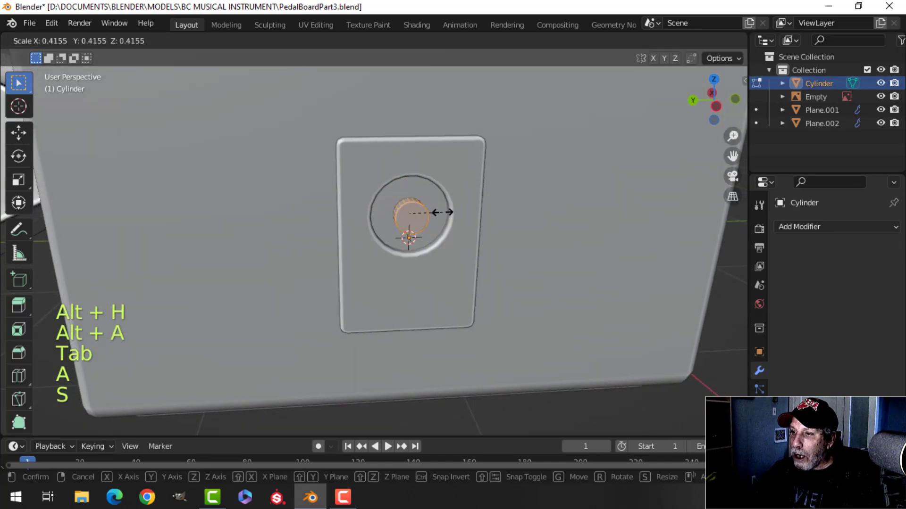
{"action": "left_click", "coordinate": [424, 219]}
- Move the small pin outward along X so it stands clear of the plate
{"action": "middle_click_drag", "start_coordinate": [424, 220], "coordinate": [447, 252]}
{"action": "scroll", "coordinate": [472, 257], "scroll_direction": "up", "scroll_amount": 3}
{"action": "left_click_drag", "start_coordinate": [387, 189], "coordinate": [421, 222]}
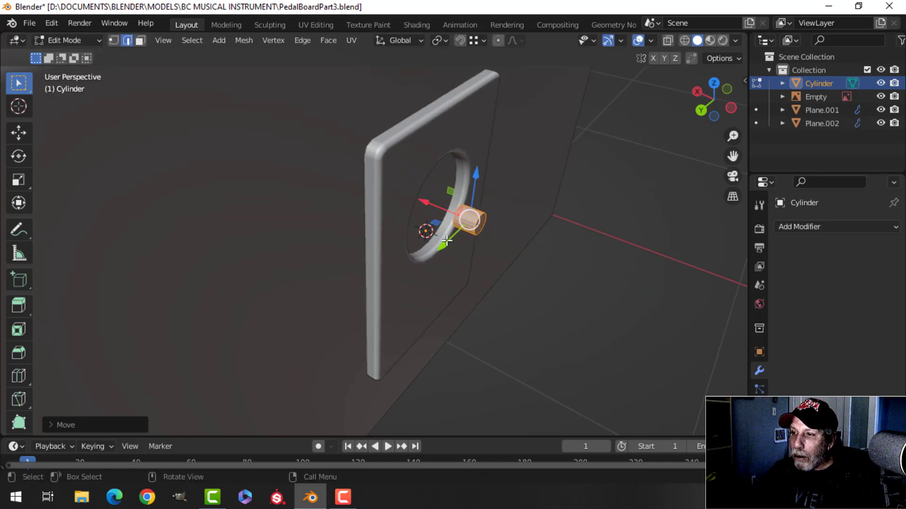
- Delete the pin's outer end face and rotate the whole pin 180° about Y so its open end faces the body
{"action": "middle_click_drag", "start_coordinate": [476, 241], "coordinate": [443, 231]}
{"action": "scroll", "coordinate": [472, 238], "scroll_direction": "up", "scroll_amount": 3}
{"action": "key", "text": "alt+a"}
{"action": "middle_click_drag", "start_coordinate": [502, 248], "coordinate": [448, 263], "text": "shift"}
{"action": "key", "text": "3"}
{"action": "key", "text": "x"}
{"action": "left_click", "coordinate": [441, 239]}
{"action": "key", "text": "a"}
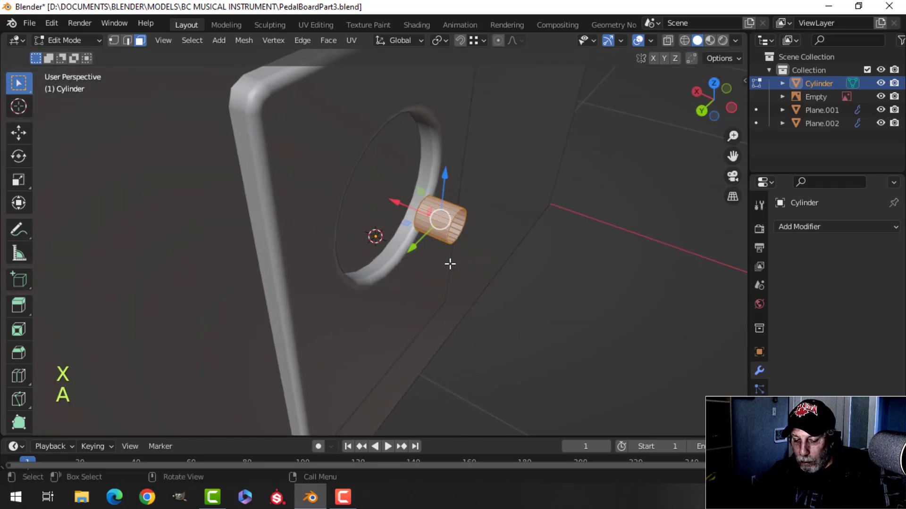
{"action": "type", "text": "ry1"}
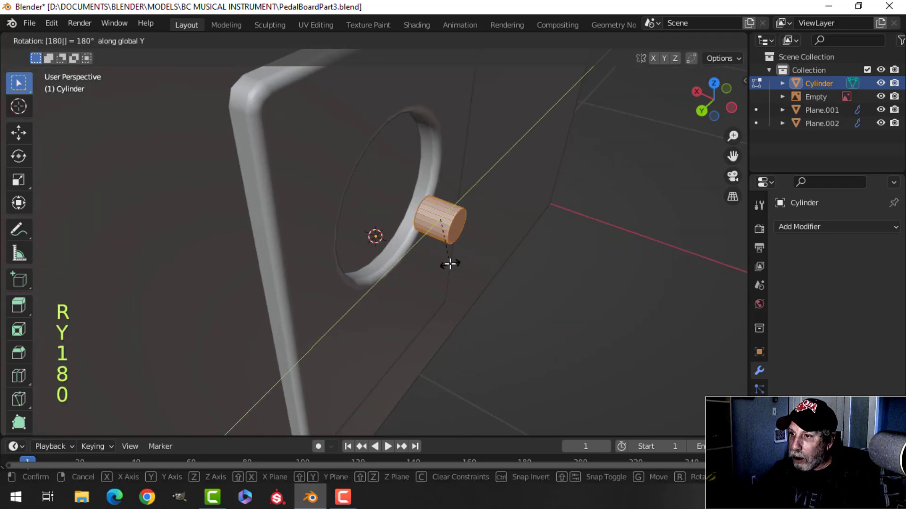
{"action": "key", "text": "Return"}
- Move the pin along X into the plate's circular recess and deselect its mesh
{"action": "middle_click_drag", "start_coordinate": [450, 264], "coordinate": [434, 261]}
{"action": "left_click_drag", "start_coordinate": [403, 212], "coordinate": [334, 192]}
{"action": "scroll", "coordinate": [418, 214], "scroll_direction": "up", "scroll_amount": 3}
{"action": "middle_click_drag", "start_coordinate": [421, 215], "coordinate": [408, 207]}
{"action": "key", "text": "alt+a"}
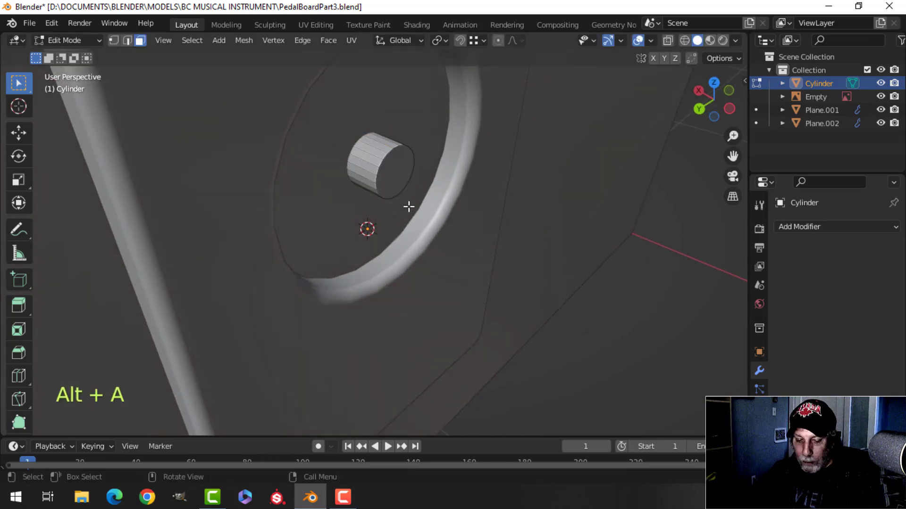
- Bevel the edge of the pin's outer end face with three segments and shade the pin smooth
{"action": "left_click", "coordinate": [382, 170]}
{"action": "key", "text": "ctrl+b"}
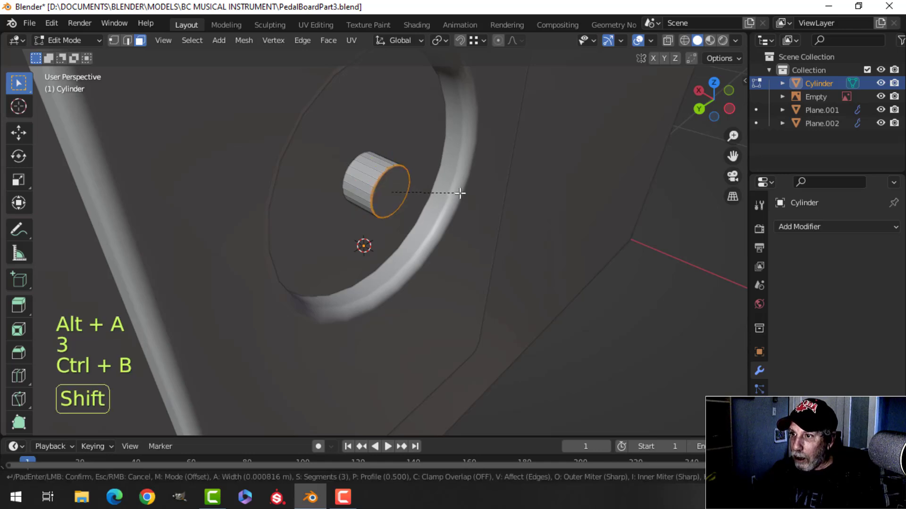
{"action": "left_click", "coordinate": [508, 182]}
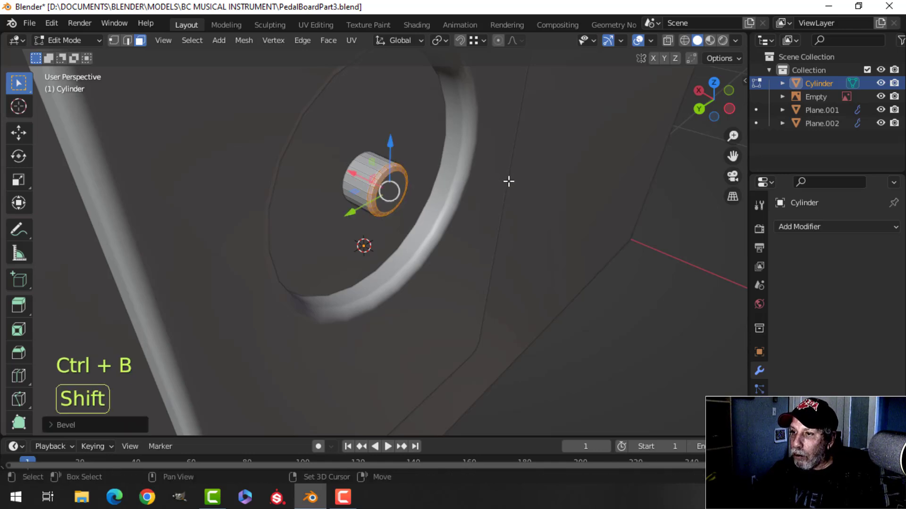
{"action": "key", "text": "Tab"}
{"action": "right_click", "coordinate": [374, 166]}
{"action": "left_click", "coordinate": [373, 166]}
- Join the pin to the small end plate as one object
{"action": "middle_click_drag", "start_coordinate": [436, 179], "coordinate": [364, 156]}
{"action": "scroll", "coordinate": [392, 195], "scroll_direction": "down", "scroll_amount": 3}
{"action": "key", "text": "a"}
{"action": "scroll", "coordinate": [381, 203], "scroll_direction": "down", "scroll_amount": 6}
{"action": "key", "text": "alt+a"}
{"action": "scroll", "coordinate": [404, 222], "scroll_direction": "up", "scroll_amount": 4}
{"action": "scroll", "coordinate": [364, 155], "scroll_direction": "up", "scroll_amount": 3}
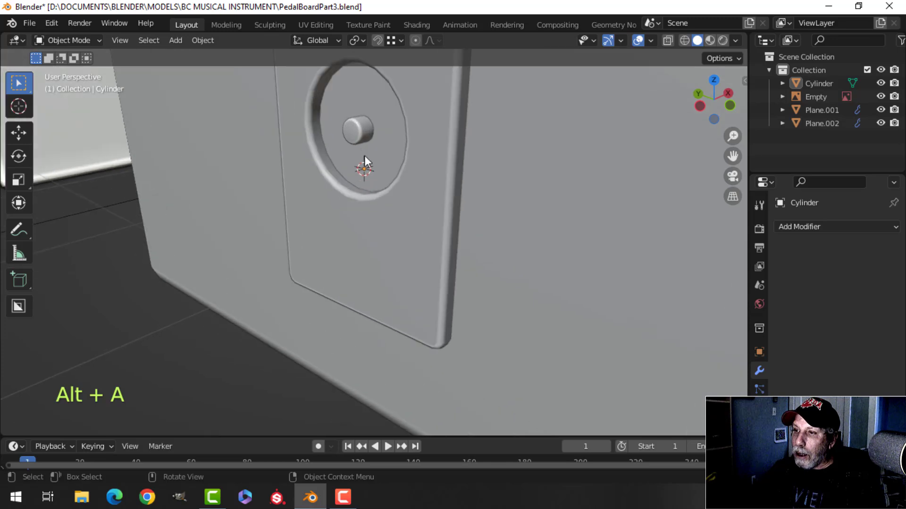
{"action": "left_click", "coordinate": [427, 130], "text": "shift"}
{"action": "key", "text": "ctrl+j"}
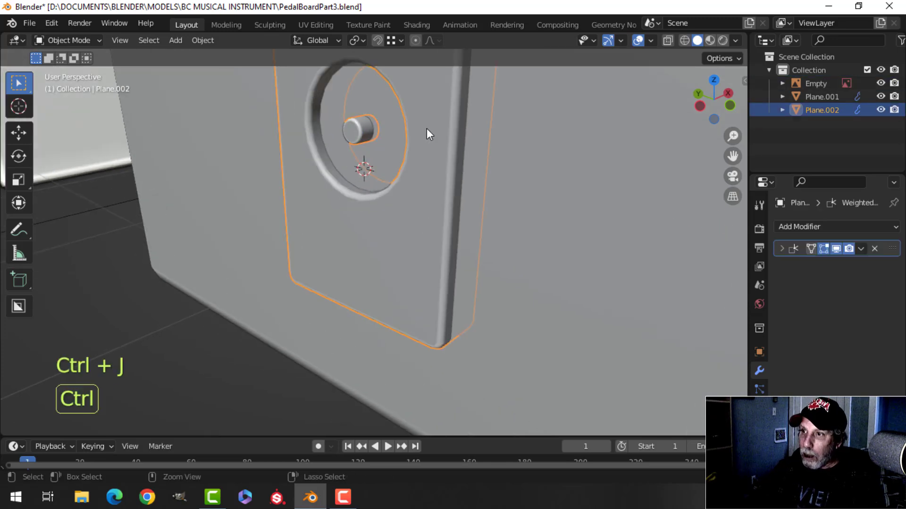
- Join the finished end plate to the pedal body
{"action": "key", "text": "alt+a"}
{"action": "left_click", "coordinate": [428, 142]}
{"action": "scroll", "coordinate": [480, 182], "scroll_direction": "down", "scroll_amount": 4}
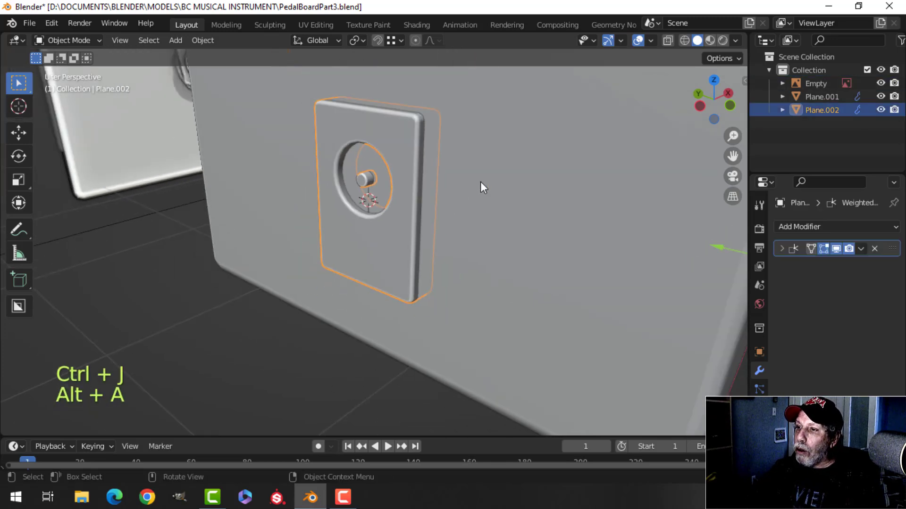
{"action": "left_click", "coordinate": [490, 183], "text": "shift"}
{"action": "key", "text": "ctrl+j"}
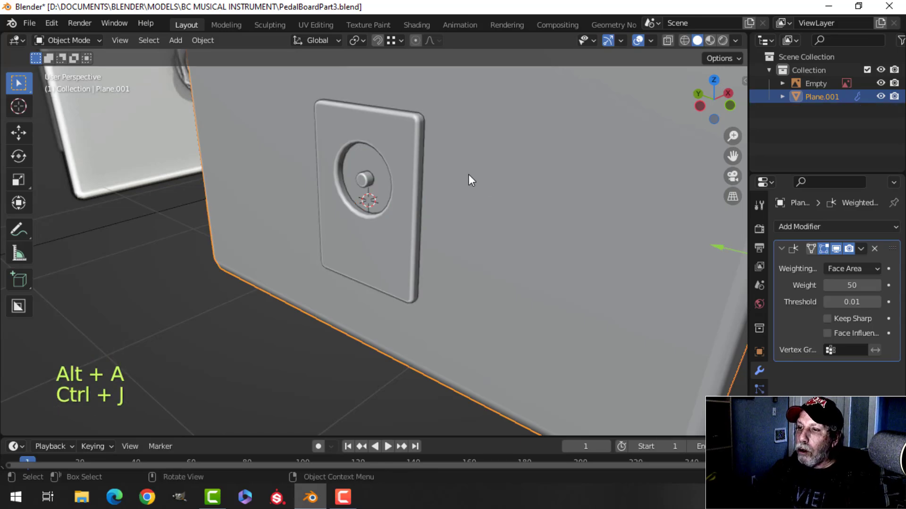
- Inspect the joined pedal from several sides against the reference images and select the whole model
{"action": "scroll", "coordinate": [453, 189], "scroll_direction": "down", "scroll_amount": 4}
{"action": "key", "text": "alt+a"}
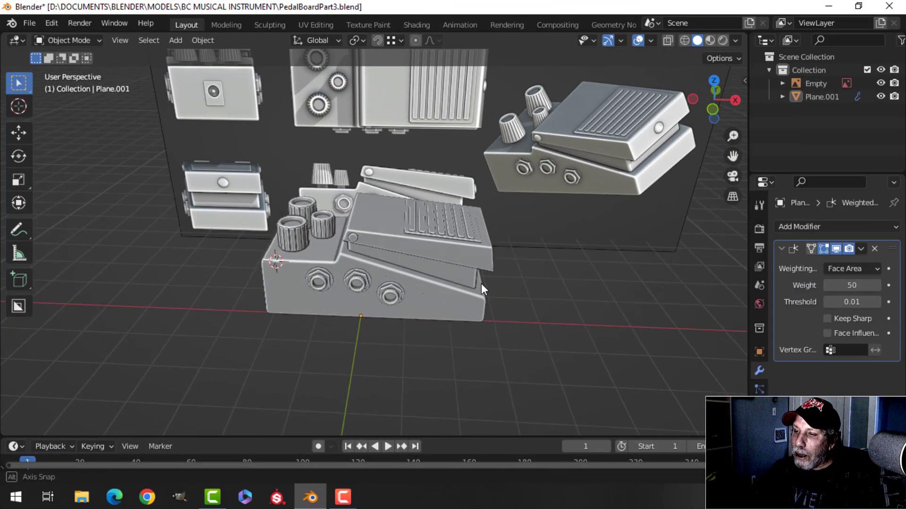
{"action": "middle_click_drag", "start_coordinate": [481, 284], "coordinate": [440, 293]}
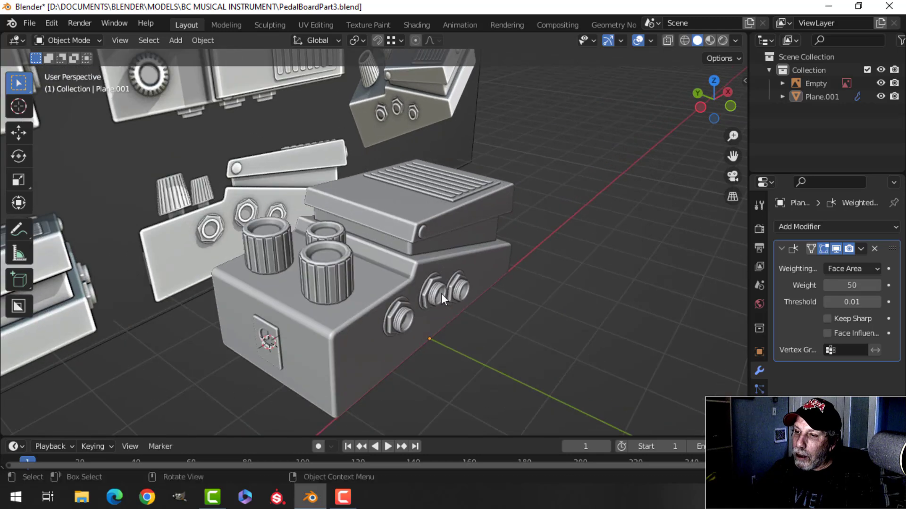
{"action": "left_click", "coordinate": [307, 303]}
{"action": "middle_click_drag", "start_coordinate": [376, 302], "coordinate": [357, 296]}
{"action": "key", "text": "alt+a"}
{"action": "left_click", "coordinate": [357, 296]}
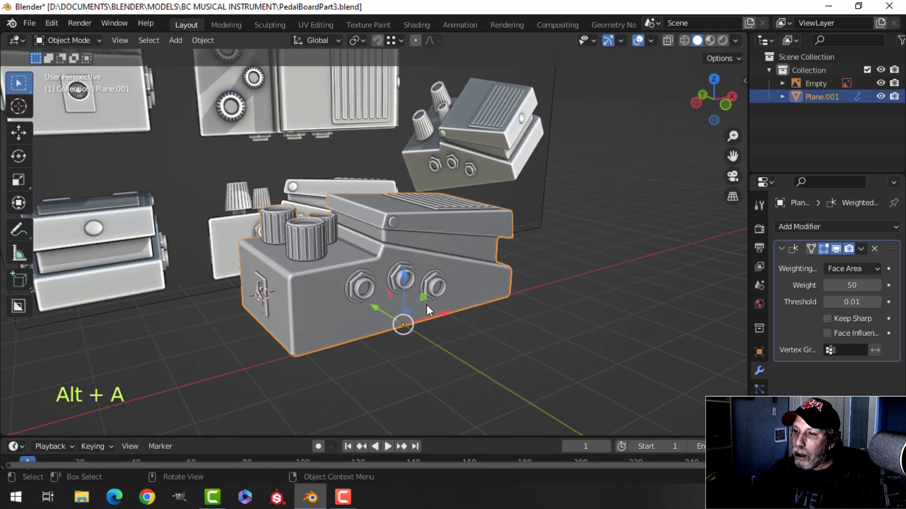
- Check the pedal's normals with the Face Orientation overlay and switch the overlay off again
{"action": "scroll", "coordinate": [427, 305], "scroll_direction": "down", "scroll_amount": 3}
{"action": "middle_click_drag", "start_coordinate": [426, 305], "coordinate": [427, 285]}
{"action": "left_click_drag", "start_coordinate": [427, 285], "coordinate": [547, 280]}
{"action": "key", "text": "ctrl+z"}
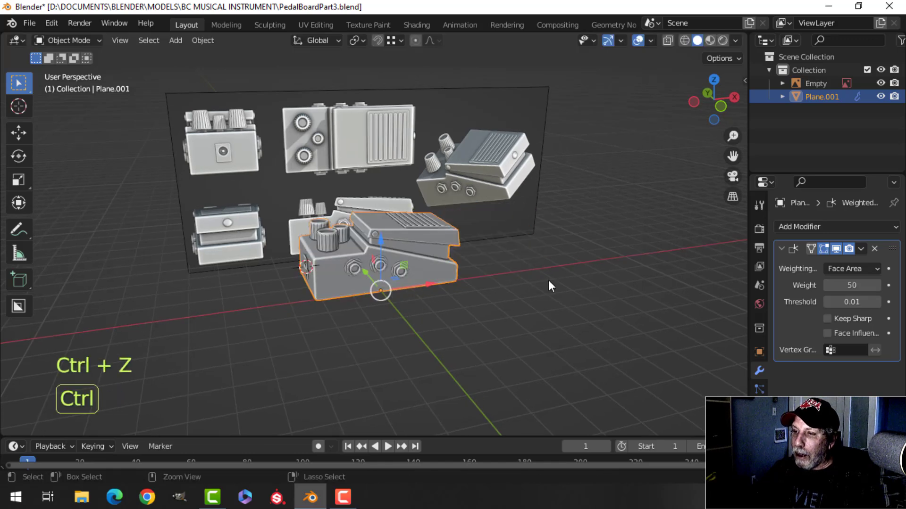
{"action": "middle_click_drag", "start_coordinate": [576, 224], "coordinate": [557, 221]}
{"action": "left_click", "coordinate": [651, 40]}
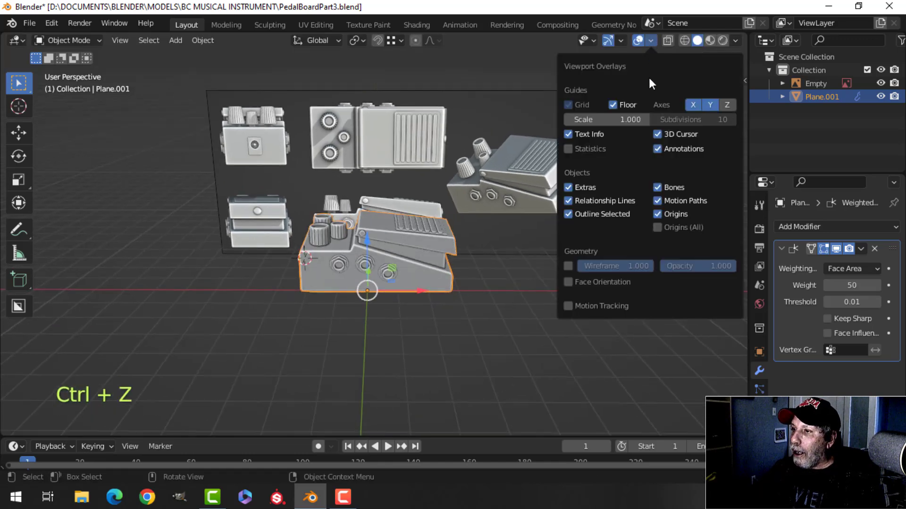
{"action": "left_click", "coordinate": [603, 281]}
{"action": "left_click", "coordinate": [602, 282]}
{"action": "middle_click_drag", "start_coordinate": [415, 274], "coordinate": [449, 273]}
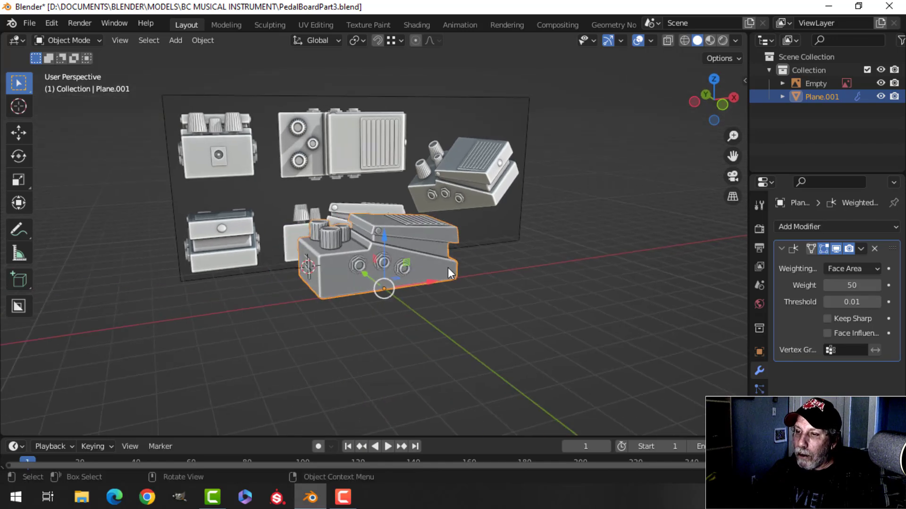
- Delete the reference image behind the pedal and save the file
{"action": "key", "text": "alt+a"}
{"action": "key", "text": "ctrl+s"}
{"action": "scroll", "coordinate": [400, 276], "scroll_direction": "down", "scroll_amount": 3}
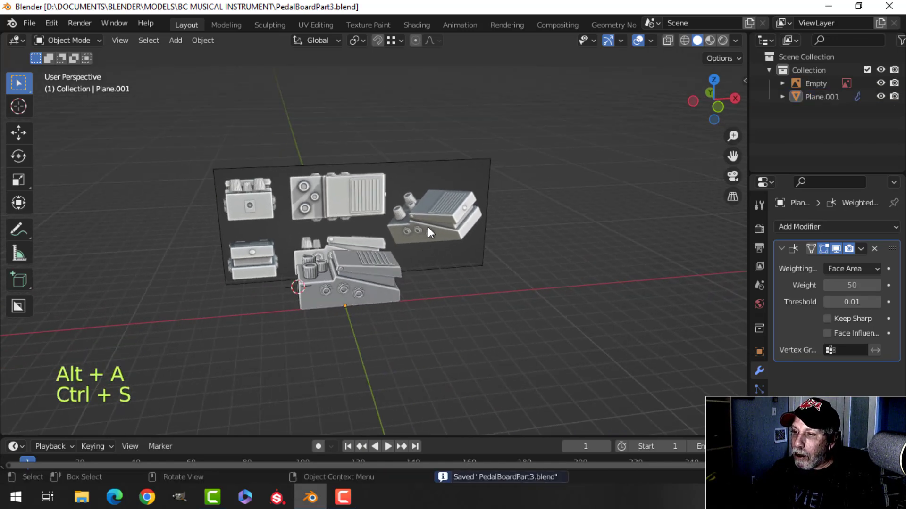
{"action": "left_click", "coordinate": [428, 227]}
{"action": "key", "text": "x"}
{"action": "left_click", "coordinate": [429, 222]}
{"action": "middle_click_drag", "start_coordinate": [431, 249], "coordinate": [439, 292], "text": "shift"}
{"action": "key", "text": "ctrl+s"}
- Copy the finished pedal object for use in another file and save the current file
{"action": "scroll", "coordinate": [428, 262], "scroll_direction": "up", "scroll_amount": 3}
{"action": "key", "text": "a"}
{"action": "key", "text": "KP_1"}
{"action": "key", "text": "alt+a"}
{"action": "scroll", "coordinate": [397, 274], "scroll_direction": "down", "scroll_amount": 3}
{"action": "scroll", "coordinate": [364, 284], "scroll_direction": "up", "scroll_amount": 3}
{"action": "left_click", "coordinate": [434, 287]}
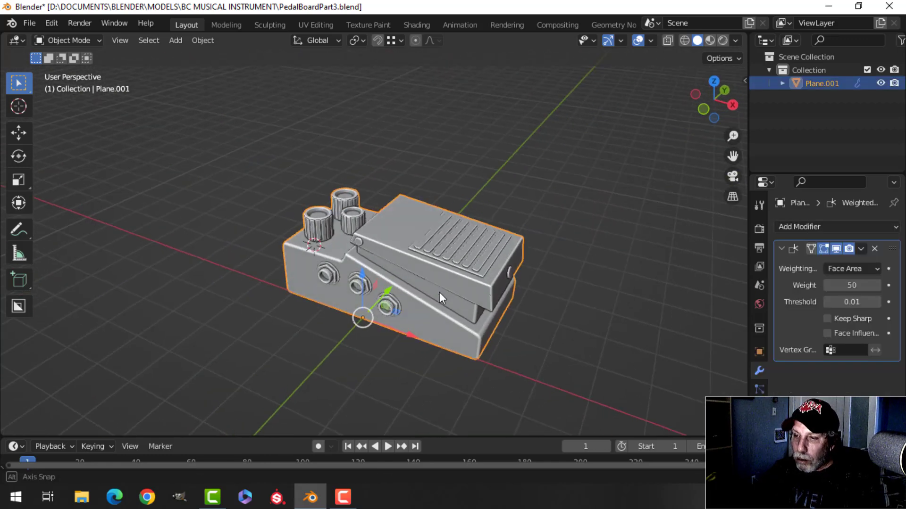
{"action": "key", "text": "ctrl+s"}
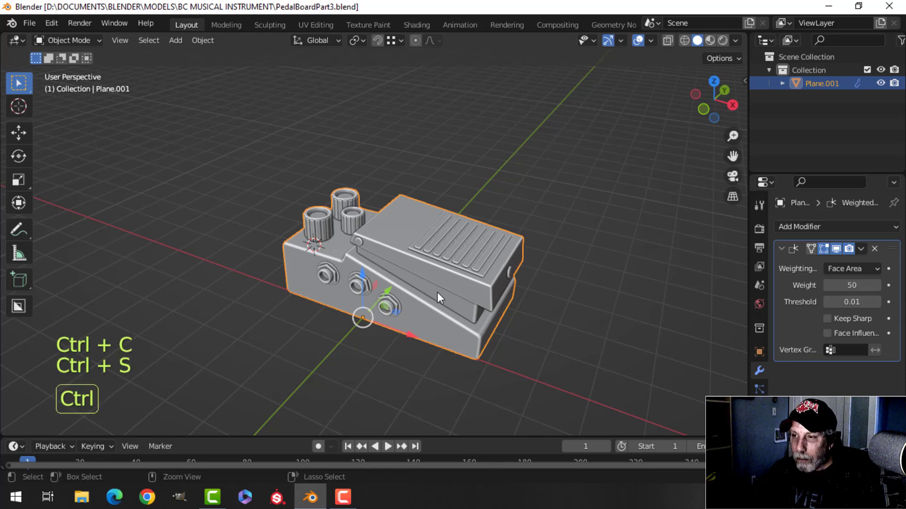
- Open the recent file PedalBoardPart1.blend and turn on the viewport overlays
{"action": "left_click", "coordinate": [33, 22]}
{"action": "mouse_move", "coordinate": [51, 65]}
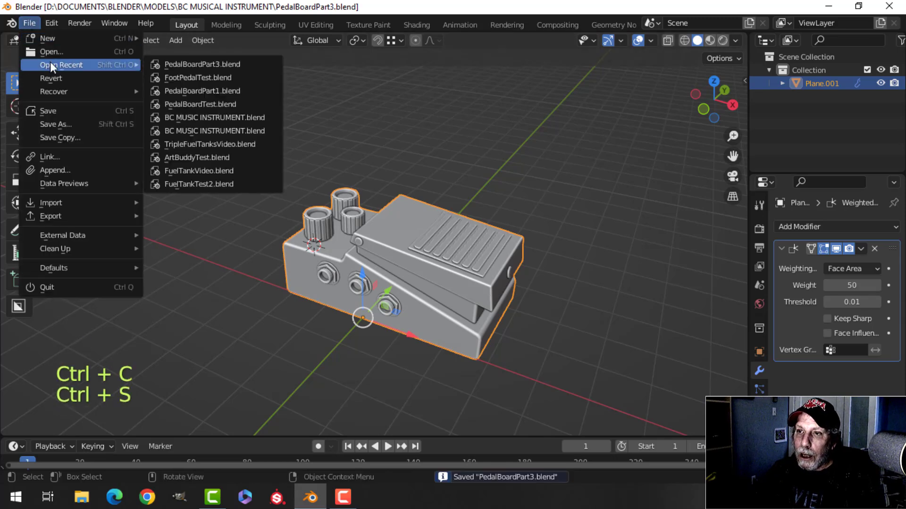
{"action": "left_click", "coordinate": [216, 89]}
{"action": "middle_click_drag", "start_coordinate": [448, 215], "coordinate": [452, 244]}
{"action": "left_click", "coordinate": [214, 25]}
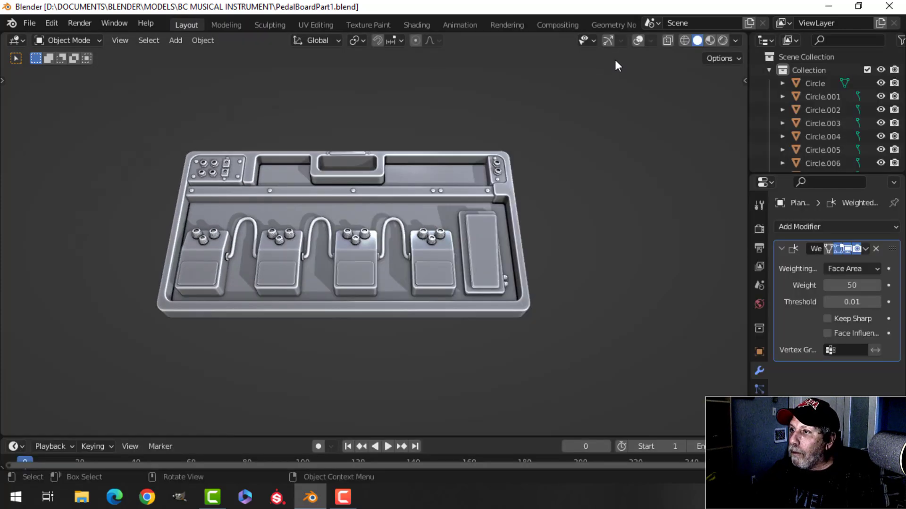
{"action": "left_click", "coordinate": [636, 39]}
{"action": "scroll", "coordinate": [306, 213], "scroll_direction": "up", "scroll_amount": 4}
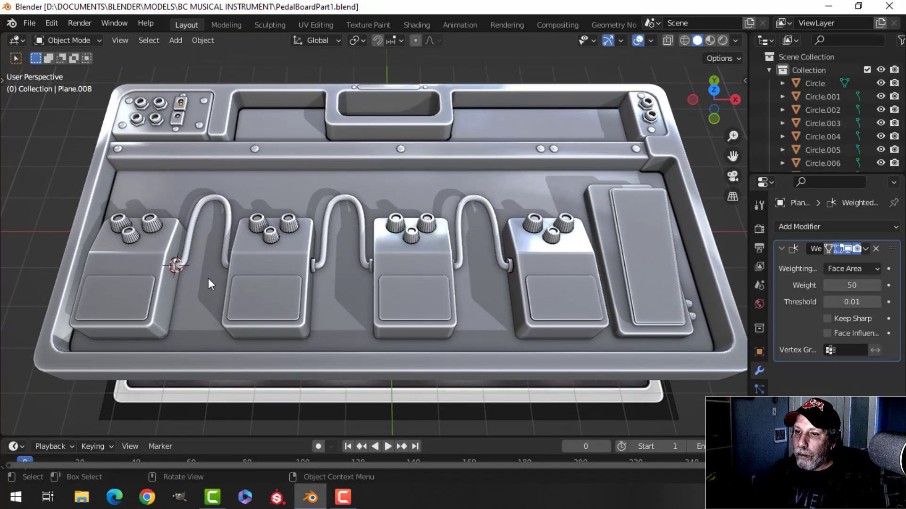
- Paste the copied pedal into the pedalboard scene and move it into a new collection named Pedal1
{"action": "left_click", "coordinate": [164, 290]}
{"action": "scroll", "coordinate": [308, 279], "scroll_direction": "down", "scroll_amount": 4}
{"action": "middle_click_drag", "start_coordinate": [373, 270], "coordinate": [404, 213]}
{"action": "key", "text": "ctrl+v"}
{"action": "key", "text": "m"}
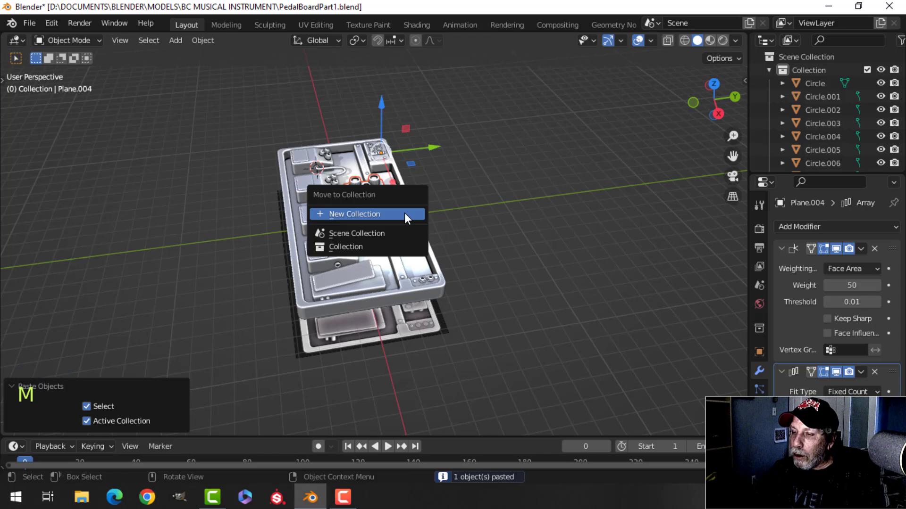
{"action": "left_click", "coordinate": [403, 214]}
{"action": "key", "text": "Caps_Lock"}
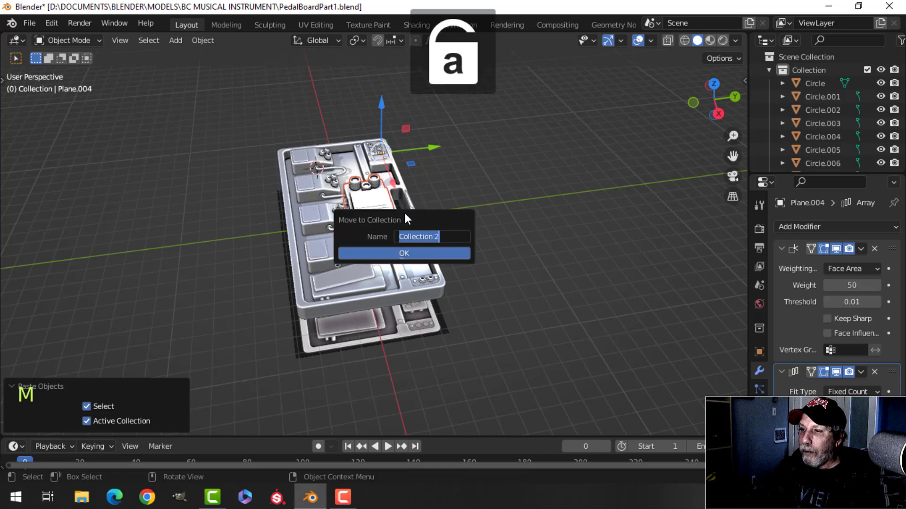
{"action": "key", "text": "BackSpace"}
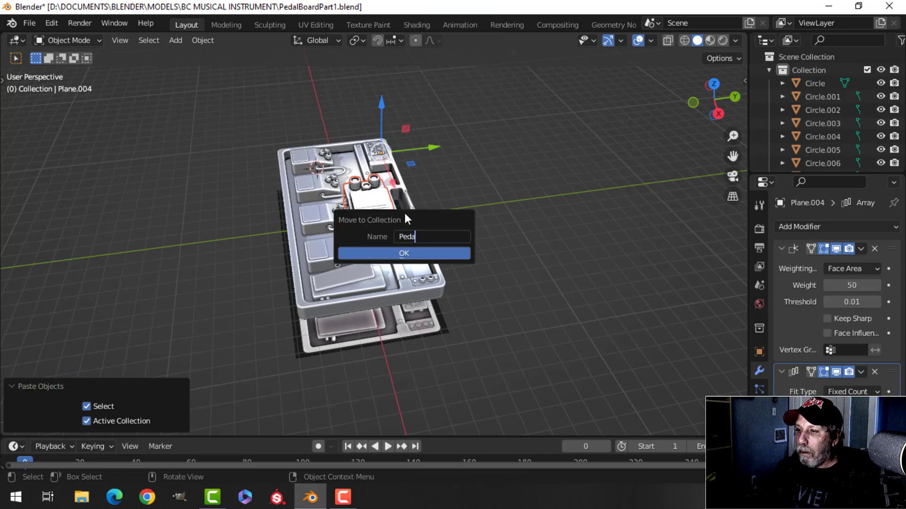
{"action": "left_click", "coordinate": [404, 254]}
{"action": "middle_click_drag", "start_coordinate": [404, 253], "coordinate": [377, 175]}
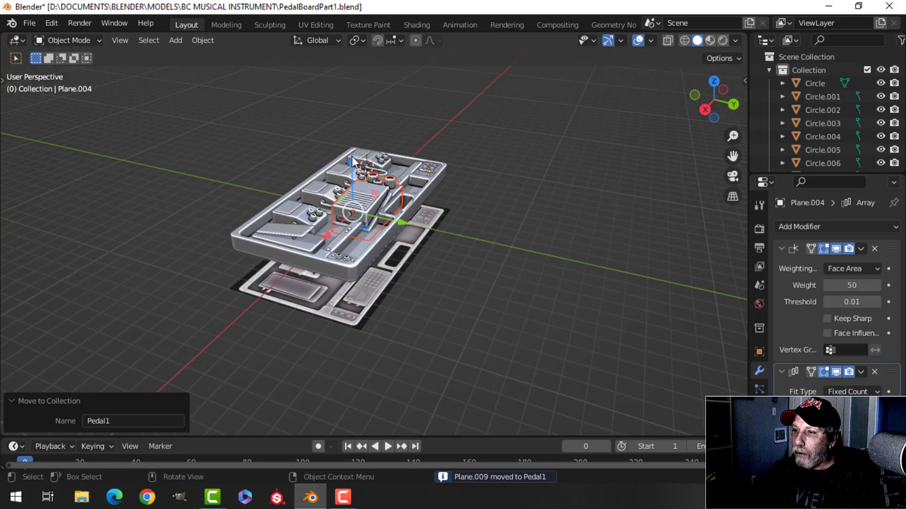
- Raise the pasted pedal along Z so it sits clear above the pedalboard
{"action": "left_click_drag", "start_coordinate": [352, 158], "coordinate": [363, 126]}
{"action": "middle_click_drag", "start_coordinate": [368, 137], "coordinate": [469, 222]}
{"action": "scroll", "coordinate": [465, 222], "scroll_direction": "up", "scroll_amount": 2}
{"action": "middle_click_drag", "start_coordinate": [347, 191], "coordinate": [435, 219], "text": "shift"}
{"action": "middle_click_drag", "start_coordinate": [390, 239], "coordinate": [439, 223], "text": "shift"}
- Snap the 3D cursor to the centre of the first old placeholder pedal's mesh
{"action": "left_click", "coordinate": [299, 234]}
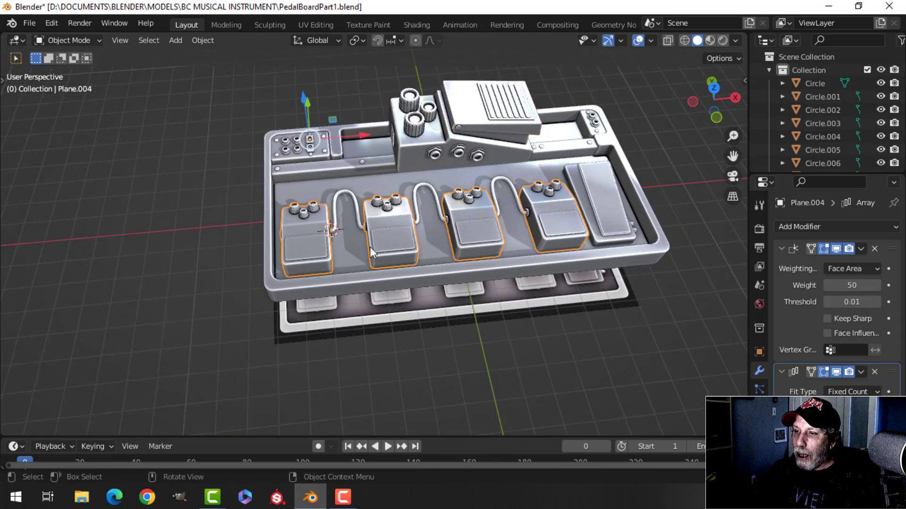
{"action": "key", "text": "Tab"}
{"action": "key", "text": "a"}
{"action": "key", "text": "shift+s"}
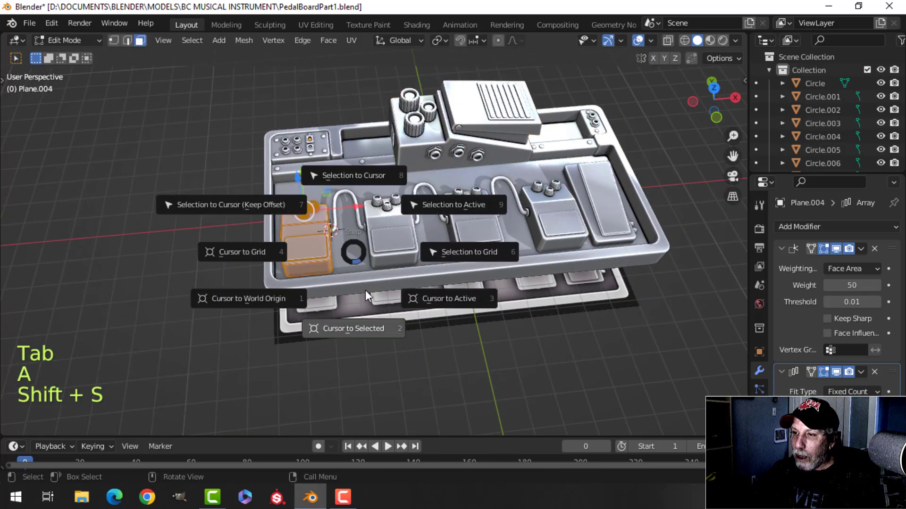
{"action": "left_click", "coordinate": [364, 329]}
{"action": "key", "text": "Tab"}
- Delete the four old placeholder pedals from the board
{"action": "middle_click_drag", "start_coordinate": [325, 262], "coordinate": [390, 242]}
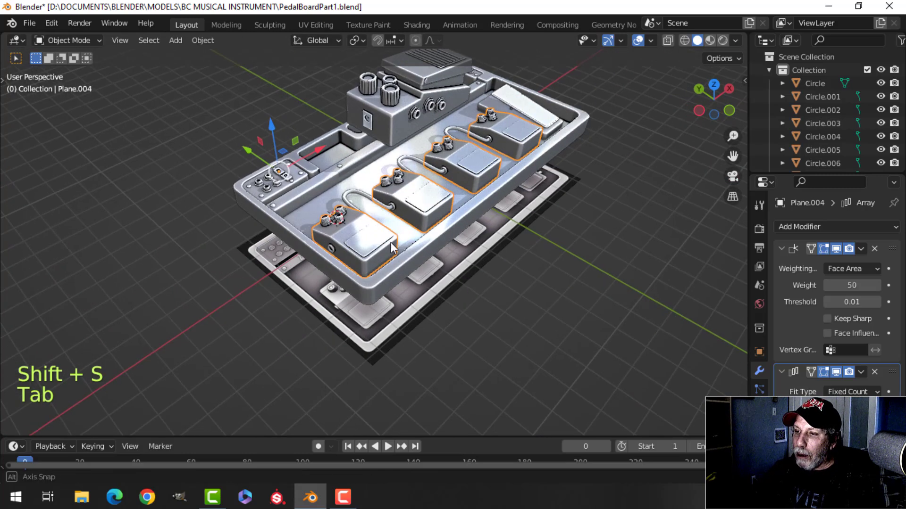
{"action": "key", "text": "x"}
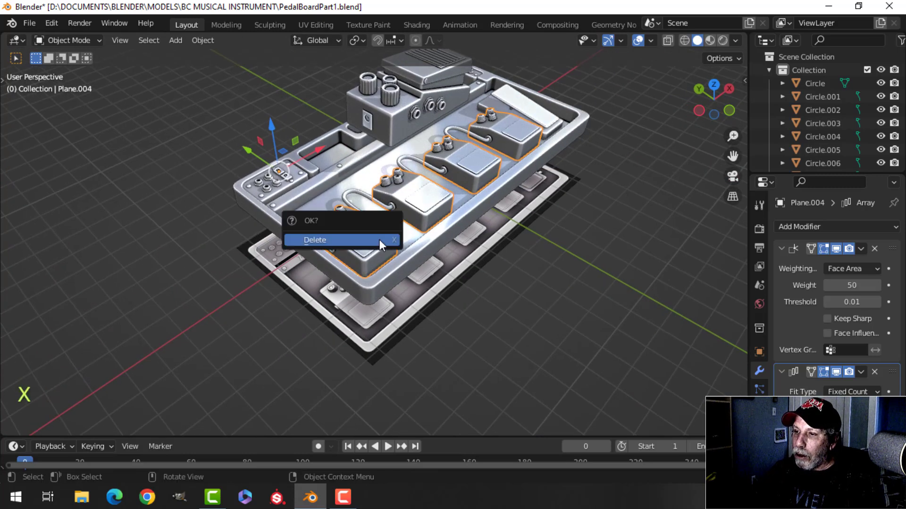
{"action": "left_click", "coordinate": [379, 239]}
- Scale the pasted pedal's whole mesh down in Edit Mode
{"action": "left_click", "coordinate": [414, 103]}
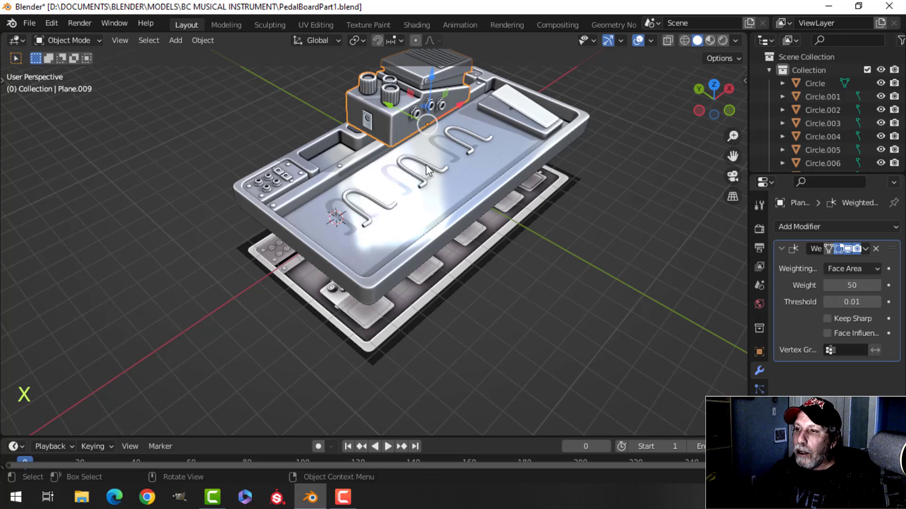
{"action": "key", "text": "Tab"}
{"action": "key", "text": "a"}
{"action": "middle_click_drag", "start_coordinate": [455, 160], "coordinate": [430, 222]}
{"action": "key", "text": "s"}
{"action": "left_click", "coordinate": [481, 155]}
{"action": "key", "text": "Tab"}
- Rotate the pedal's whole mesh -90° about the global Z axis
{"action": "key", "text": "Tab"}
{"action": "key", "text": "a"}
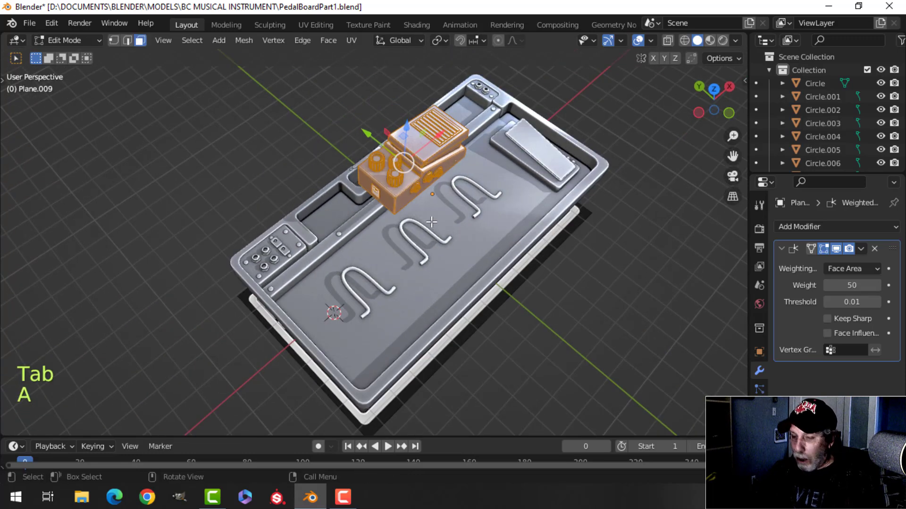
{"action": "type", "text": "rz90"}
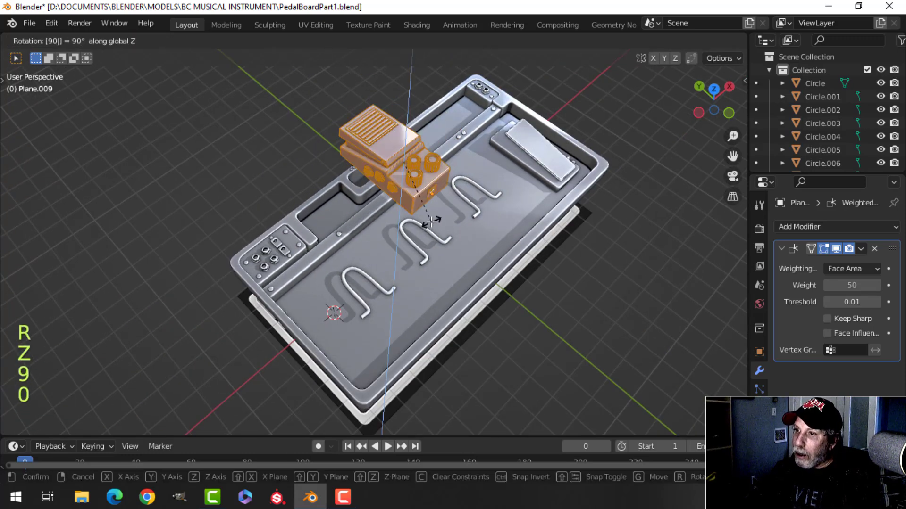
{"action": "key", "text": "minus"}
{"action": "key", "text": "Return"}
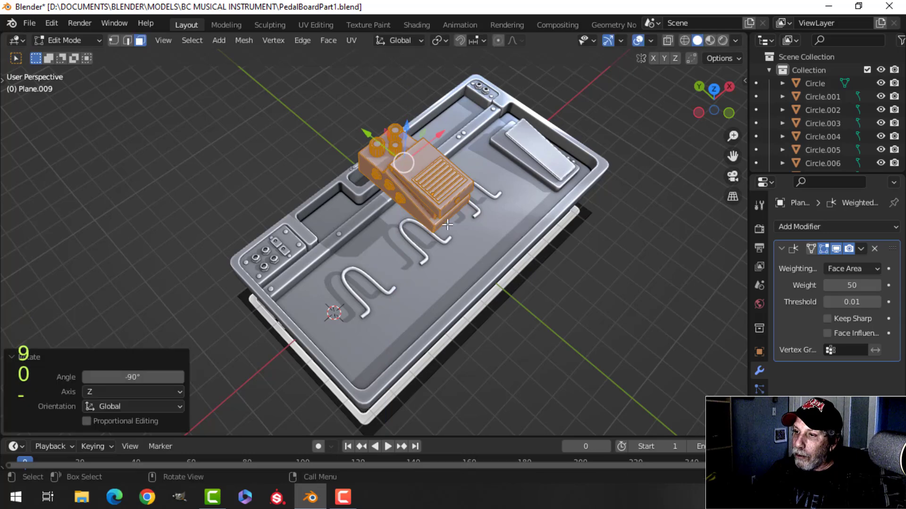
{"action": "middle_click_drag", "start_coordinate": [431, 222], "coordinate": [360, 174]}
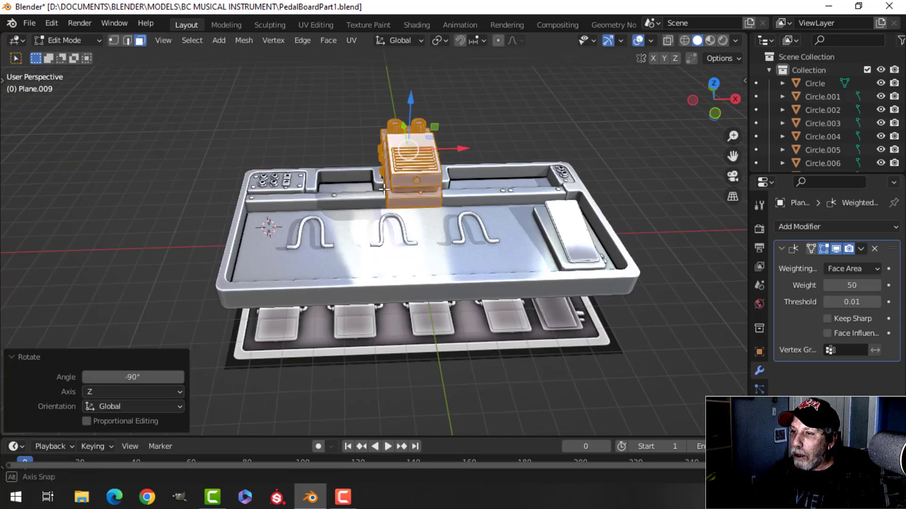
- Set the pedal's origin to the 3D cursor and move its geometry to that origin
{"action": "key", "text": "Tab"}
{"action": "left_click", "coordinate": [203, 40]}
{"action": "mouse_move", "coordinate": [227, 62]}
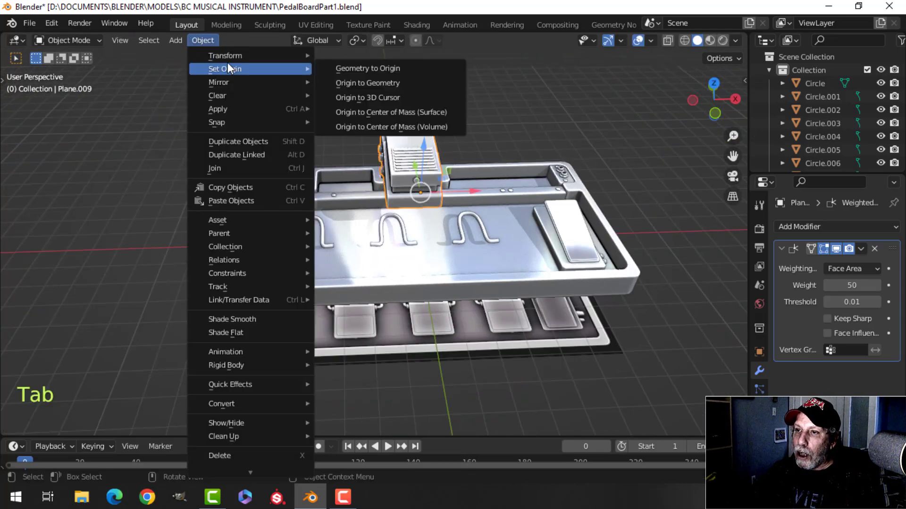
{"action": "left_click", "coordinate": [349, 97]}
{"action": "left_click", "coordinate": [203, 41]}
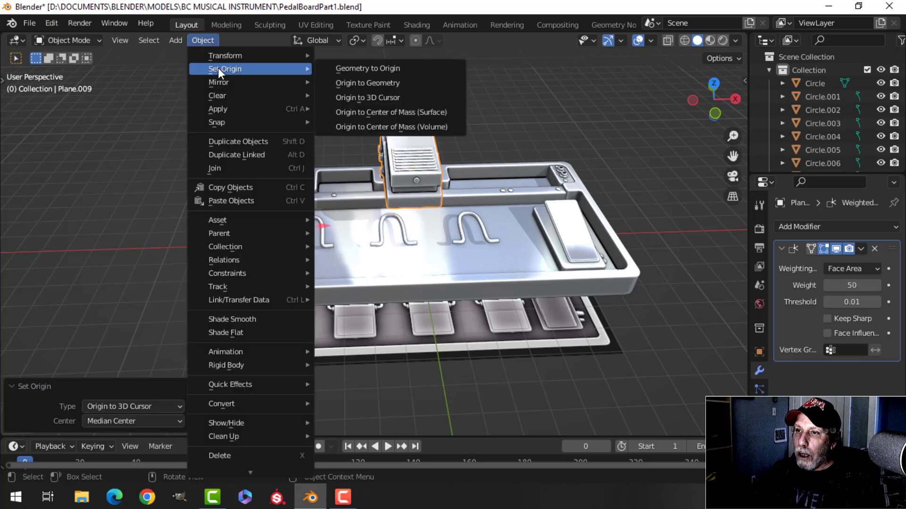
{"action": "left_click", "coordinate": [347, 69]}
{"action": "middle_click_drag", "start_coordinate": [339, 139], "coordinate": [256, 171]}
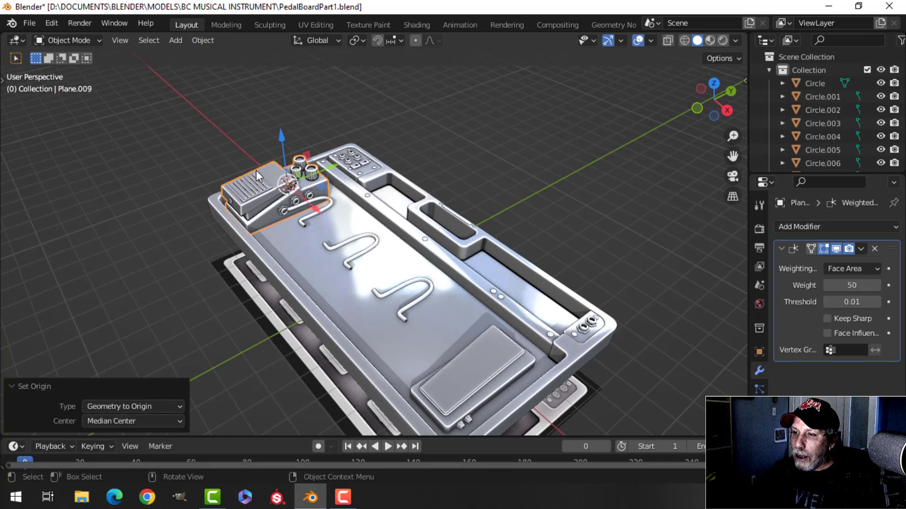
- Scale the pedal's mesh to fit the space in front of the first cable
{"action": "scroll", "coordinate": [403, 224], "scroll_direction": "up", "scroll_amount": 5}
{"action": "mouse_move", "coordinate": [404, 224]}
{"action": "middle_mouse_down"}
{"action": "mouse_move", "coordinate": [350, 209]}
{"action": "mouse_move", "coordinate": [413, 229]}
{"action": "mouse_move", "coordinate": [393, 203]}
{"action": "mouse_move", "coordinate": [385, 204]}
{"action": "mouse_move", "coordinate": [393, 218]}
{"action": "mouse_move", "coordinate": [413, 224]}
{"action": "middle_mouse_up"}
{"action": "scroll", "coordinate": [350, 209], "scroll_direction": "up", "scroll_amount": 2}
{"action": "key", "text": "Tab"}
{"action": "key", "text": "a"}
{"action": "scroll", "coordinate": [394, 217], "scroll_direction": "down", "scroll_amount": 1}
{"action": "middle_click_drag", "start_coordinate": [413, 224], "coordinate": [489, 248]}
{"action": "key", "text": "s"}
{"action": "left_click", "coordinate": [393, 219]}
- Shift the pedal's mesh along Y and lower it onto the tray so its jack lines up with the cable
{"action": "scroll", "coordinate": [401, 203], "scroll_direction": "up", "scroll_amount": 3}
{"action": "middle_click_drag", "start_coordinate": [389, 202], "coordinate": [214, 194], "text": "shift"}
{"action": "key", "text": "g"}
{"action": "key", "text": "y"}
{"action": "left_click", "coordinate": [364, 229]}
{"action": "left_click_drag", "start_coordinate": [367, 162], "coordinate": [371, 175]}
{"action": "key", "text": "Tab"}
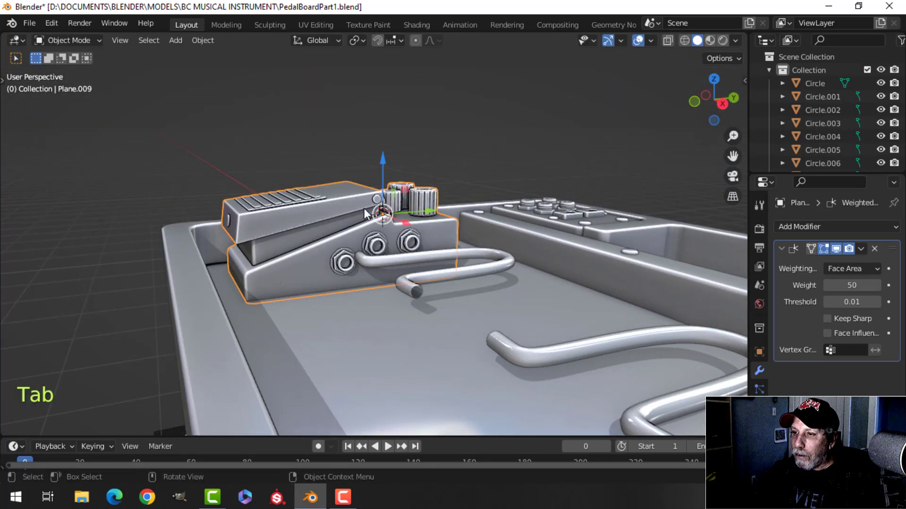
- Change the viewport MatCap to the dark metallic sphere with warm highlights
{"action": "key", "text": "alt+a"}
{"action": "middle_click_drag", "start_coordinate": [364, 208], "coordinate": [446, 256]}
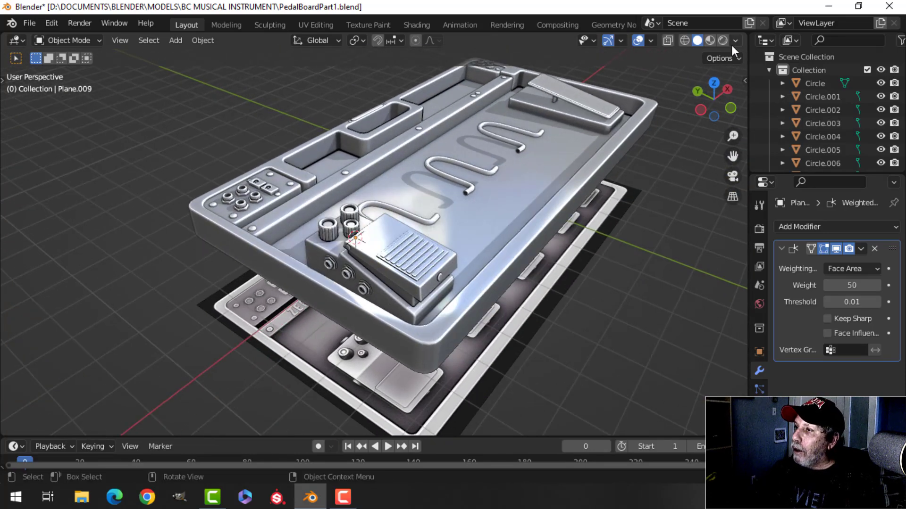
{"action": "left_click", "coordinate": [734, 42]}
{"action": "left_click", "coordinate": [726, 136]}
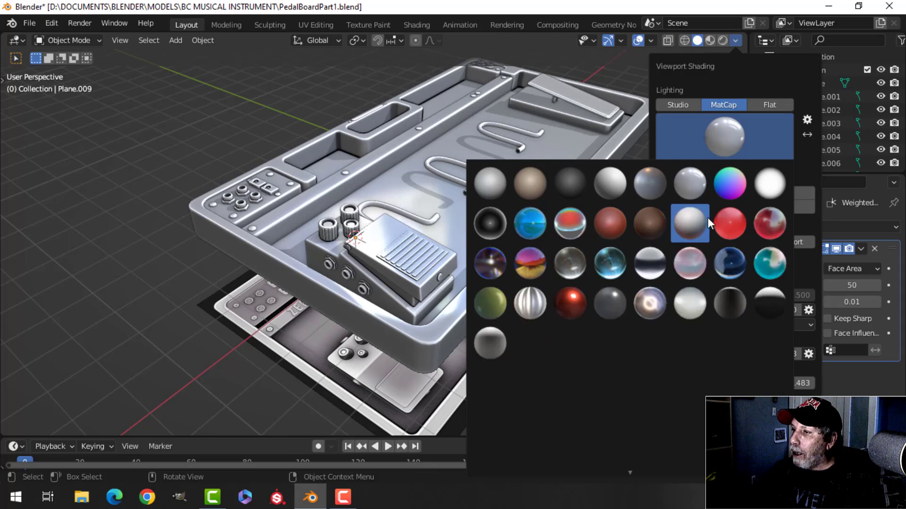
{"action": "left_click", "coordinate": [656, 193]}
{"action": "middle_click_drag", "start_coordinate": [473, 230], "coordinate": [412, 297]}
{"action": "scroll", "coordinate": [411, 297], "scroll_direction": "up", "scroll_amount": 4}
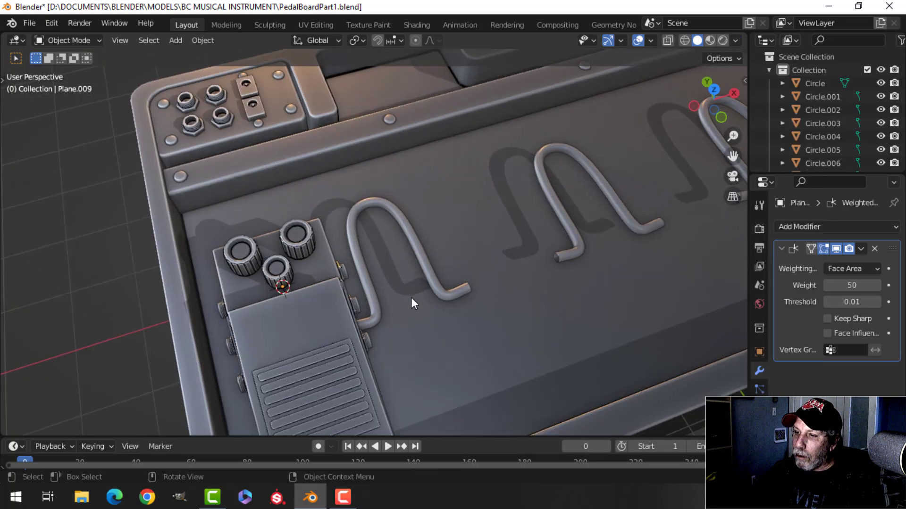
{"action": "scroll", "coordinate": [411, 298], "scroll_direction": "down", "scroll_amount": 3}
{"action": "middle_click_drag", "start_coordinate": [439, 262], "coordinate": [358, 236]}
- Add an Array modifier to the pedal with a relative X offset factor of 1.750
{"action": "scroll", "coordinate": [485, 222], "scroll_direction": "down", "scroll_amount": 3}
{"action": "scroll", "coordinate": [358, 236], "scroll_direction": "up", "scroll_amount": 3}
{"action": "scroll", "coordinate": [367, 239], "scroll_direction": "down", "scroll_amount": 4}
{"action": "middle_click_drag", "start_coordinate": [415, 270], "coordinate": [390, 274]}
{"action": "left_click", "coordinate": [807, 228]}
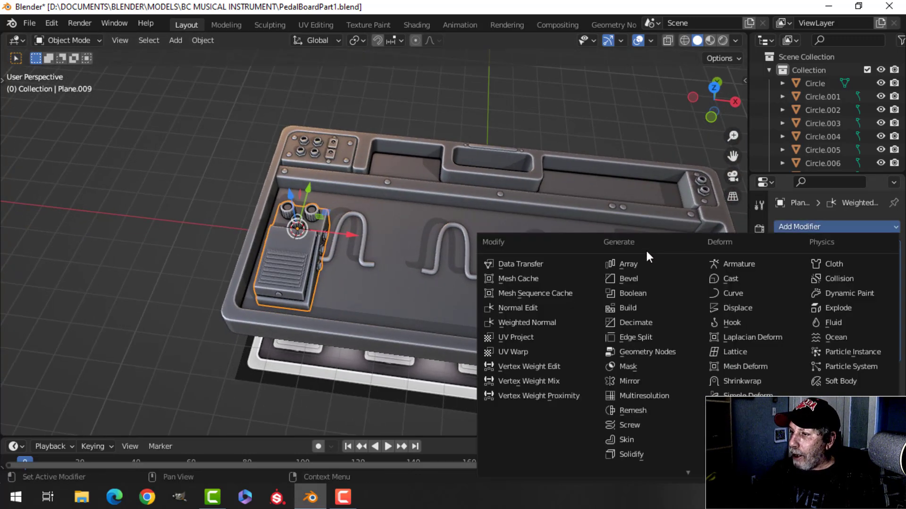
{"action": "left_click", "coordinate": [630, 264]}
{"action": "scroll", "coordinate": [604, 269], "scroll_direction": "down", "scroll_amount": 1}
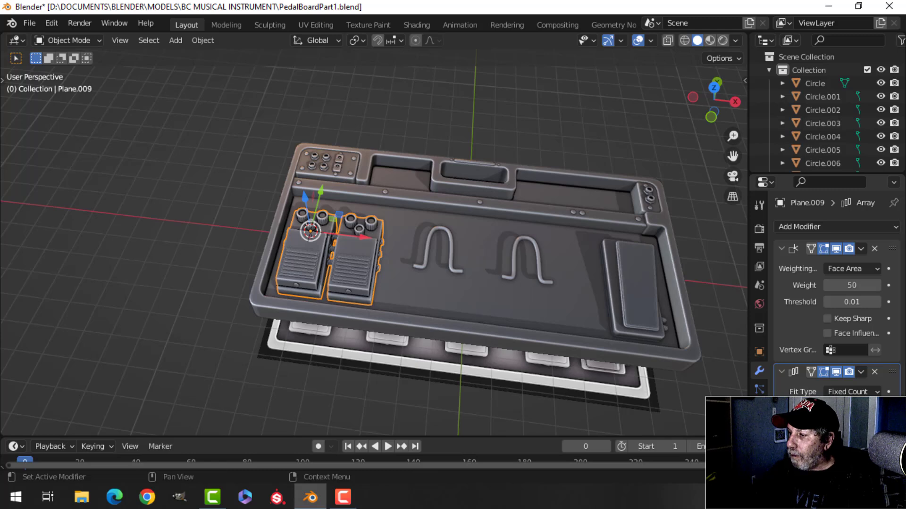
{"action": "scroll", "coordinate": [835, 293], "scroll_direction": "down", "scroll_amount": 3}
{"action": "left_click_drag", "start_coordinate": [851, 396], "coordinate": [868, 395]}
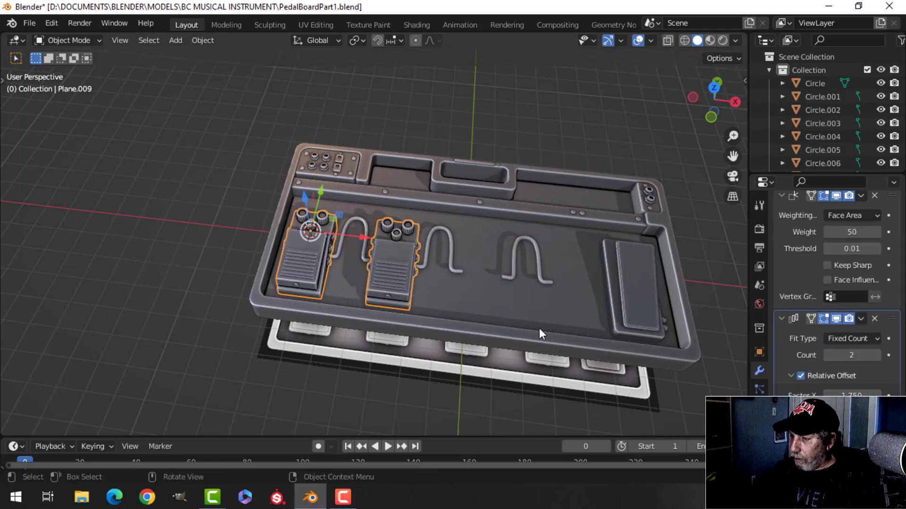
- Set the pedal array's count to 4 to fill the cable gaps across the board
{"action": "key", "text": "KP_7"}
{"action": "scroll", "coordinate": [539, 327], "scroll_direction": "up", "scroll_amount": 2}
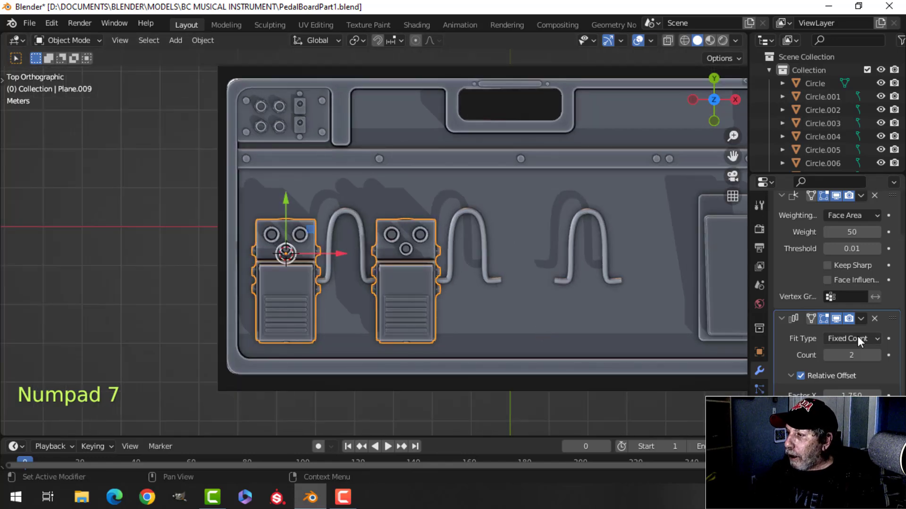
{"action": "left_click", "coordinate": [876, 355]}
{"action": "left_click", "coordinate": [876, 355]}
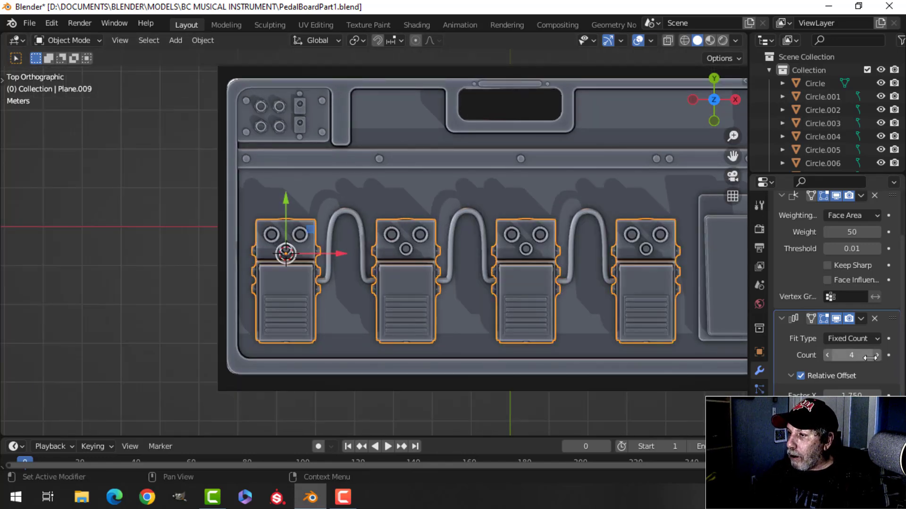
{"action": "key", "text": "alt+a"}
- Select all three patch cables and shift them along Y toward the pedals' middle jacks, finishing with a move of about 0.055 m
{"action": "middle_click_drag", "start_coordinate": [470, 273], "coordinate": [446, 250]}
{"action": "middle_click_drag", "start_coordinate": [446, 250], "coordinate": [348, 265], "text": "shift"}
{"action": "scroll", "coordinate": [370, 259], "scroll_direction": "up", "scroll_amount": 4}
{"action": "left_click", "coordinate": [369, 266]}
{"action": "scroll", "coordinate": [295, 280], "scroll_direction": "down", "scroll_amount": 4}
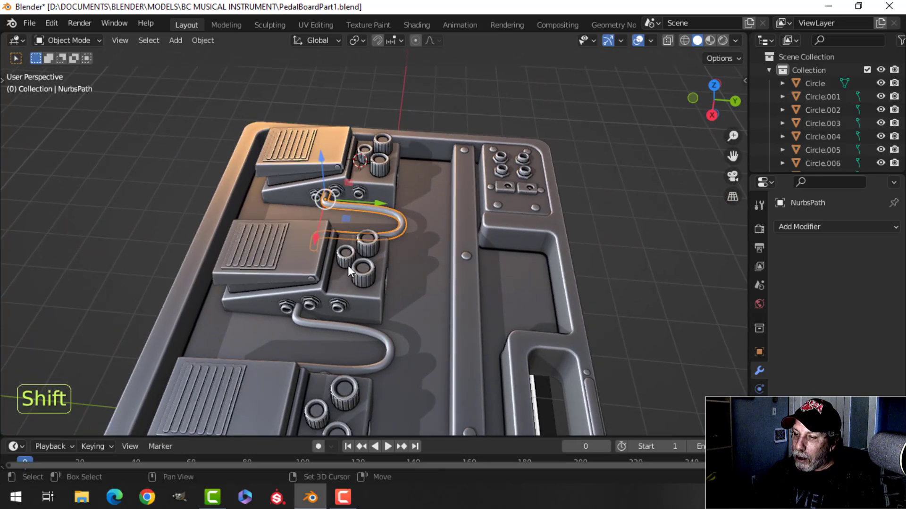
{"action": "left_click", "coordinate": [353, 327], "text": "shift"}
{"action": "scroll", "coordinate": [395, 346], "scroll_direction": "down", "scroll_amount": 3}
{"action": "middle_click_drag", "start_coordinate": [395, 347], "coordinate": [392, 290], "text": "shift"}
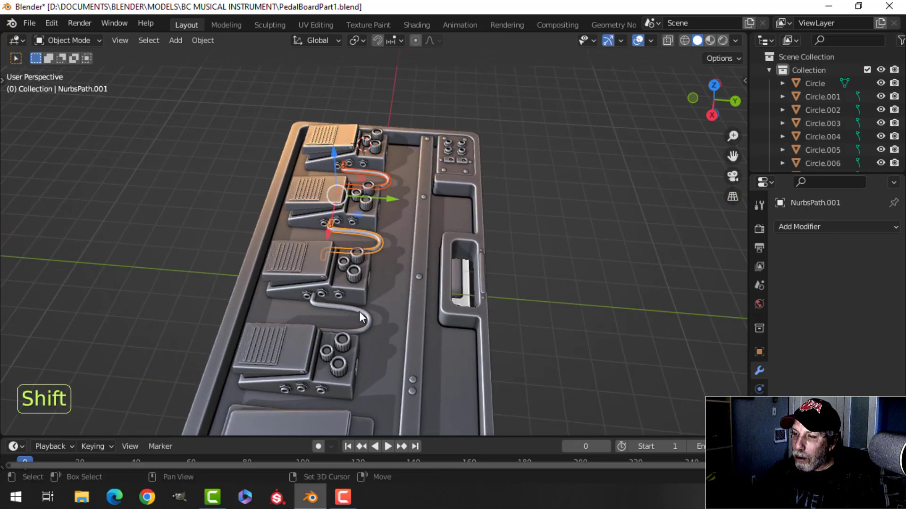
{"action": "left_click_drag", "start_coordinate": [380, 225], "coordinate": [387, 230]}
{"action": "scroll", "coordinate": [348, 251], "scroll_direction": "up", "scroll_amount": 4}
{"action": "scroll", "coordinate": [372, 196], "scroll_direction": "up", "scroll_amount": 4}
{"action": "middle_click_drag", "start_coordinate": [348, 251], "coordinate": [408, 307], "text": "shift"}
{"action": "left_click_drag", "start_coordinate": [382, 236], "coordinate": [390, 235]}
- Raise the three cables about 0.14 m into the jacks, nudge them about -0.01 m along Y, and deselect everything
{"action": "middle_click_drag", "start_coordinate": [339, 252], "coordinate": [477, 228]}
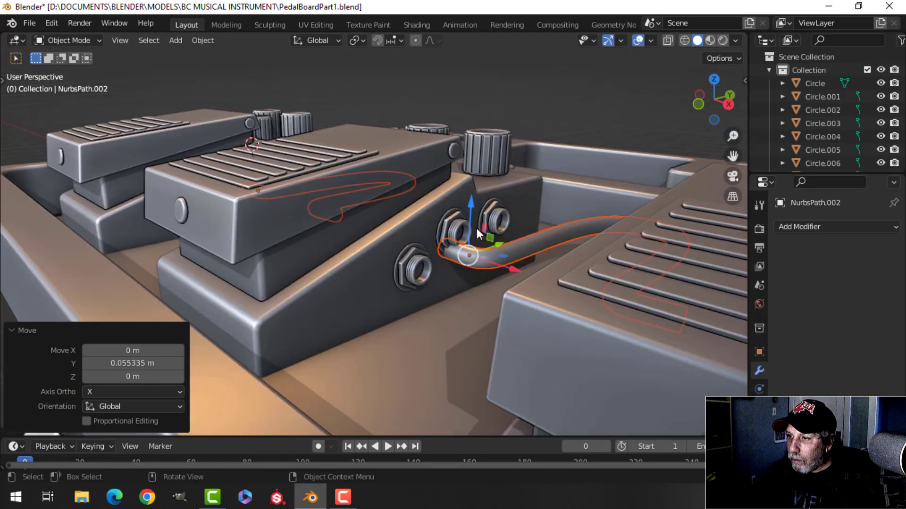
{"action": "left_click_drag", "start_coordinate": [471, 205], "coordinate": [470, 186]}
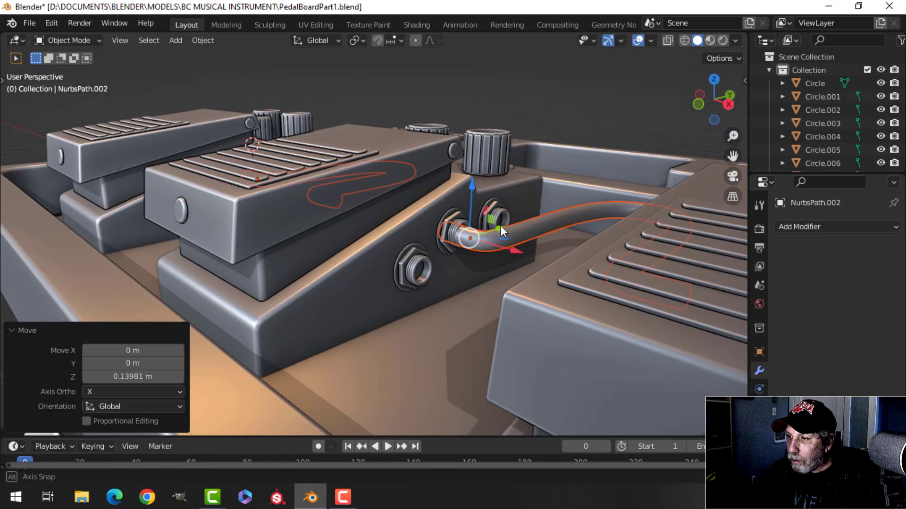
{"action": "middle_click_drag", "start_coordinate": [470, 186], "coordinate": [451, 254]}
{"action": "mouse_move", "coordinate": [452, 255]}
{"action": "left_mouse_down"}
{"action": "mouse_move", "coordinate": [454, 244]}
{"action": "mouse_move", "coordinate": [446, 255]}
{"action": "left_mouse_up"}
{"action": "middle_click_drag", "start_coordinate": [446, 255], "coordinate": [350, 258]}
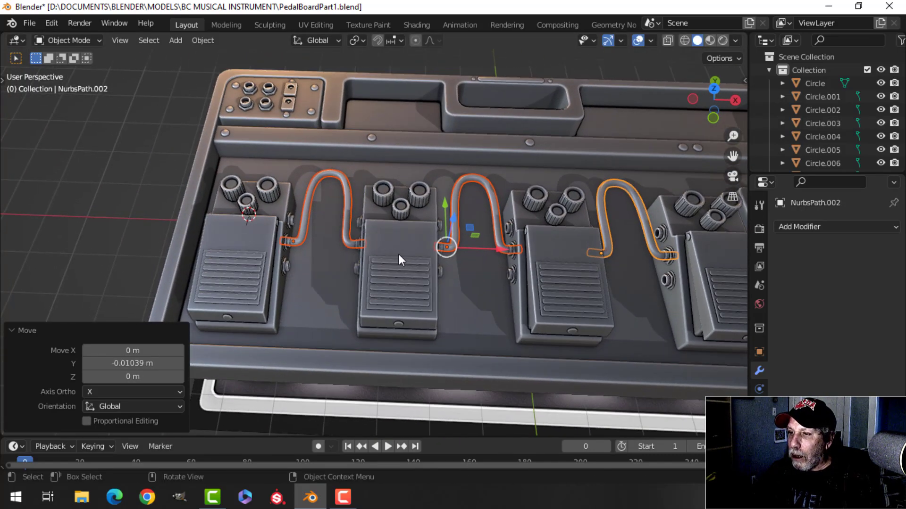
{"action": "key", "text": "alt+a"}
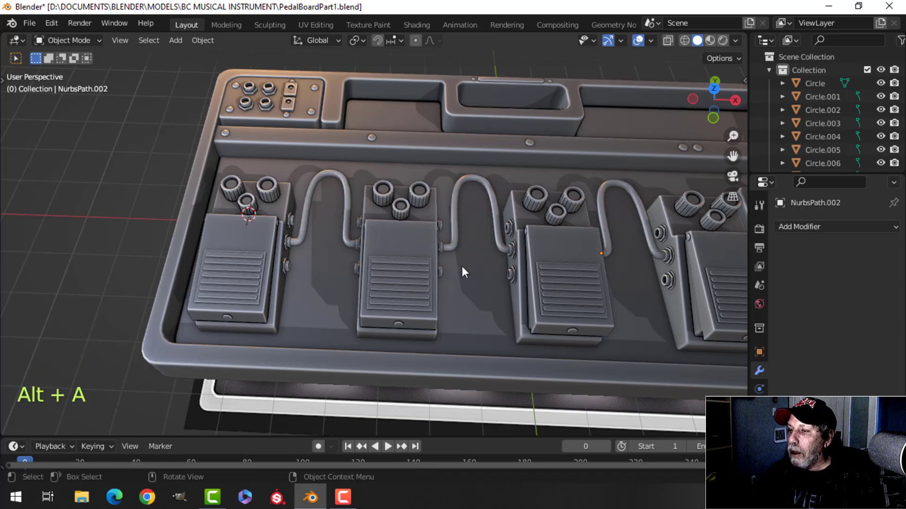
- Save the scene as a new file named PedalBoardPart3b.blend in the BC MUSICAL INSTRUMENT folder
{"action": "scroll", "coordinate": [462, 266], "scroll_direction": "down", "scroll_amount": 4}
{"action": "middle_click_drag", "start_coordinate": [480, 261], "coordinate": [424, 255]}
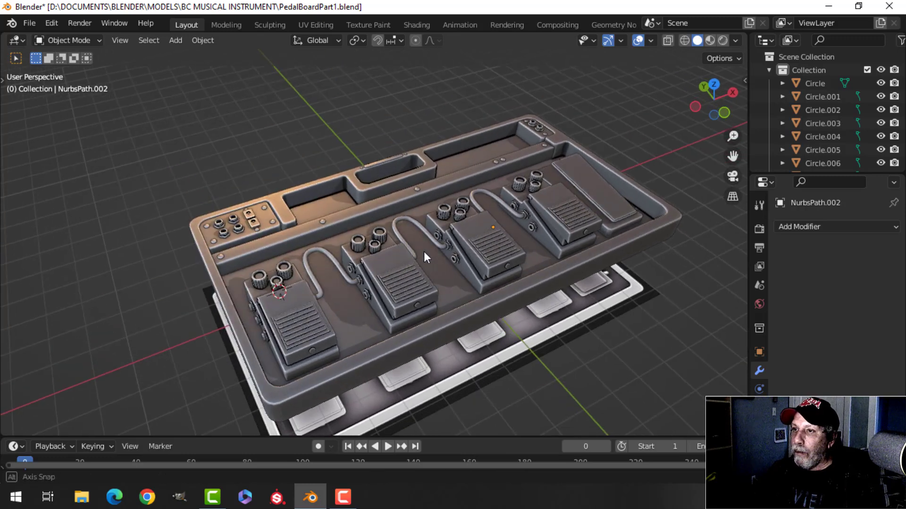
{"action": "left_click", "coordinate": [28, 21]}
{"action": "left_click", "coordinate": [61, 119]}
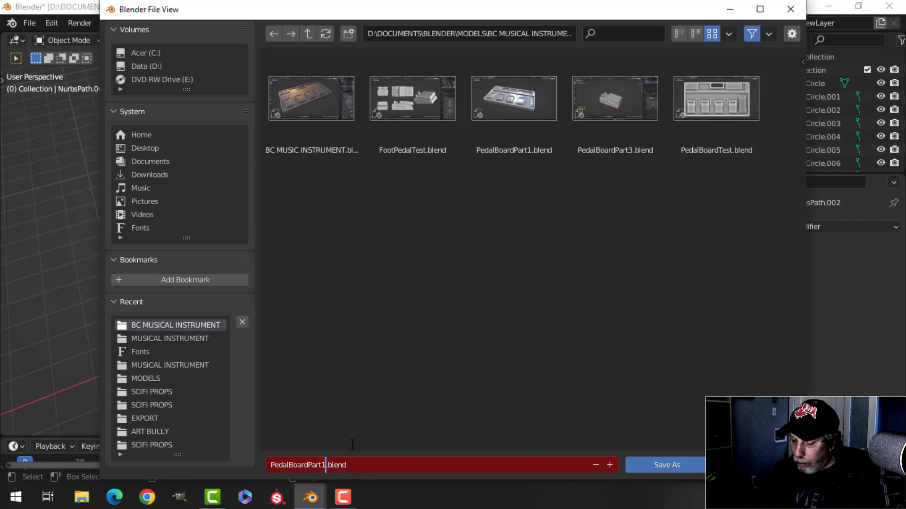
{"action": "key", "text": "Return"}
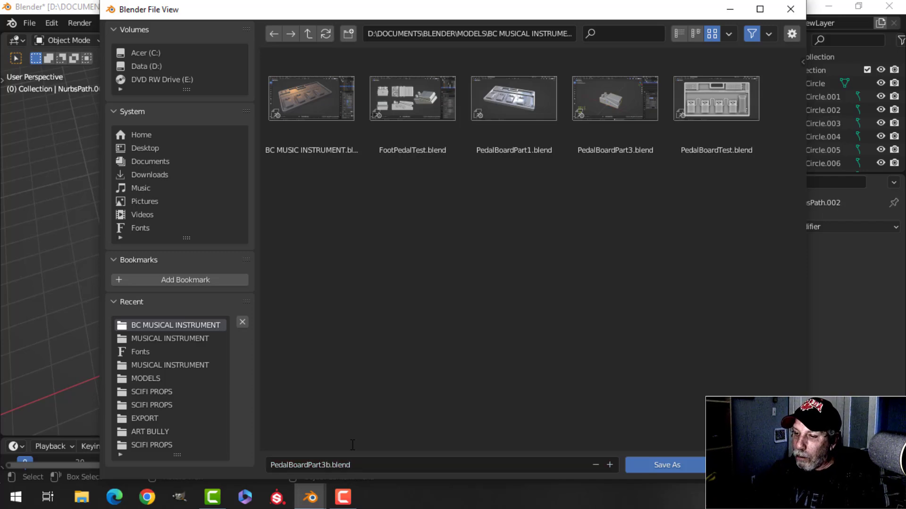
{"action": "left_click", "coordinate": [638, 466]}
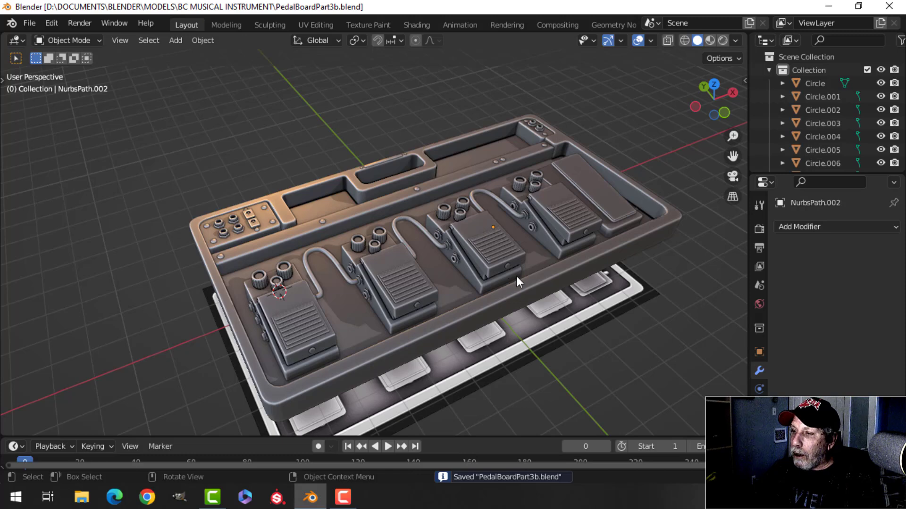
- Hide the viewport gizmos and overlays for a clean view of the pedalboard
{"action": "left_click", "coordinate": [607, 40]}
{"action": "left_click", "coordinate": [637, 40]}
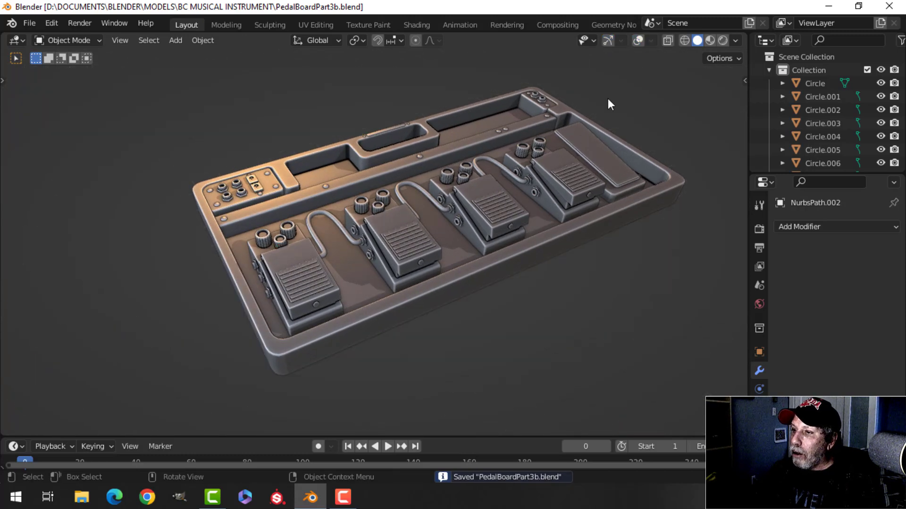
{"action": "middle_click_drag", "start_coordinate": [608, 98], "coordinate": [340, 245]}
{"action": "scroll", "coordinate": [432, 298], "scroll_direction": "up", "scroll_amount": 4}
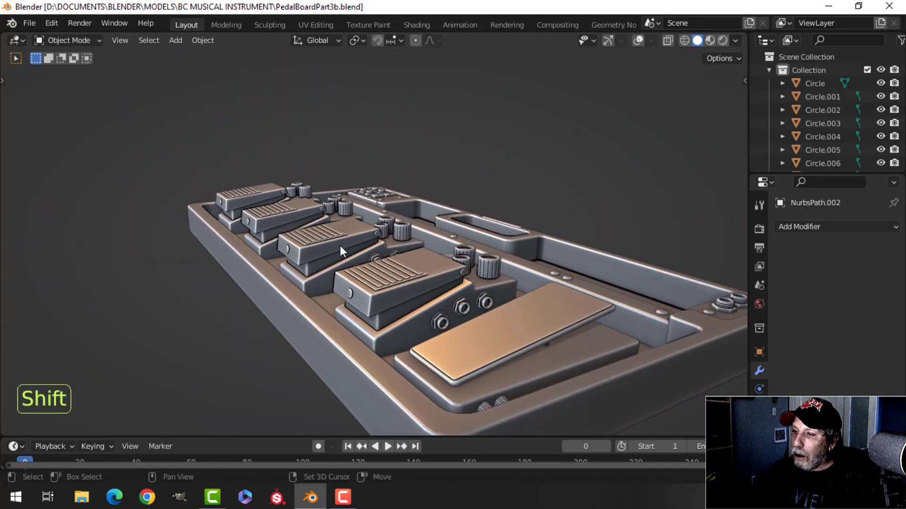
- Change the viewport MatCap to the red sphere and examine the pedals, cables and tray from several angles
{"action": "left_click", "coordinate": [735, 40]}
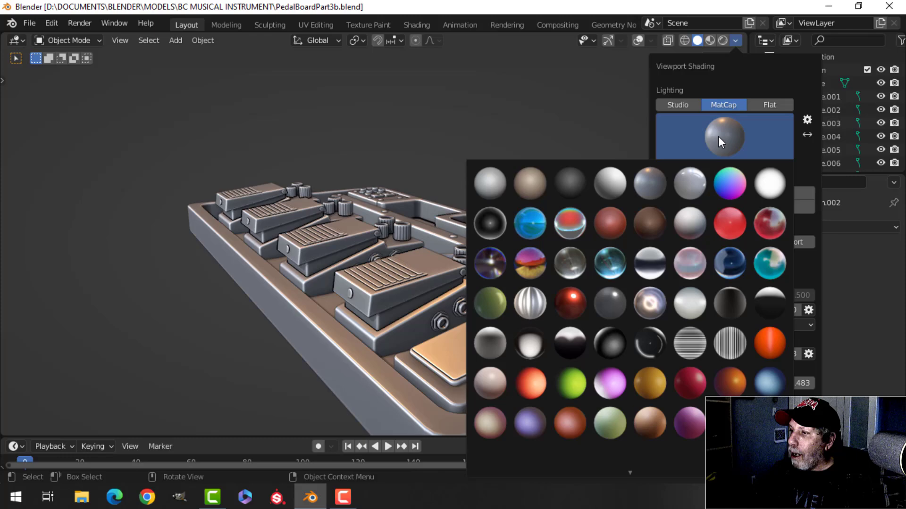
{"action": "left_click", "coordinate": [724, 221]}
{"action": "mouse_move", "coordinate": [425, 264]}
{"action": "middle_mouse_down"}
{"action": "mouse_move", "coordinate": [318, 268]}
{"action": "mouse_move", "coordinate": [516, 310]}
{"action": "mouse_move", "coordinate": [494, 318]}
{"action": "mouse_move", "coordinate": [511, 308]}
{"action": "mouse_move", "coordinate": [519, 285]}
{"action": "mouse_move", "coordinate": [479, 296]}
{"action": "mouse_move", "coordinate": [492, 299]}
{"action": "mouse_move", "coordinate": [471, 285]}
{"action": "mouse_move", "coordinate": [489, 319]}
{"action": "mouse_move", "coordinate": [481, 343]}
{"action": "mouse_move", "coordinate": [489, 308]}
{"action": "mouse_move", "coordinate": [468, 287]}
{"action": "mouse_move", "coordinate": [453, 300]}
{"action": "mouse_move", "coordinate": [475, 314]}
{"action": "mouse_move", "coordinate": [378, 303]}
{"action": "mouse_move", "coordinate": [301, 291]}
{"action": "mouse_move", "coordinate": [315, 292]}
{"action": "mouse_move", "coordinate": [242, 254]}
{"action": "mouse_move", "coordinate": [357, 282]}
{"action": "mouse_move", "coordinate": [323, 277]}
{"action": "mouse_move", "coordinate": [328, 282]}
{"action": "mouse_move", "coordinate": [315, 245]}
{"action": "mouse_move", "coordinate": [324, 256]}
{"action": "mouse_move", "coordinate": [318, 244]}
{"action": "mouse_move", "coordinate": [346, 256]}
{"action": "mouse_move", "coordinate": [338, 259]}
{"action": "mouse_move", "coordinate": [383, 266]}
{"action": "mouse_move", "coordinate": [369, 254]}
{"action": "mouse_move", "coordinate": [390, 278]}
{"action": "mouse_move", "coordinate": [380, 257]}
{"action": "middle_mouse_up"}
{"action": "scroll", "coordinate": [417, 306], "scroll_direction": "up", "scroll_amount": 4}
{"action": "scroll", "coordinate": [418, 304], "scroll_direction": "down", "scroll_amount": 3}
{"action": "middle_click_drag", "start_coordinate": [232, 214], "coordinate": [502, 276]}
{"action": "middle_click_drag", "start_coordinate": [596, 262], "coordinate": [452, 280]}
{"action": "scroll", "coordinate": [415, 265], "scroll_direction": "up", "scroll_amount": 3}
{"action": "scroll", "coordinate": [273, 156], "scroll_direction": "down", "scroll_amount": 5}
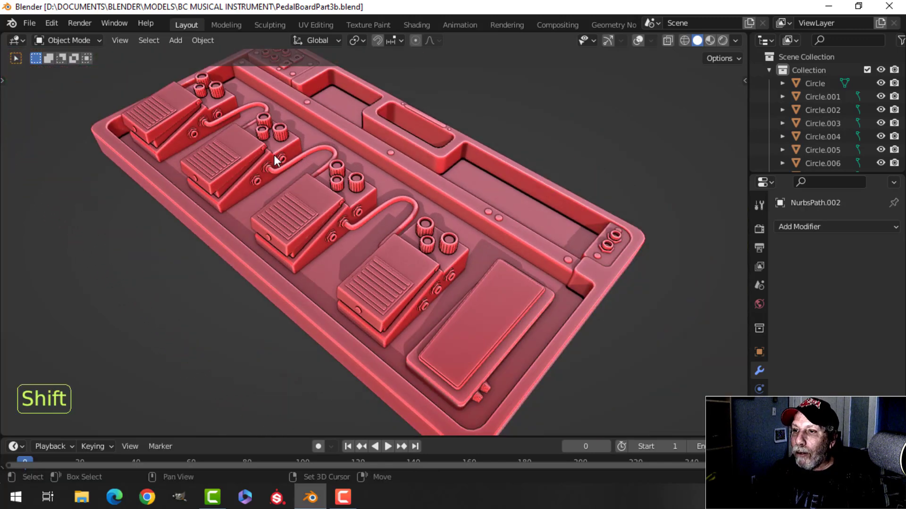
{"action": "middle_click_drag", "start_coordinate": [272, 156], "coordinate": [228, 112]}
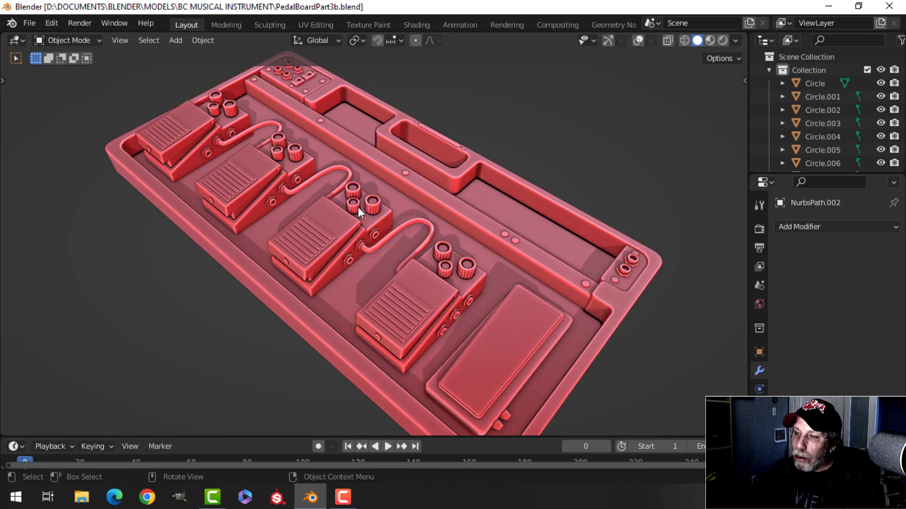
{"action": "scroll", "coordinate": [429, 285], "scroll_direction": "down", "scroll_amount": 2}
{"action": "middle_click_drag", "start_coordinate": [428, 285], "coordinate": [436, 257]}
{"action": "scroll", "coordinate": [424, 254], "scroll_direction": "up", "scroll_amount": 3}
{"action": "scroll", "coordinate": [436, 257], "scroll_direction": "down", "scroll_amount": 1}
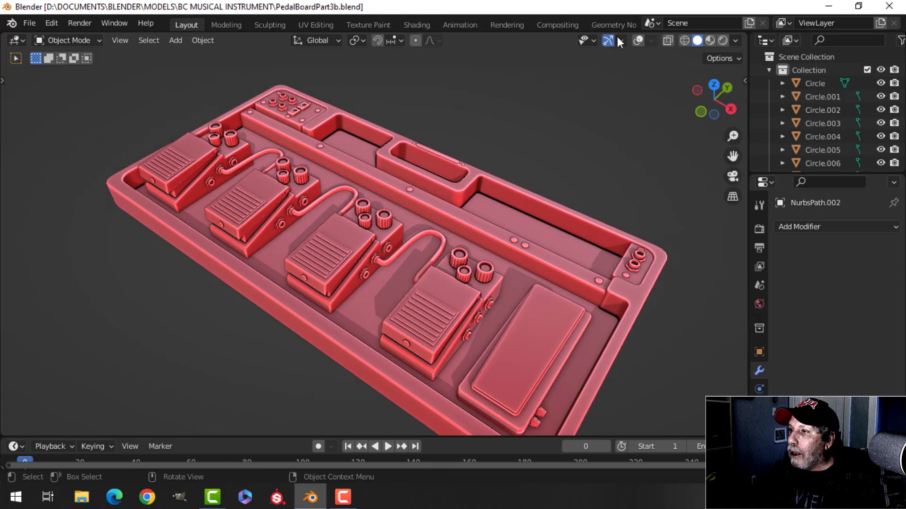
- Restore the viewport overlays and set the MatCap back to the dark metallic sphere with warm highlights
{"action": "left_click", "coordinate": [637, 41]}
{"action": "left_click", "coordinate": [736, 41]}
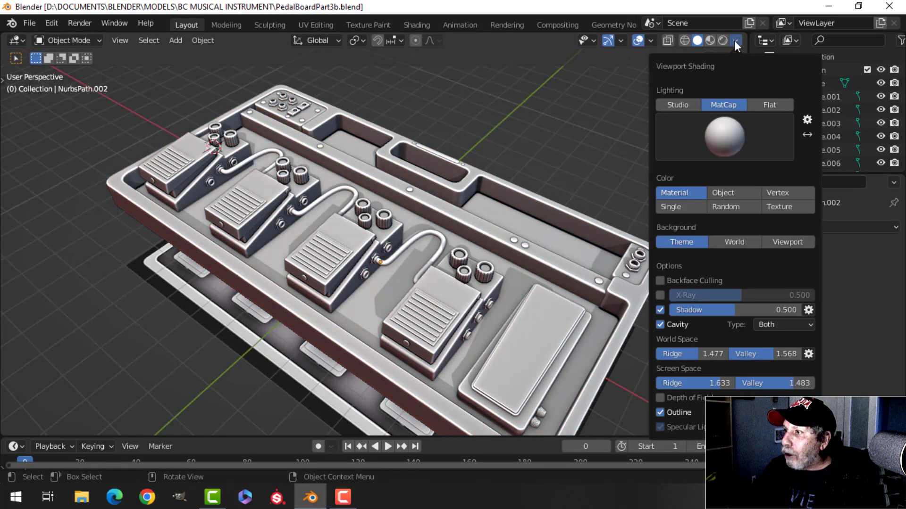
{"action": "left_click", "coordinate": [706, 126]}
{"action": "left_click", "coordinate": [659, 179]}
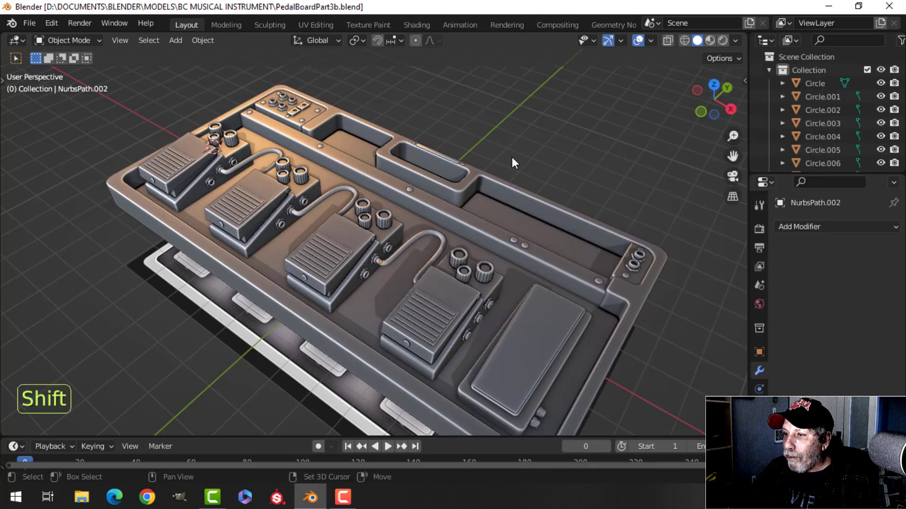
- Toggle the Face Orientation overlay on and back off to check the pedalboard's normals
{"action": "middle_click_drag", "start_coordinate": [511, 157], "coordinate": [492, 163], "text": "shift"}
{"action": "middle_click_drag", "start_coordinate": [492, 162], "coordinate": [530, 141]}
{"action": "left_click", "coordinate": [650, 42]}
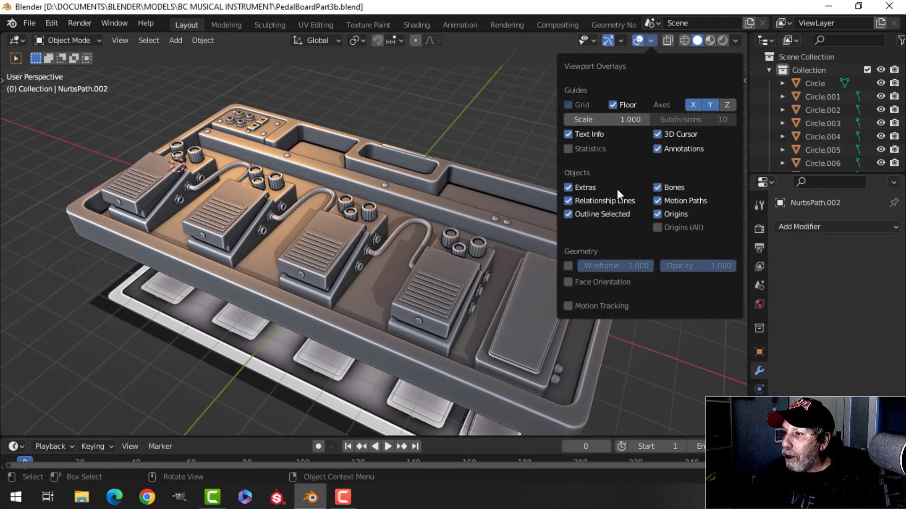
{"action": "left_click", "coordinate": [607, 283]}
{"action": "left_click", "coordinate": [607, 283]}
{"action": "middle_click_drag", "start_coordinate": [462, 200], "coordinate": [527, 173], "text": "shift"}
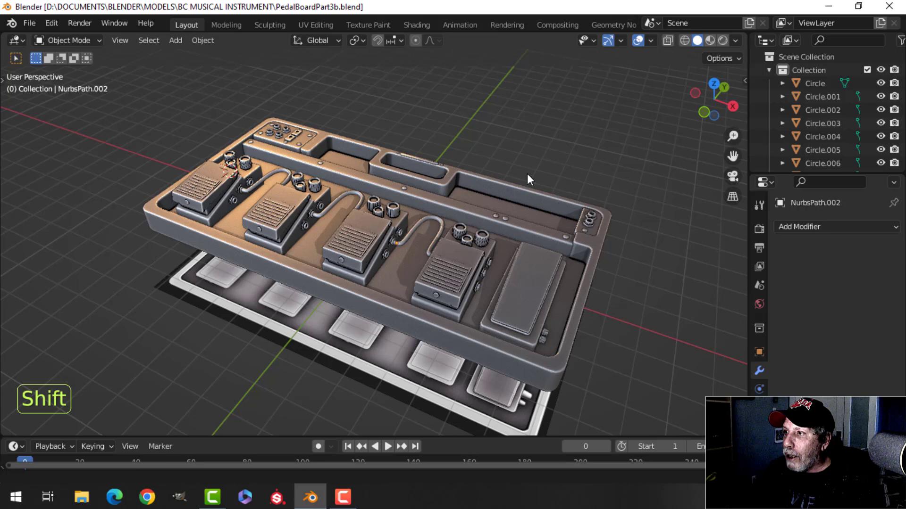
- Show the scene Statistics overlay to read the geometry counts, and turn it off again
{"action": "left_click", "coordinate": [650, 42]}
{"action": "left_click", "coordinate": [591, 149]}
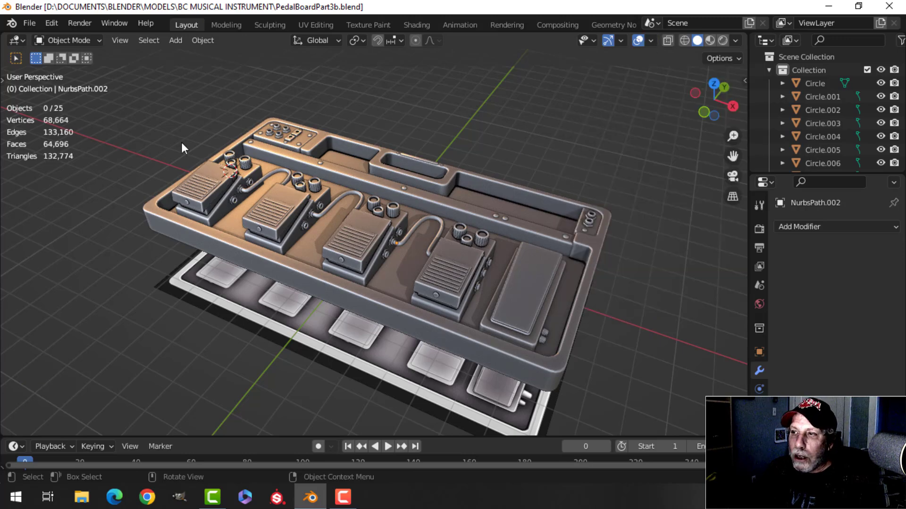
{"action": "left_click", "coordinate": [650, 41]}
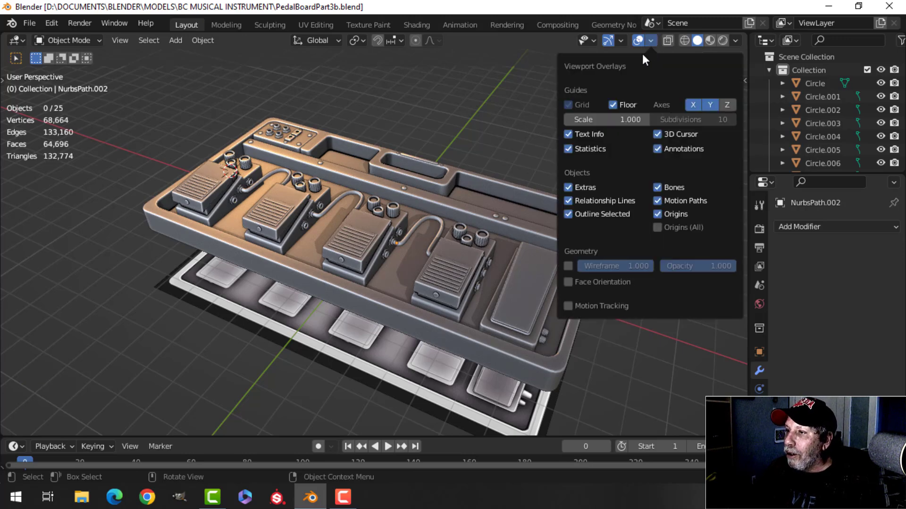
{"action": "left_click", "coordinate": [581, 150]}
- Examine the assembled pedalboard, its four pedals and their cables from several angles
{"action": "middle_click_drag", "start_coordinate": [332, 152], "coordinate": [420, 112]}
{"action": "scroll", "coordinate": [454, 166], "scroll_direction": "up", "scroll_amount": 5}
{"action": "scroll", "coordinate": [395, 164], "scroll_direction": "down", "scroll_amount": 5}
{"action": "scroll", "coordinate": [421, 114], "scroll_direction": "down", "scroll_amount": 5}
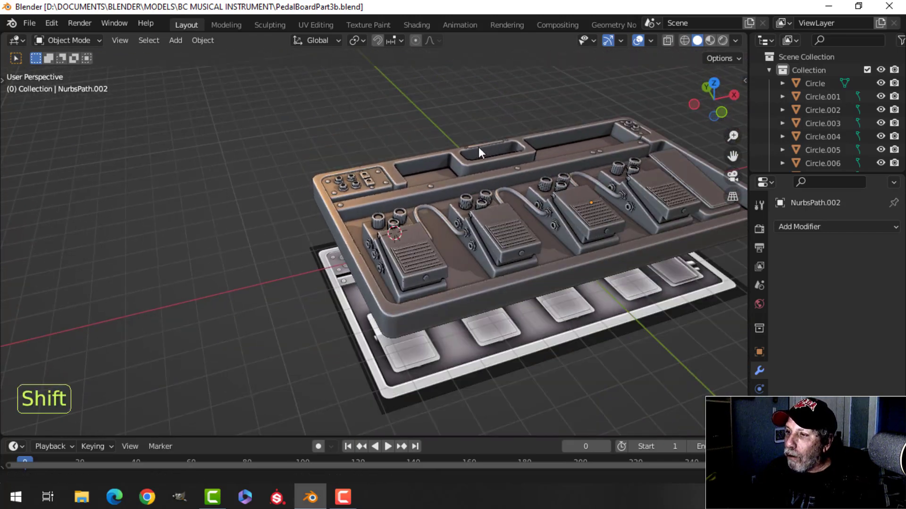
{"action": "middle_click_drag", "start_coordinate": [479, 147], "coordinate": [451, 149], "text": "shift"}
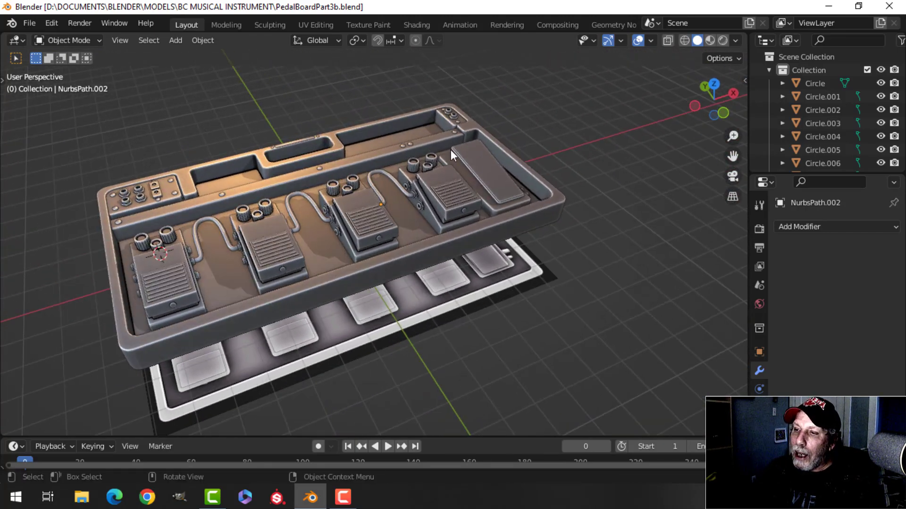
{"action": "middle_click_drag", "start_coordinate": [398, 157], "coordinate": [323, 166], "text": "shift"}
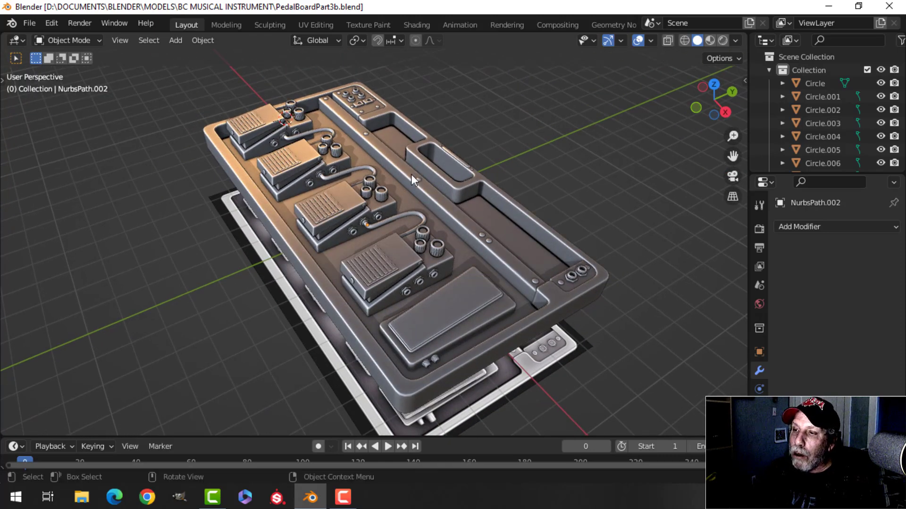
{"action": "mouse_move", "coordinate": [412, 174]}
{"action": "middle_mouse_down"}
{"action": "mouse_move", "coordinate": [380, 177]}
{"action": "mouse_move", "coordinate": [425, 172]}
{"action": "mouse_move", "coordinate": [547, 185]}
{"action": "mouse_move", "coordinate": [353, 188]}
{"action": "mouse_move", "coordinate": [420, 174]}
{"action": "middle_mouse_up"}
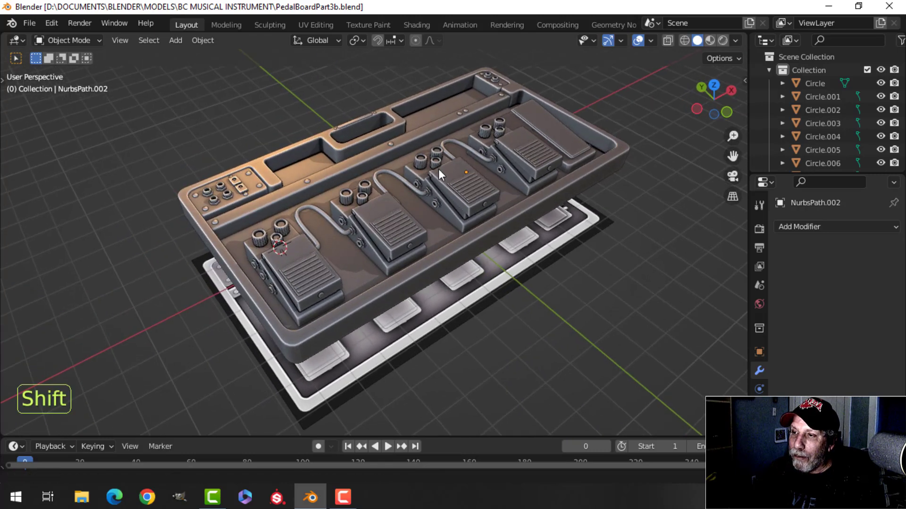